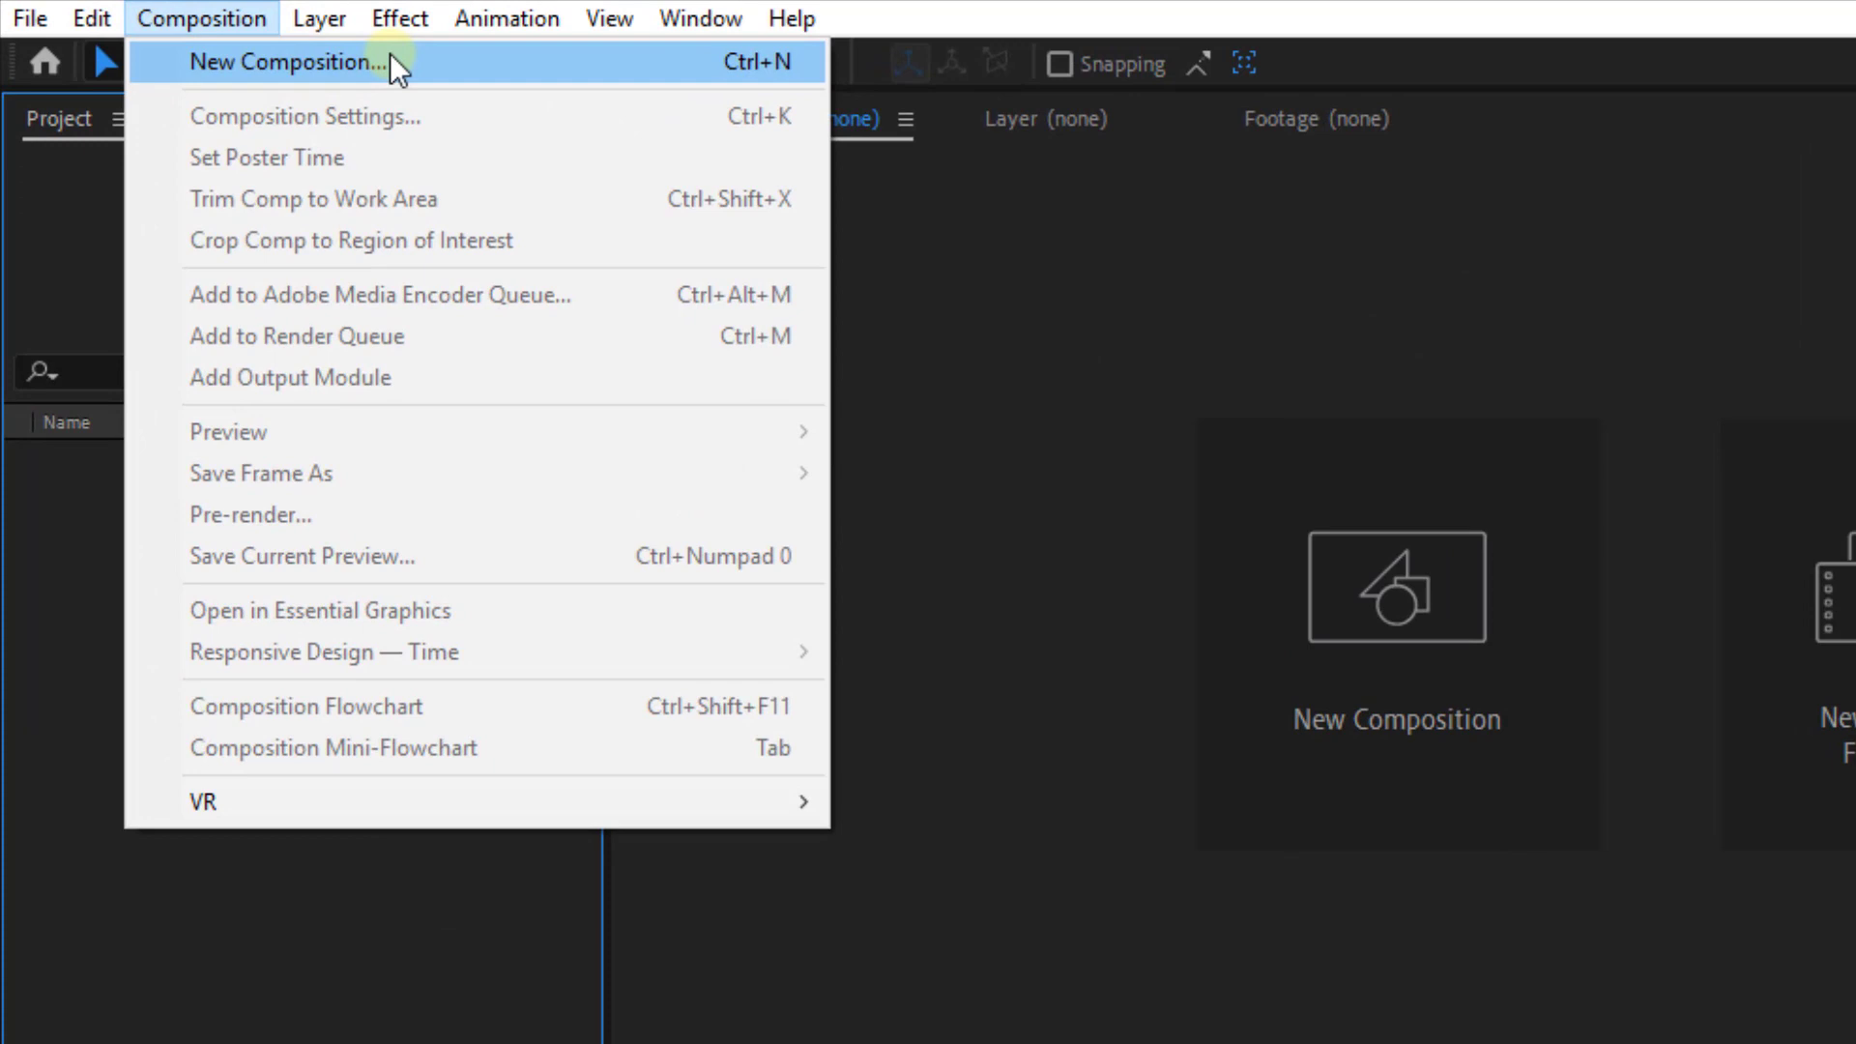
- Create a default 1920×1080, 25 fps, 10-second composition and rename it 'Coin'
{"action": "left_click", "coordinate": [391, 61]}
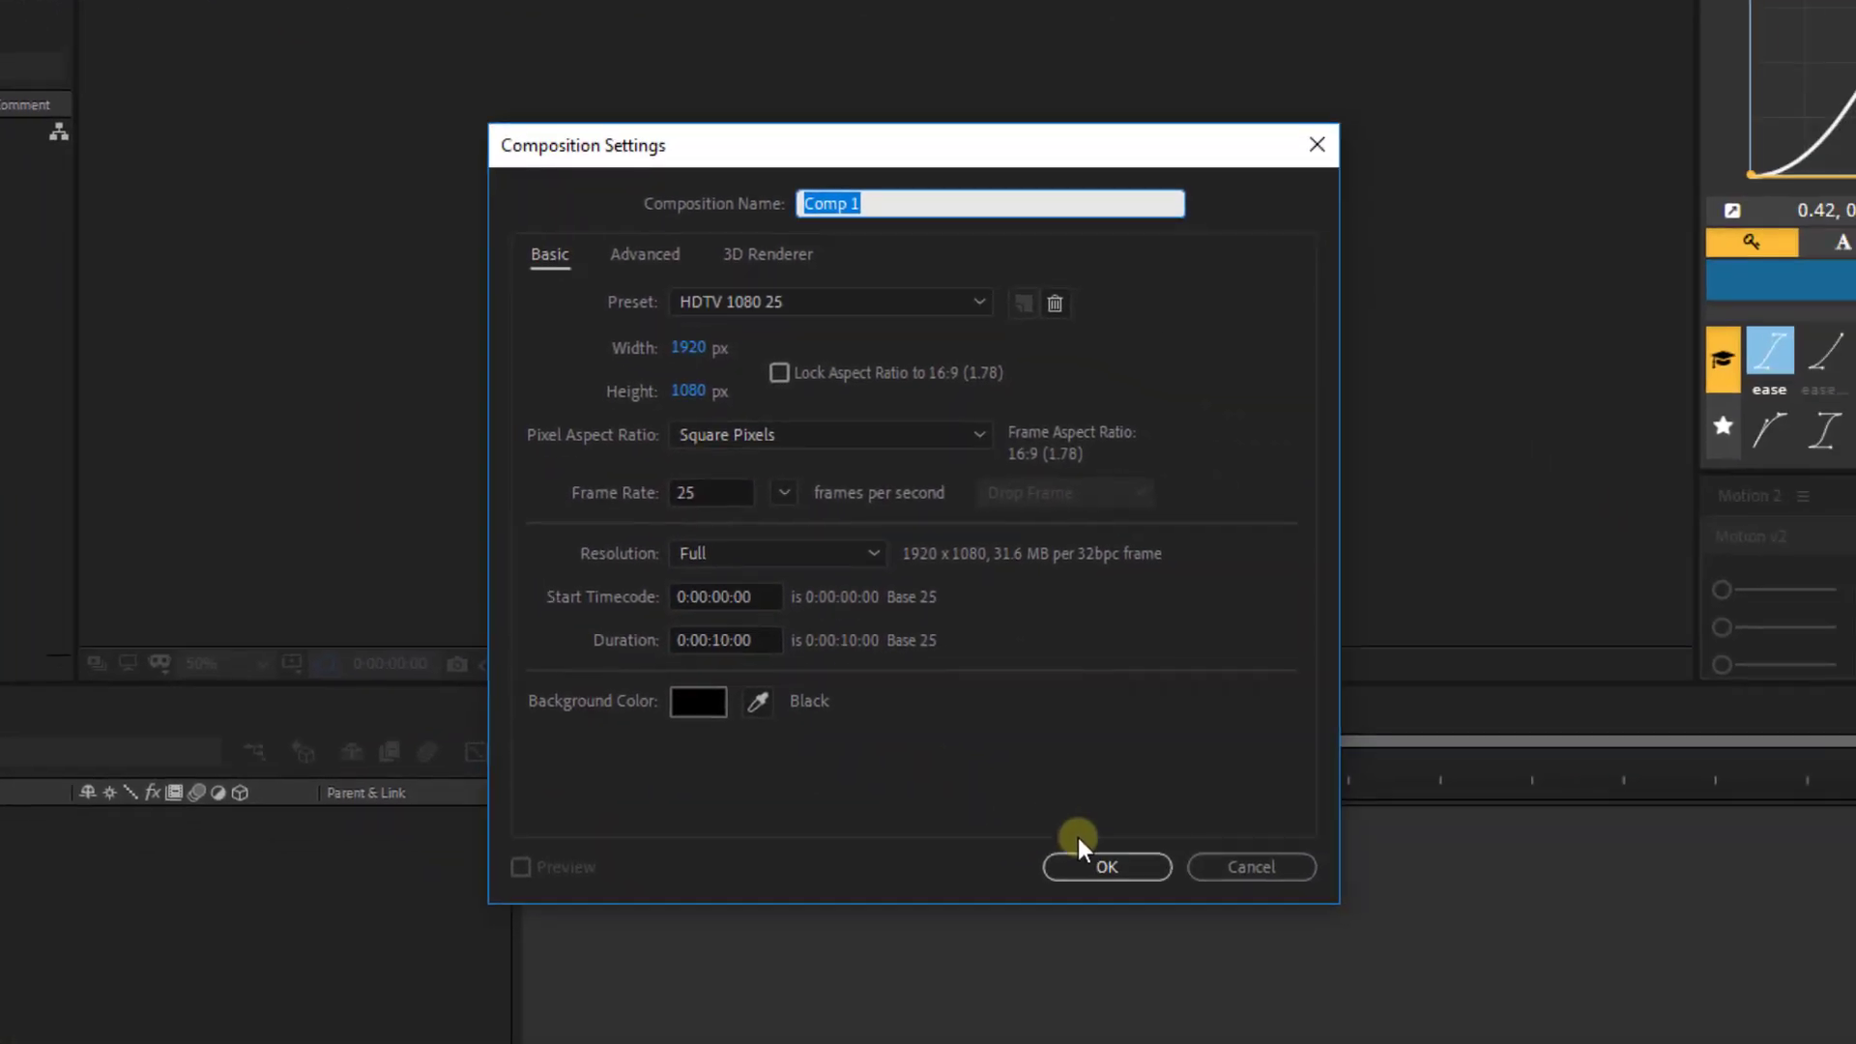
{"action": "left_click", "coordinate": [1109, 862]}
{"action": "left_click", "coordinate": [68, 245]}
{"action": "key", "text": "Return"}
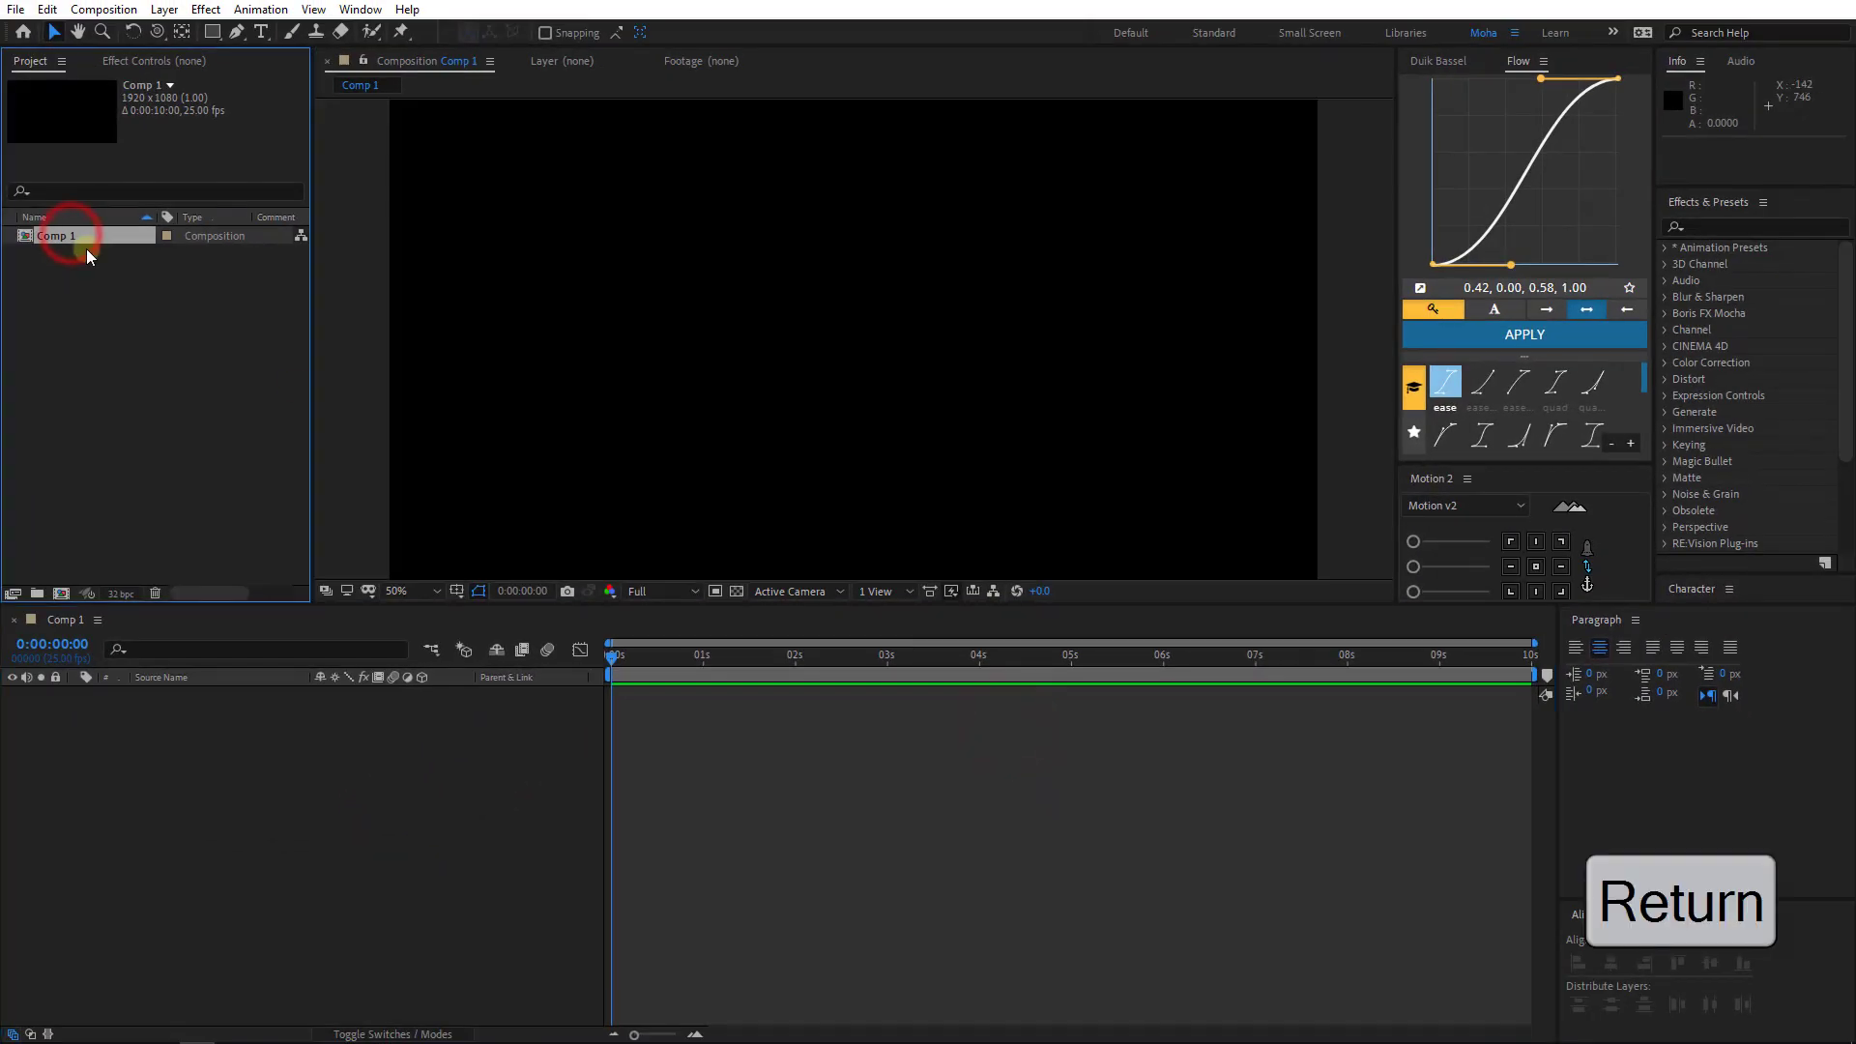
{"action": "key", "text": "Return"}
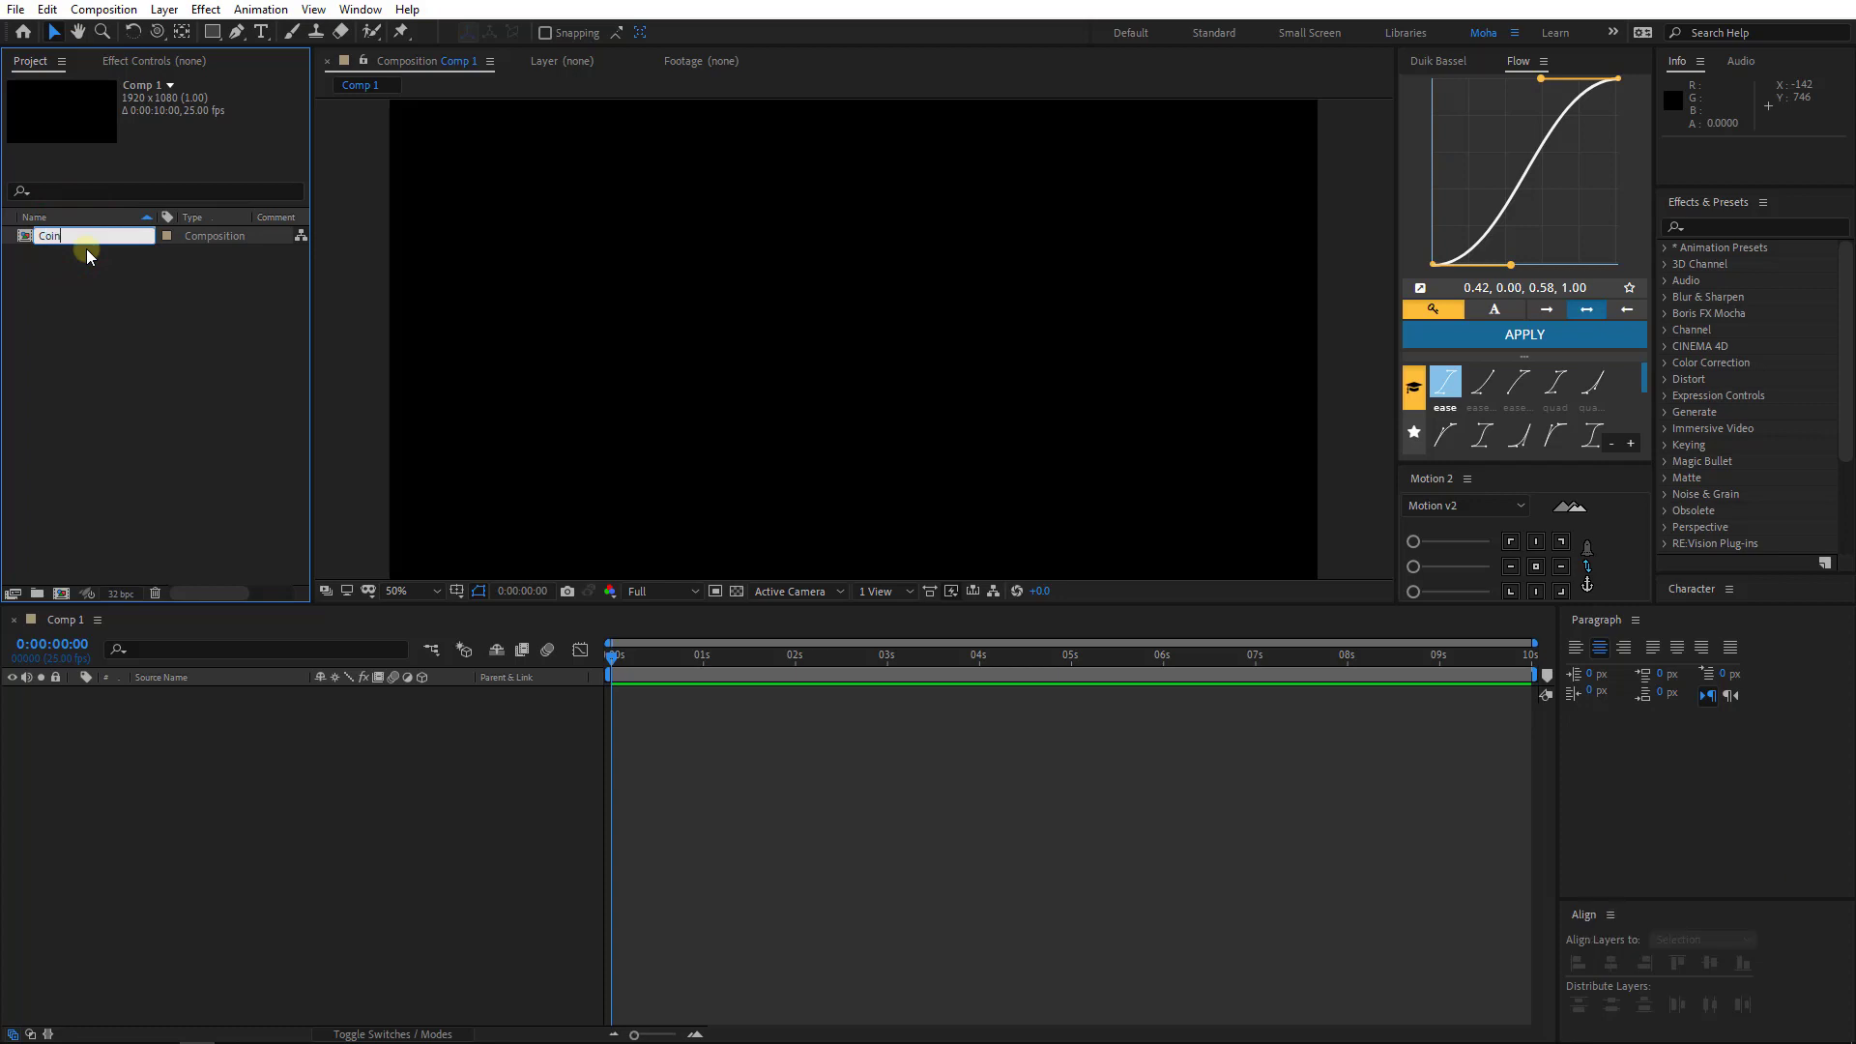
{"action": "key", "text": "Return"}
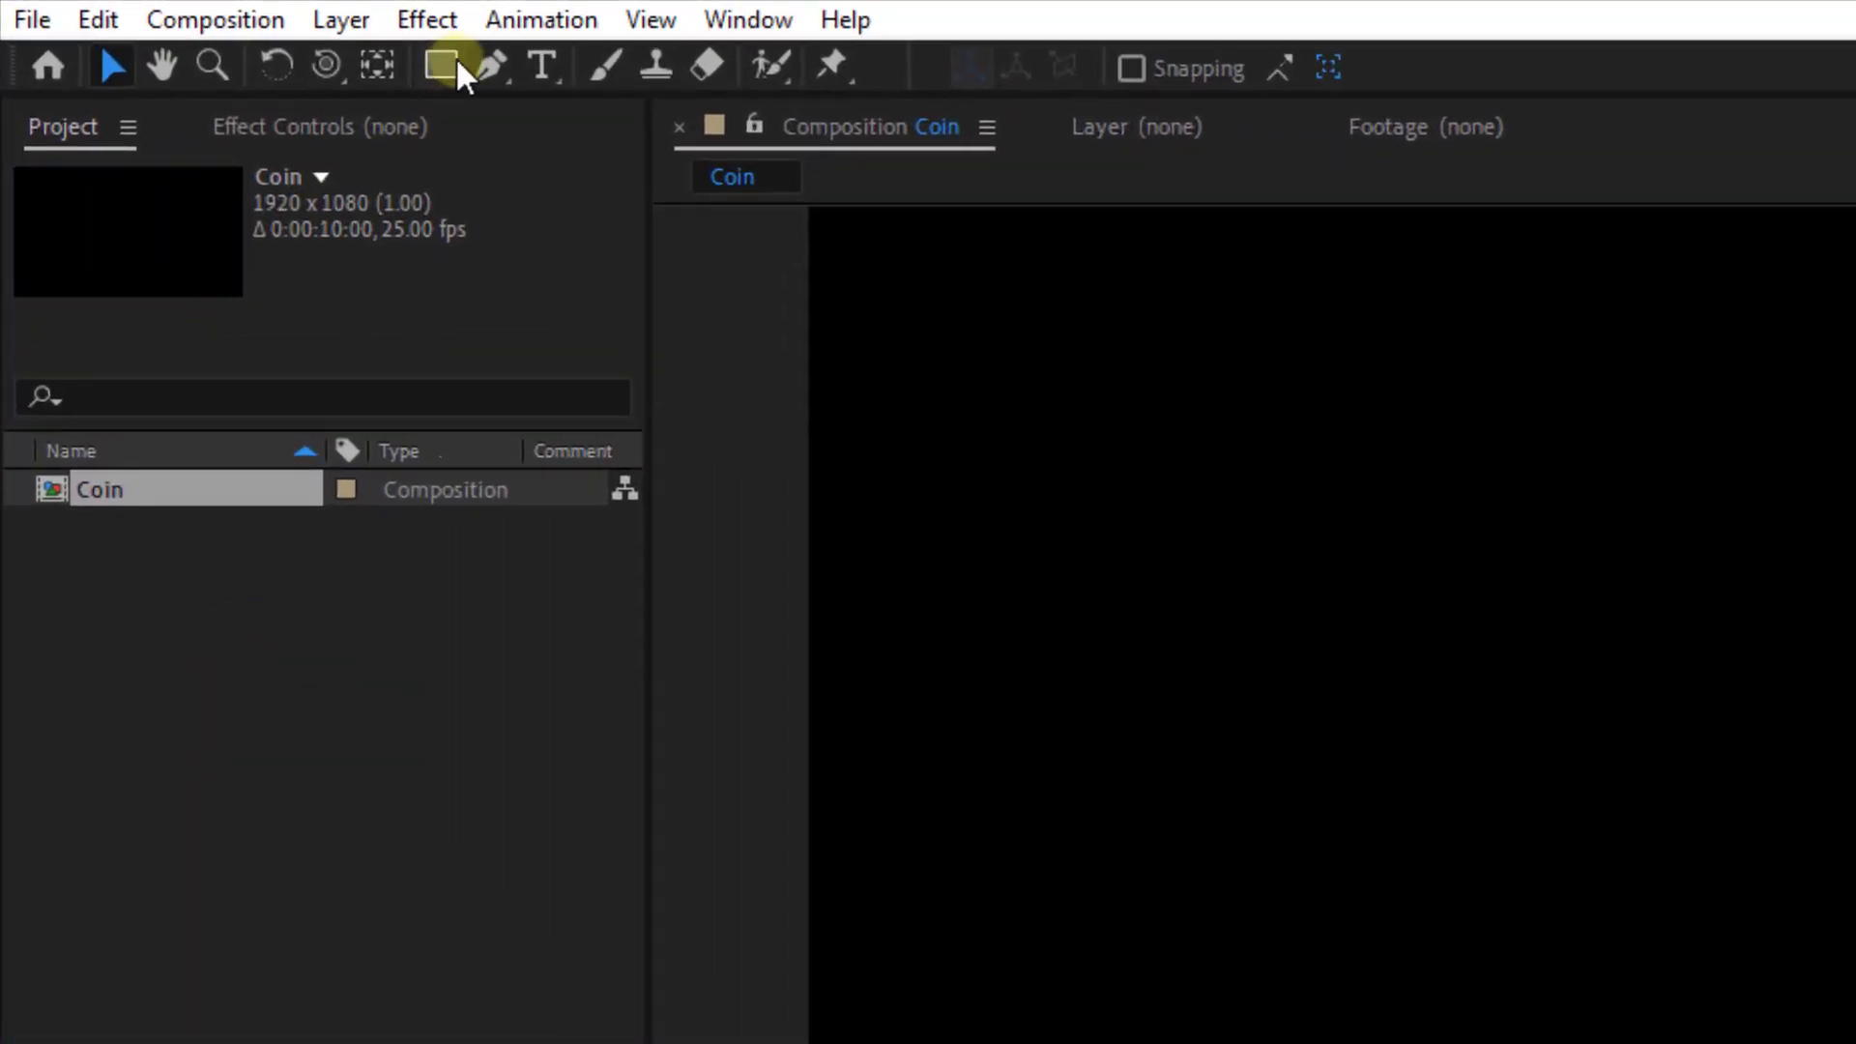
- Draw a large circle with the Ellipse tool and centre it in the frame
{"action": "left_click", "coordinate": [442, 66]}
{"action": "left_click", "coordinate": [604, 194]}
{"action": "left_click_drag", "start_coordinate": [715, 194], "coordinate": [1045, 527]}
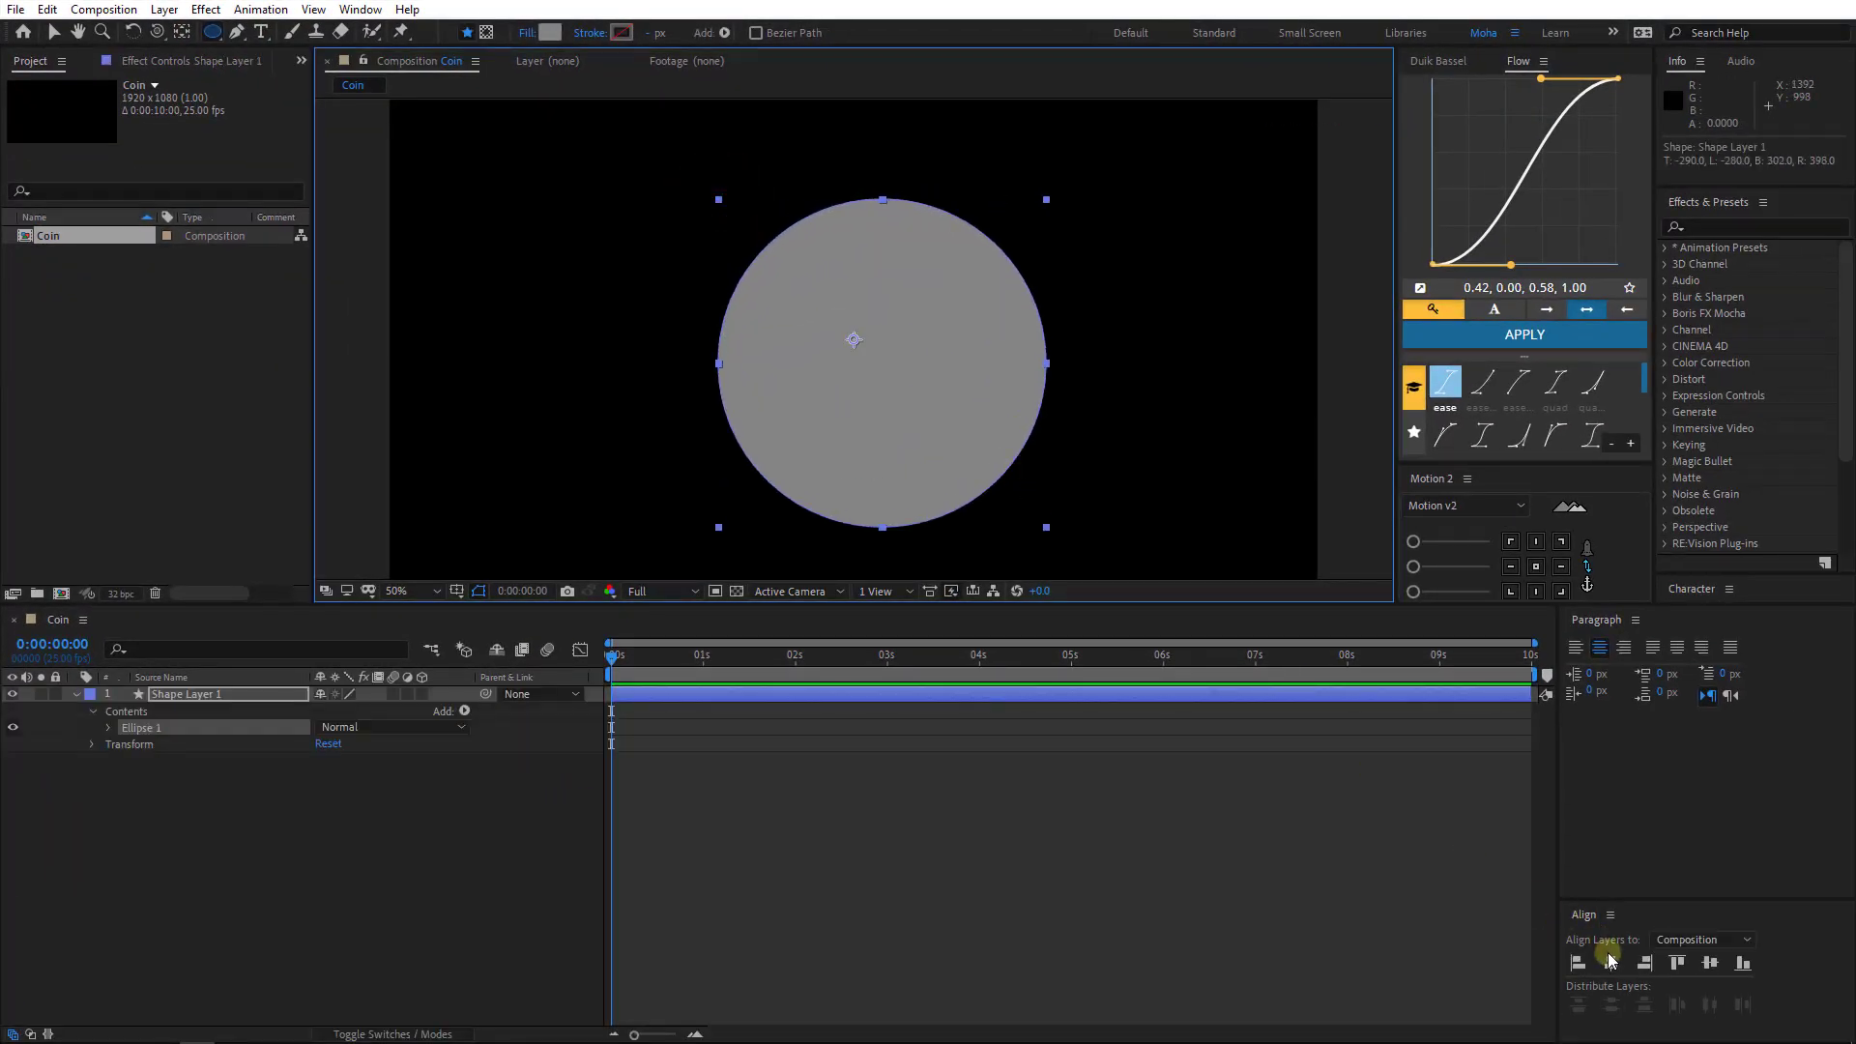
{"action": "left_click", "coordinate": [1609, 961]}
{"action": "left_click", "coordinate": [1710, 960]}
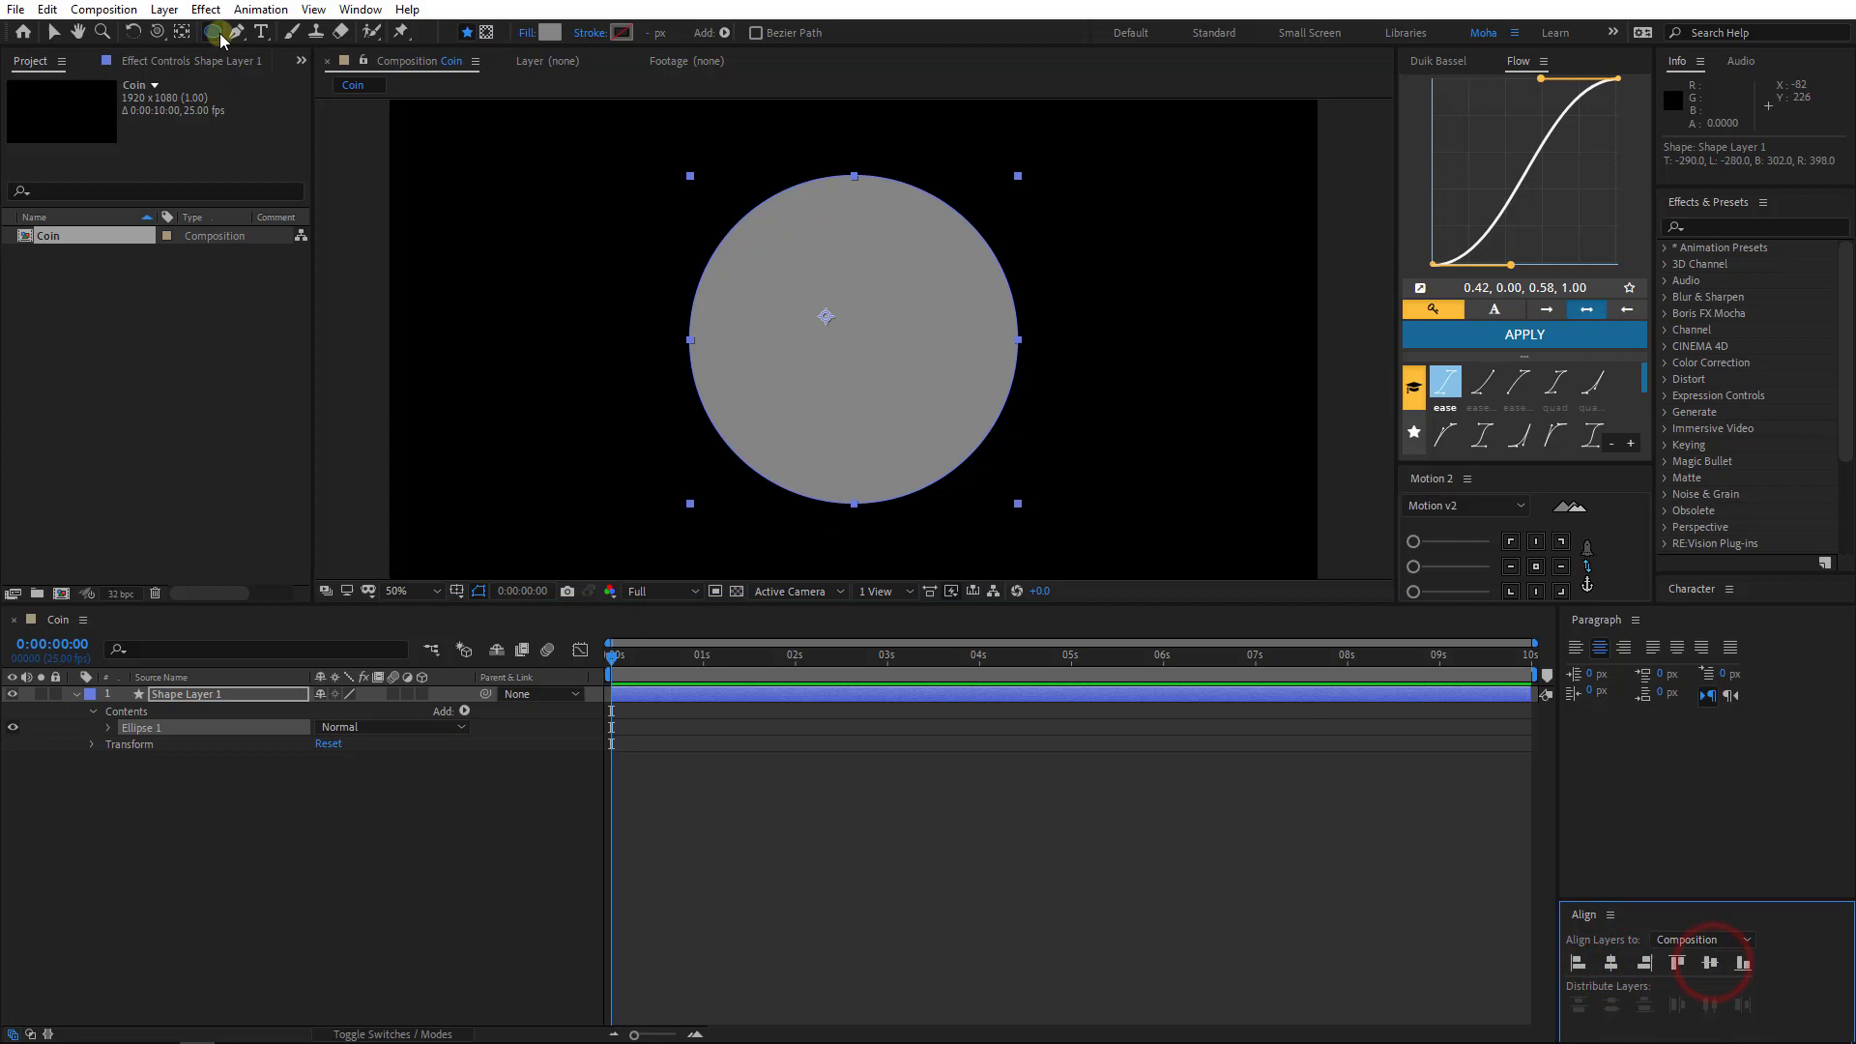
- Give the circle a golden yellow fill
{"action": "left_click", "coordinate": [550, 33]}
{"action": "left_click", "coordinate": [891, 944]}
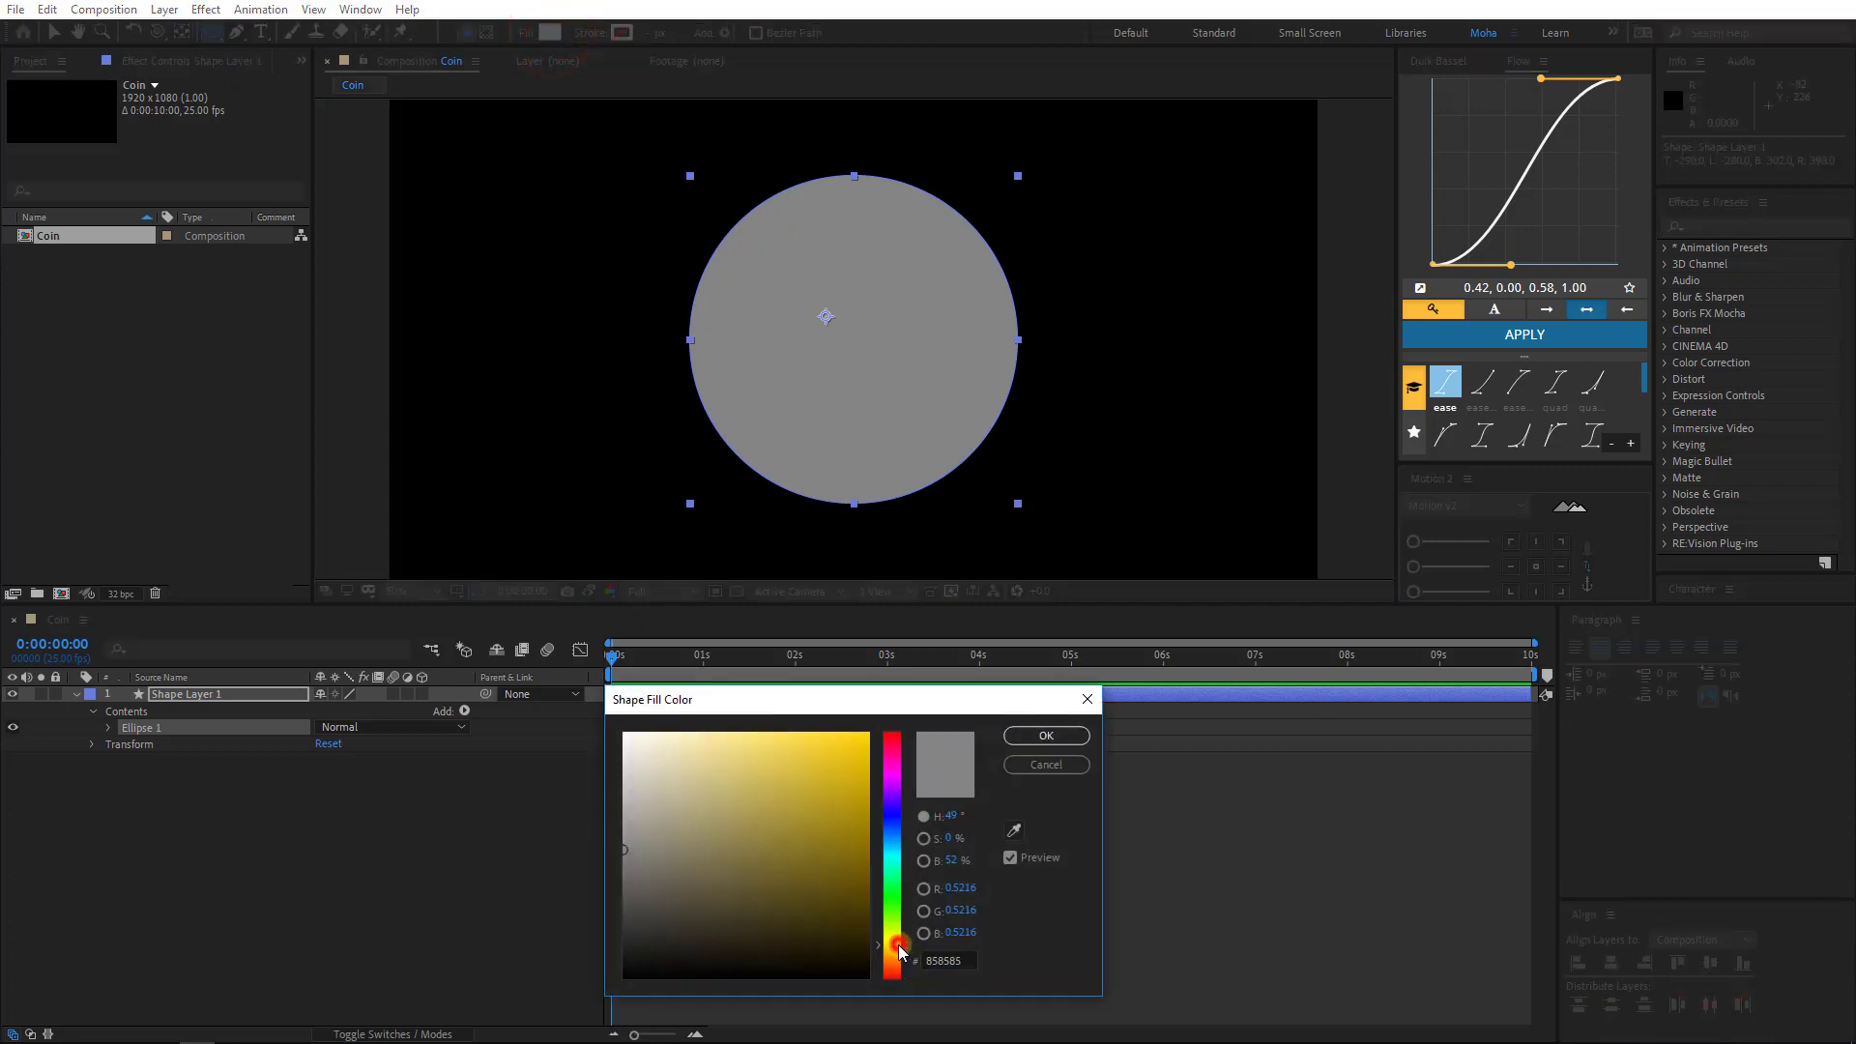
{"action": "left_click_drag", "start_coordinate": [847, 811], "coordinate": [846, 735]}
{"action": "left_click_drag", "start_coordinate": [892, 944], "coordinate": [896, 954]}
{"action": "left_click", "coordinate": [1054, 747]}
{"action": "left_click", "coordinate": [411, 787]}
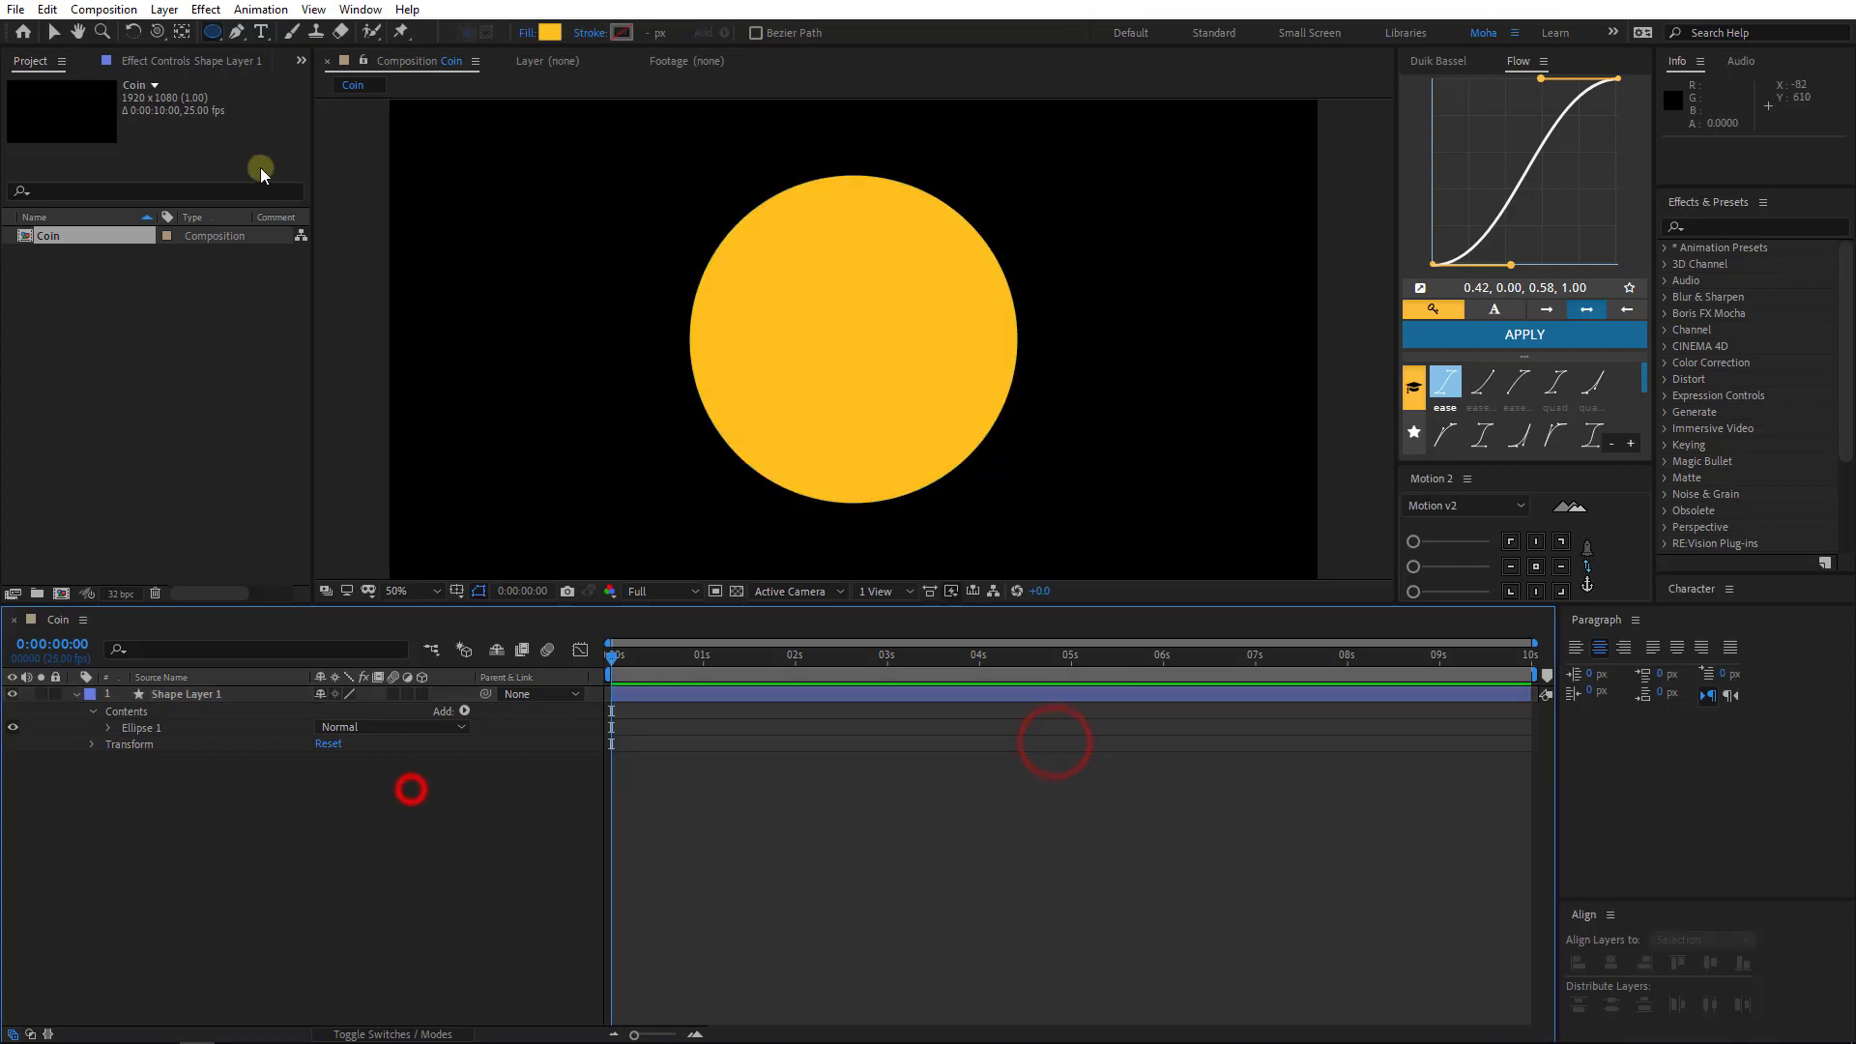
- Draw a smaller circle inside the yellow one and fill it orange
{"action": "left_click", "coordinate": [82, 698]}
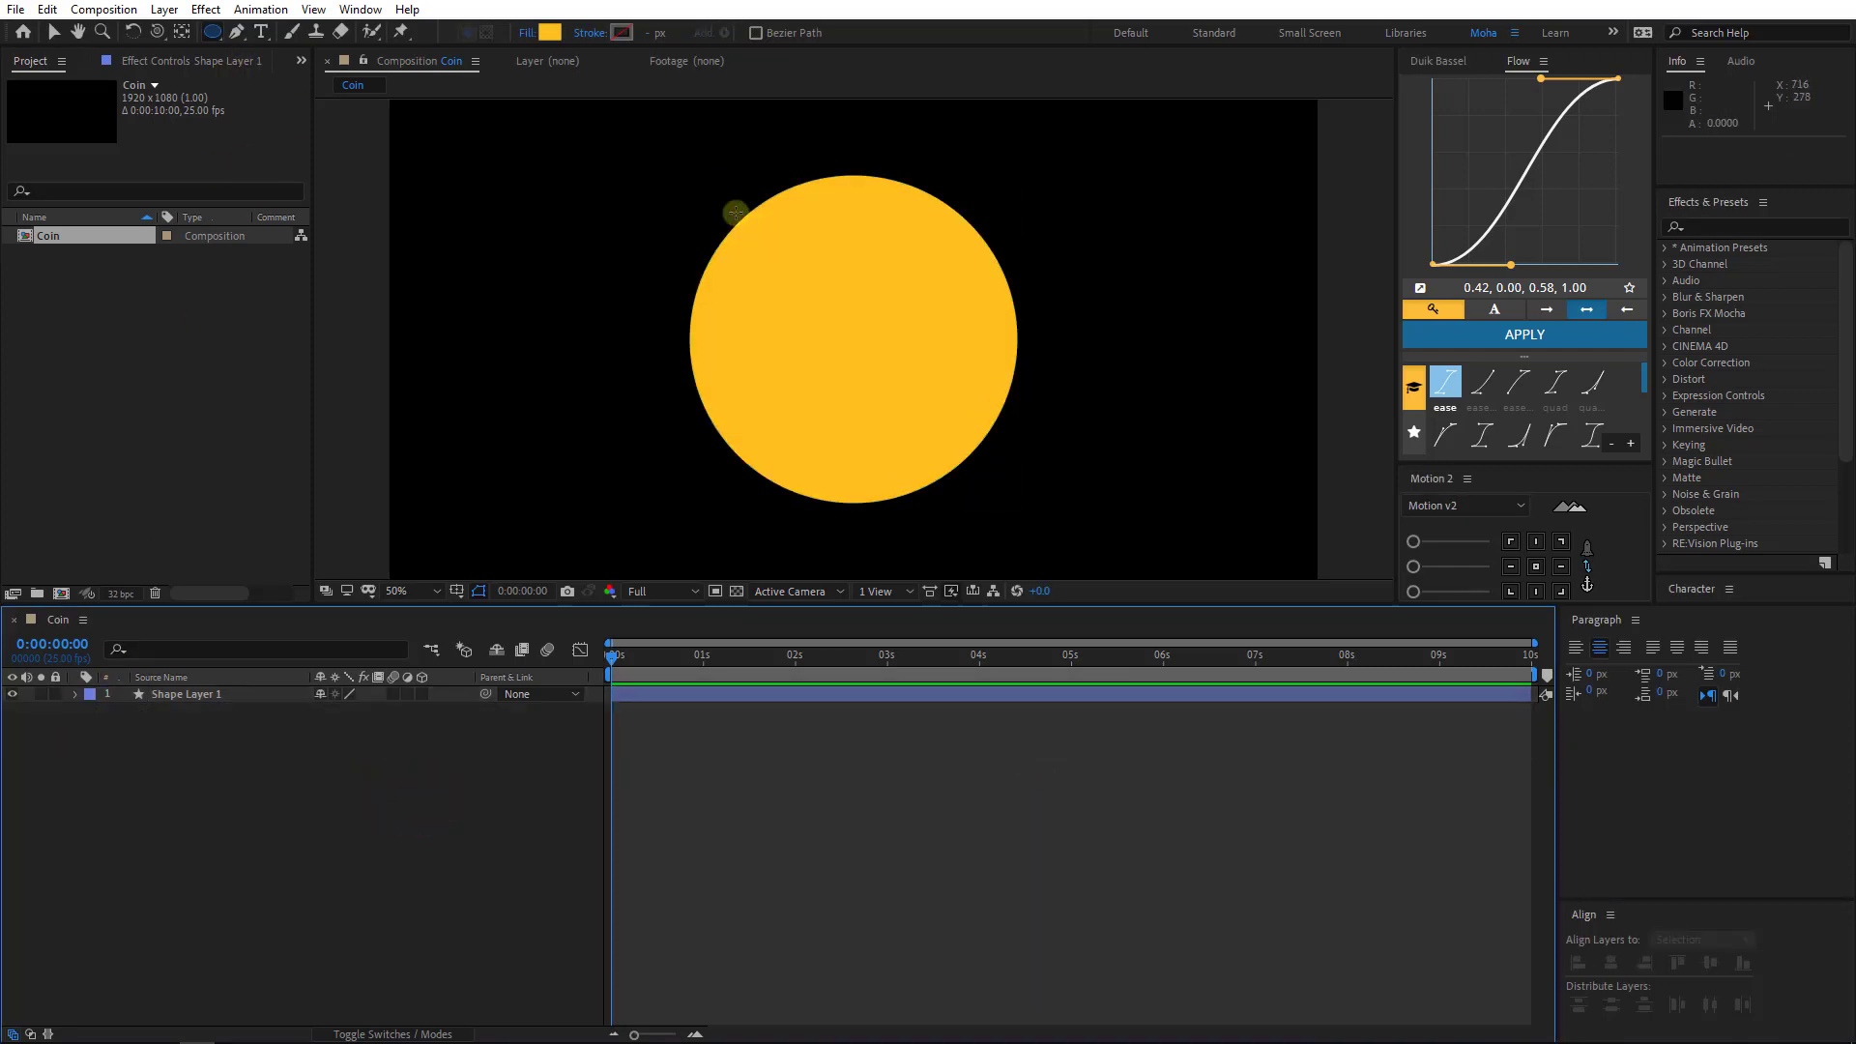
{"action": "left_click_drag", "start_coordinate": [735, 218], "coordinate": [960, 458]}
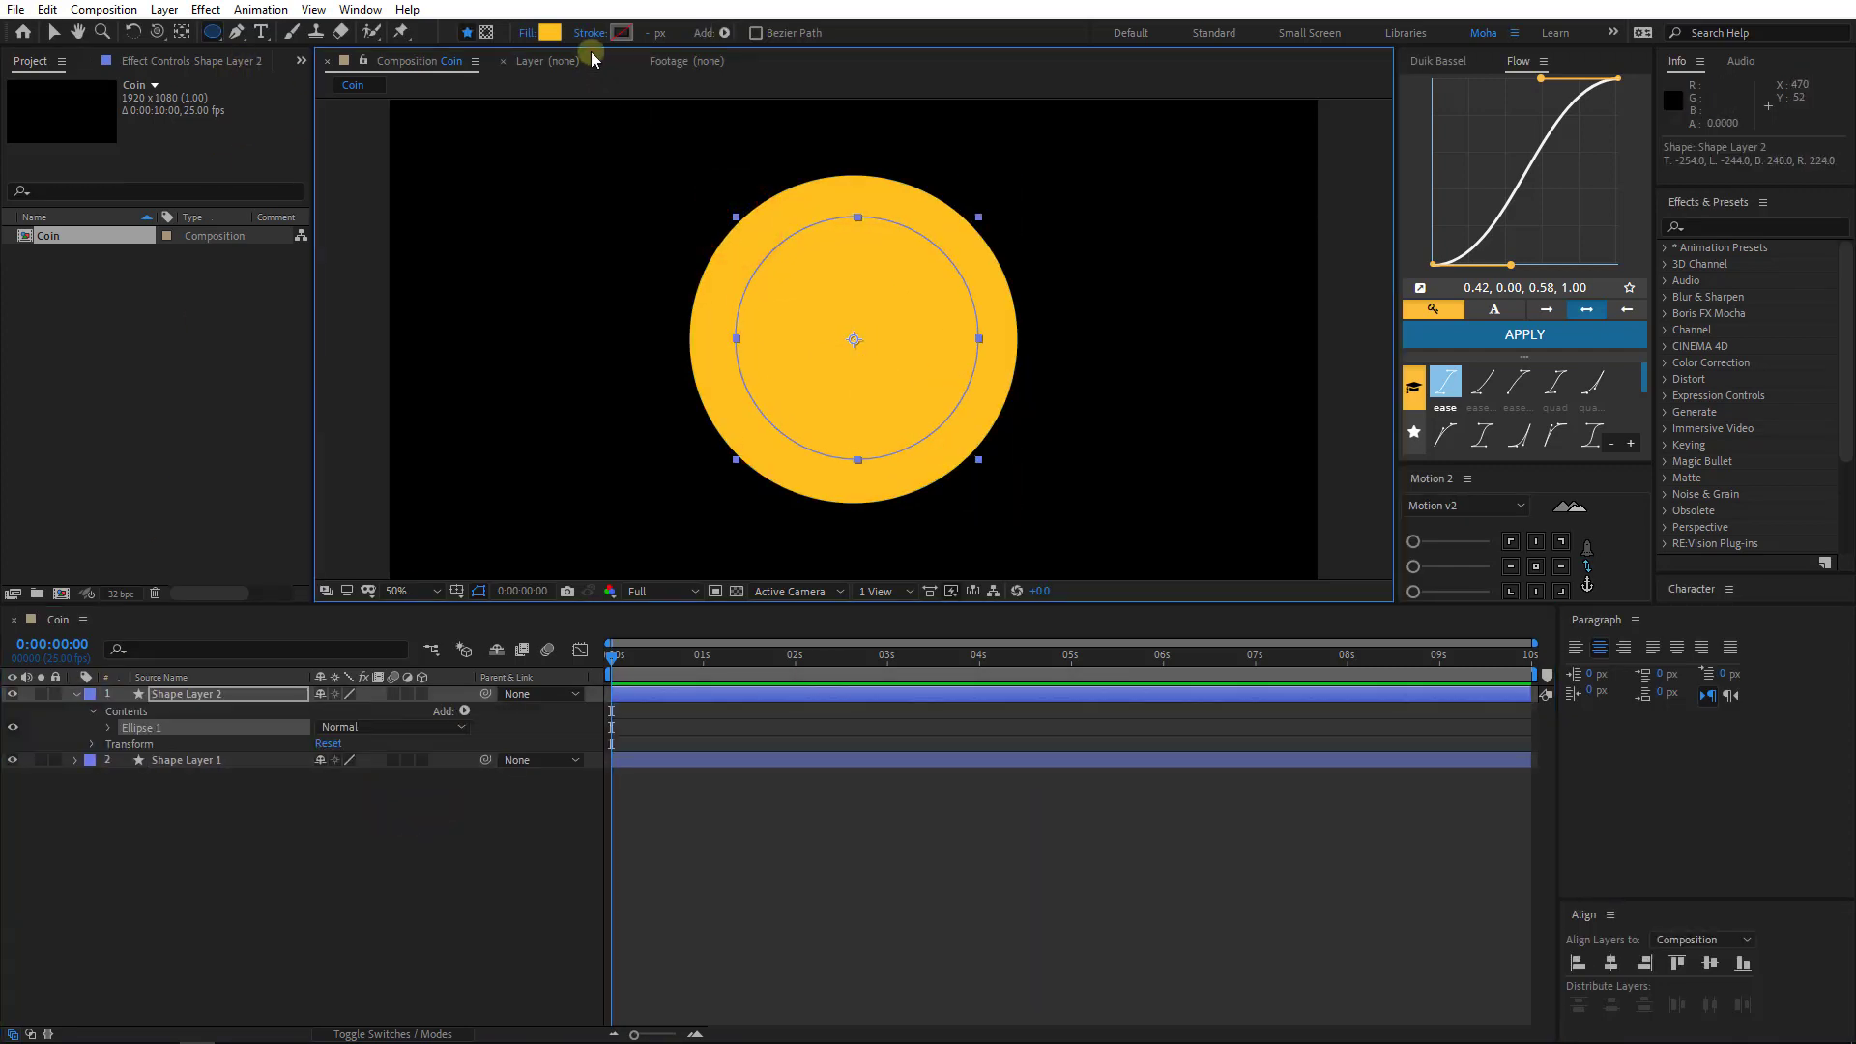
{"action": "left_click", "coordinate": [550, 31]}
{"action": "left_click", "coordinate": [899, 951]}
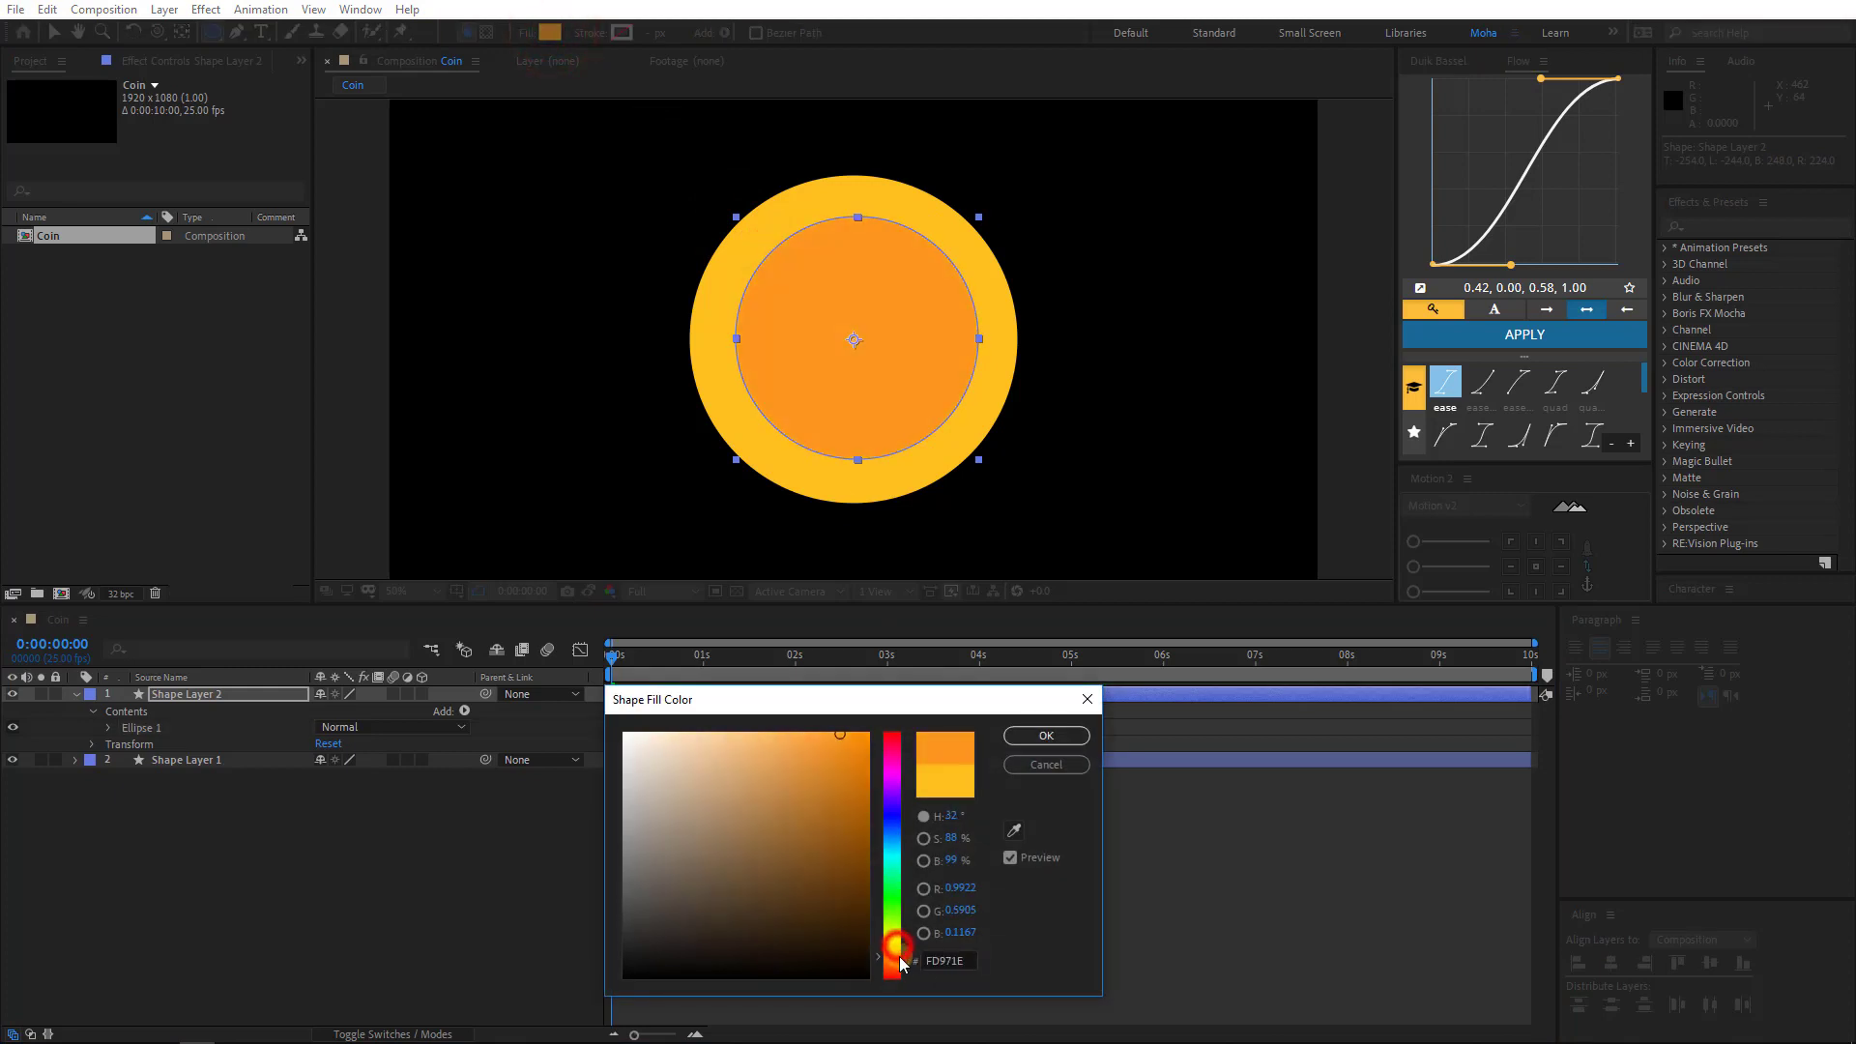
{"action": "left_click", "coordinate": [1048, 736]}
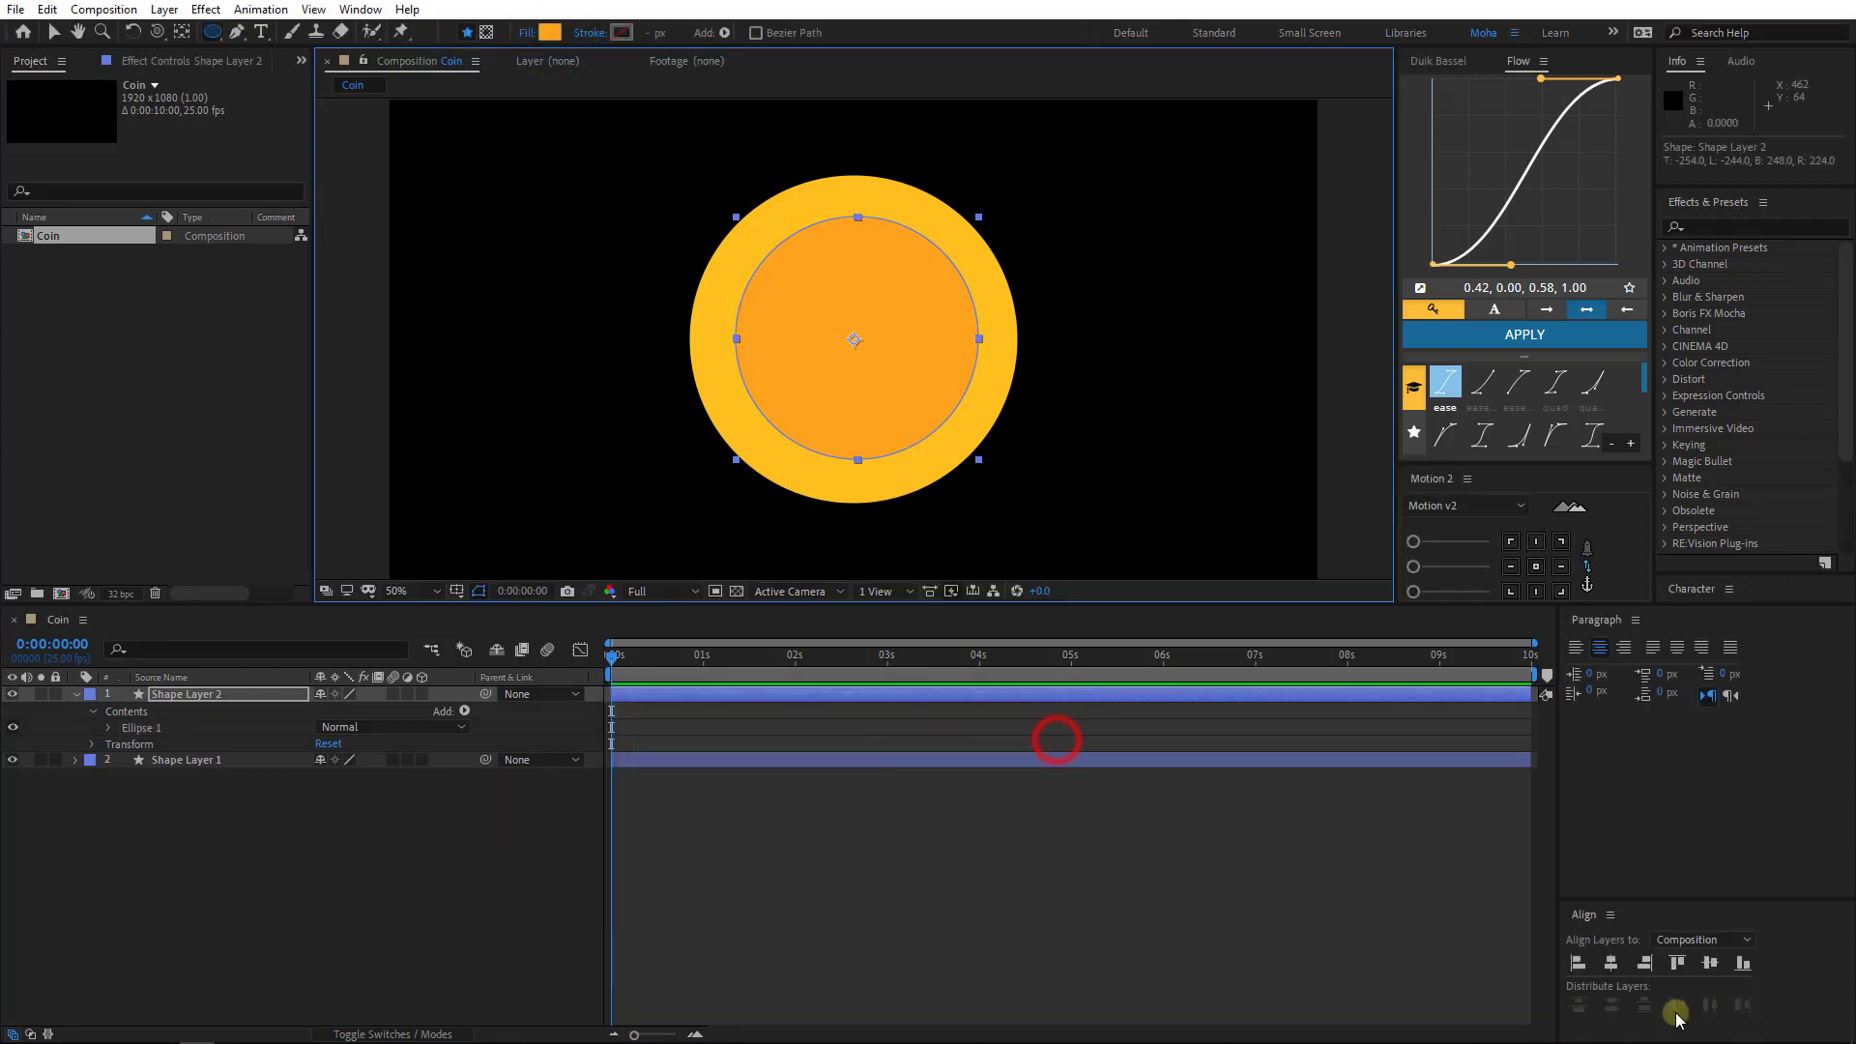
- Centre the inner circle on the coin and enlarge it slightly
{"action": "left_click", "coordinate": [1609, 962]}
{"action": "left_click", "coordinate": [1709, 961]}
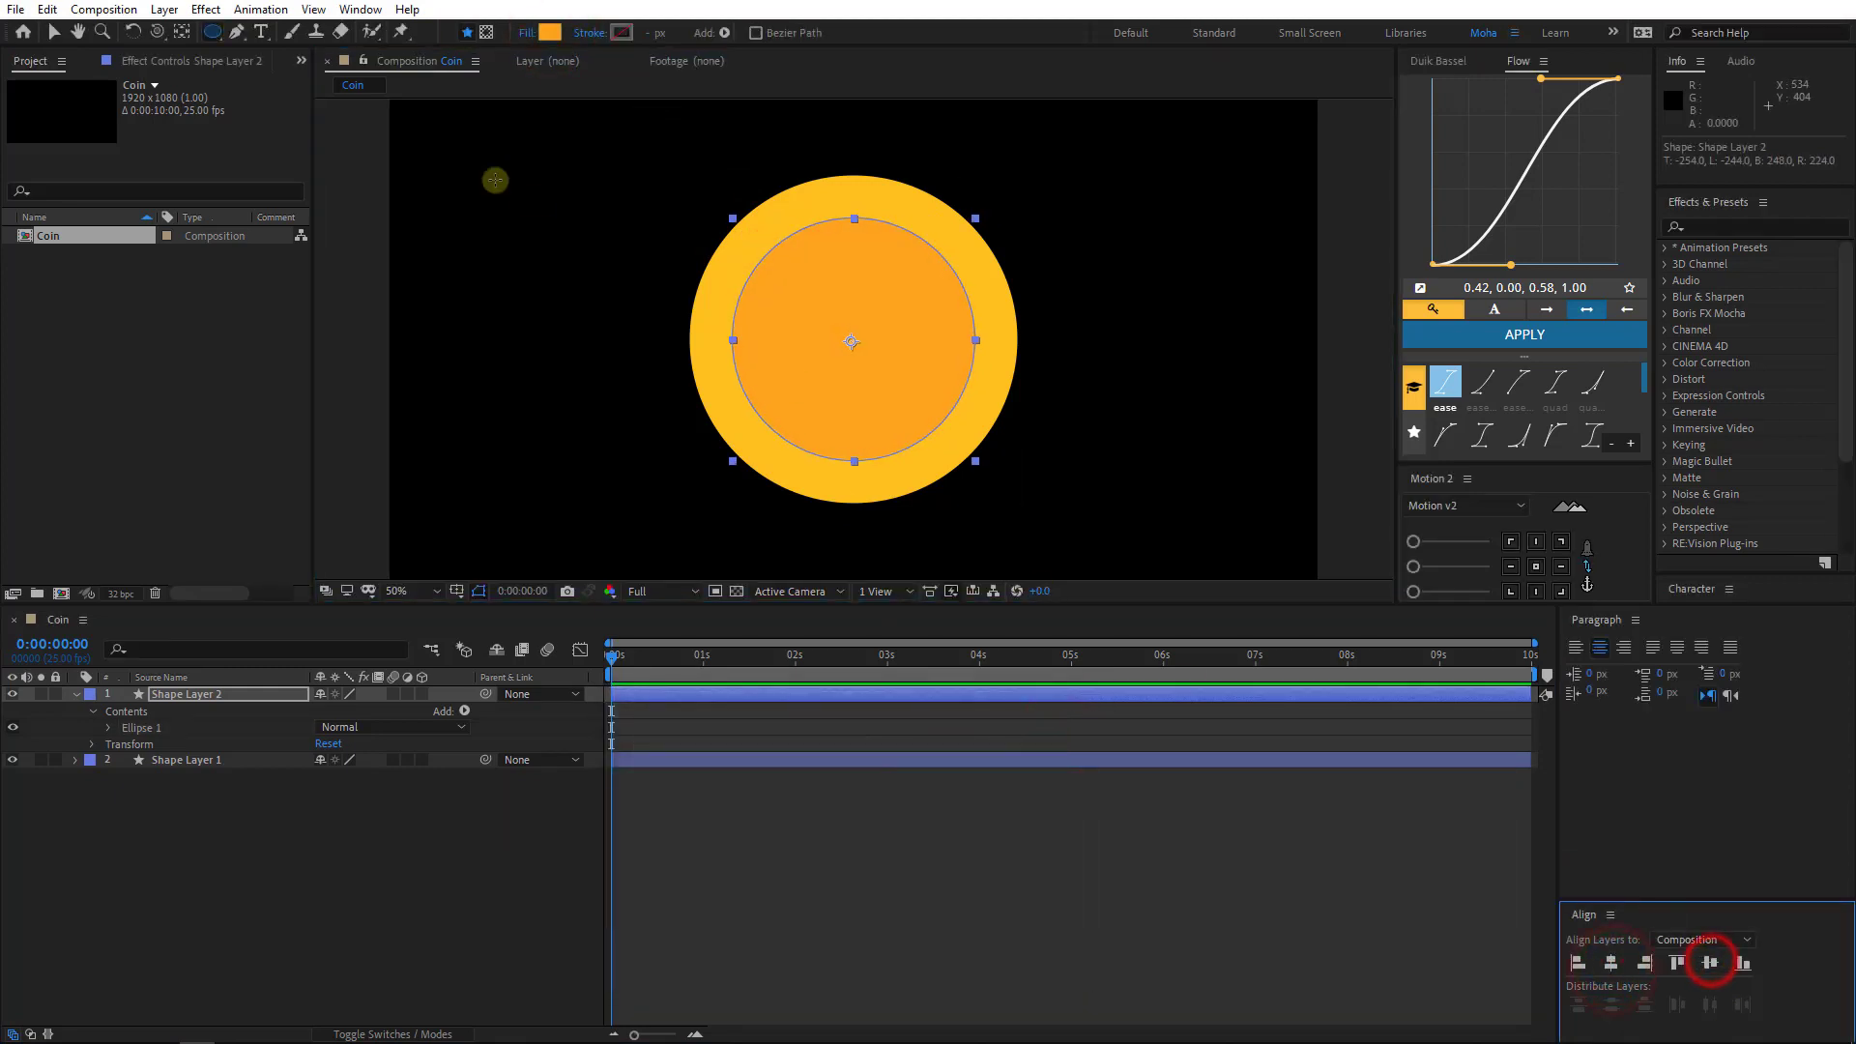
{"action": "left_click", "coordinate": [52, 32]}
{"action": "left_click_drag", "start_coordinate": [975, 218], "coordinate": [986, 214]}
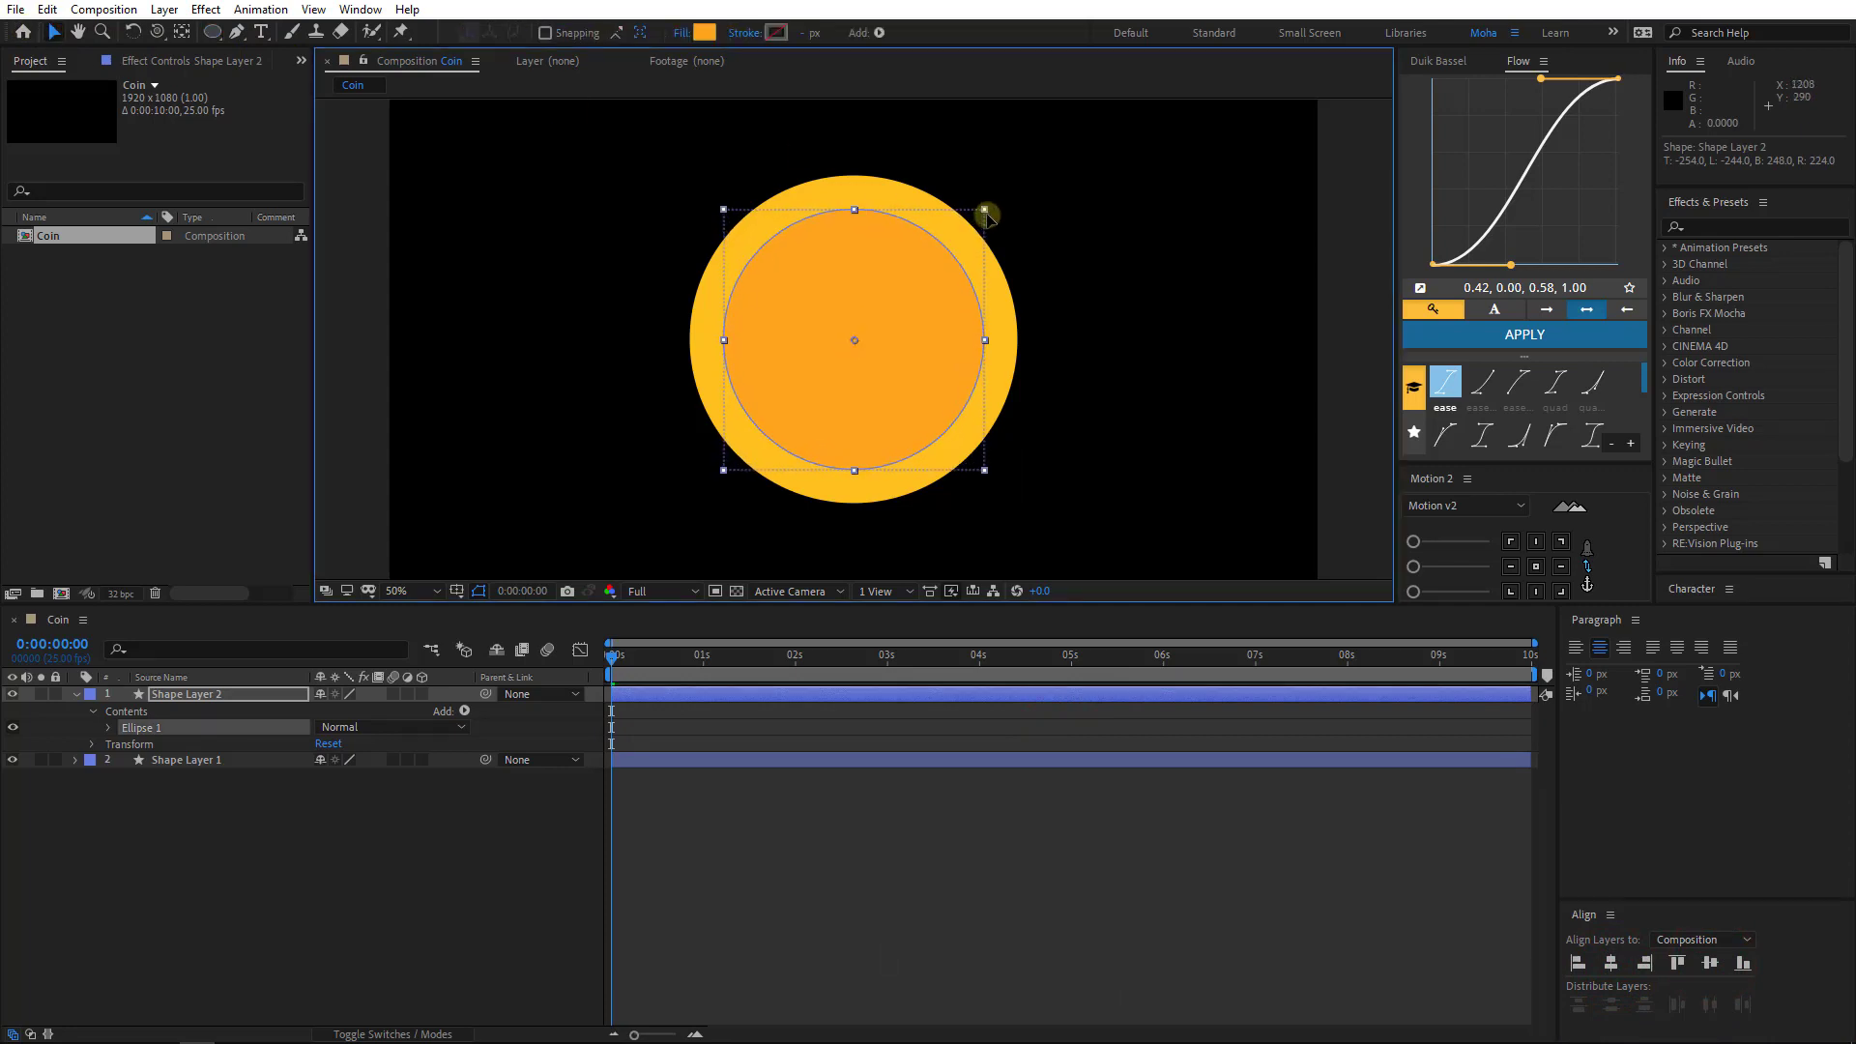
- Add a '$' text layer on the coin and scale it up
{"action": "left_click", "coordinate": [987, 215]}
{"action": "left_click", "coordinate": [258, 32]}
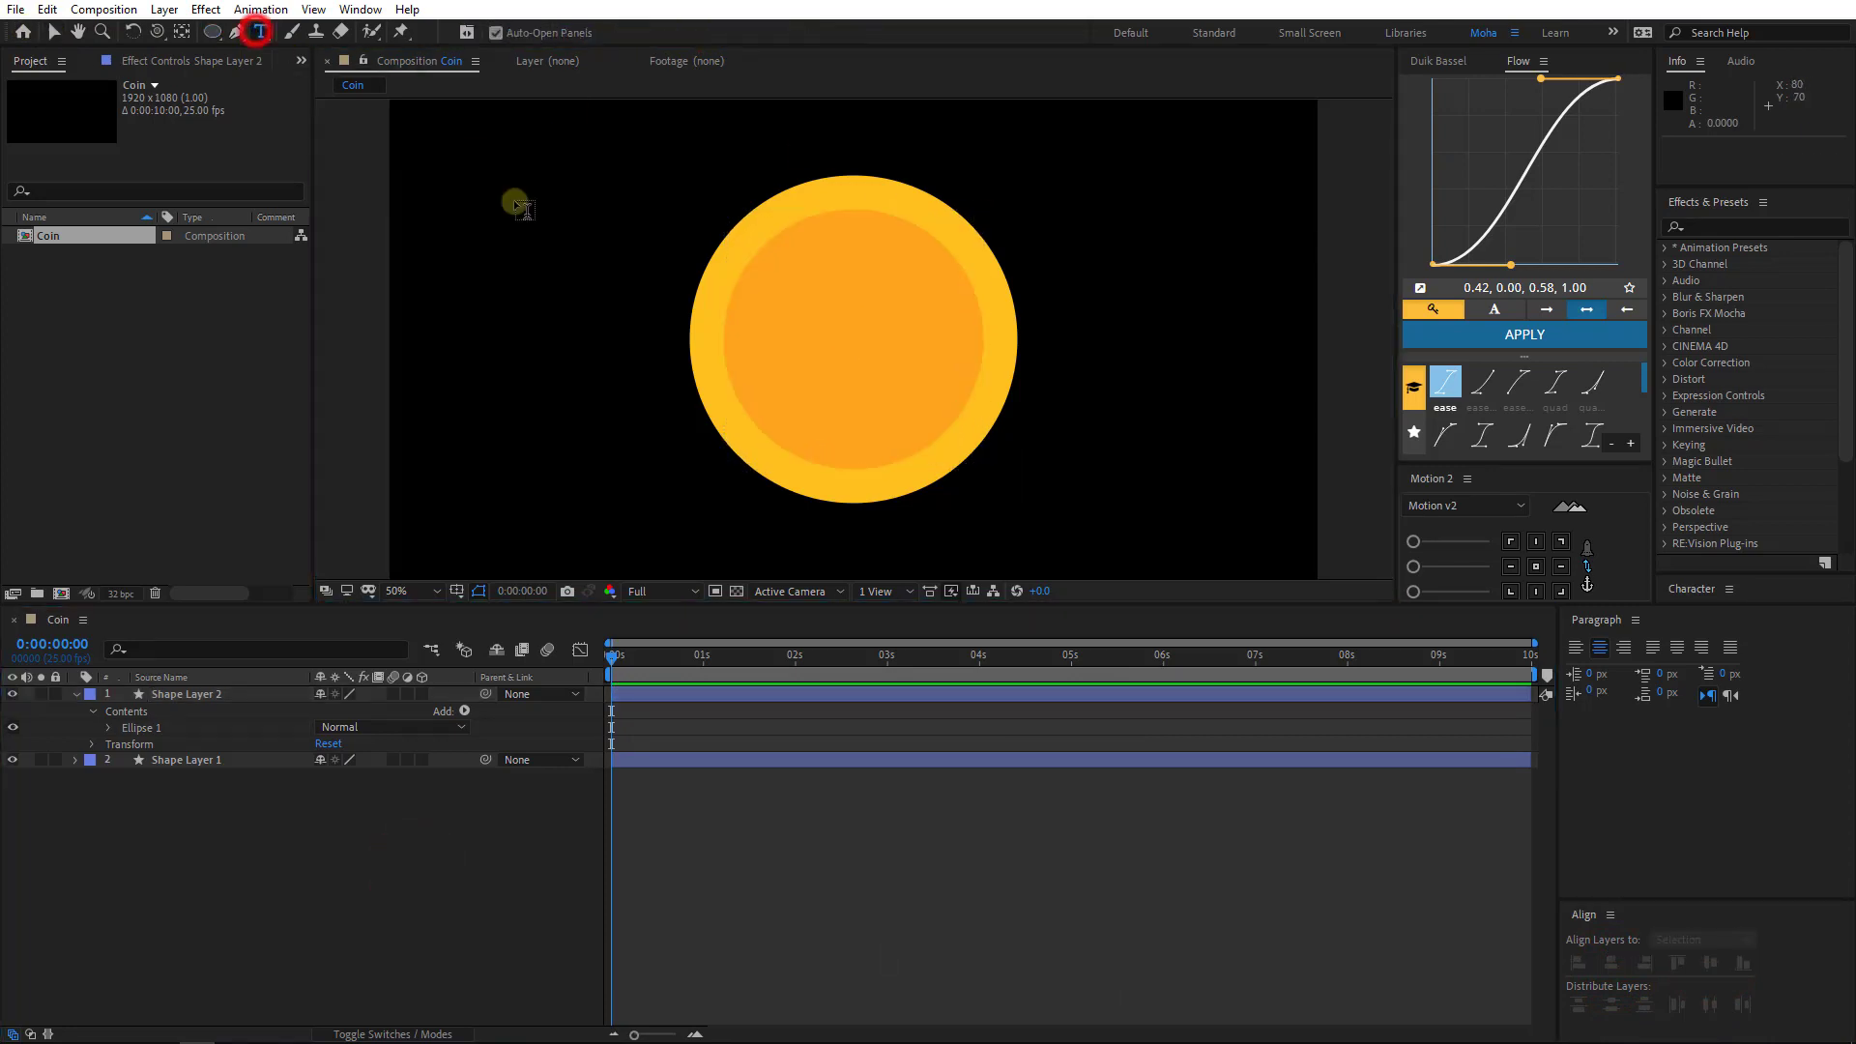
{"action": "left_click", "coordinate": [808, 324]}
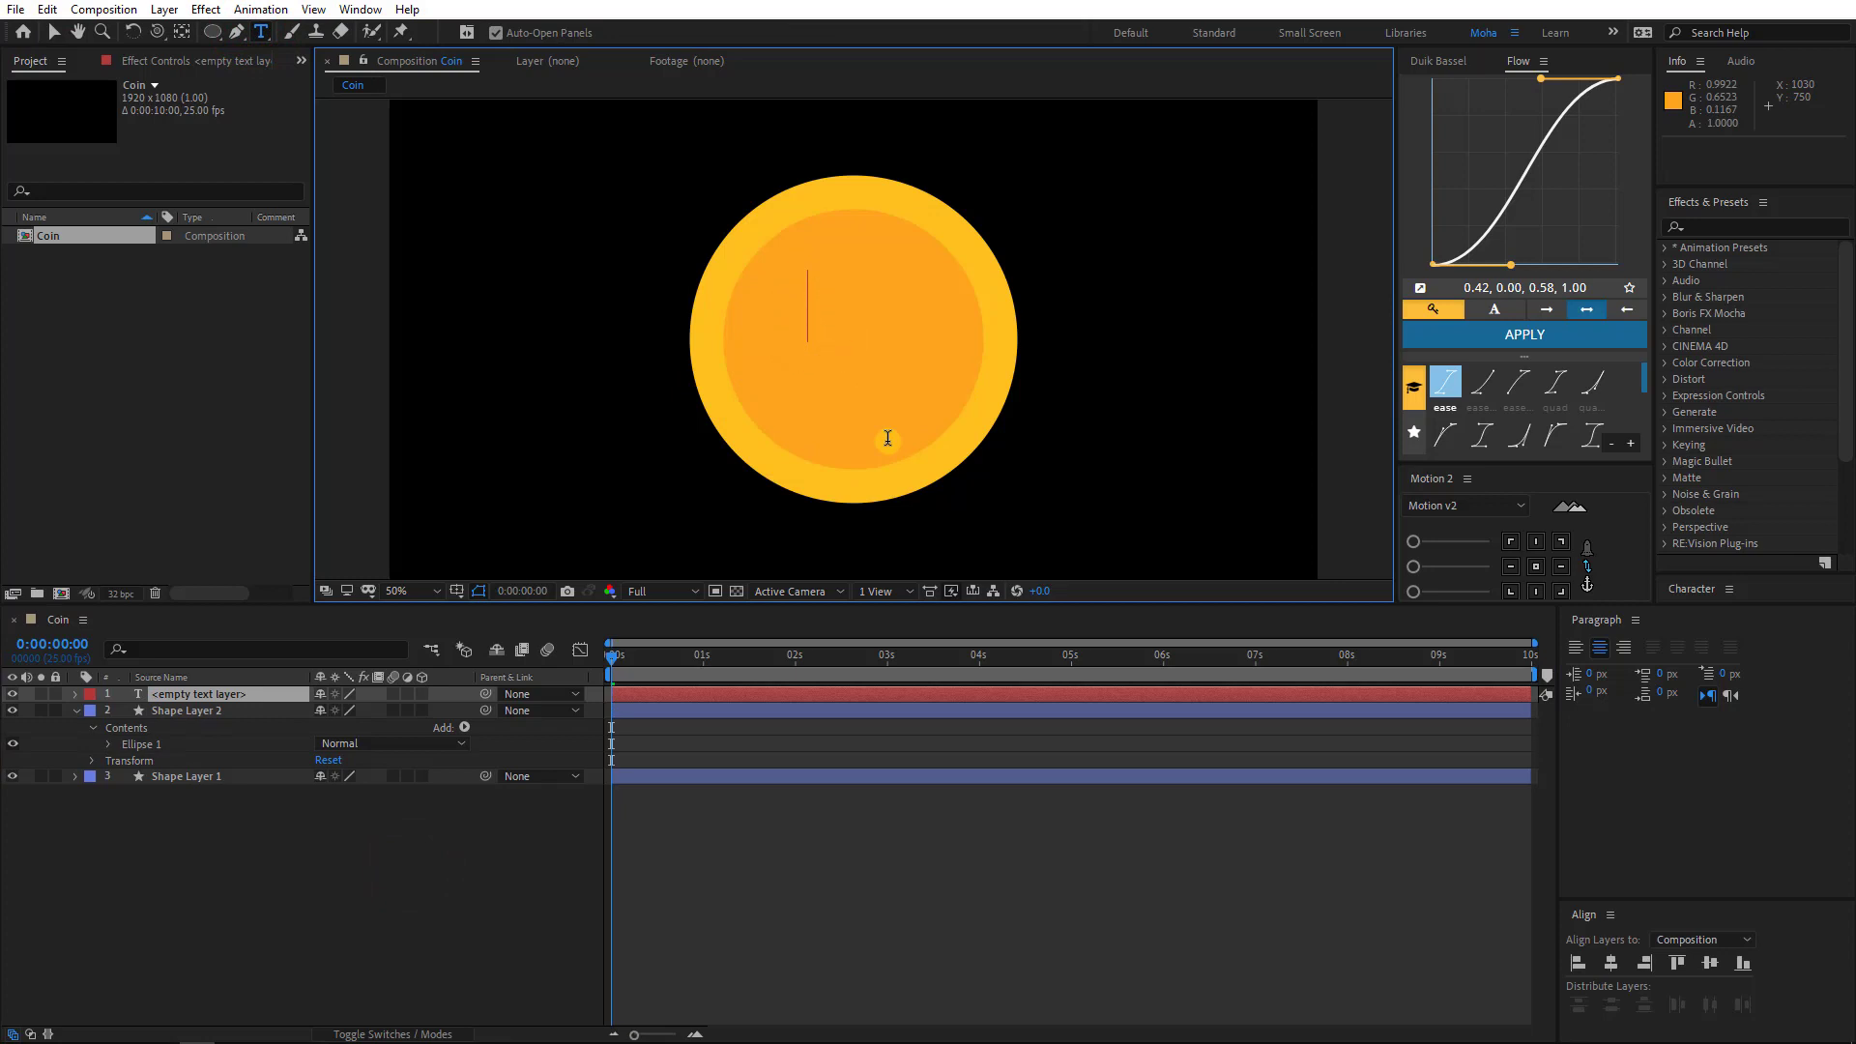
{"action": "left_click", "coordinate": [53, 32]}
{"action": "left_click_drag", "start_coordinate": [829, 274], "coordinate": [944, 194]}
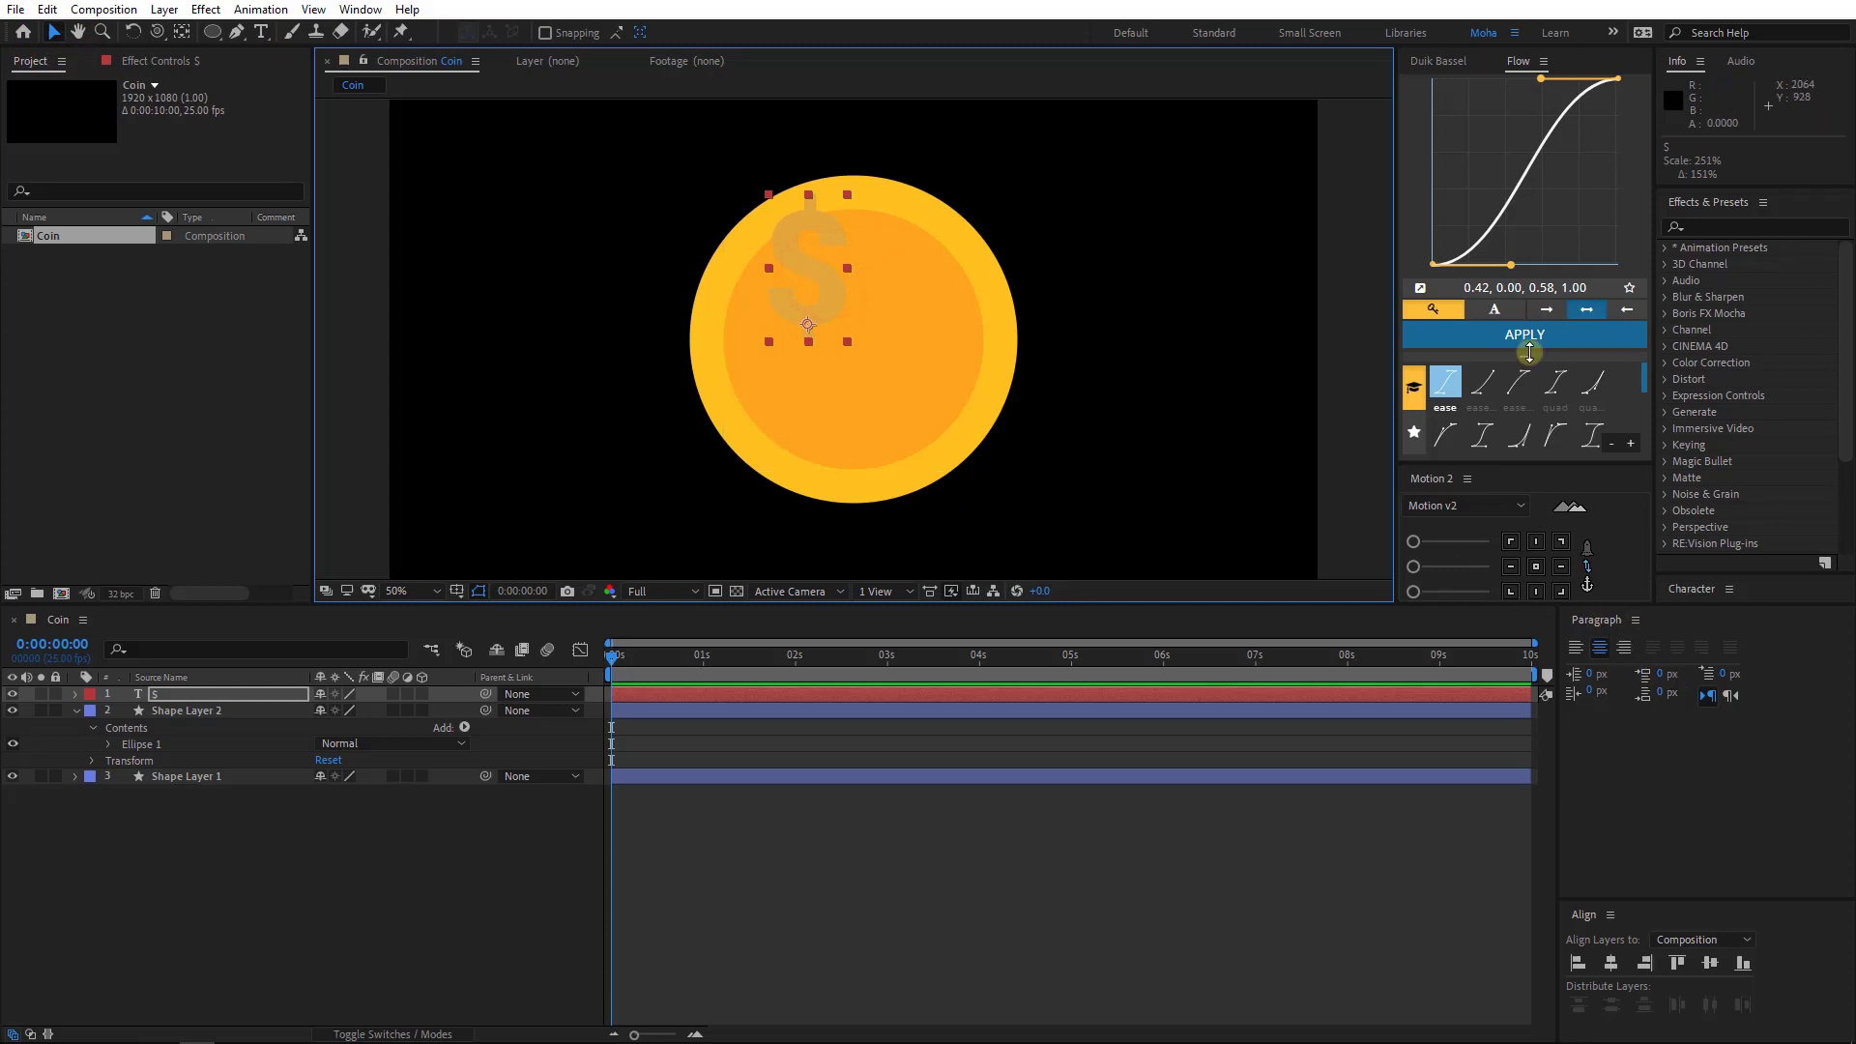
- Set the dollar sign's text colour to a saturated orange
{"action": "left_click", "coordinate": [1700, 607]}
{"action": "left_click", "coordinate": [1812, 661]}
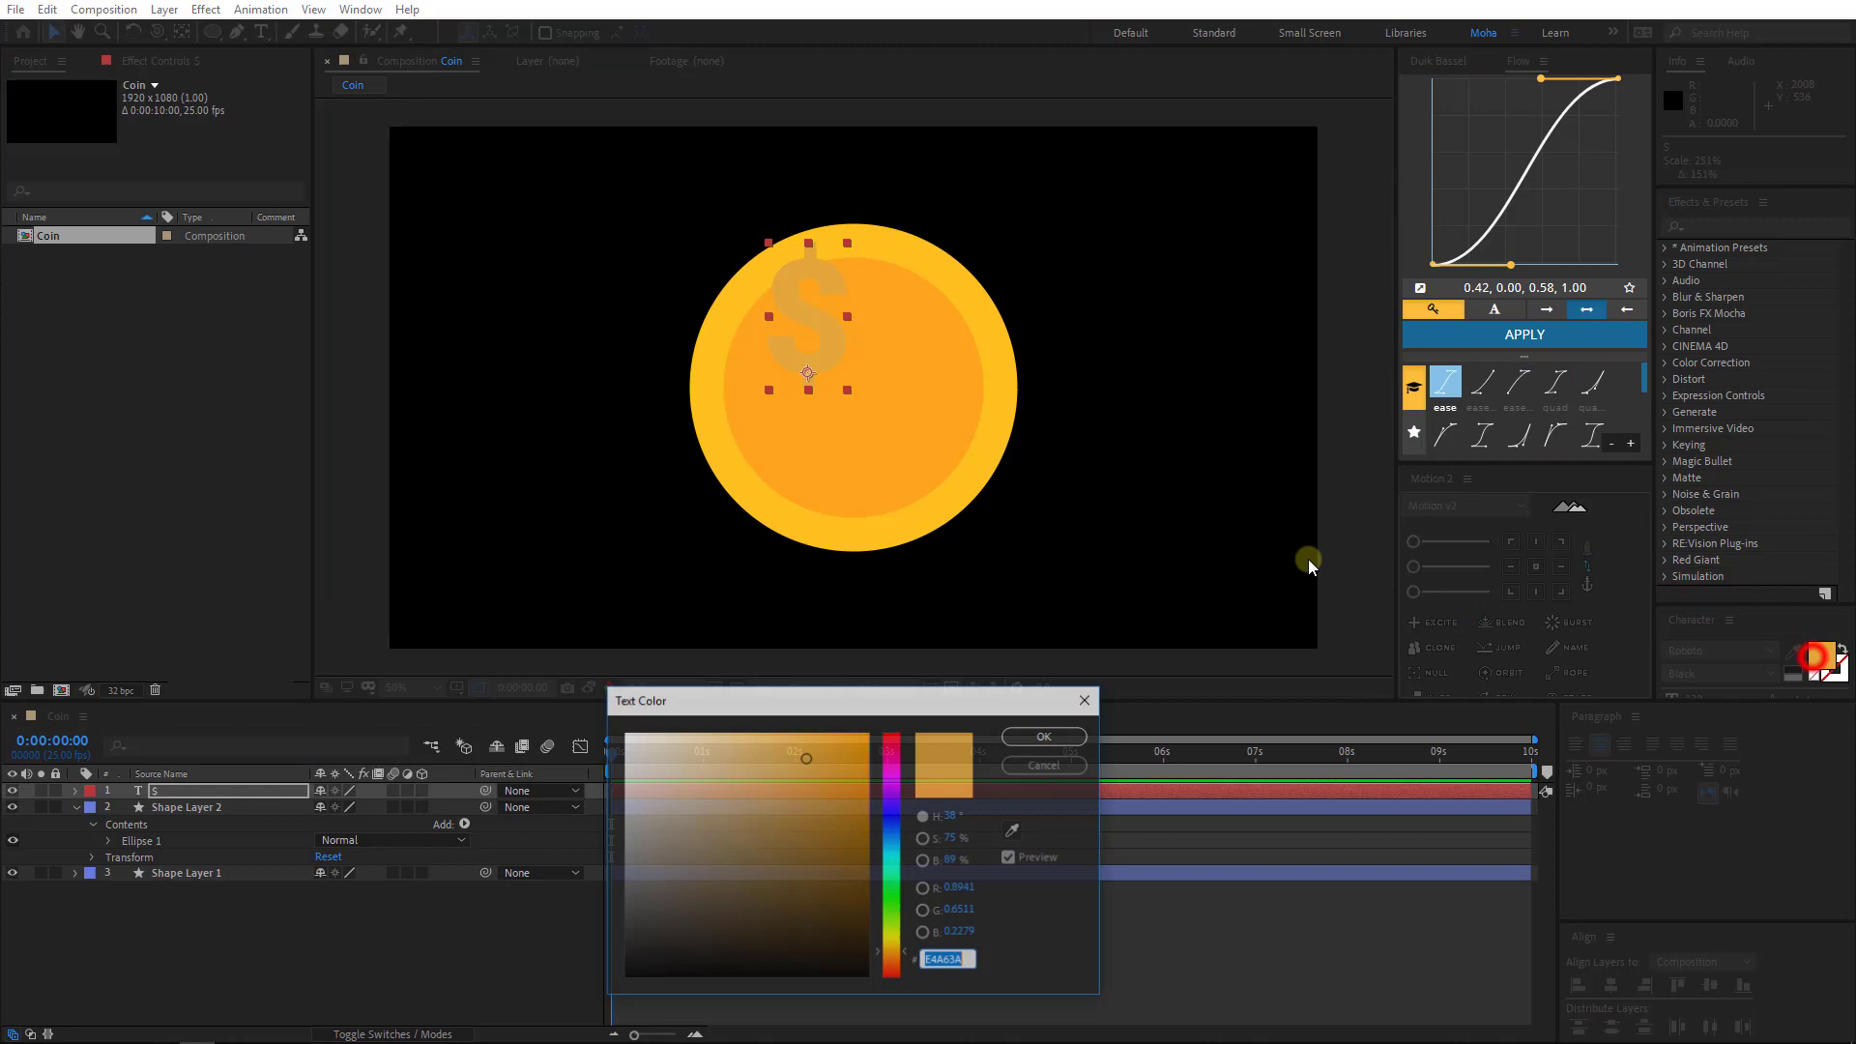
{"action": "left_click_drag", "start_coordinate": [787, 759], "coordinate": [727, 727]}
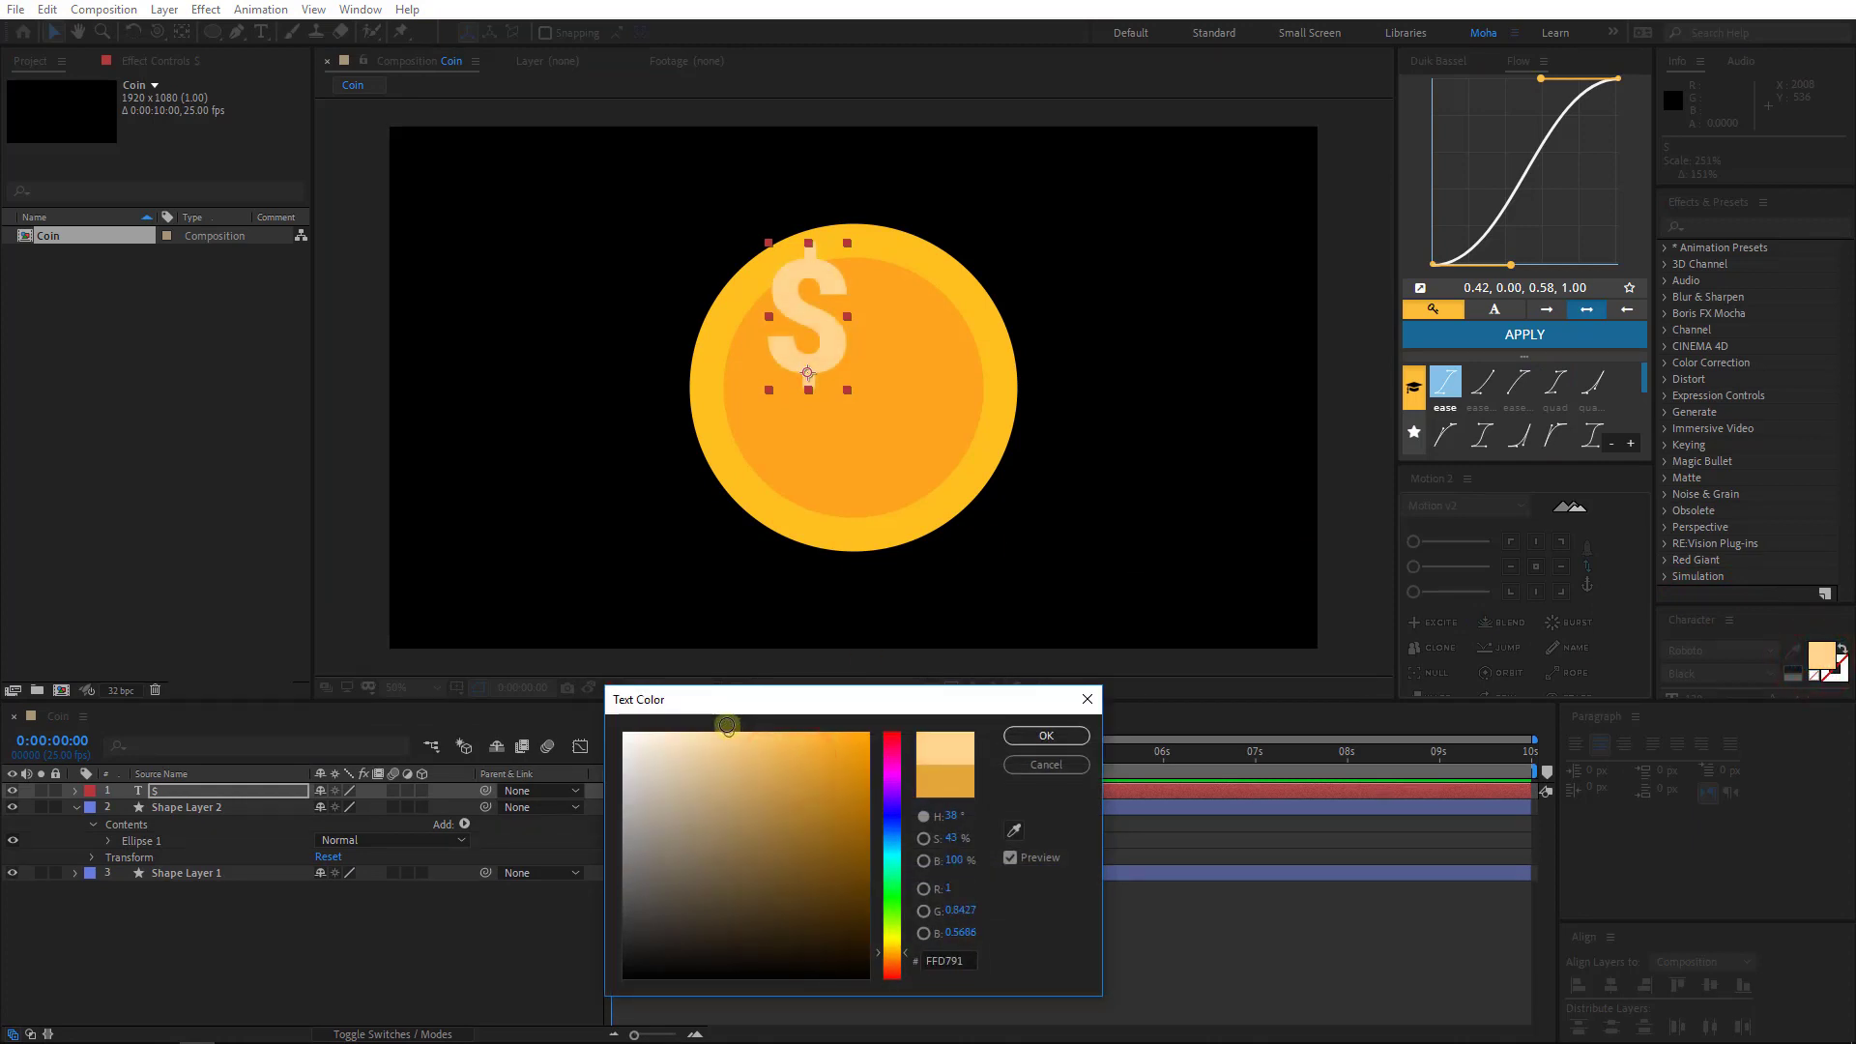
{"action": "left_click", "coordinate": [896, 962]}
{"action": "left_click_drag", "start_coordinate": [770, 783], "coordinate": [838, 728]}
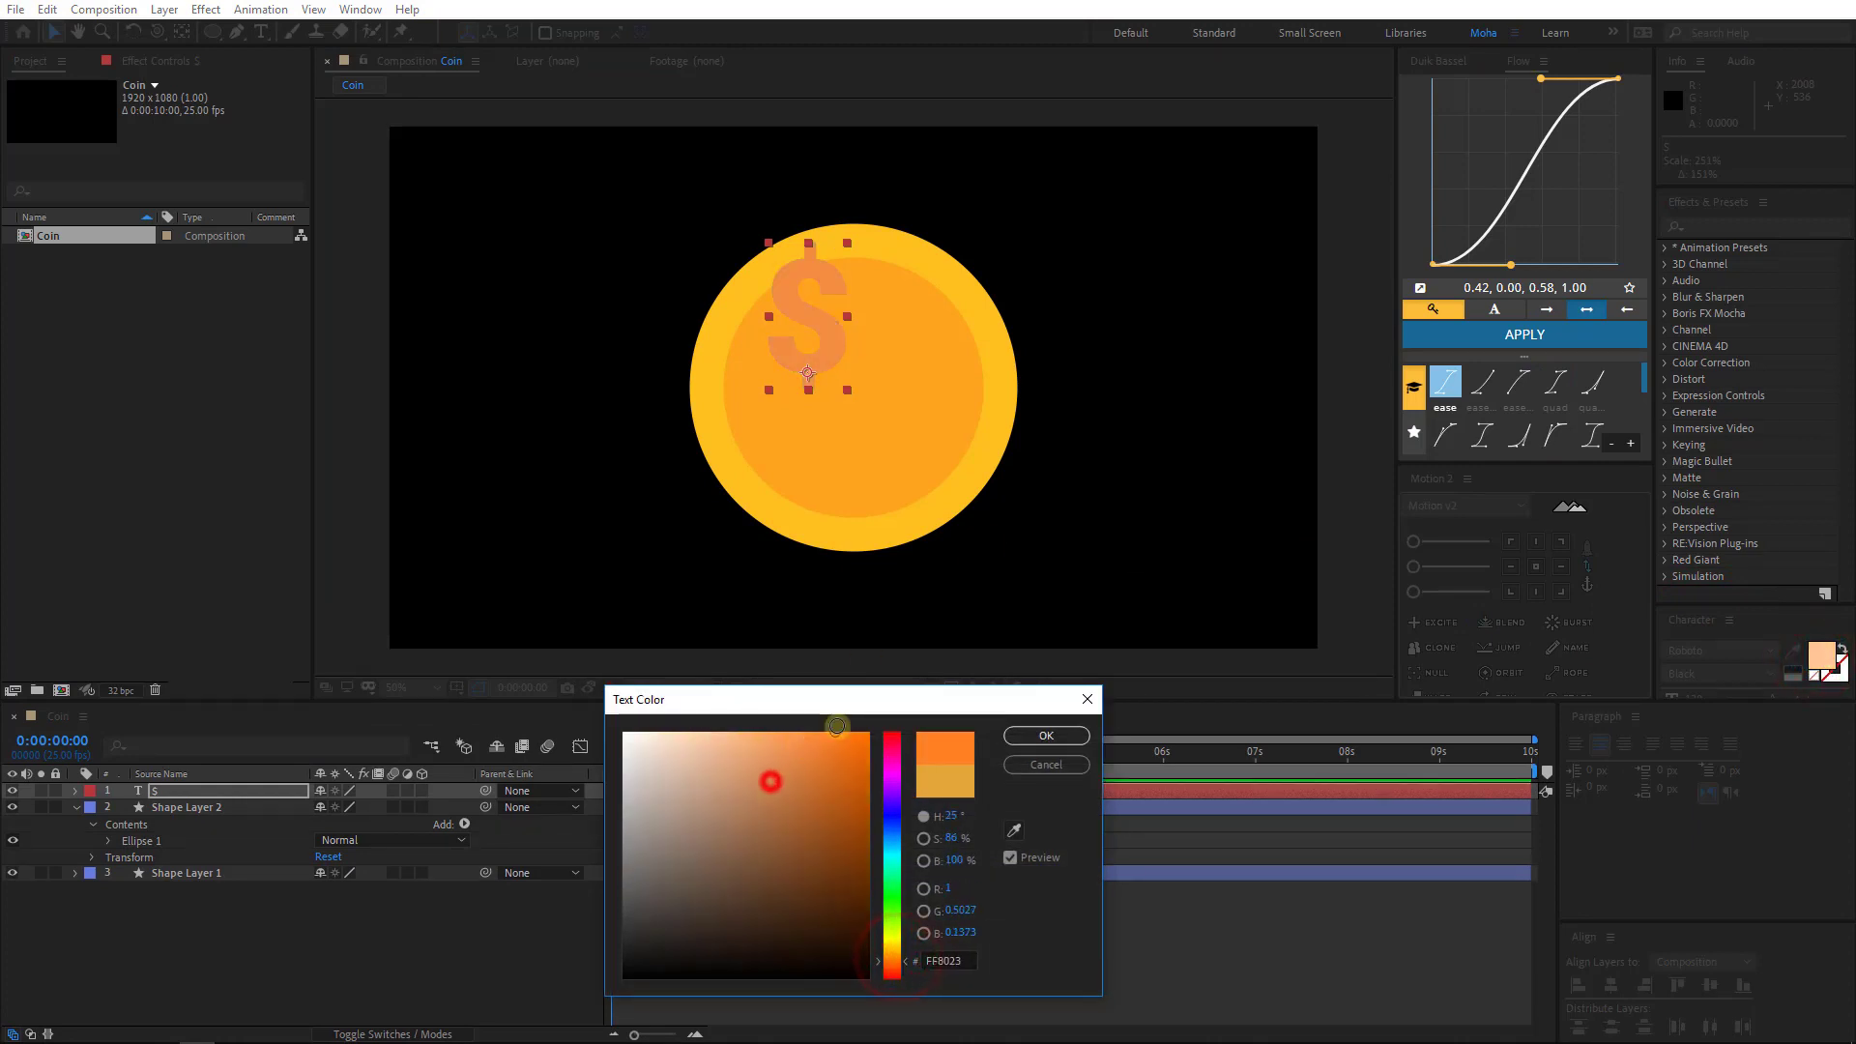
{"action": "left_click", "coordinate": [1042, 730]}
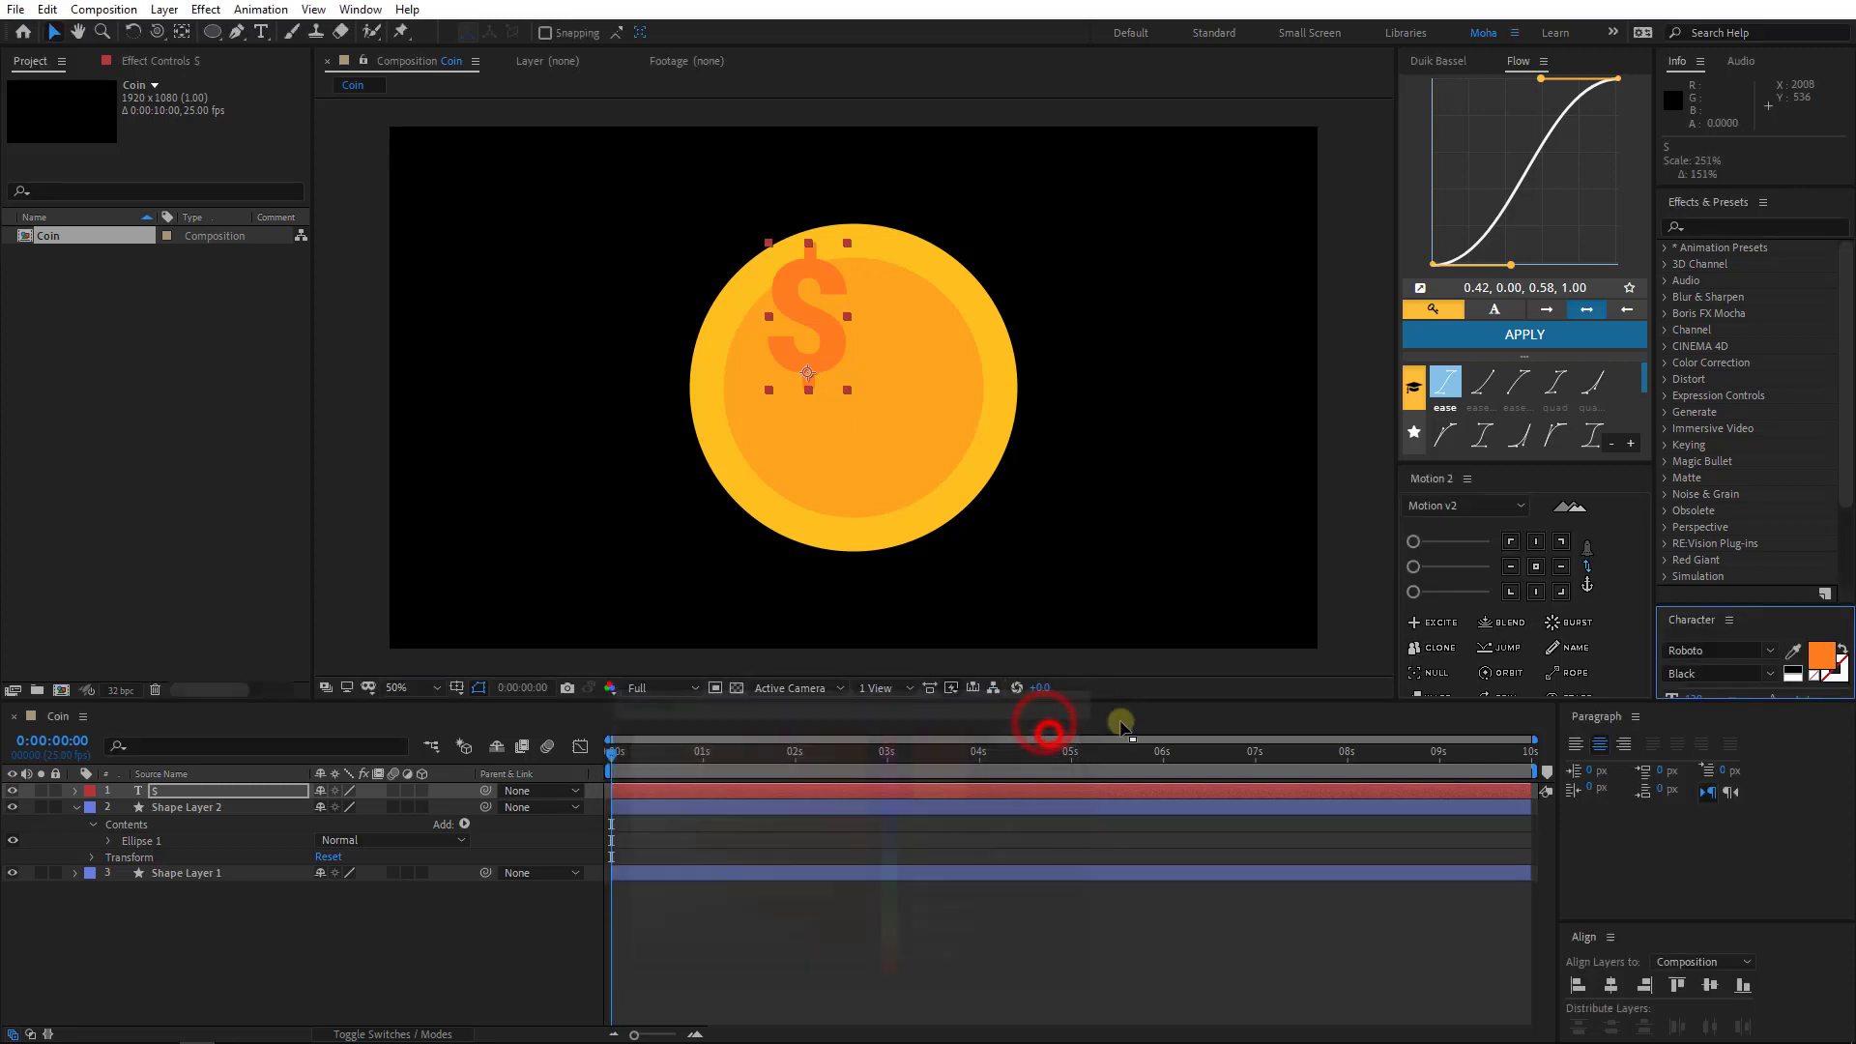
- Centre the dollar sign on the coin, enlarge it, and collapse the layers
{"action": "left_click", "coordinate": [1613, 984]}
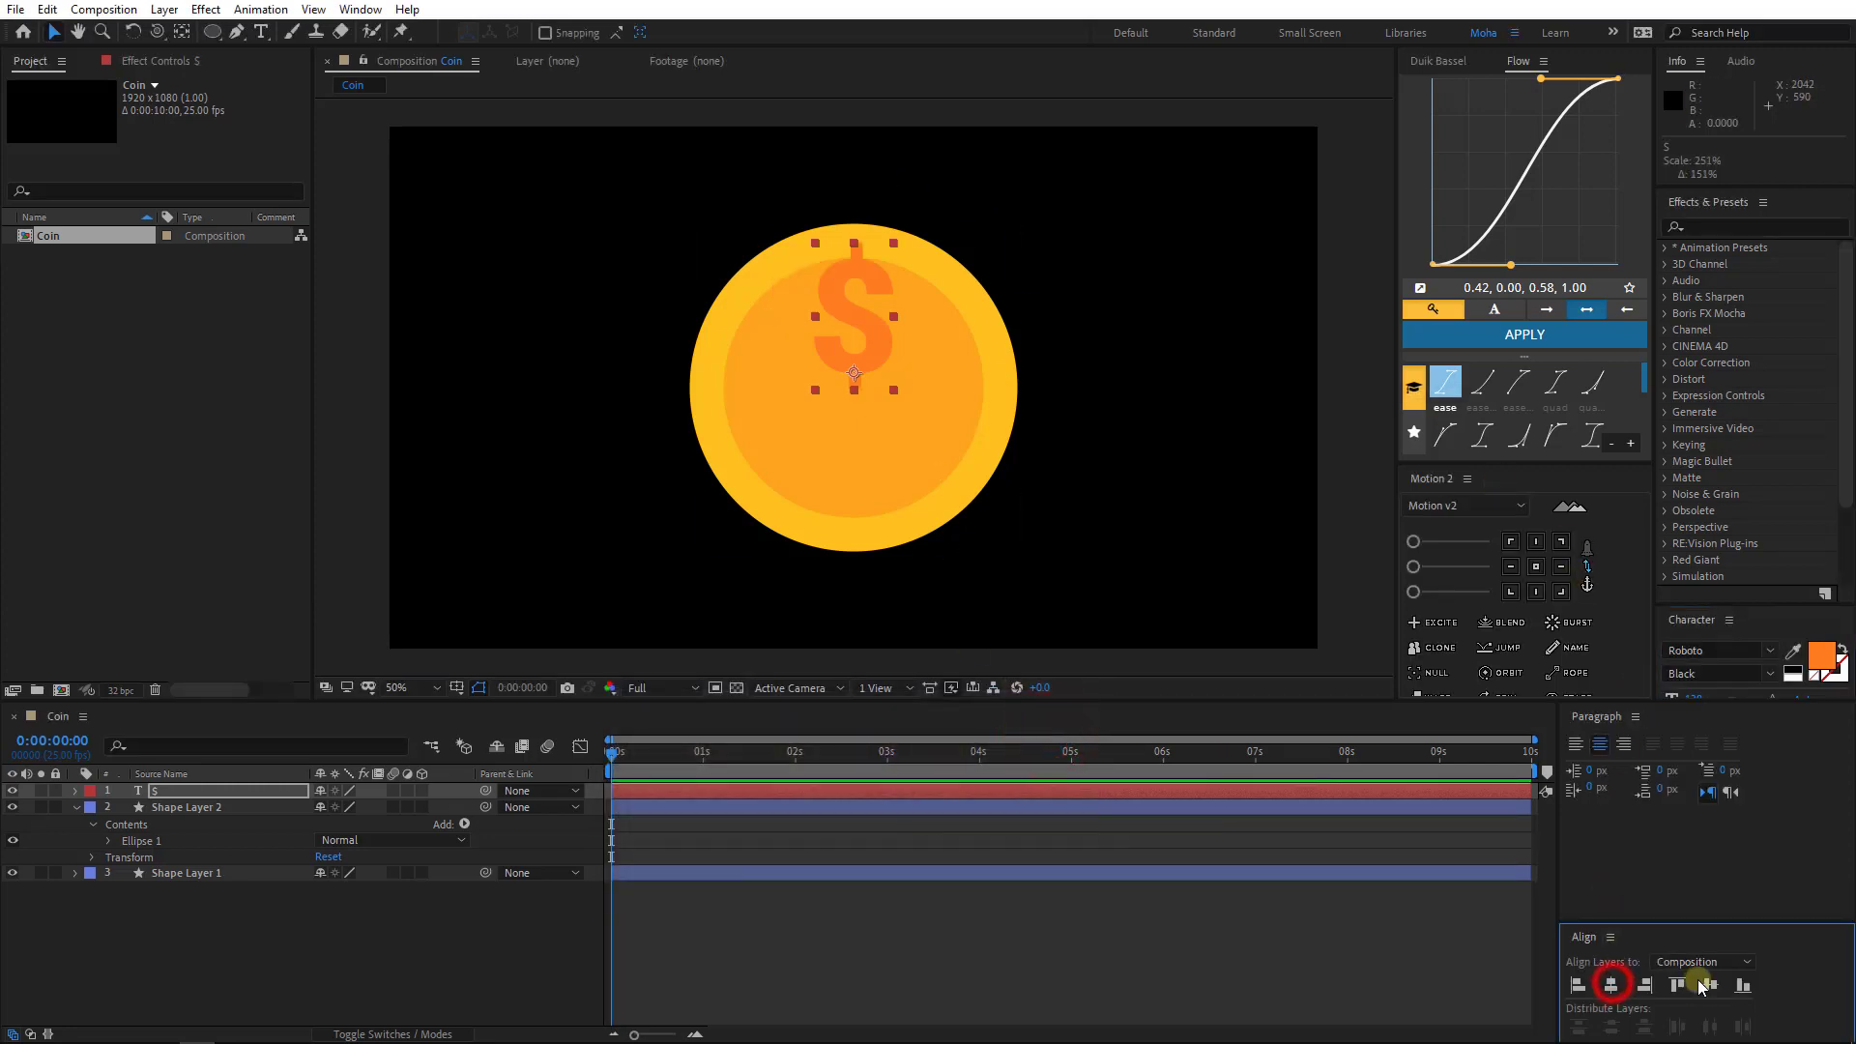
{"action": "left_click", "coordinate": [1709, 985]}
{"action": "left_click_drag", "start_coordinate": [899, 315], "coordinate": [919, 291]}
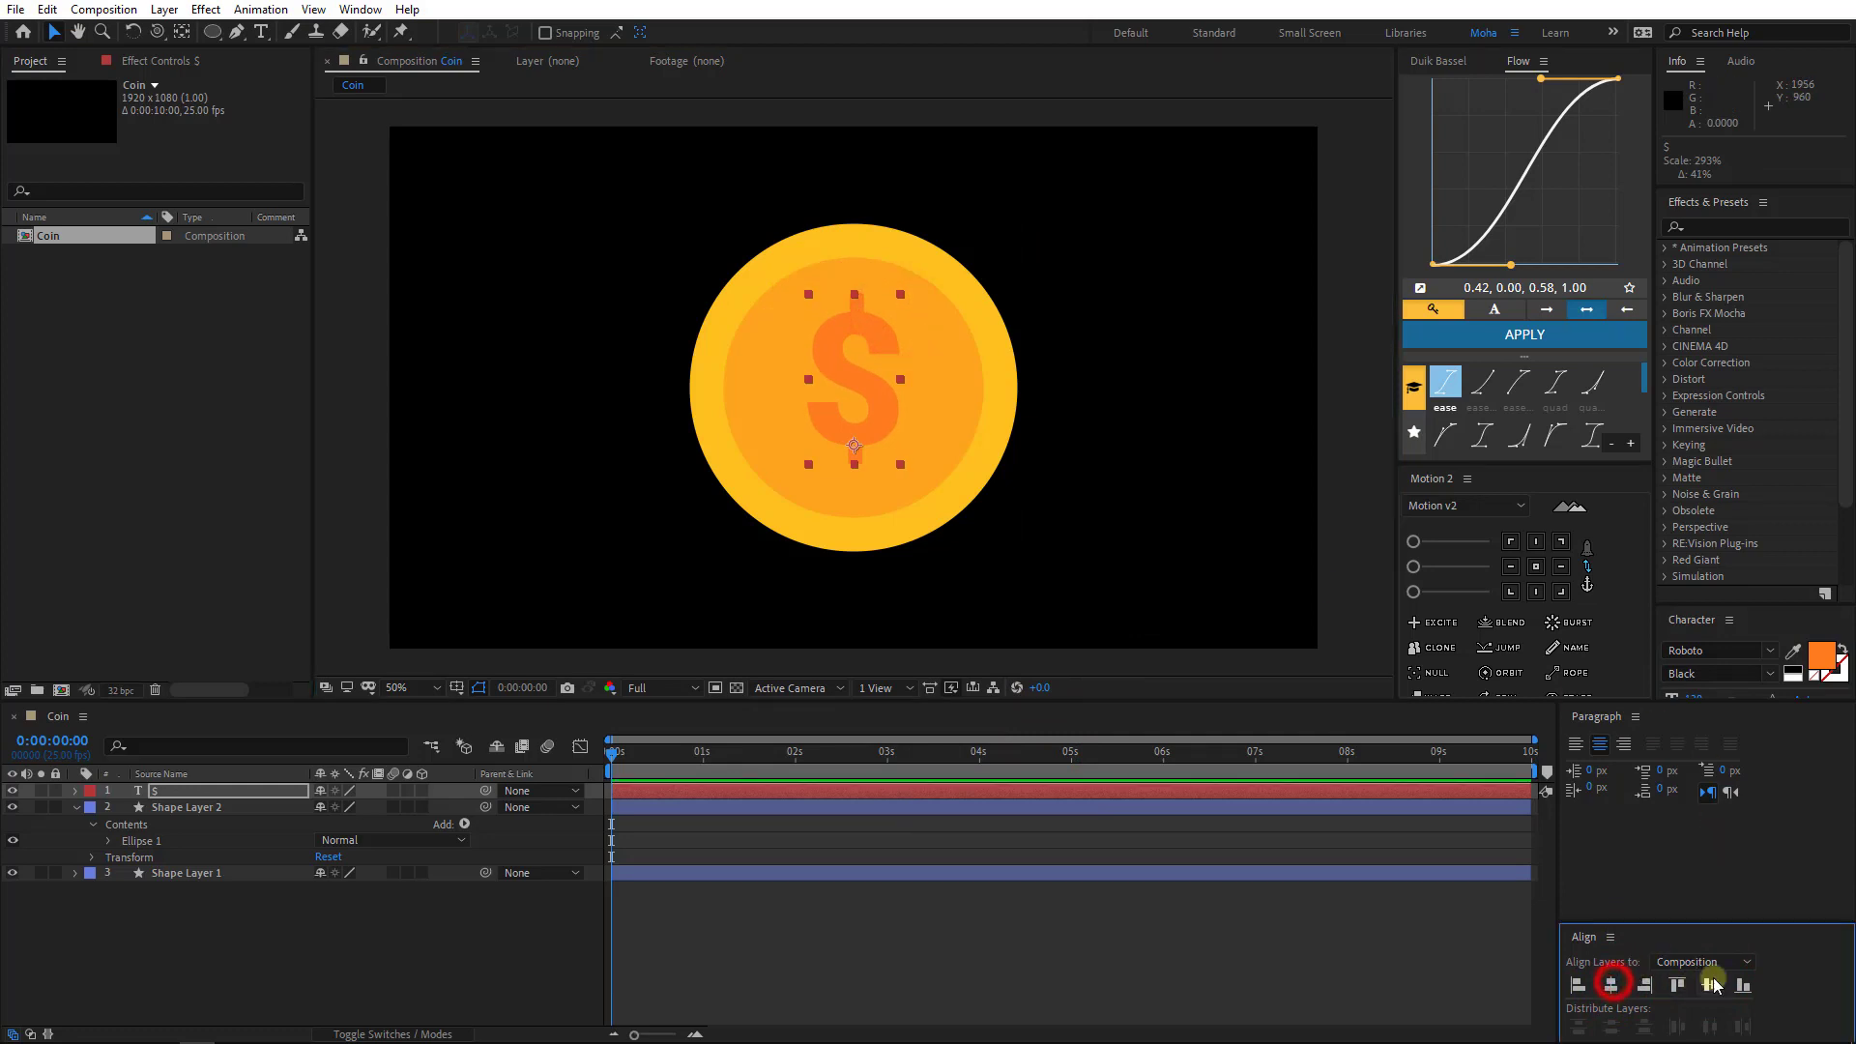
{"action": "left_click", "coordinate": [142, 841]}
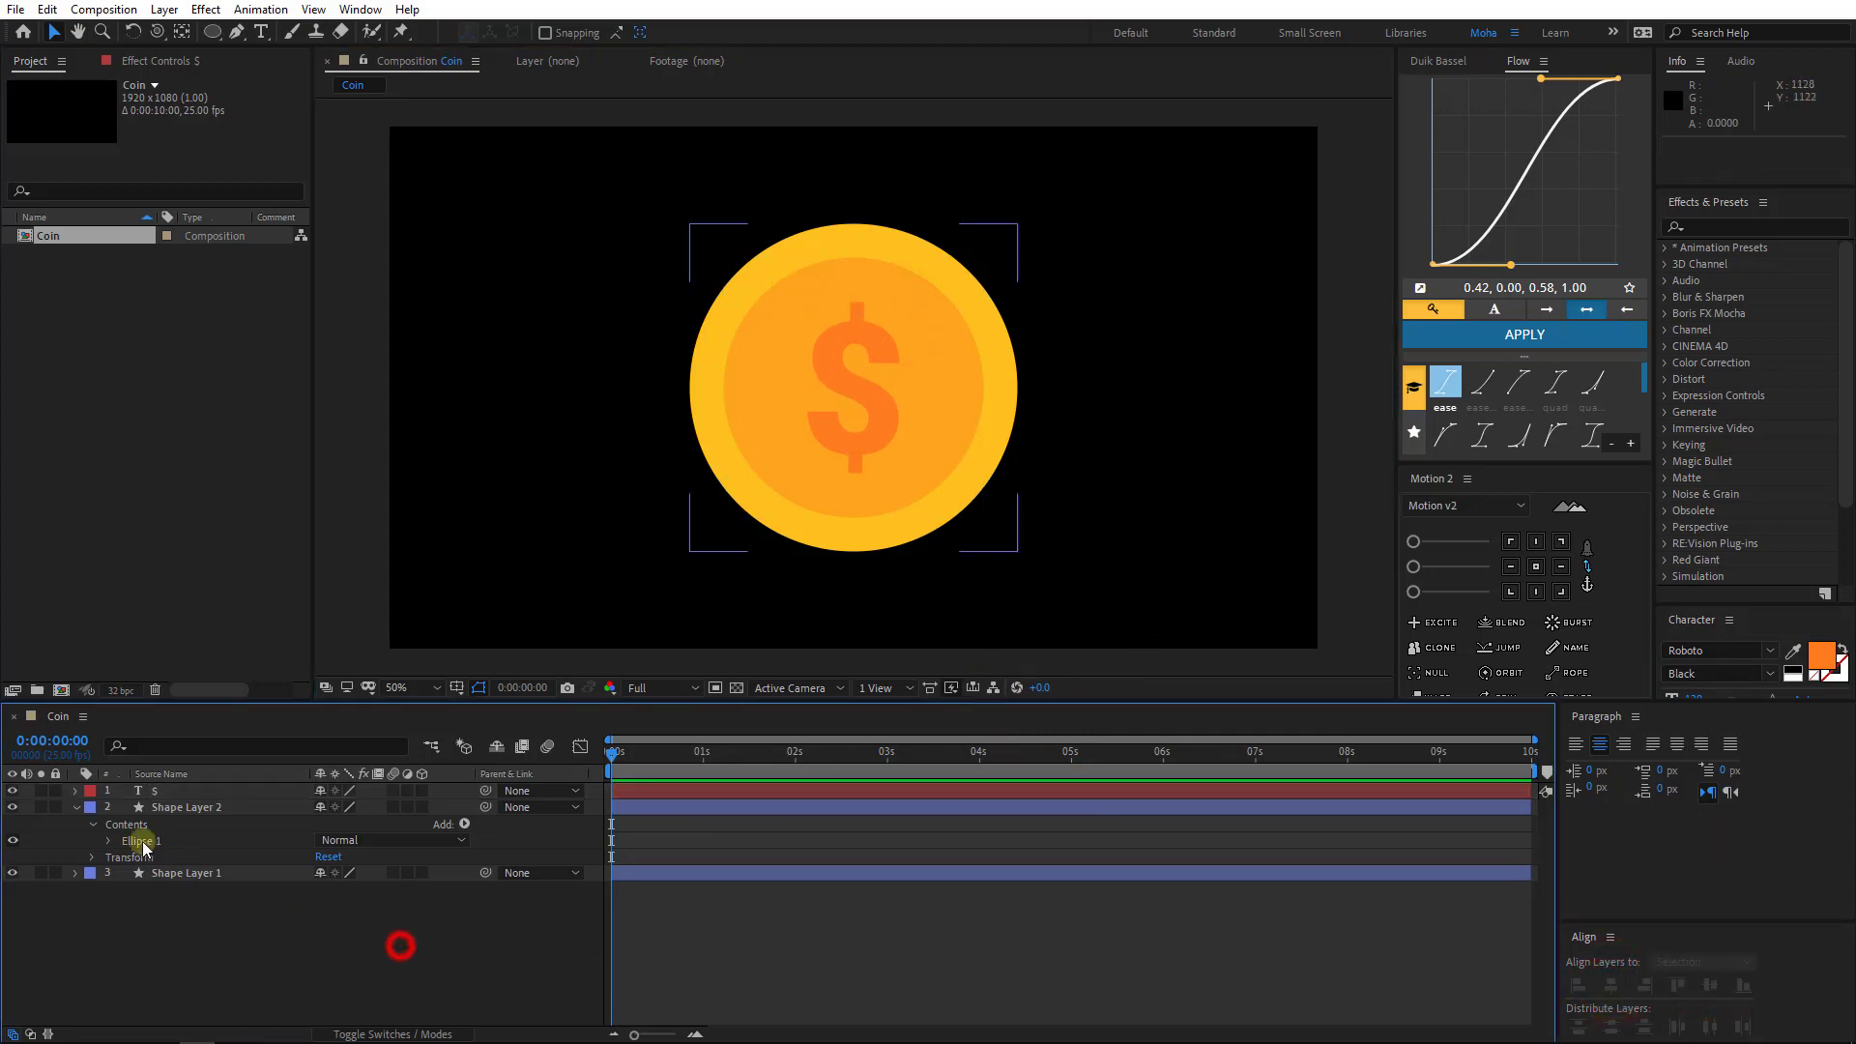
{"action": "left_click", "coordinate": [75, 806]}
{"action": "left_click", "coordinate": [125, 896]}
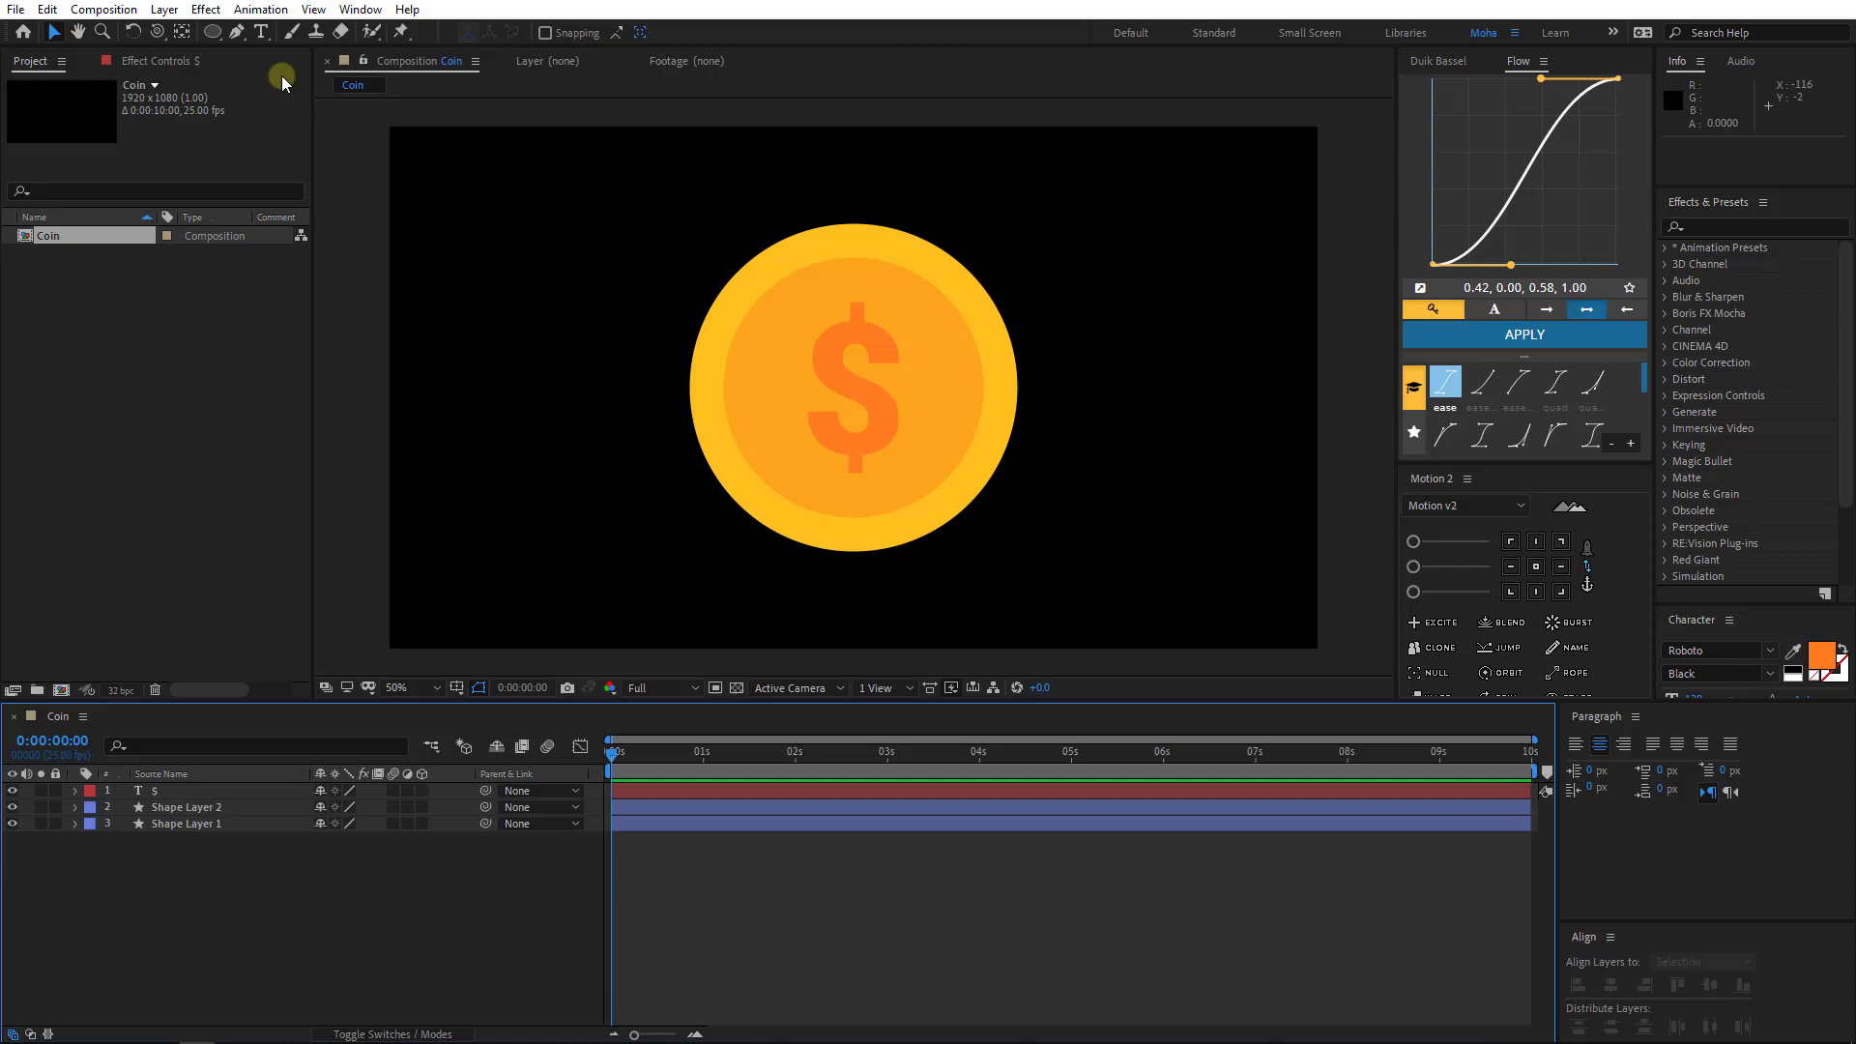
- Draw a long grey-filled rectangle across the top of the coin
{"action": "left_click", "coordinate": [207, 31]}
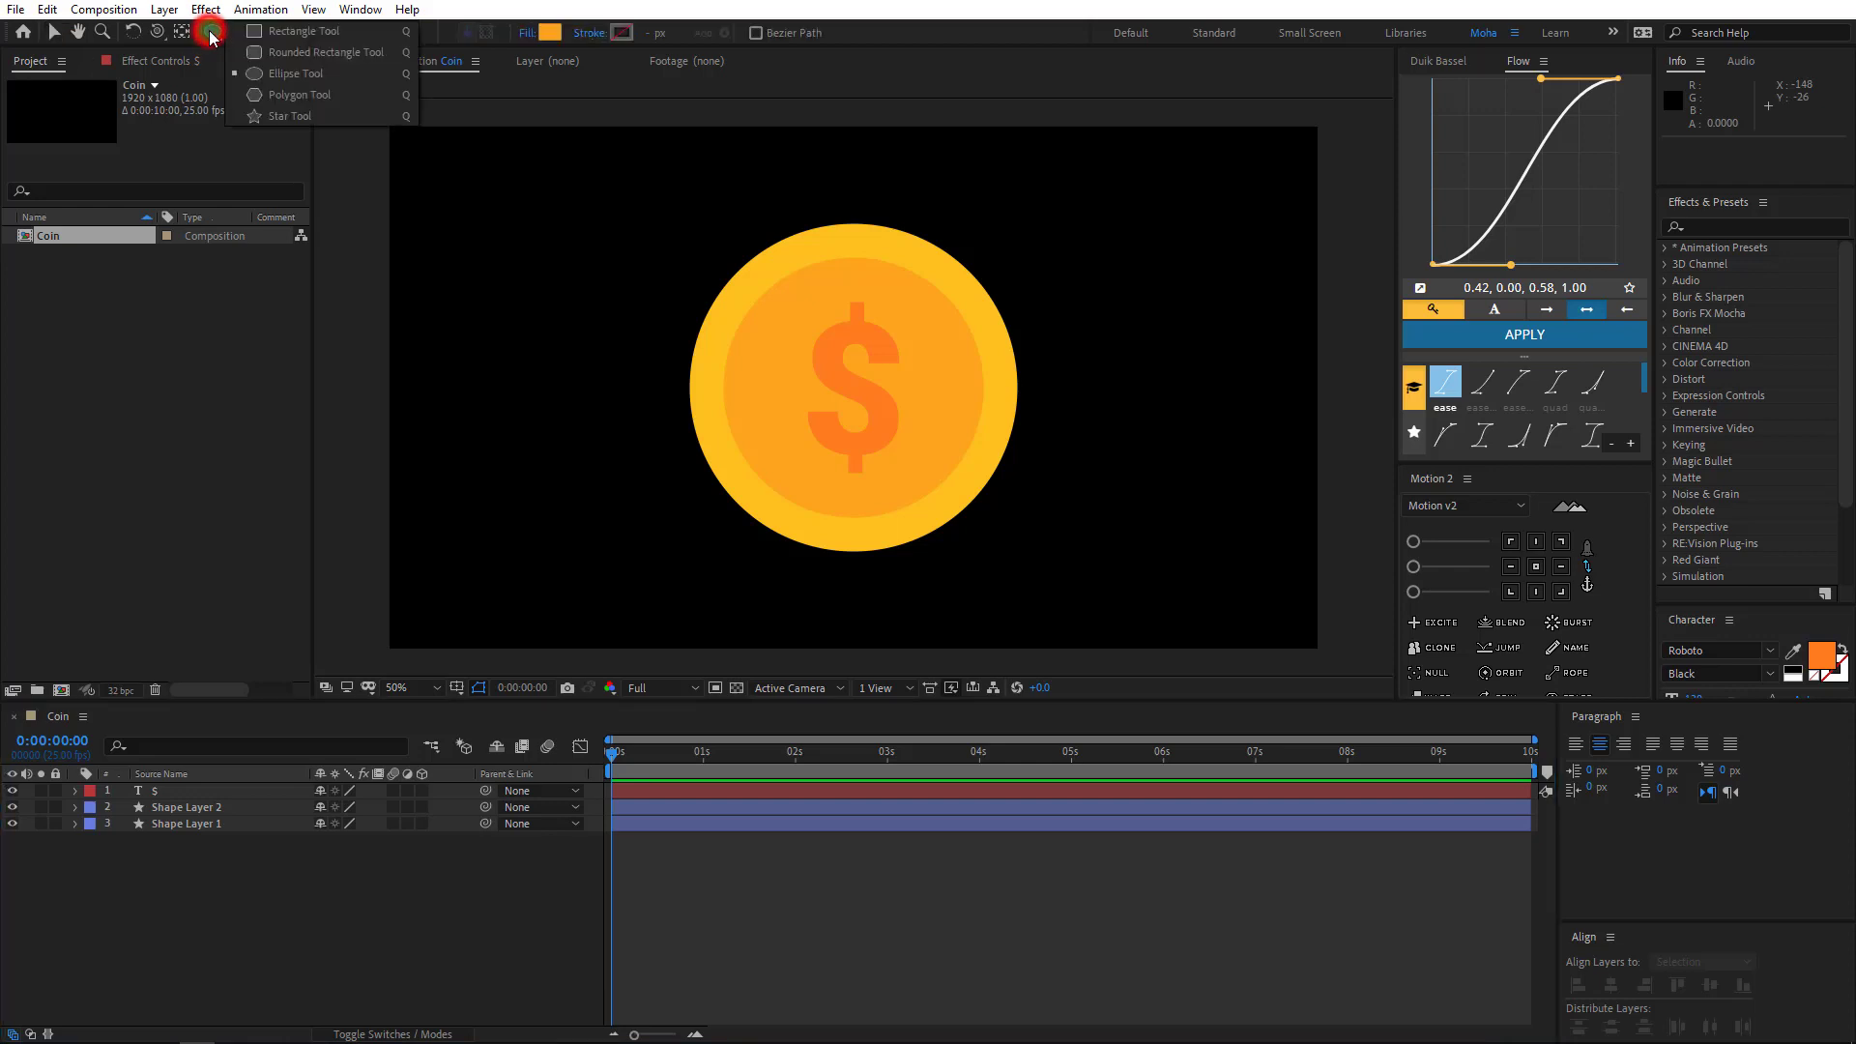
{"action": "left_click", "coordinate": [321, 34]}
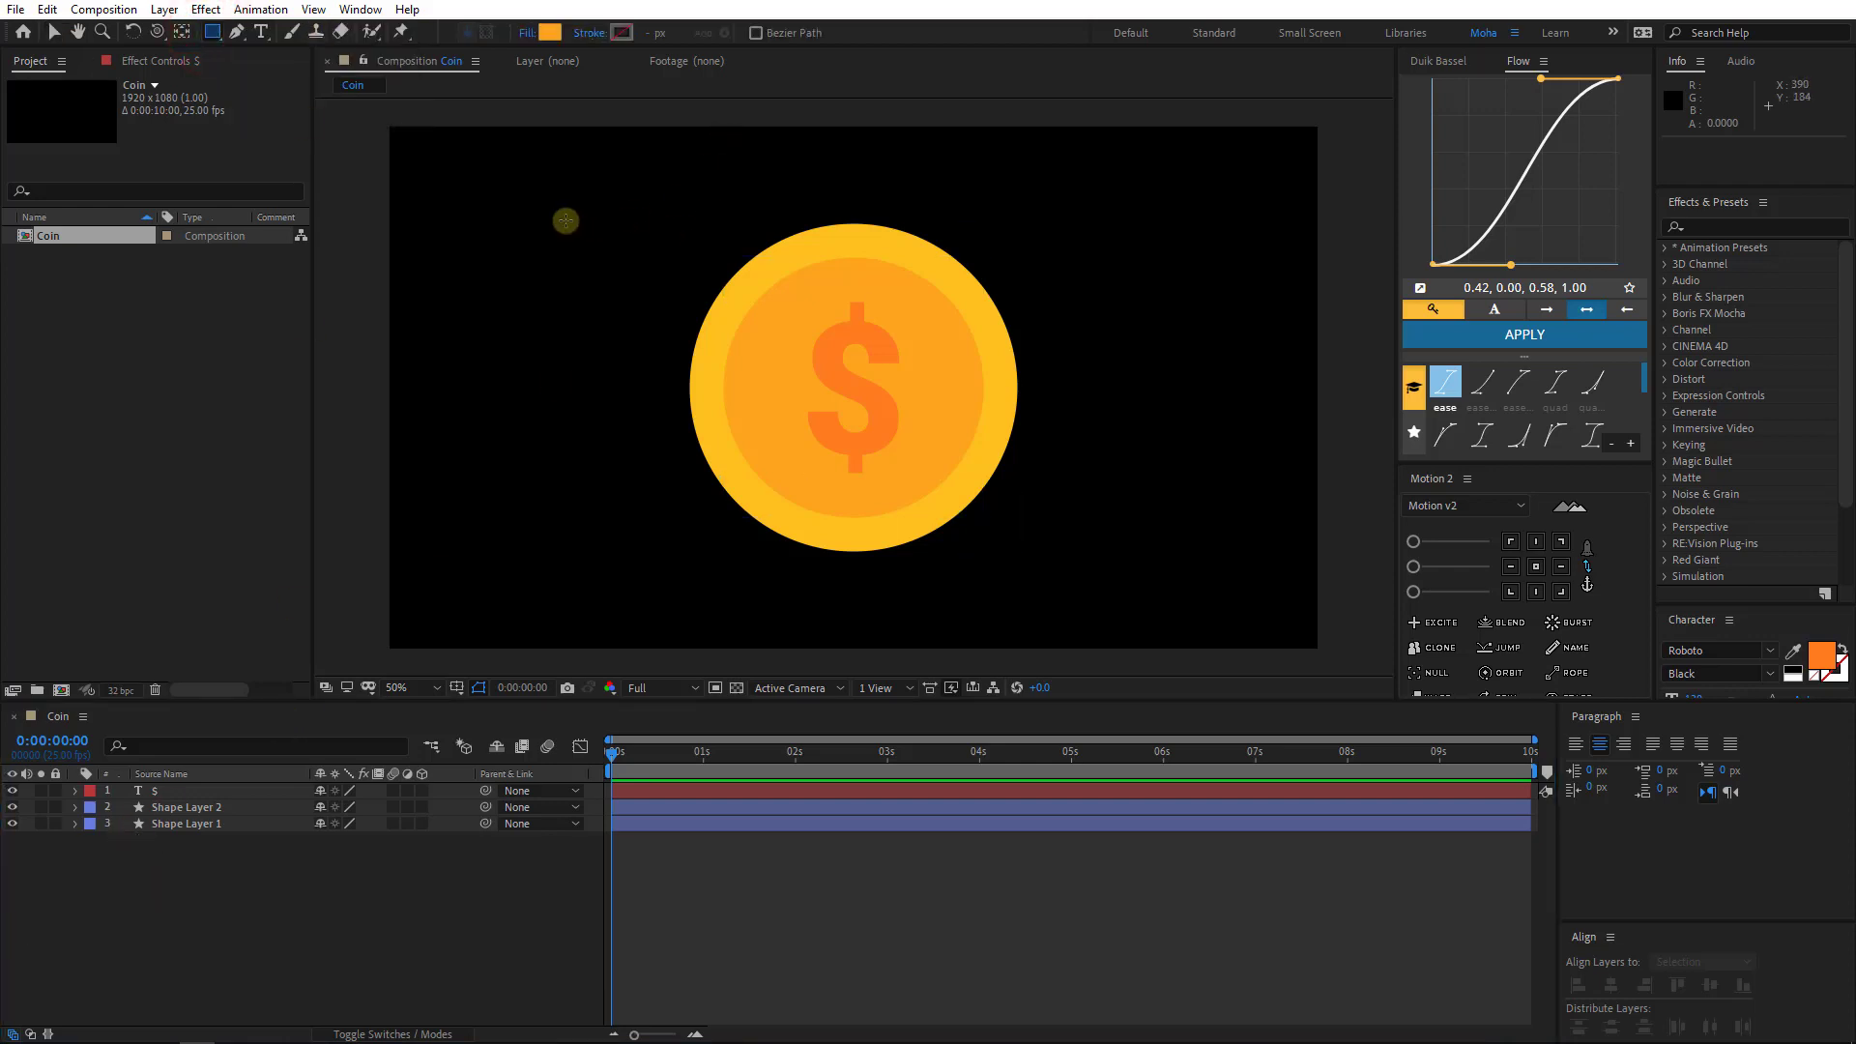
{"action": "left_click_drag", "start_coordinate": [565, 221], "coordinate": [1076, 280]}
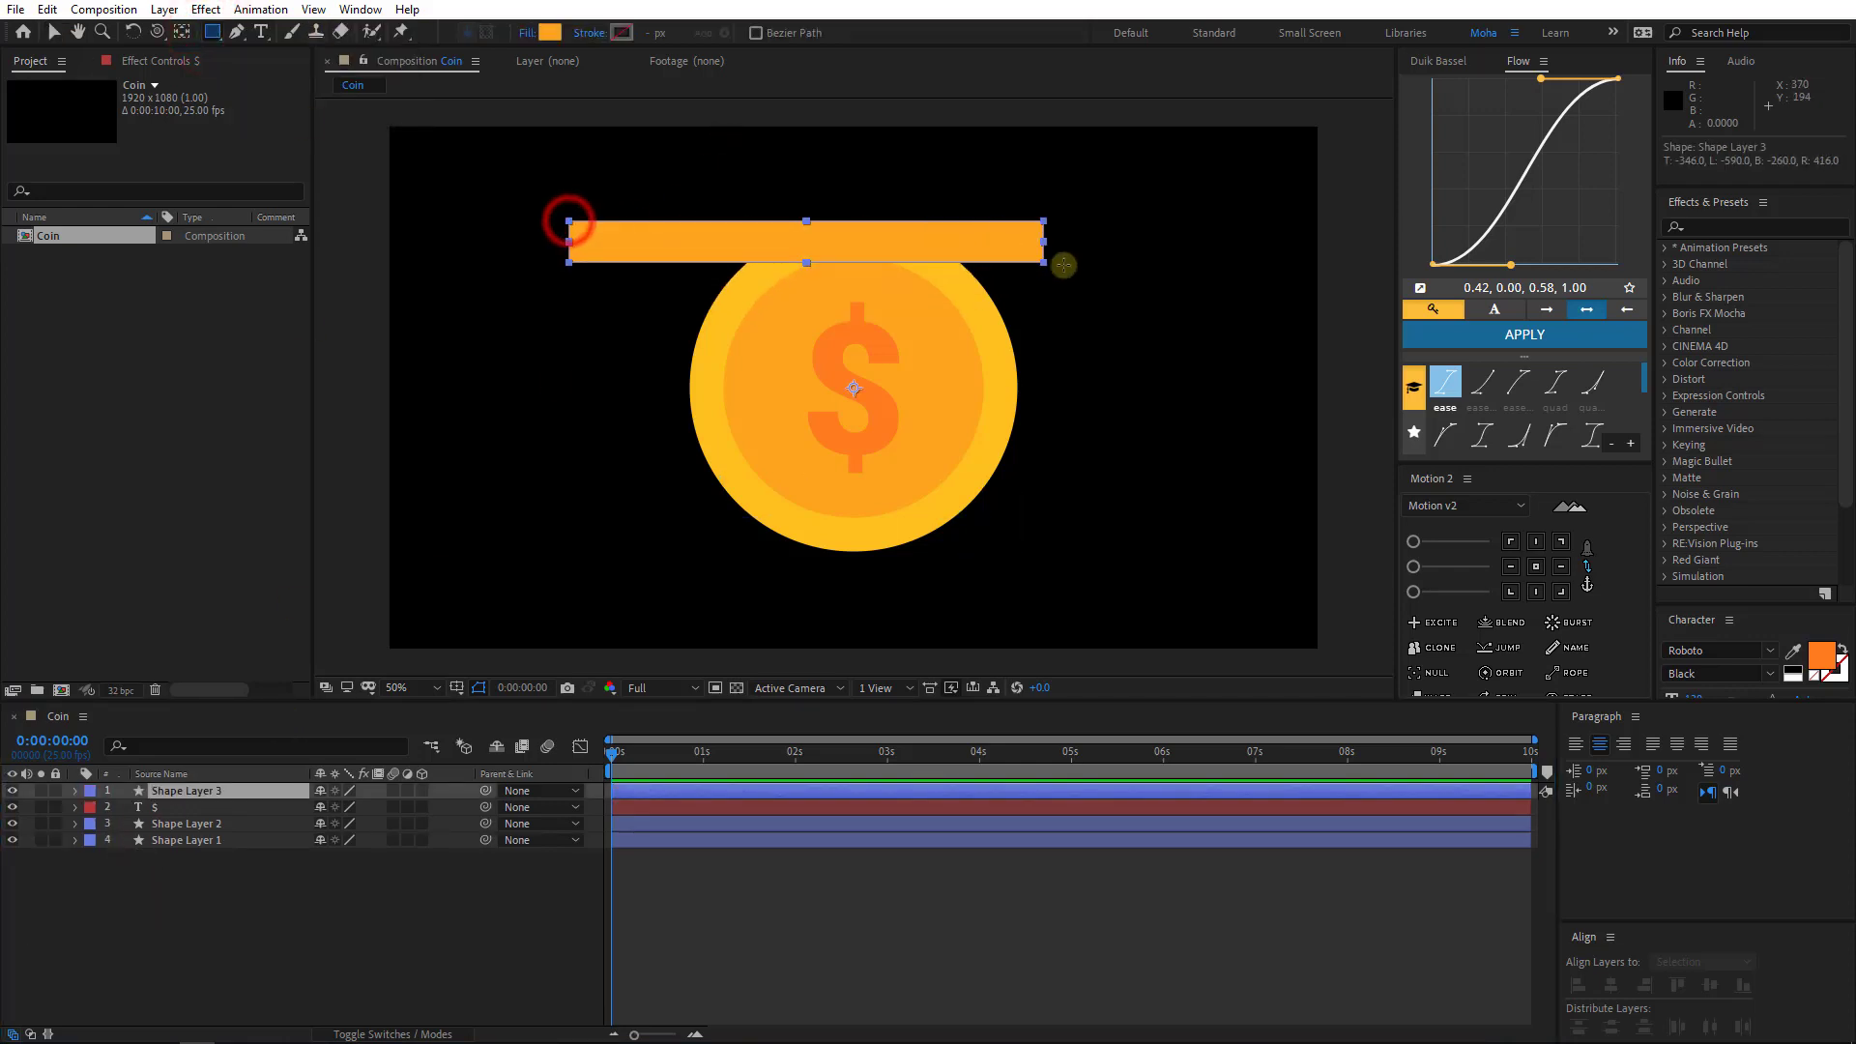
{"action": "left_click", "coordinate": [552, 33]}
{"action": "left_click_drag", "start_coordinate": [712, 803], "coordinate": [623, 843]}
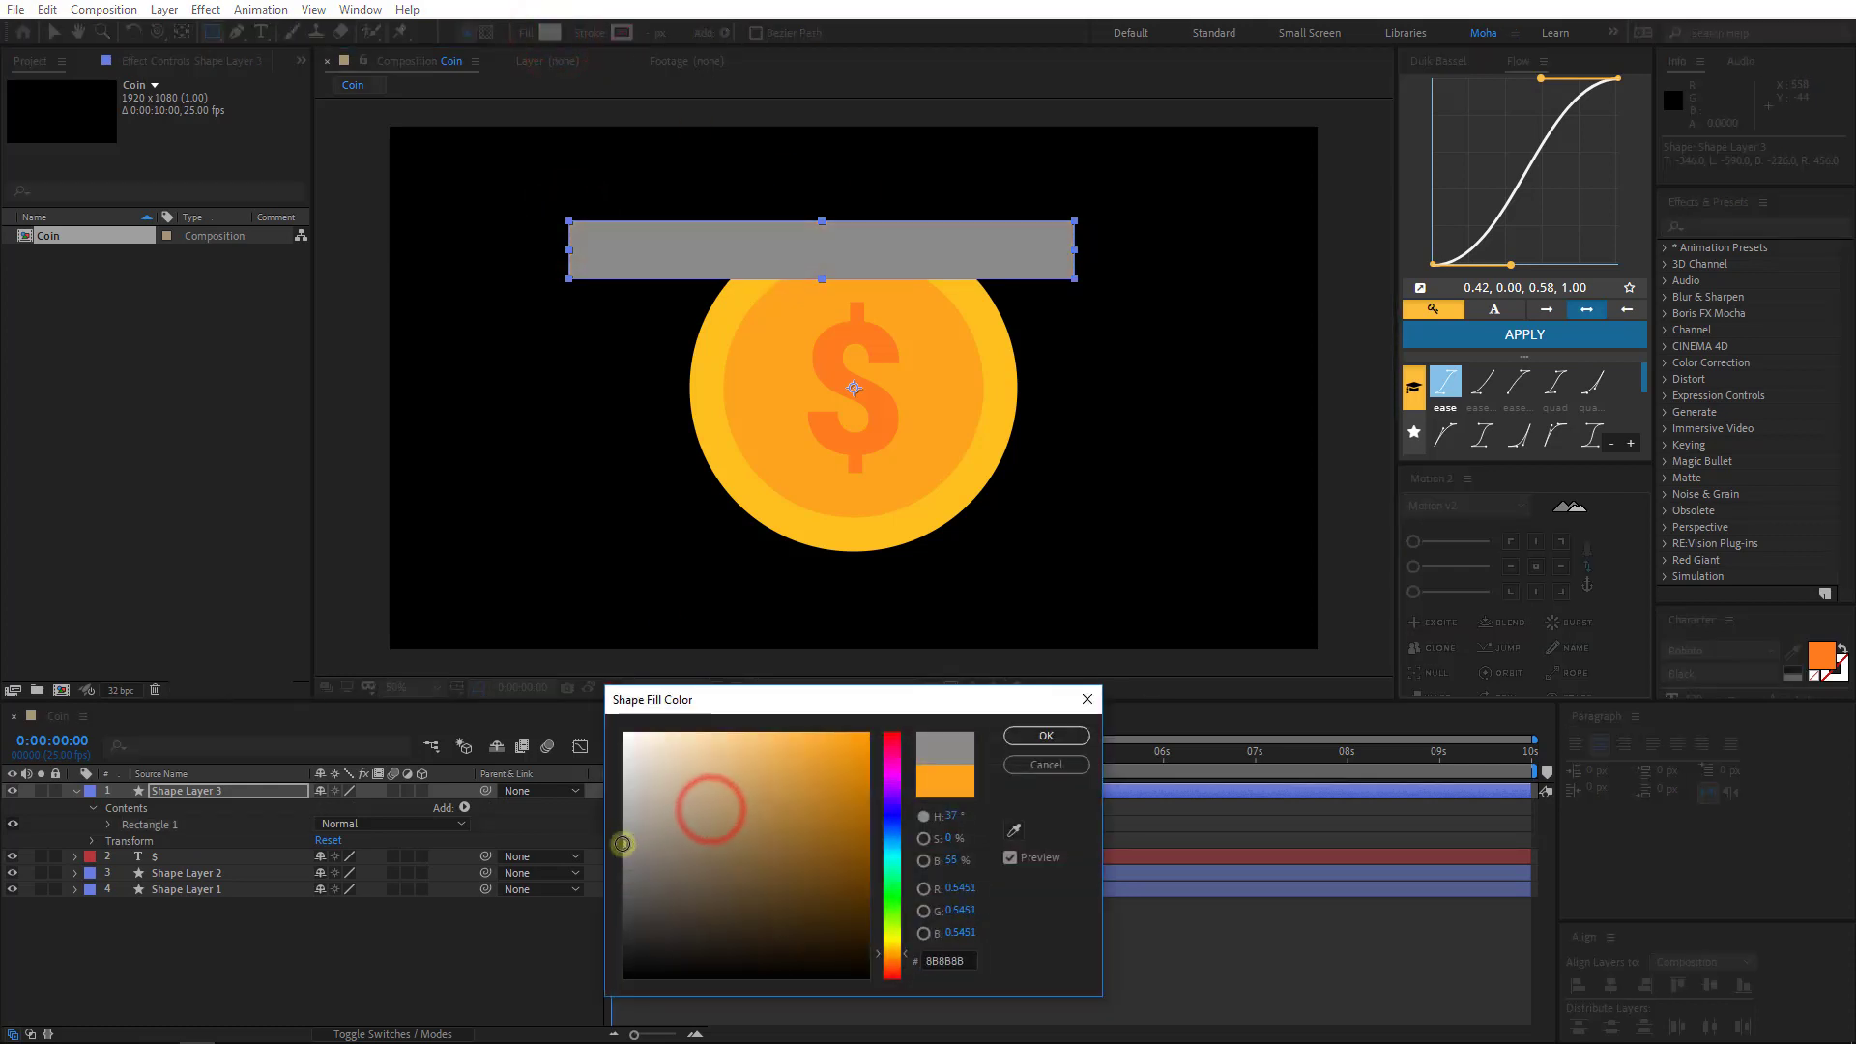
{"action": "left_click", "coordinate": [1035, 738]}
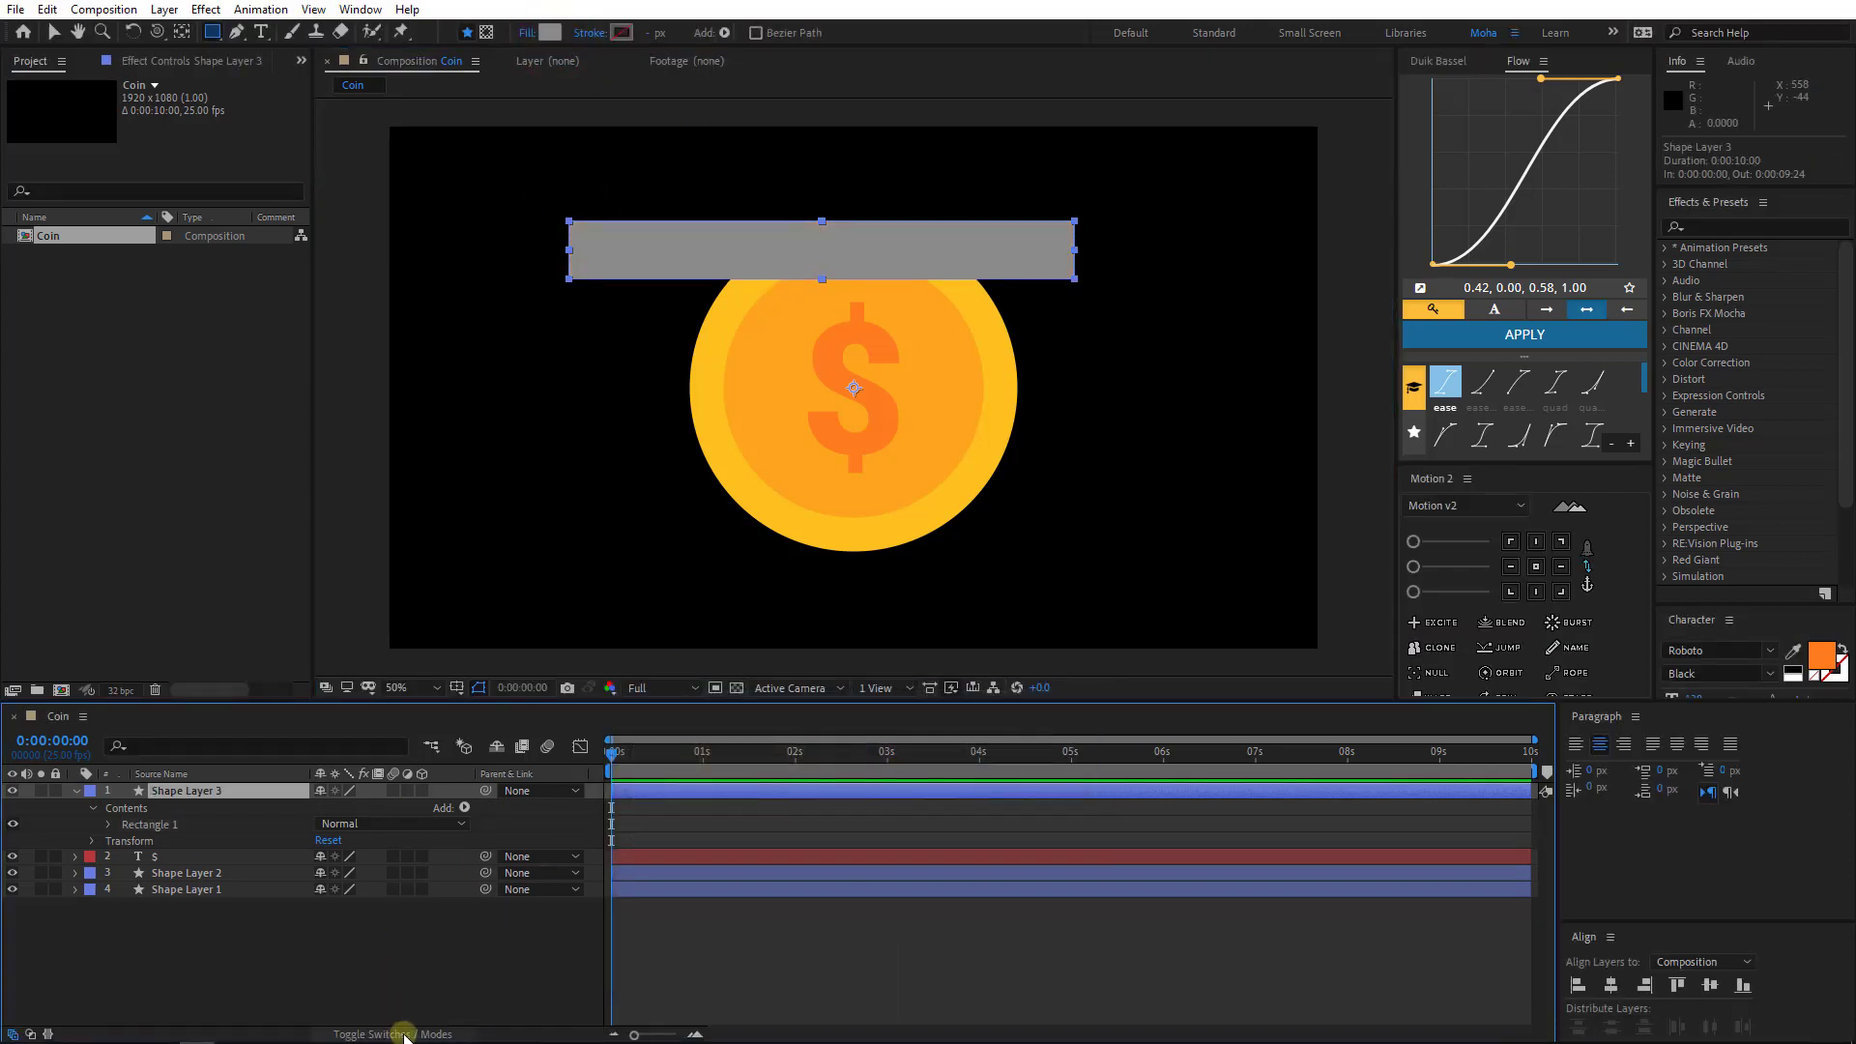
- Set the bar to Screen blending, lower its opacity, and rotate it to about -20°
{"action": "left_click", "coordinate": [403, 1032]}
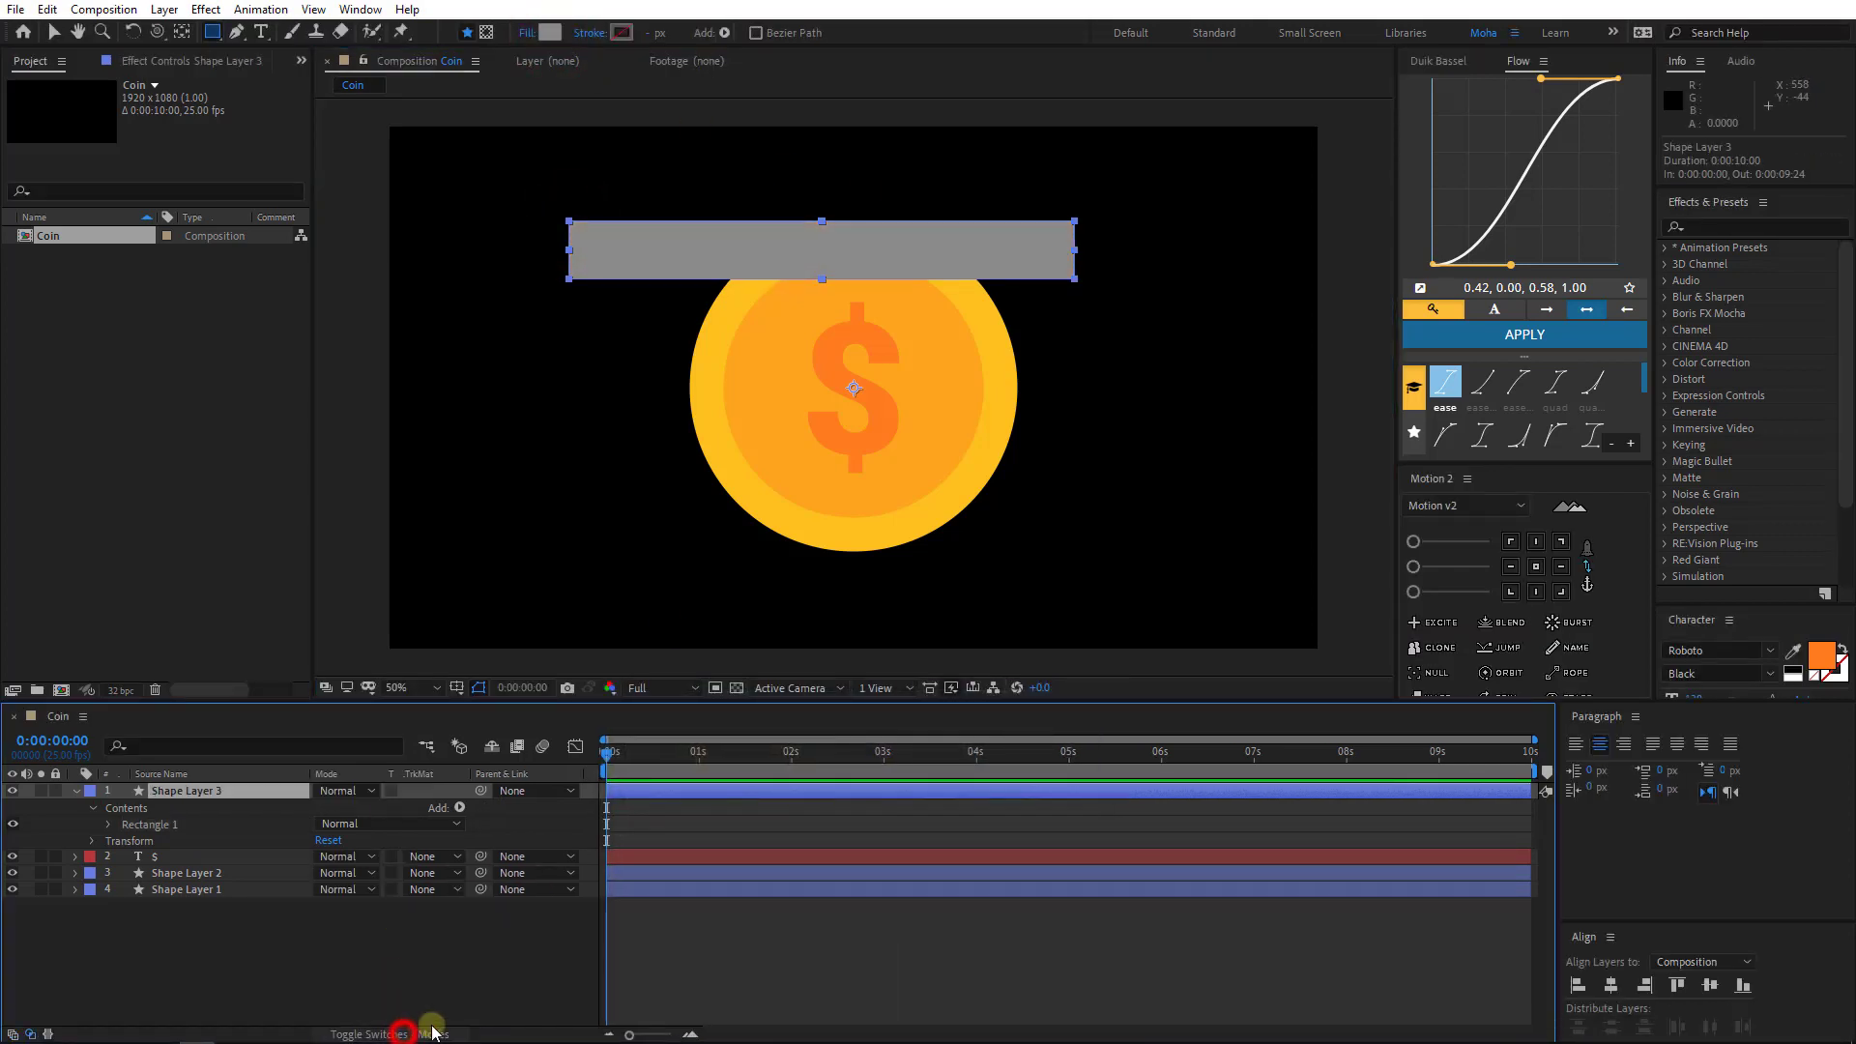
{"action": "left_click", "coordinate": [349, 794]}
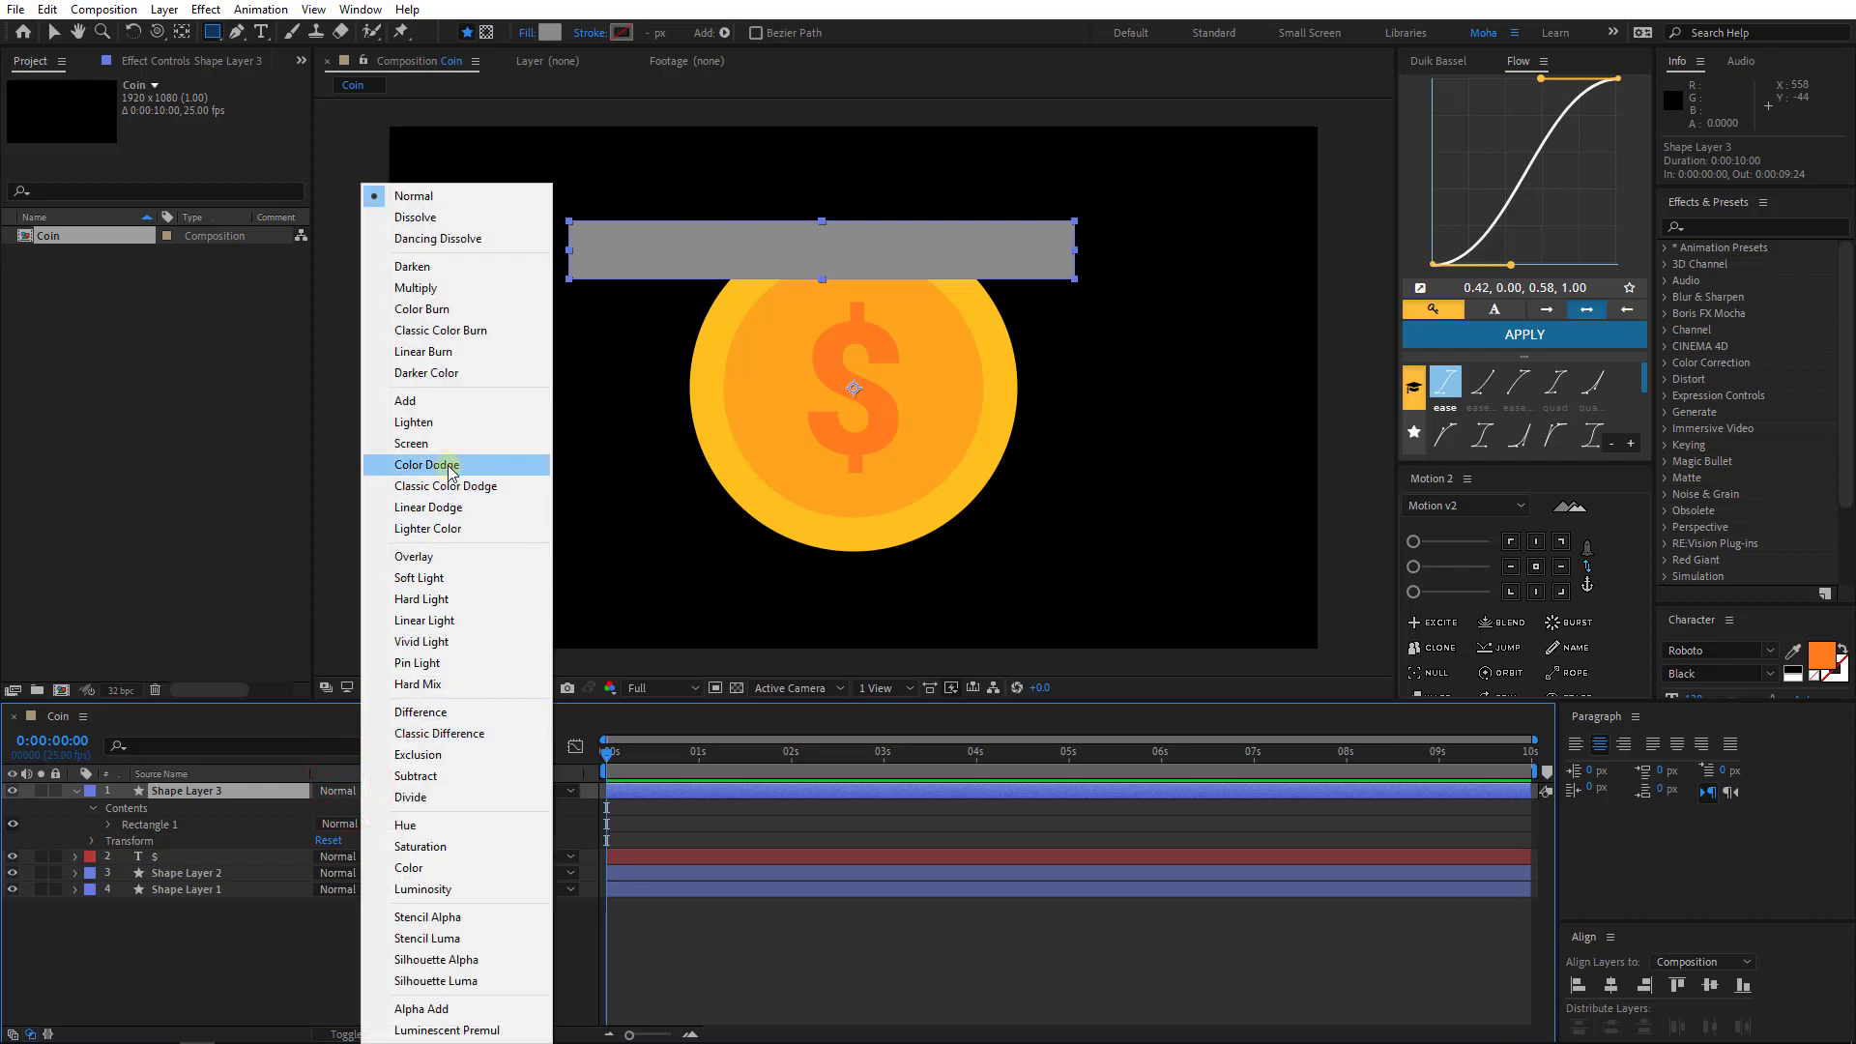
{"action": "left_click", "coordinate": [413, 444]}
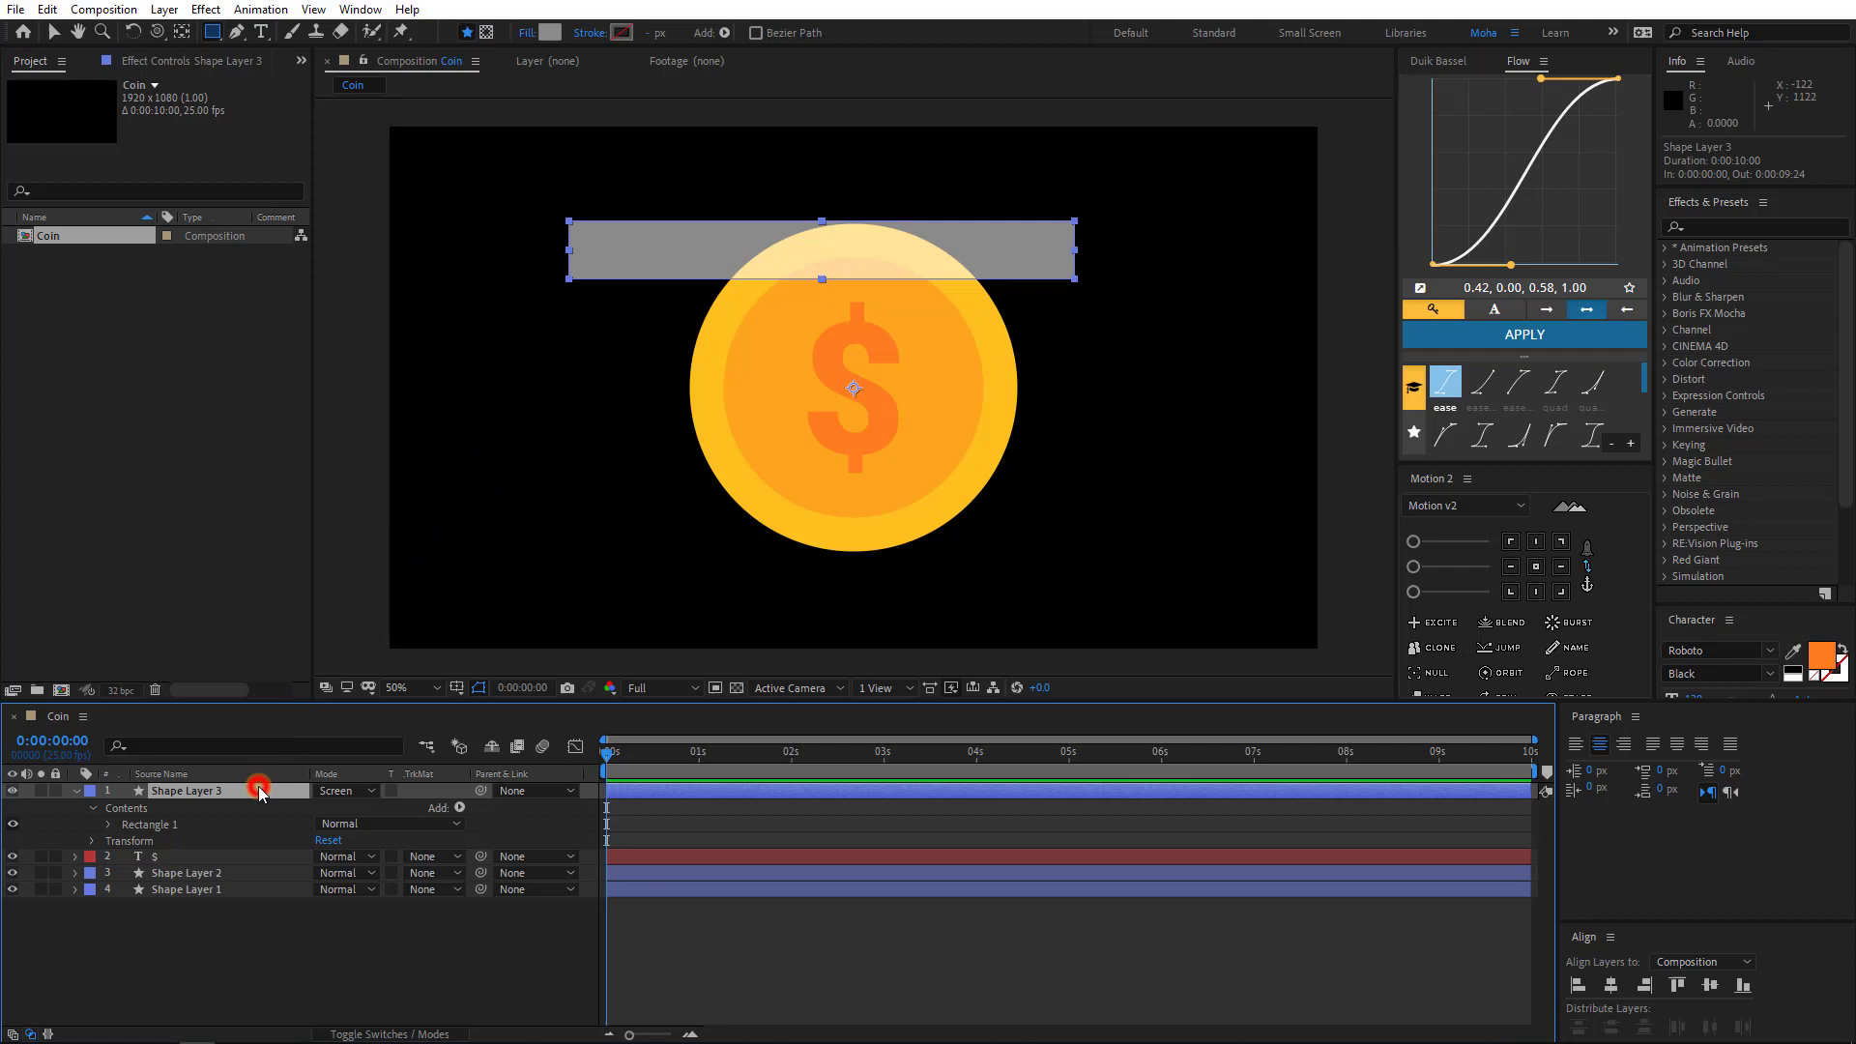
{"action": "key", "text": "t"}
{"action": "left_click", "coordinate": [329, 806]}
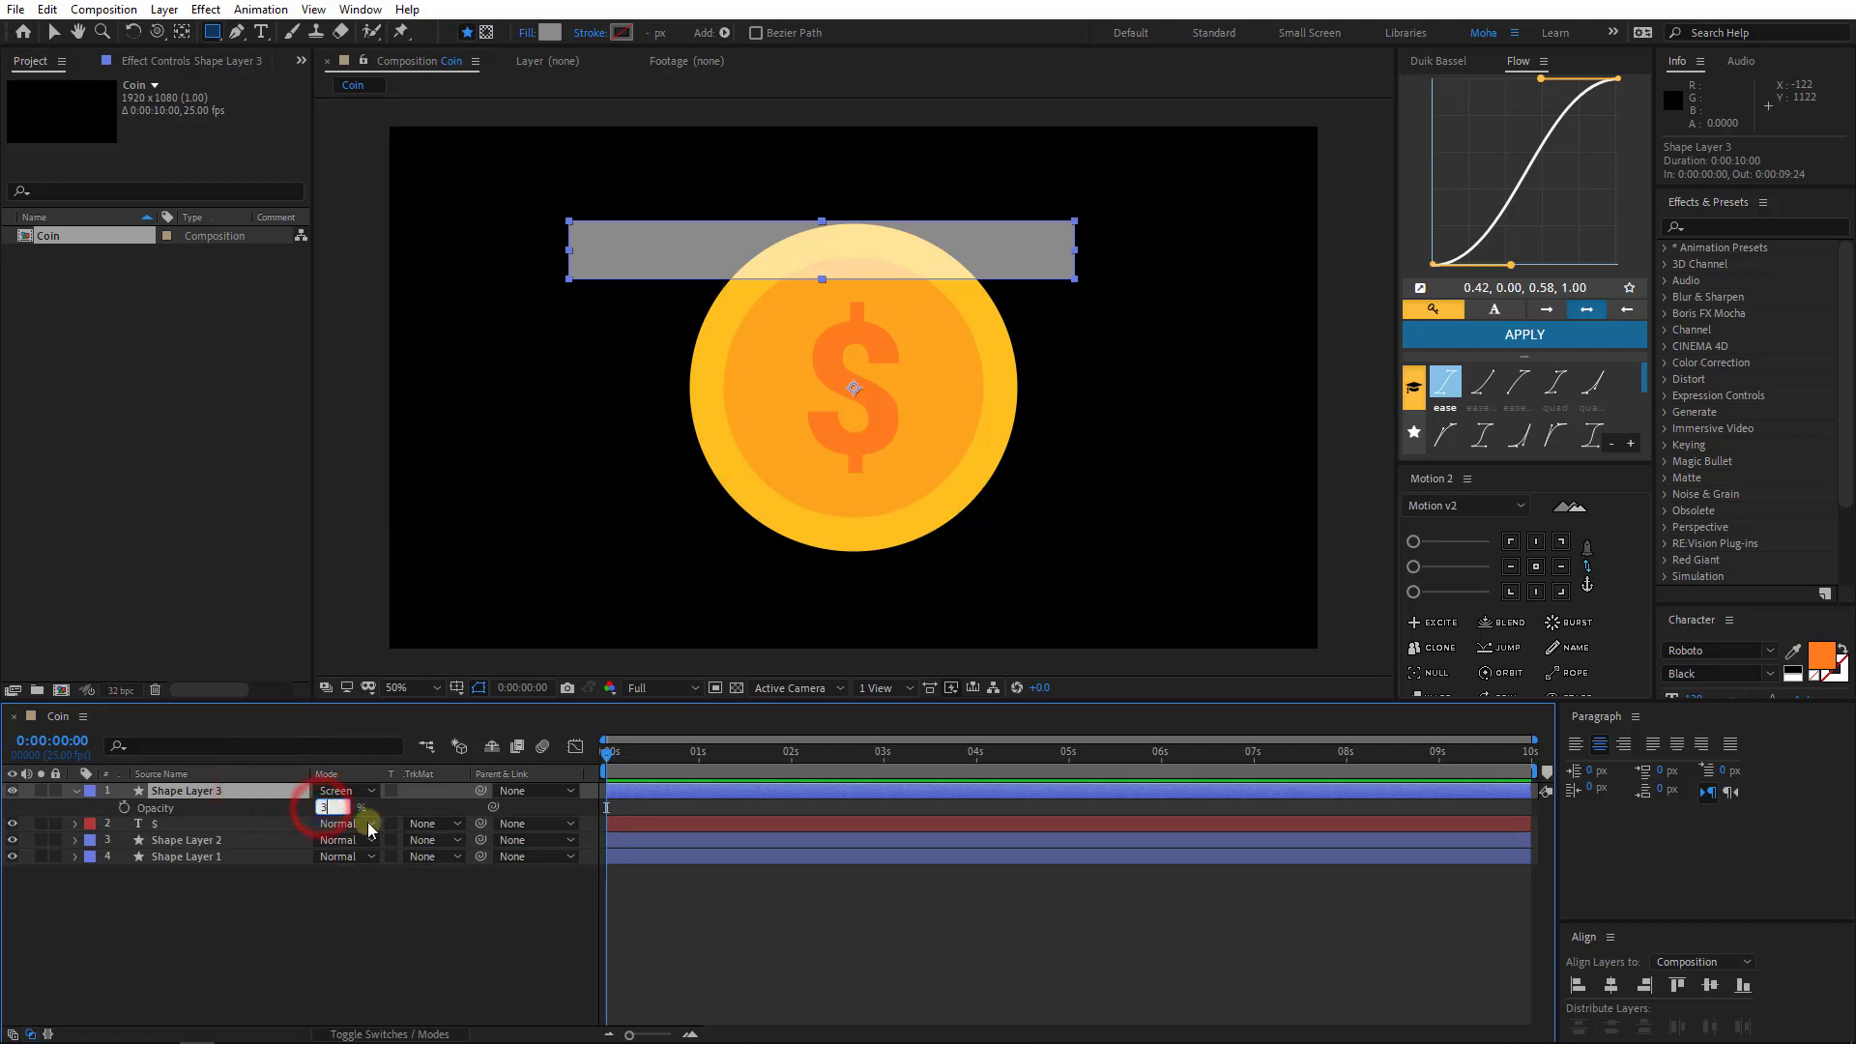
{"action": "type", "text": "30"}
{"action": "key", "text": "Return"}
{"action": "key", "text": "r"}
{"action": "mouse_move", "coordinate": [329, 806]}
{"action": "left_mouse_down"}
{"action": "mouse_move", "coordinate": [348, 816]}
{"action": "mouse_move", "coordinate": [328, 807]}
{"action": "left_mouse_up"}
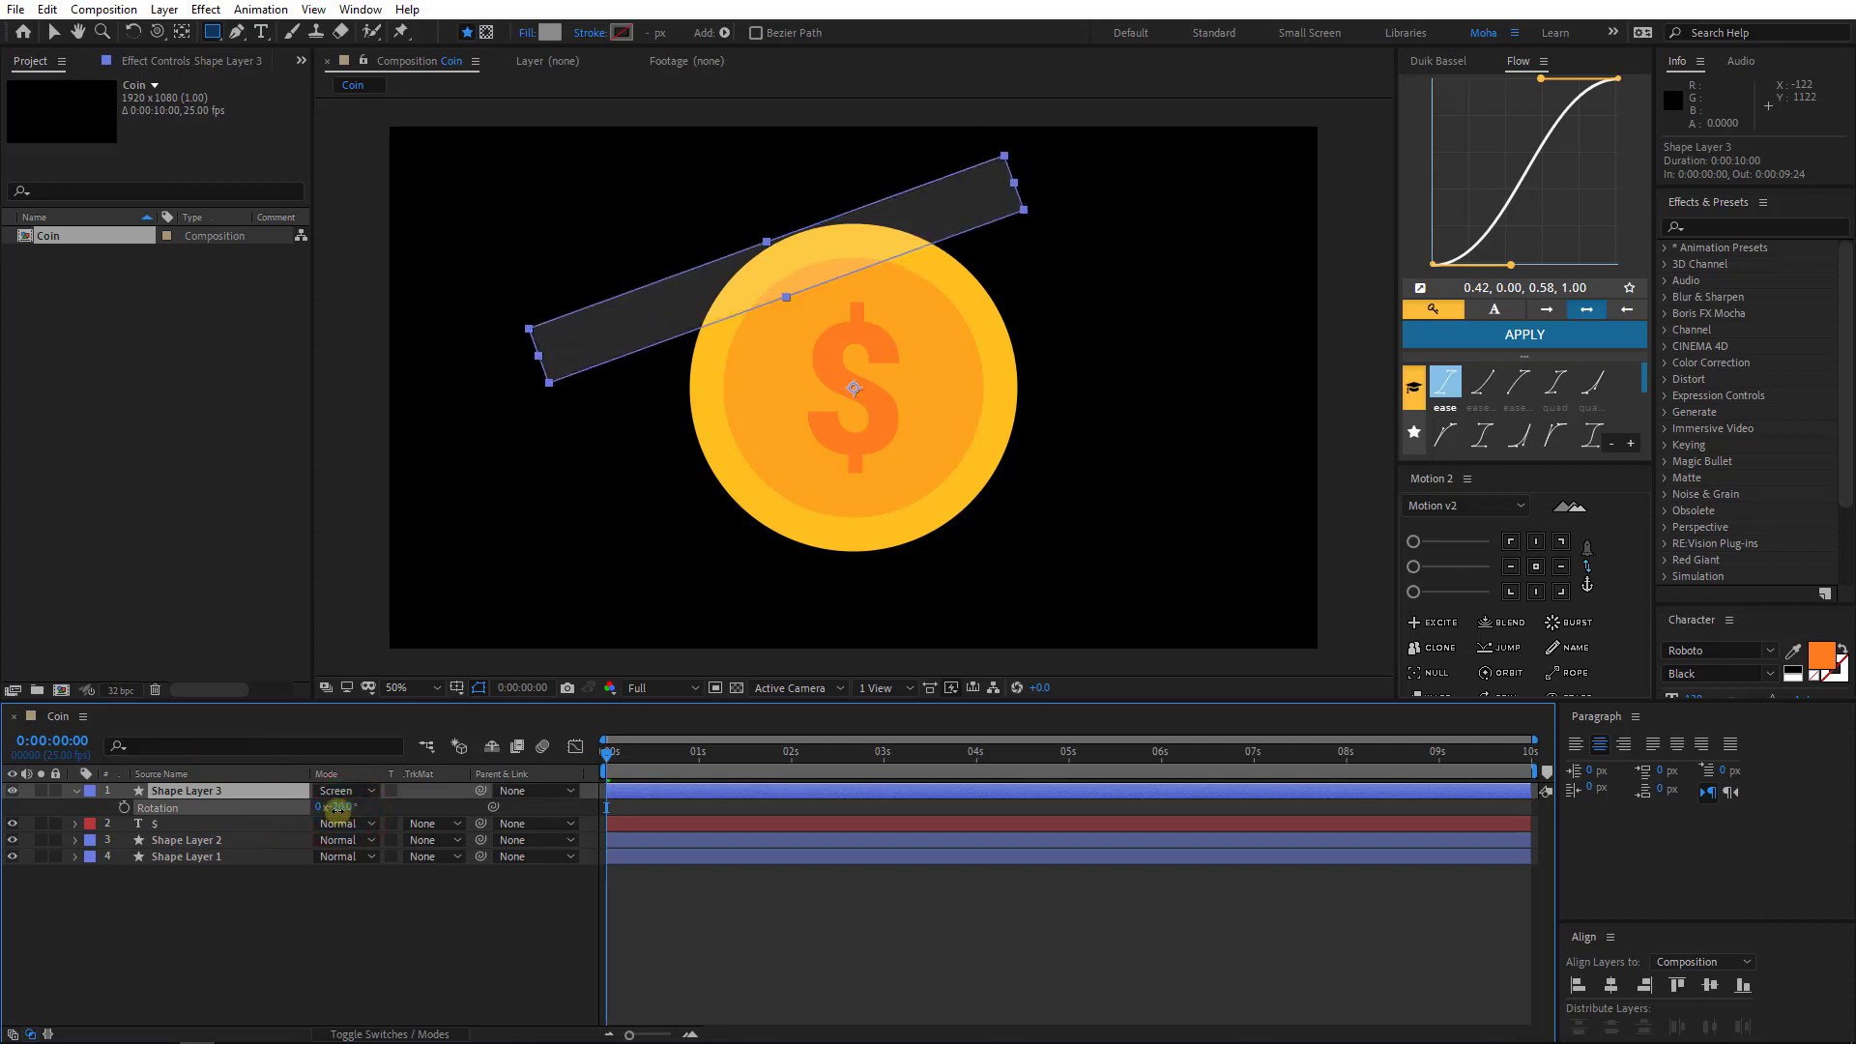
{"action": "left_click", "coordinate": [254, 795]}
- Add a Set Matte effect to the bar, taking its matte from Shape Layer 1
{"action": "key", "text": "v"}
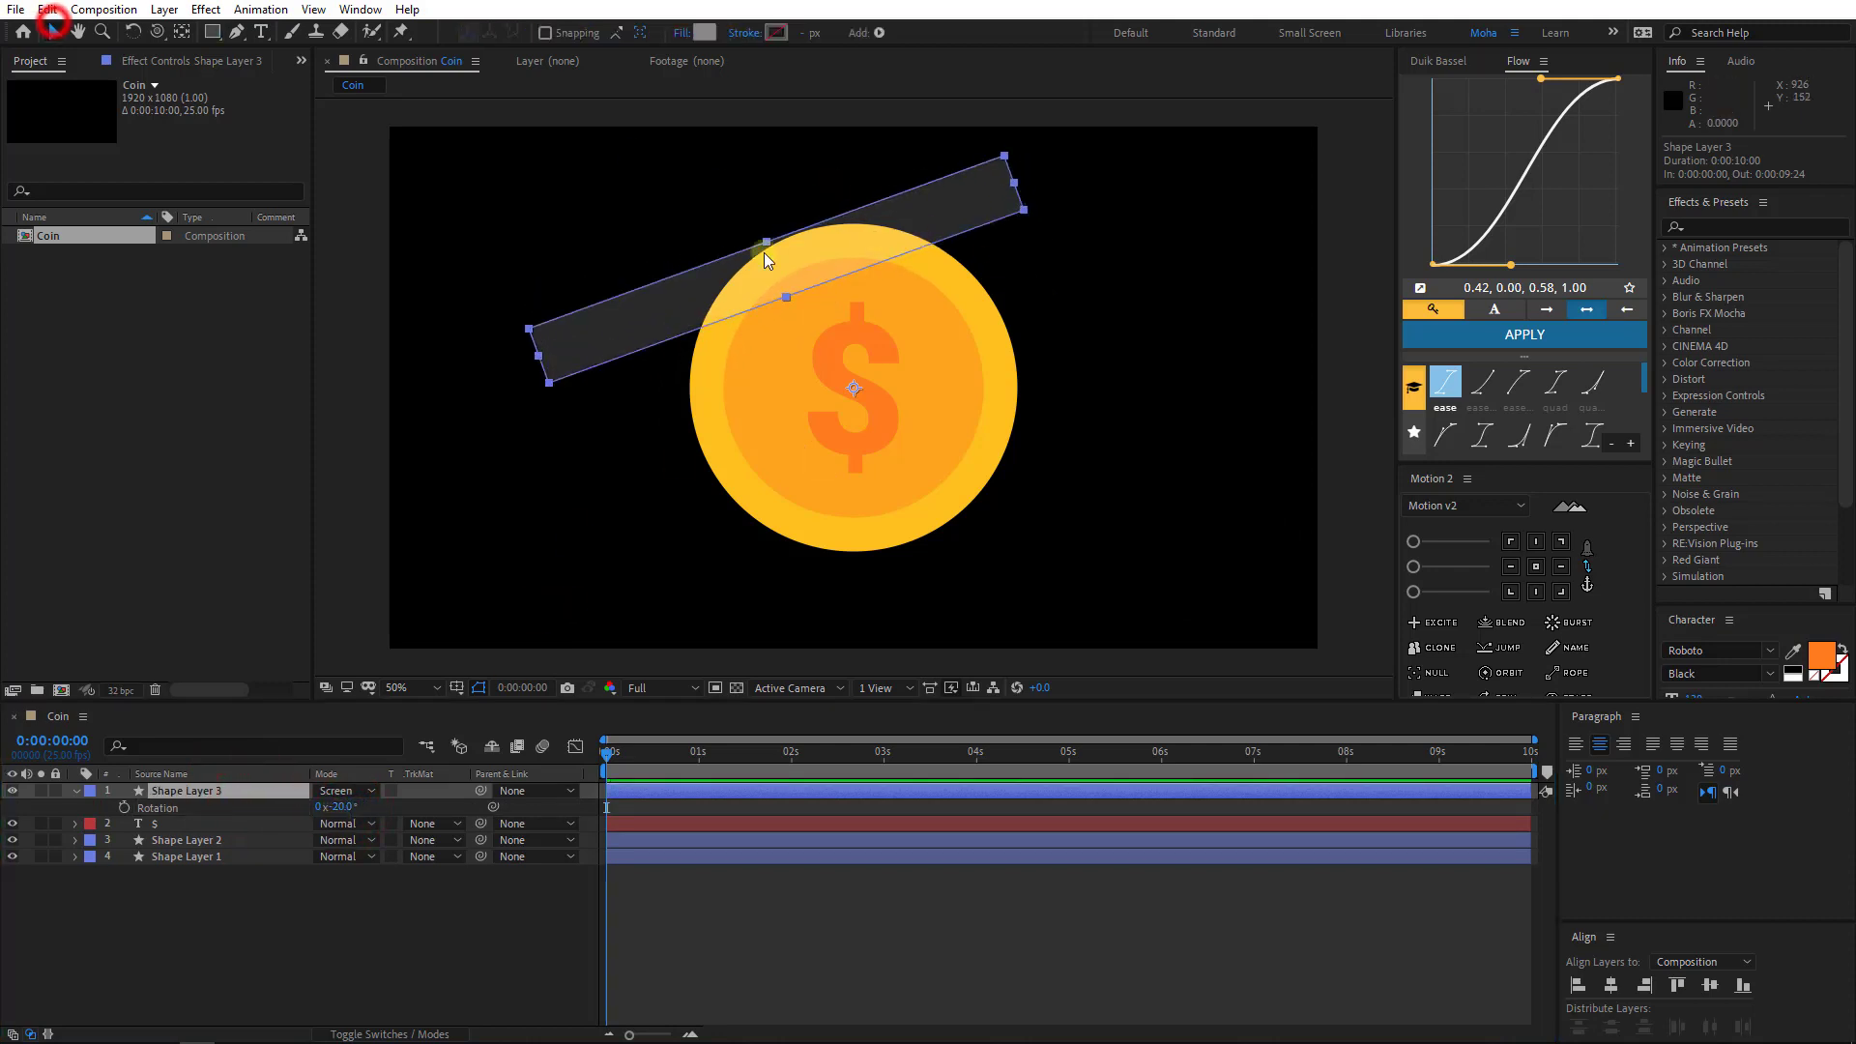
{"action": "right_click", "coordinate": [250, 794]}
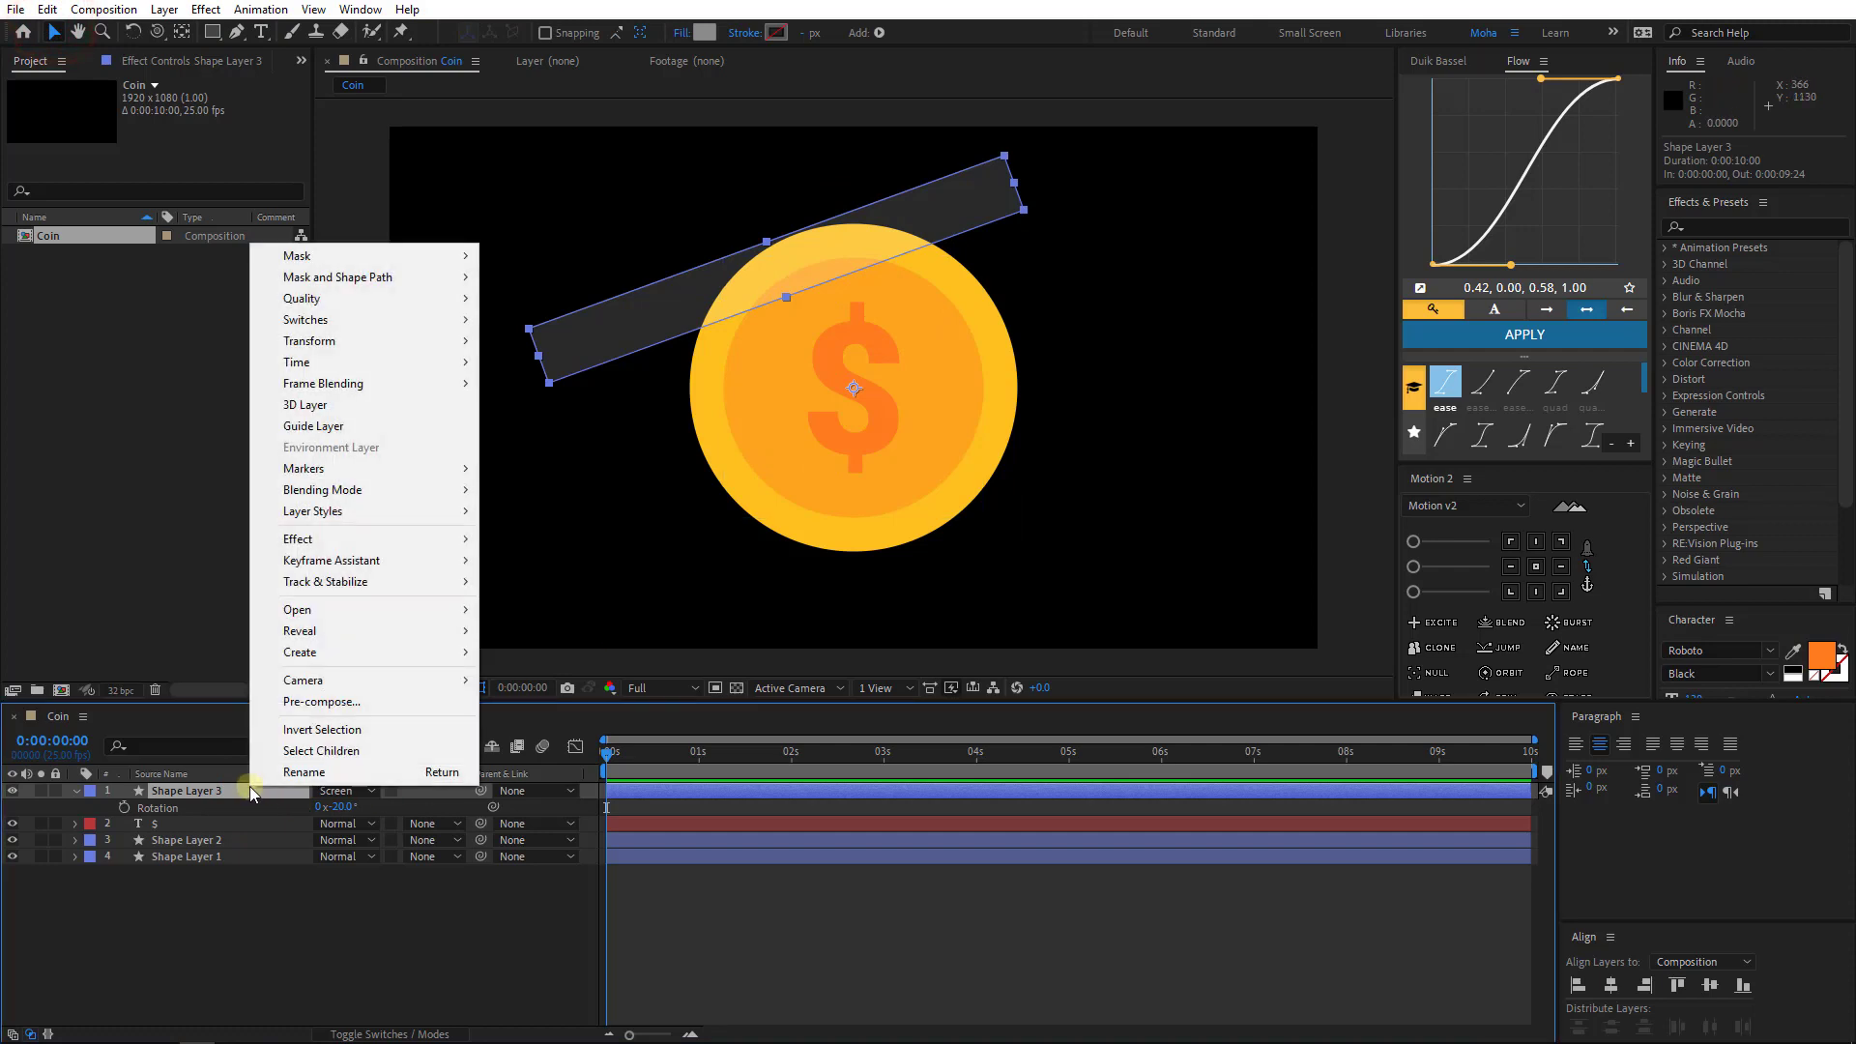
{"action": "left_click", "coordinate": [332, 539]}
{"action": "mouse_move", "coordinate": [635, 597]}
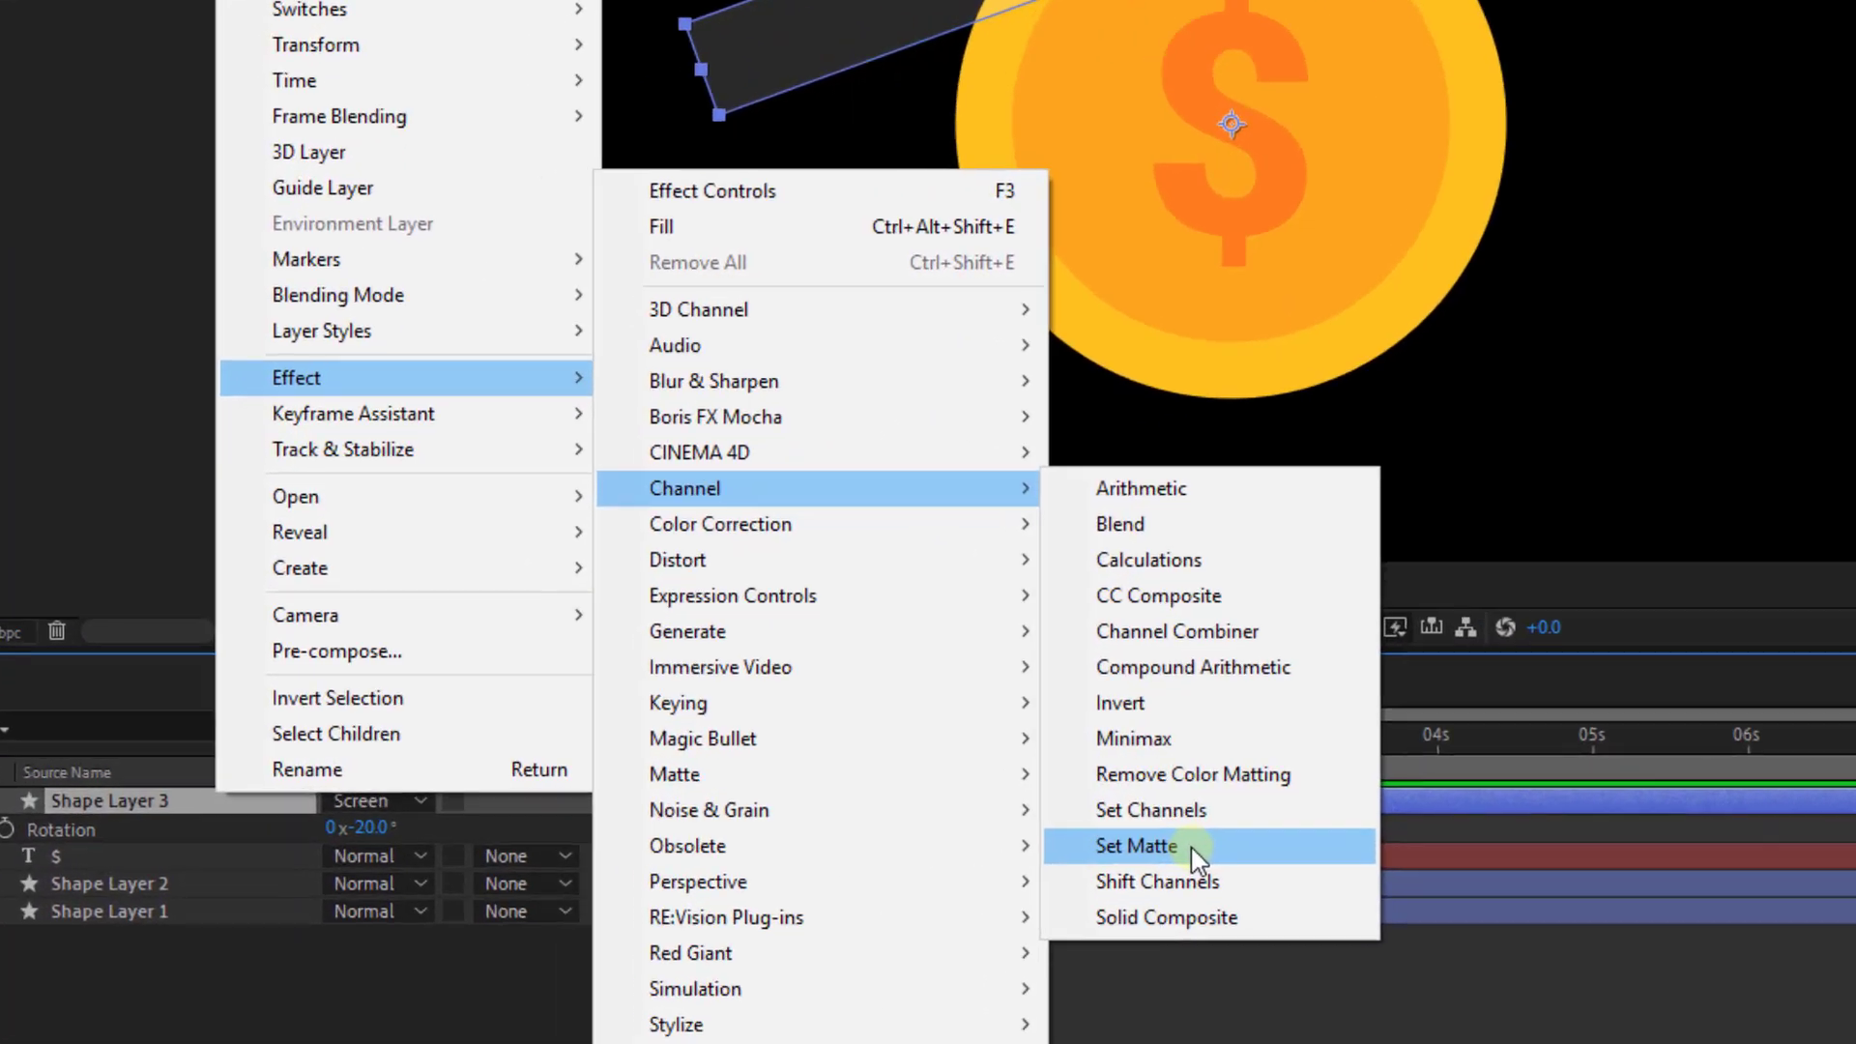
{"action": "left_click", "coordinate": [797, 817]}
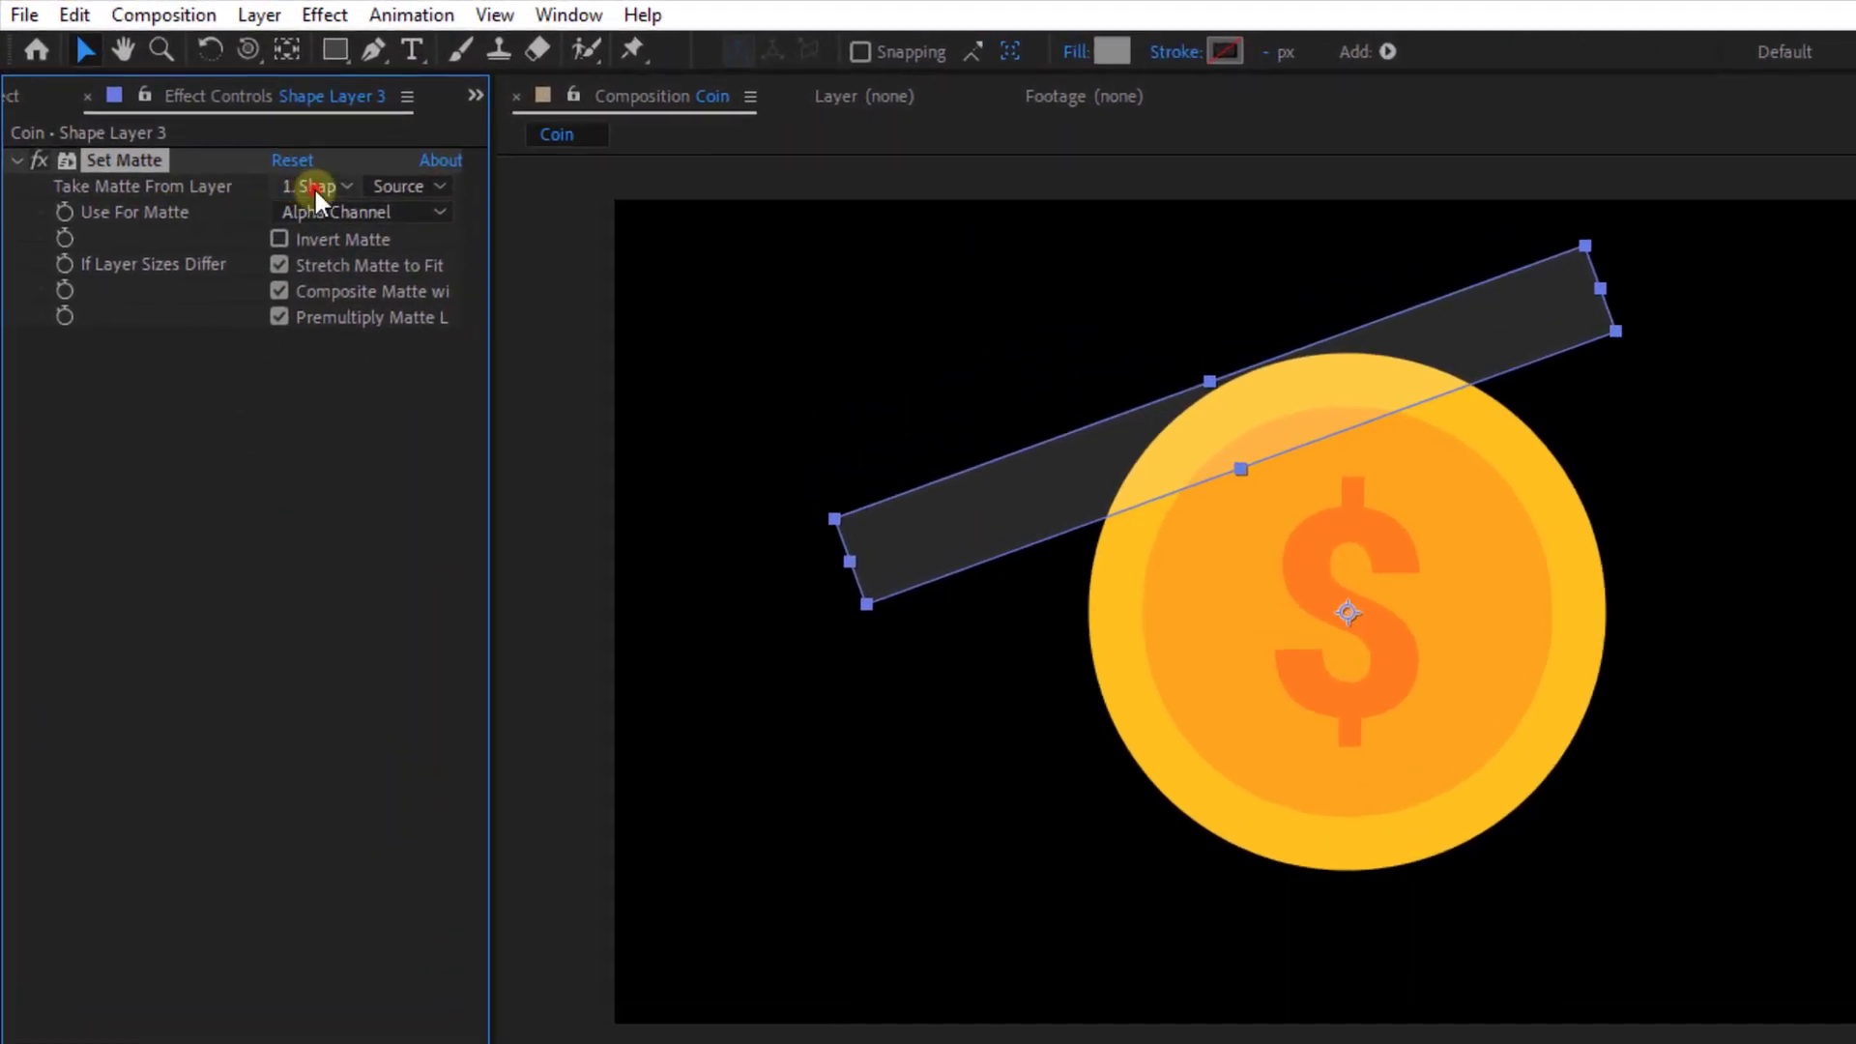
{"action": "left_click", "coordinate": [201, 119]}
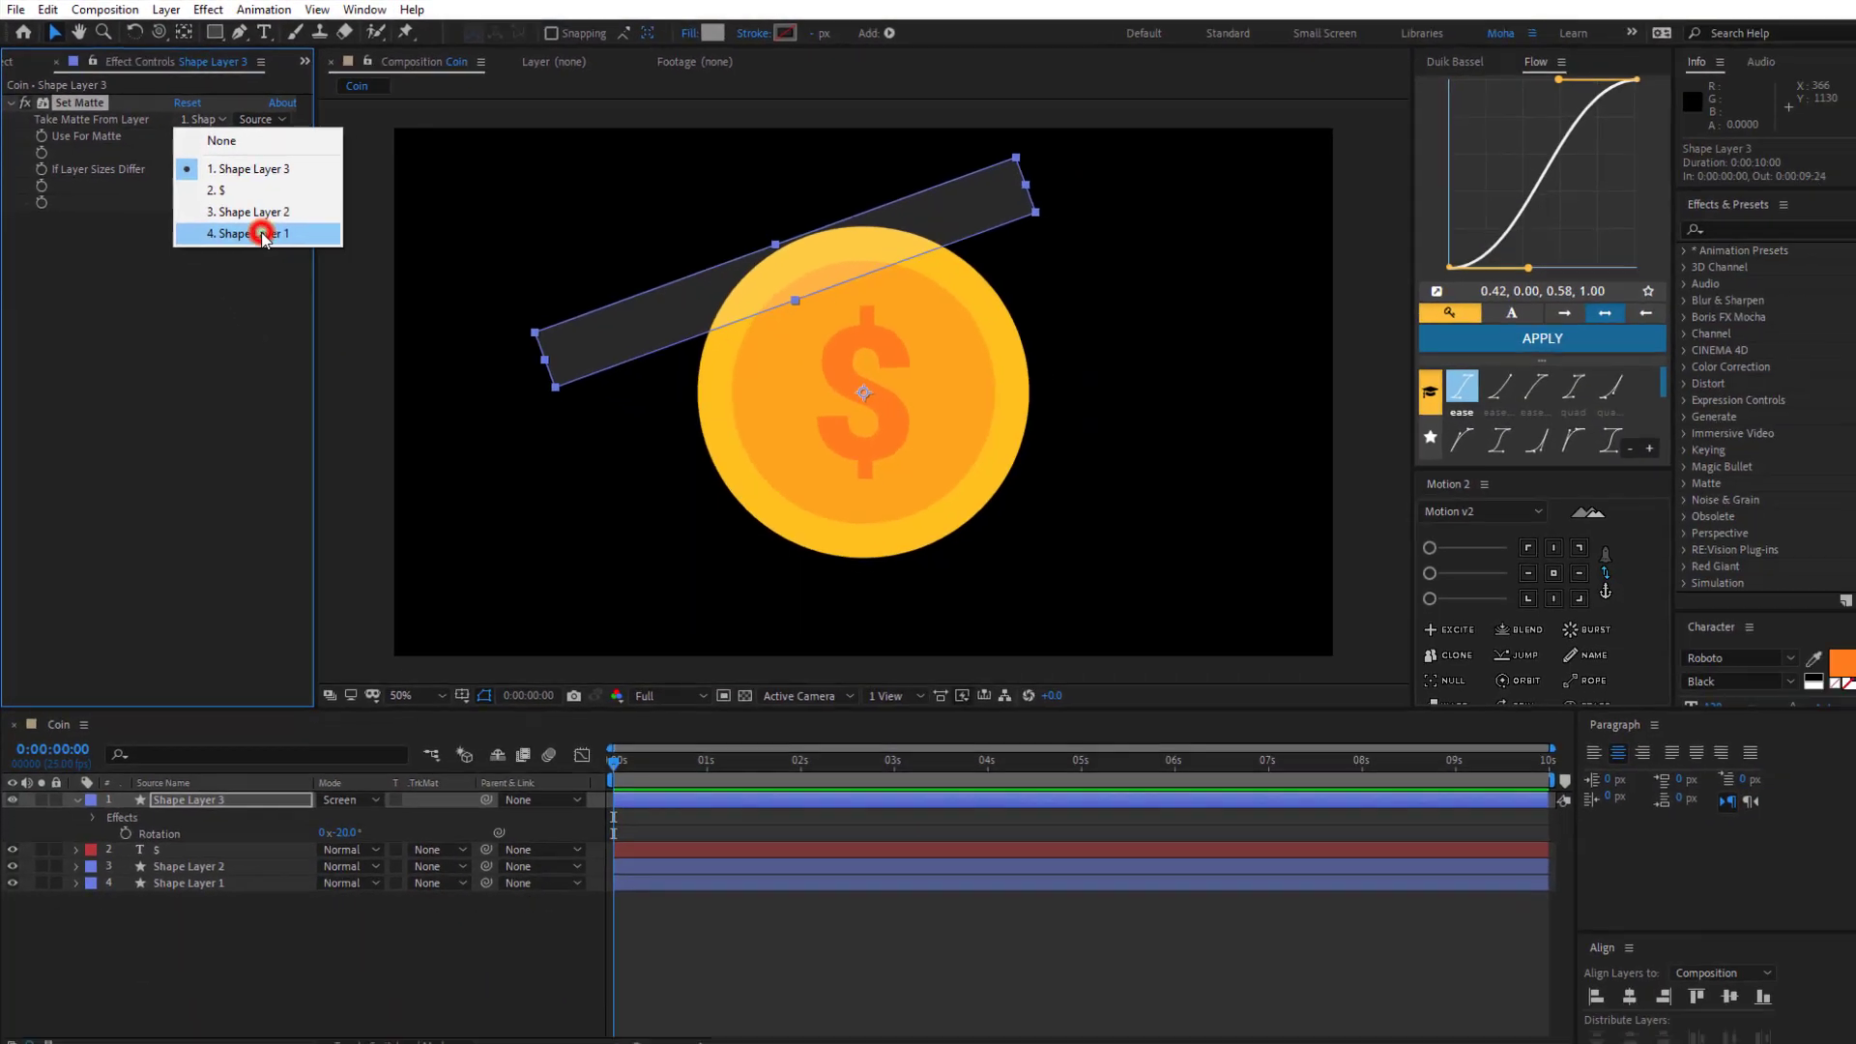
{"action": "left_click", "coordinate": [408, 363]}
{"action": "left_click", "coordinate": [295, 924]}
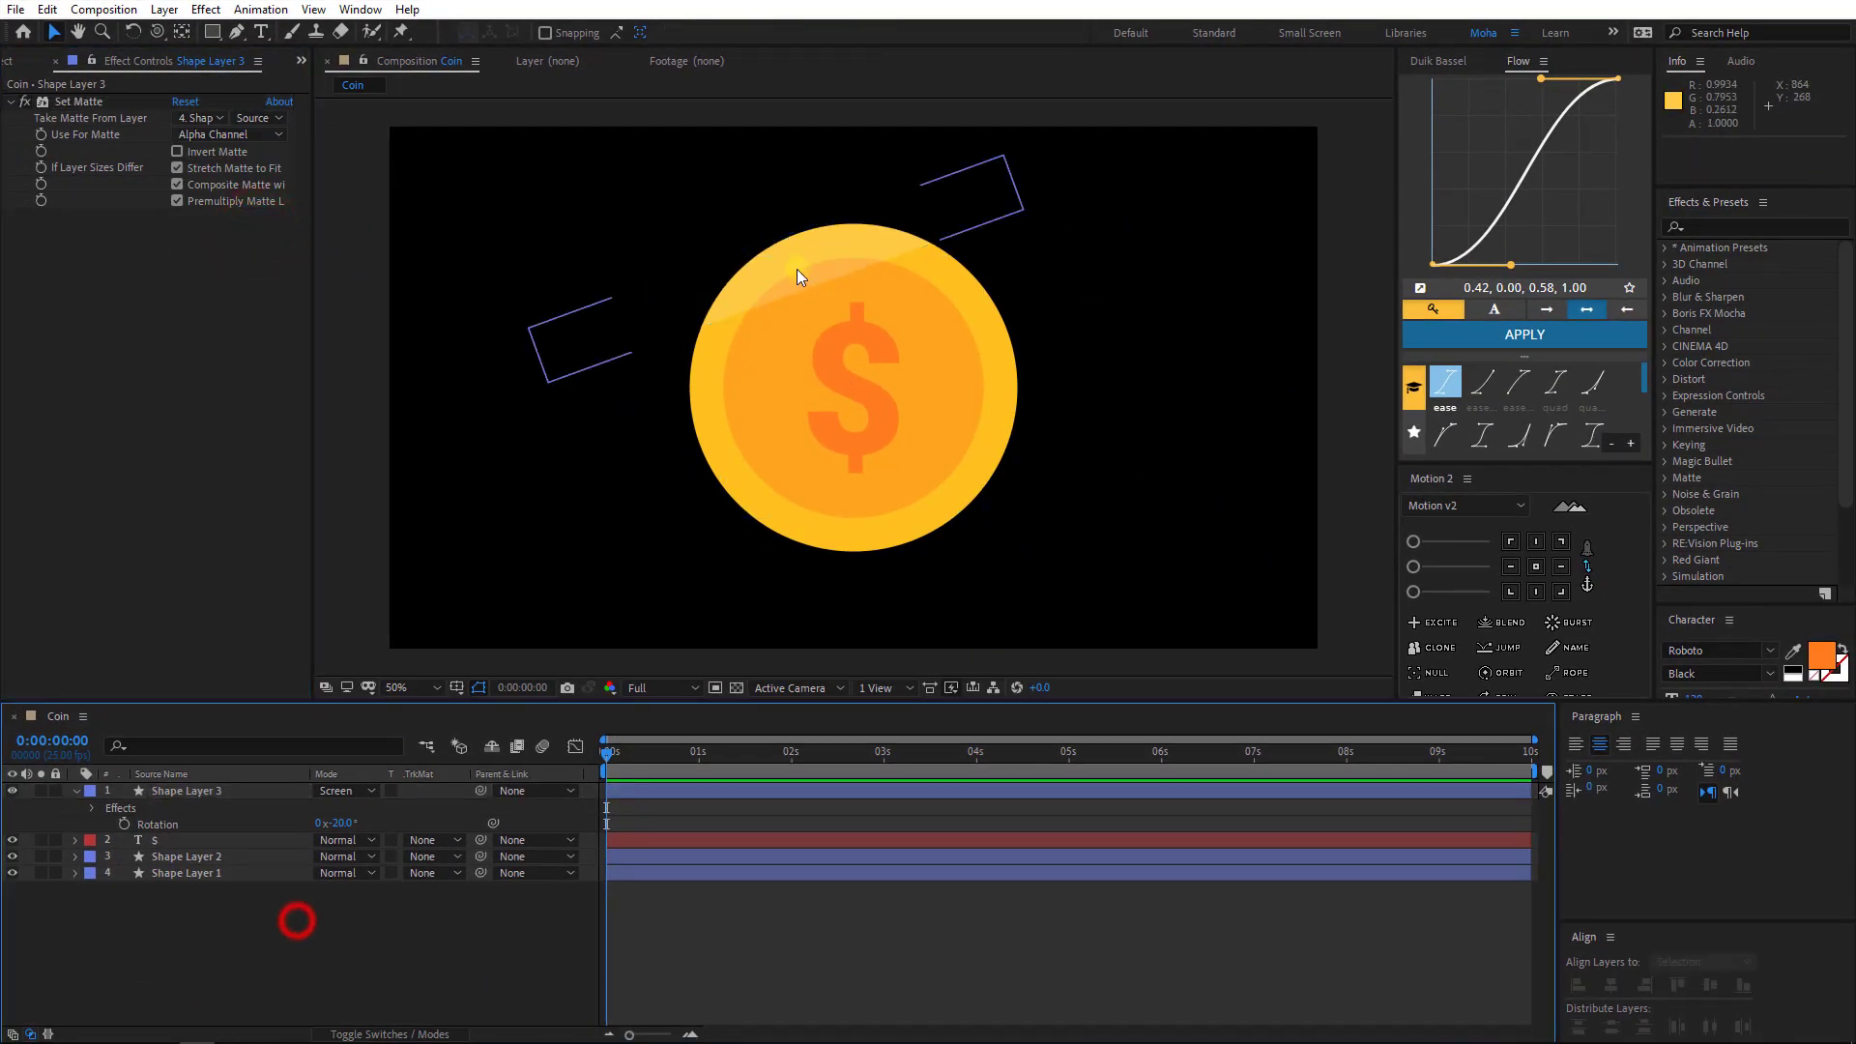
{"action": "left_click", "coordinate": [208, 792]}
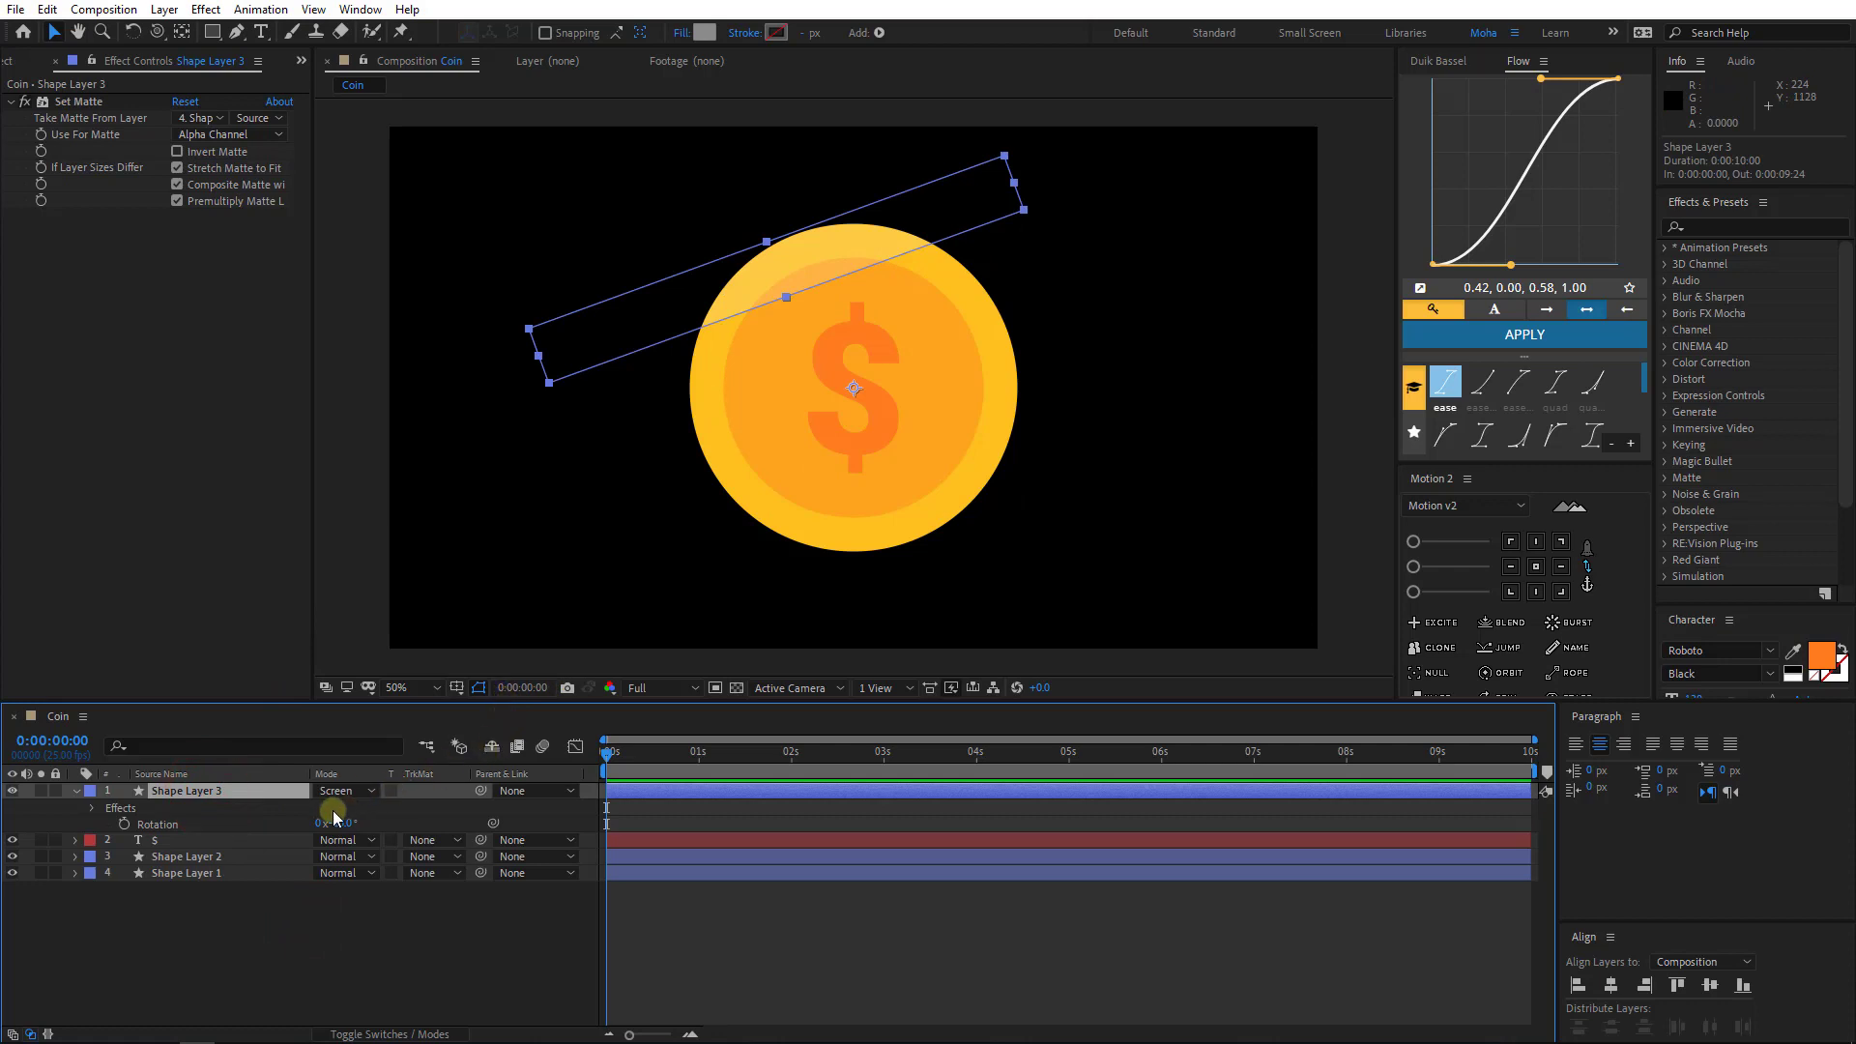
- Keyframe the bar's Position from above-left to below-right by 2 seconds, then preview
{"action": "key", "text": "p"}
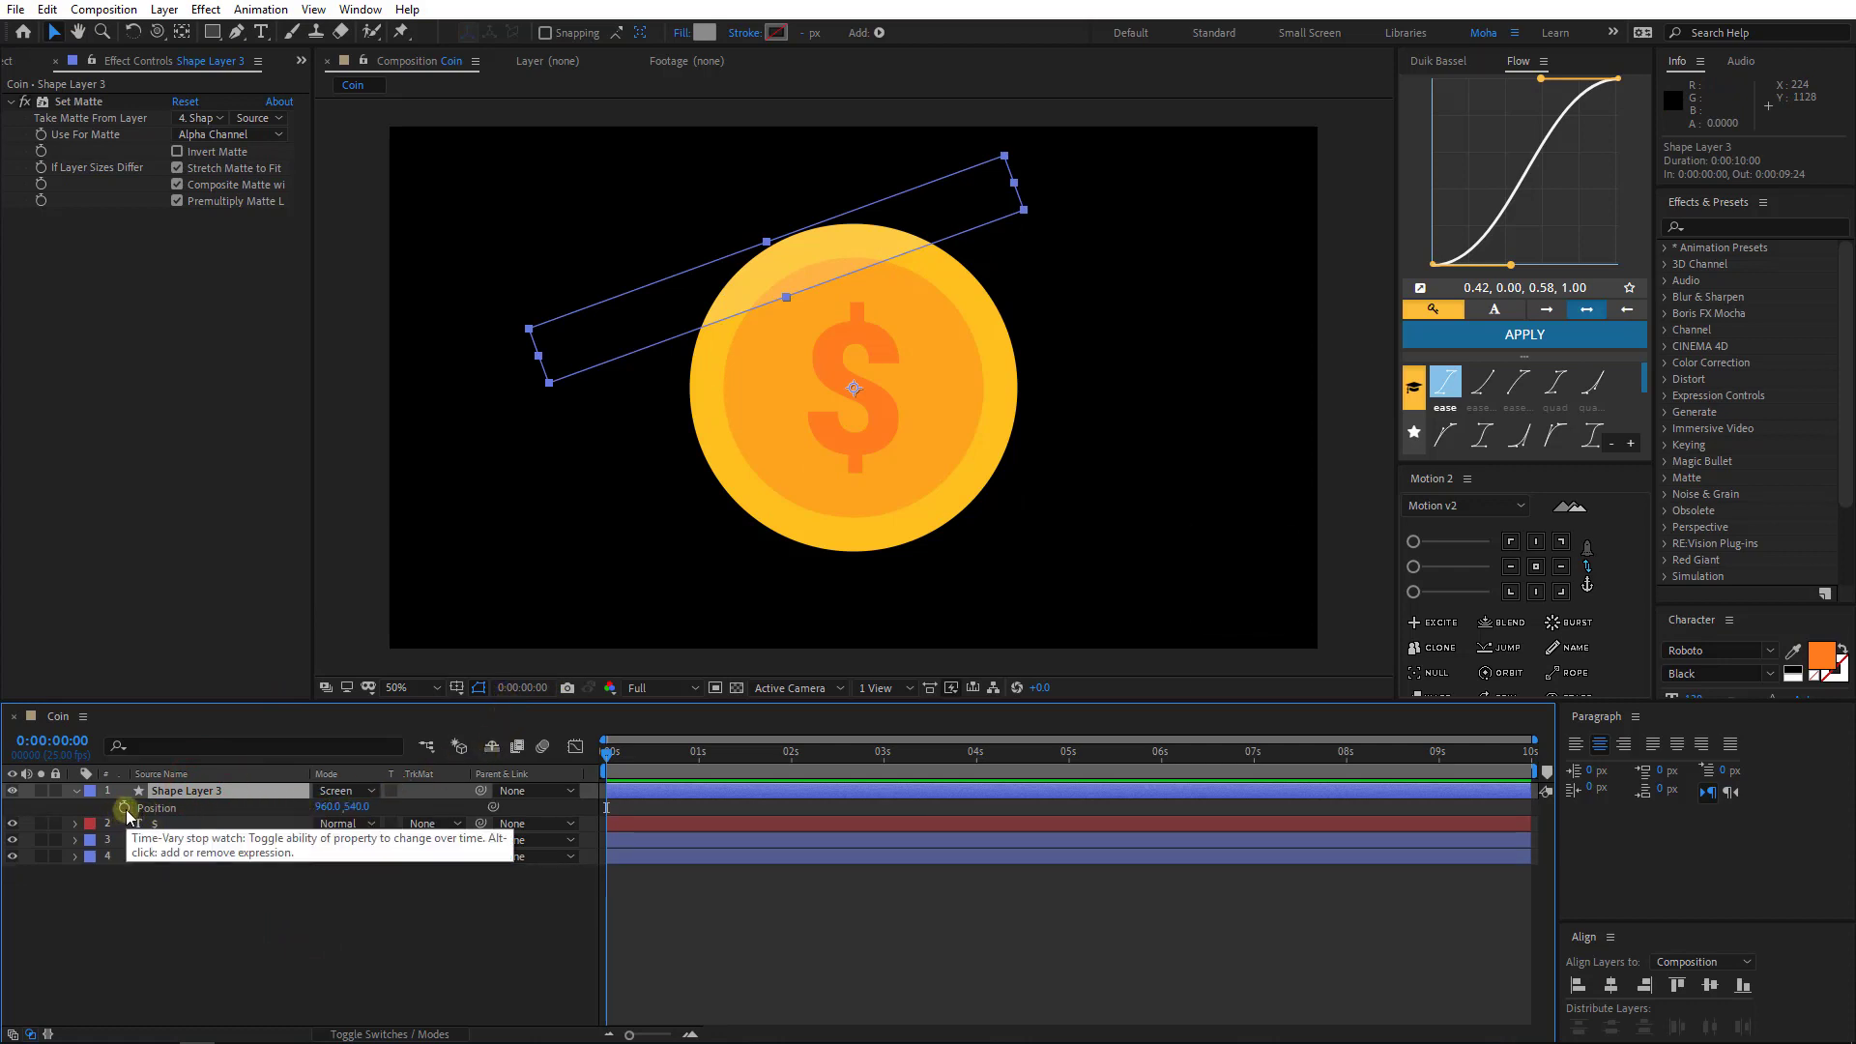
{"action": "left_click", "coordinate": [127, 812]}
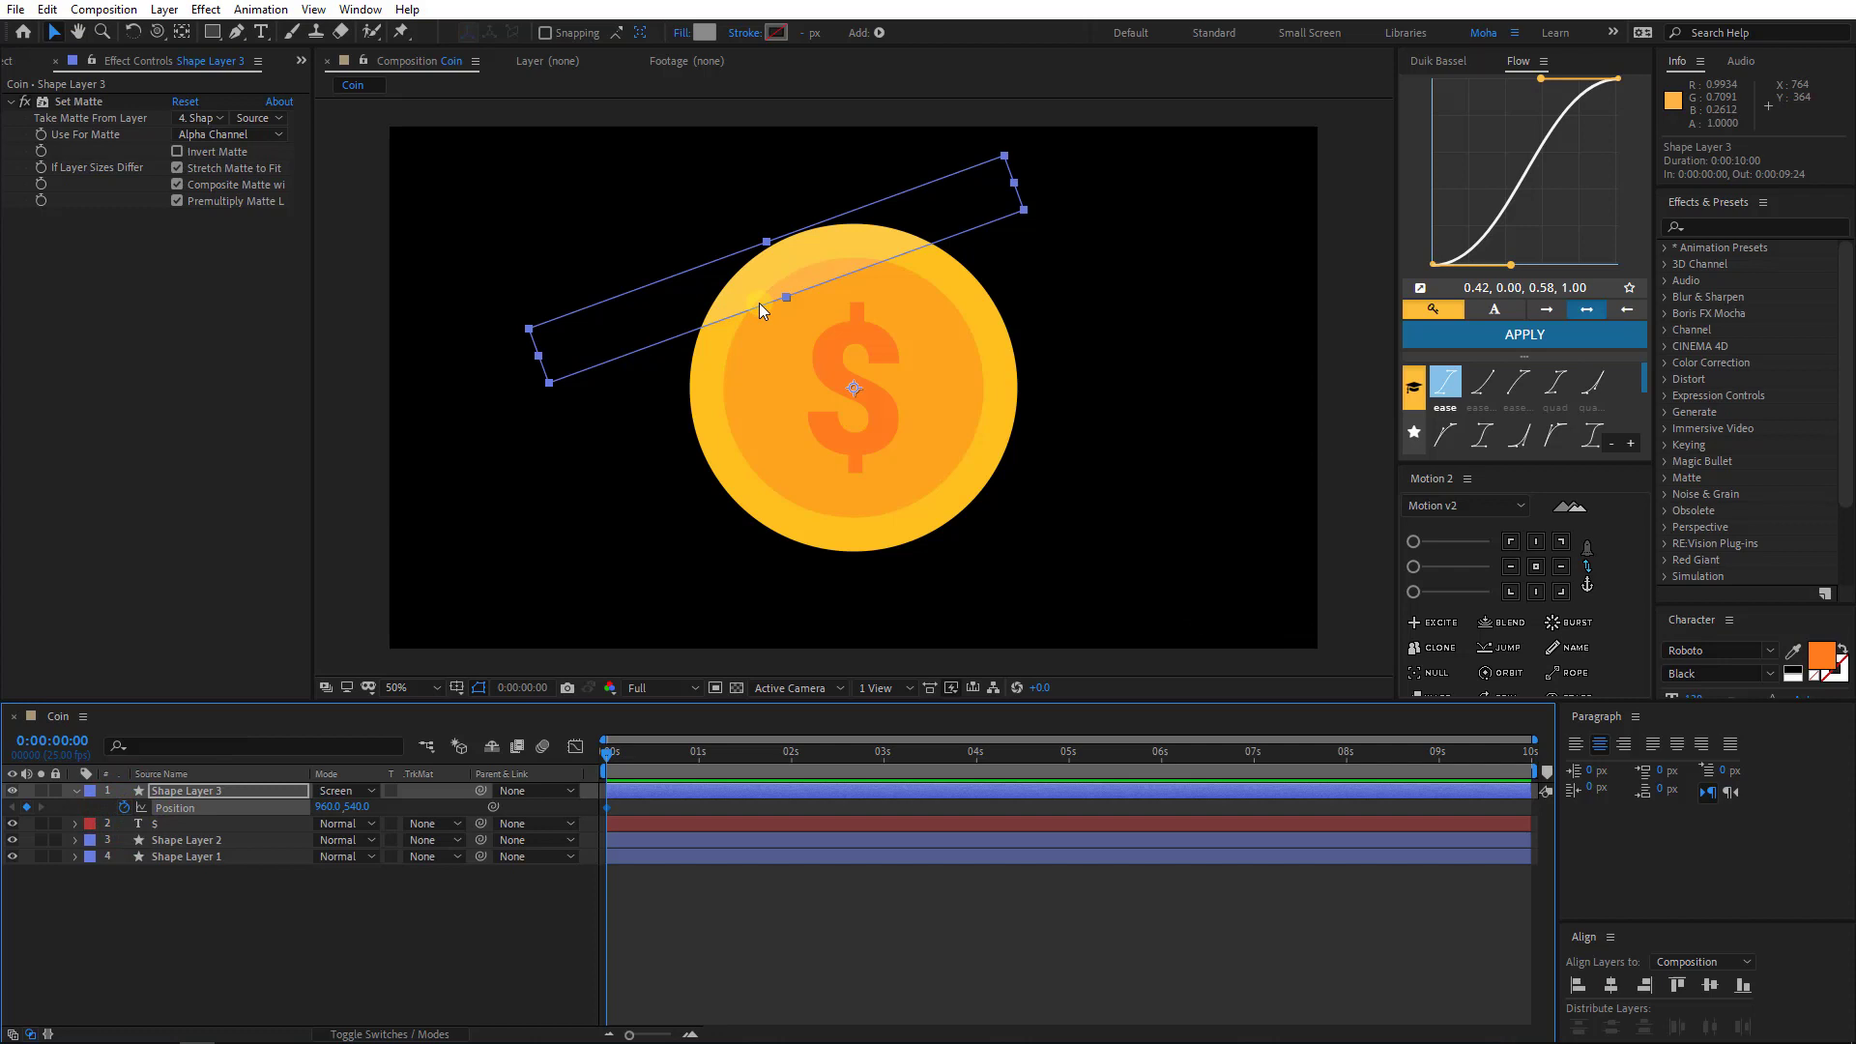
{"action": "left_click_drag", "start_coordinate": [851, 247], "coordinate": [829, 197]}
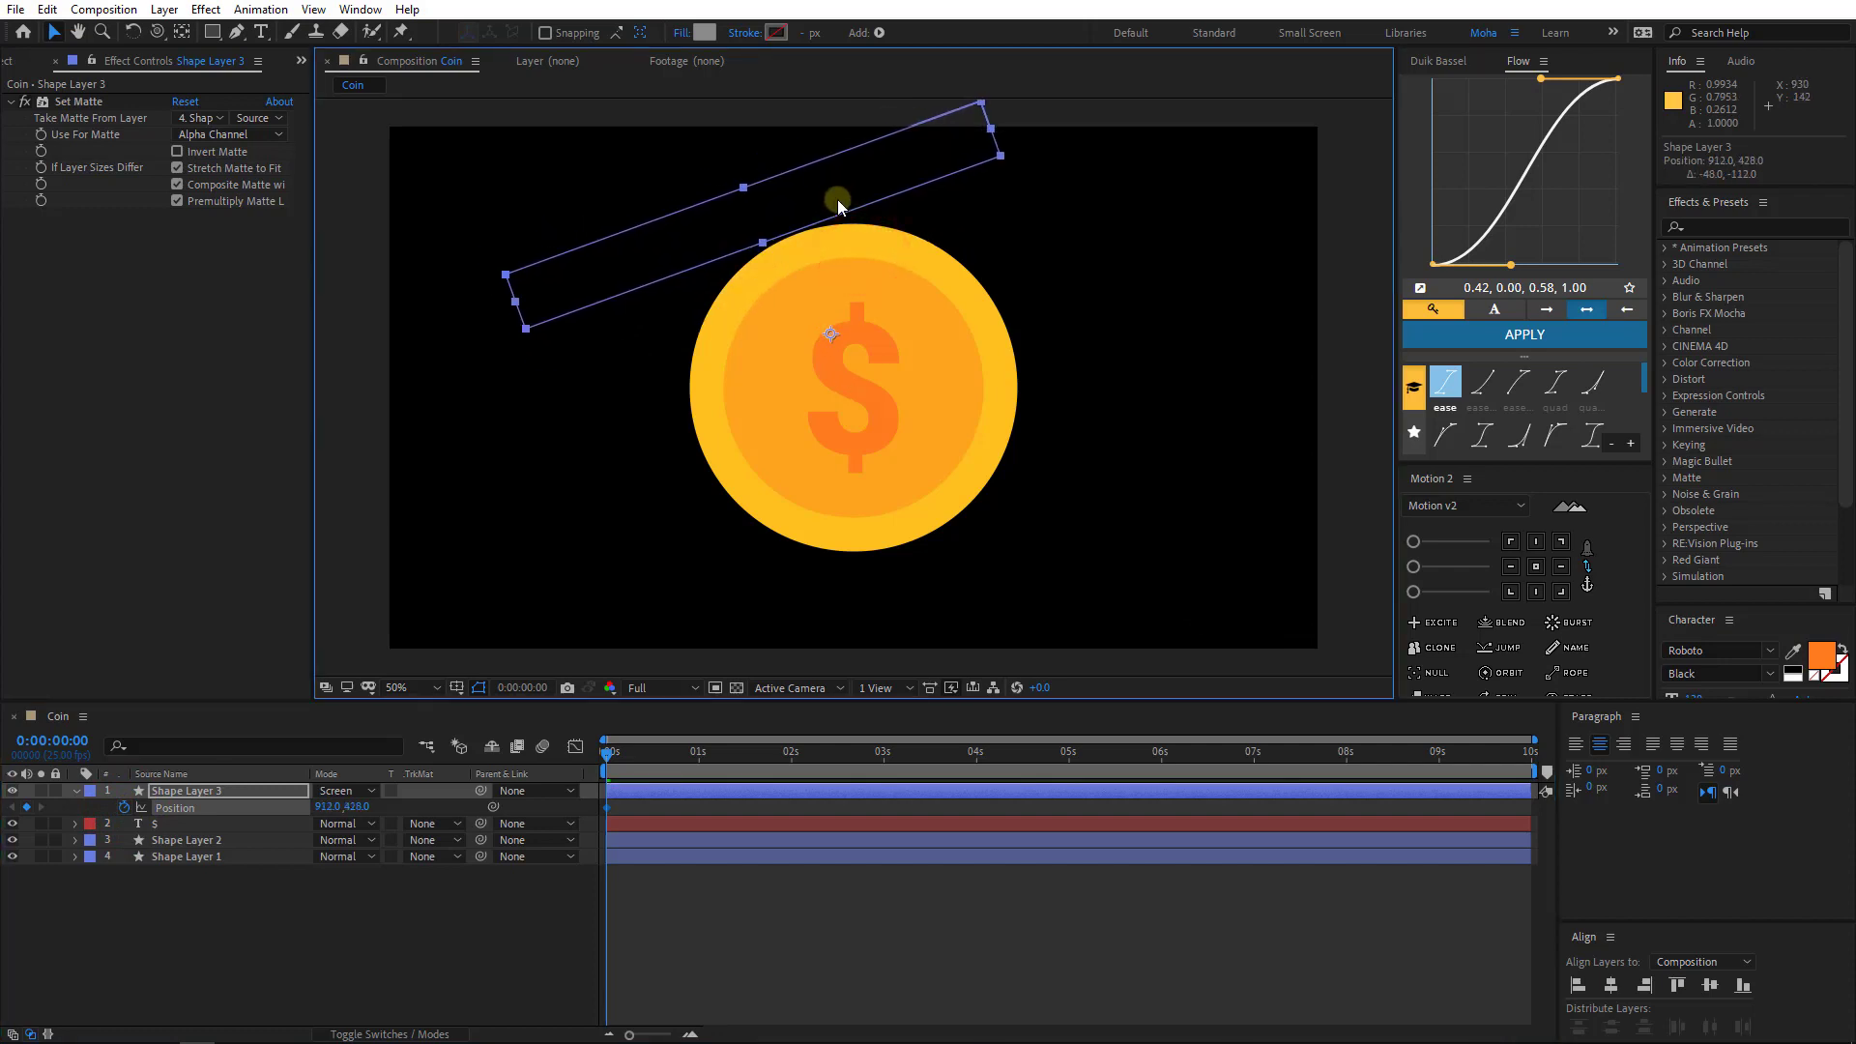
{"action": "left_click_drag", "start_coordinate": [661, 760], "coordinate": [779, 767]}
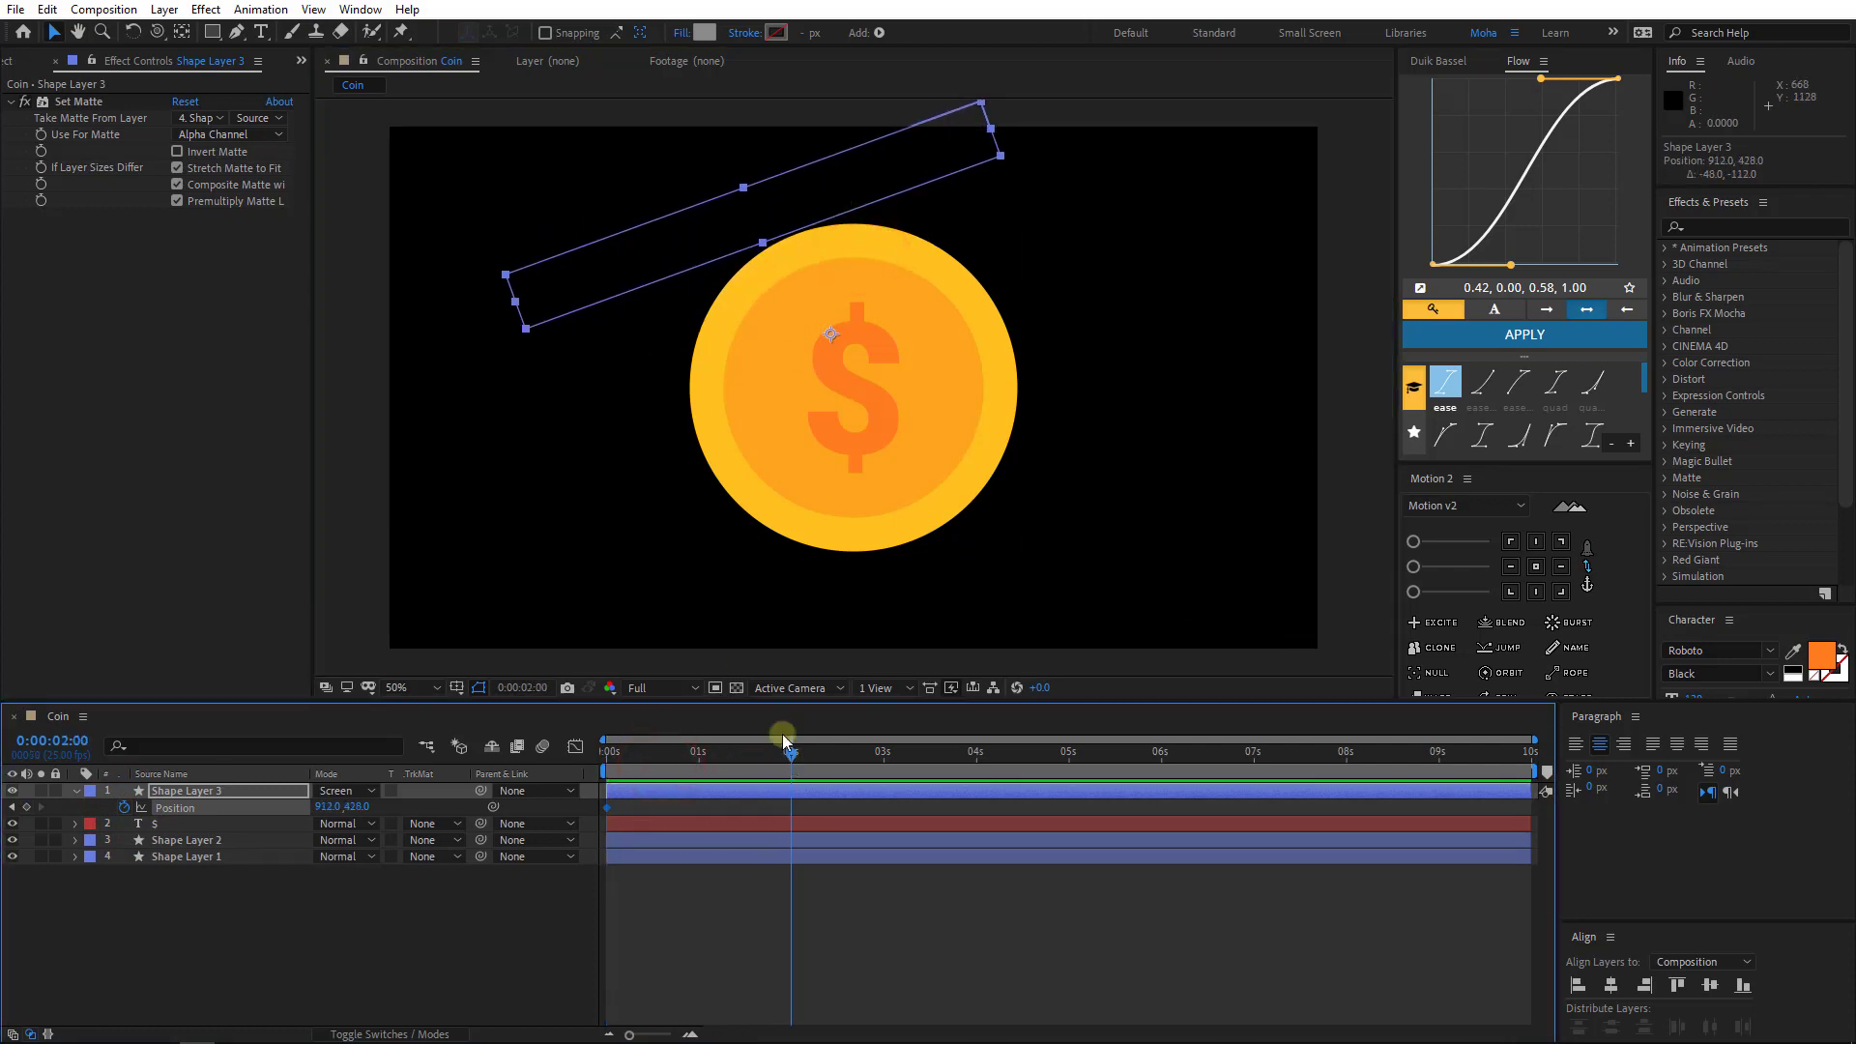
{"action": "left_click_drag", "start_coordinate": [649, 263], "coordinate": [945, 578]}
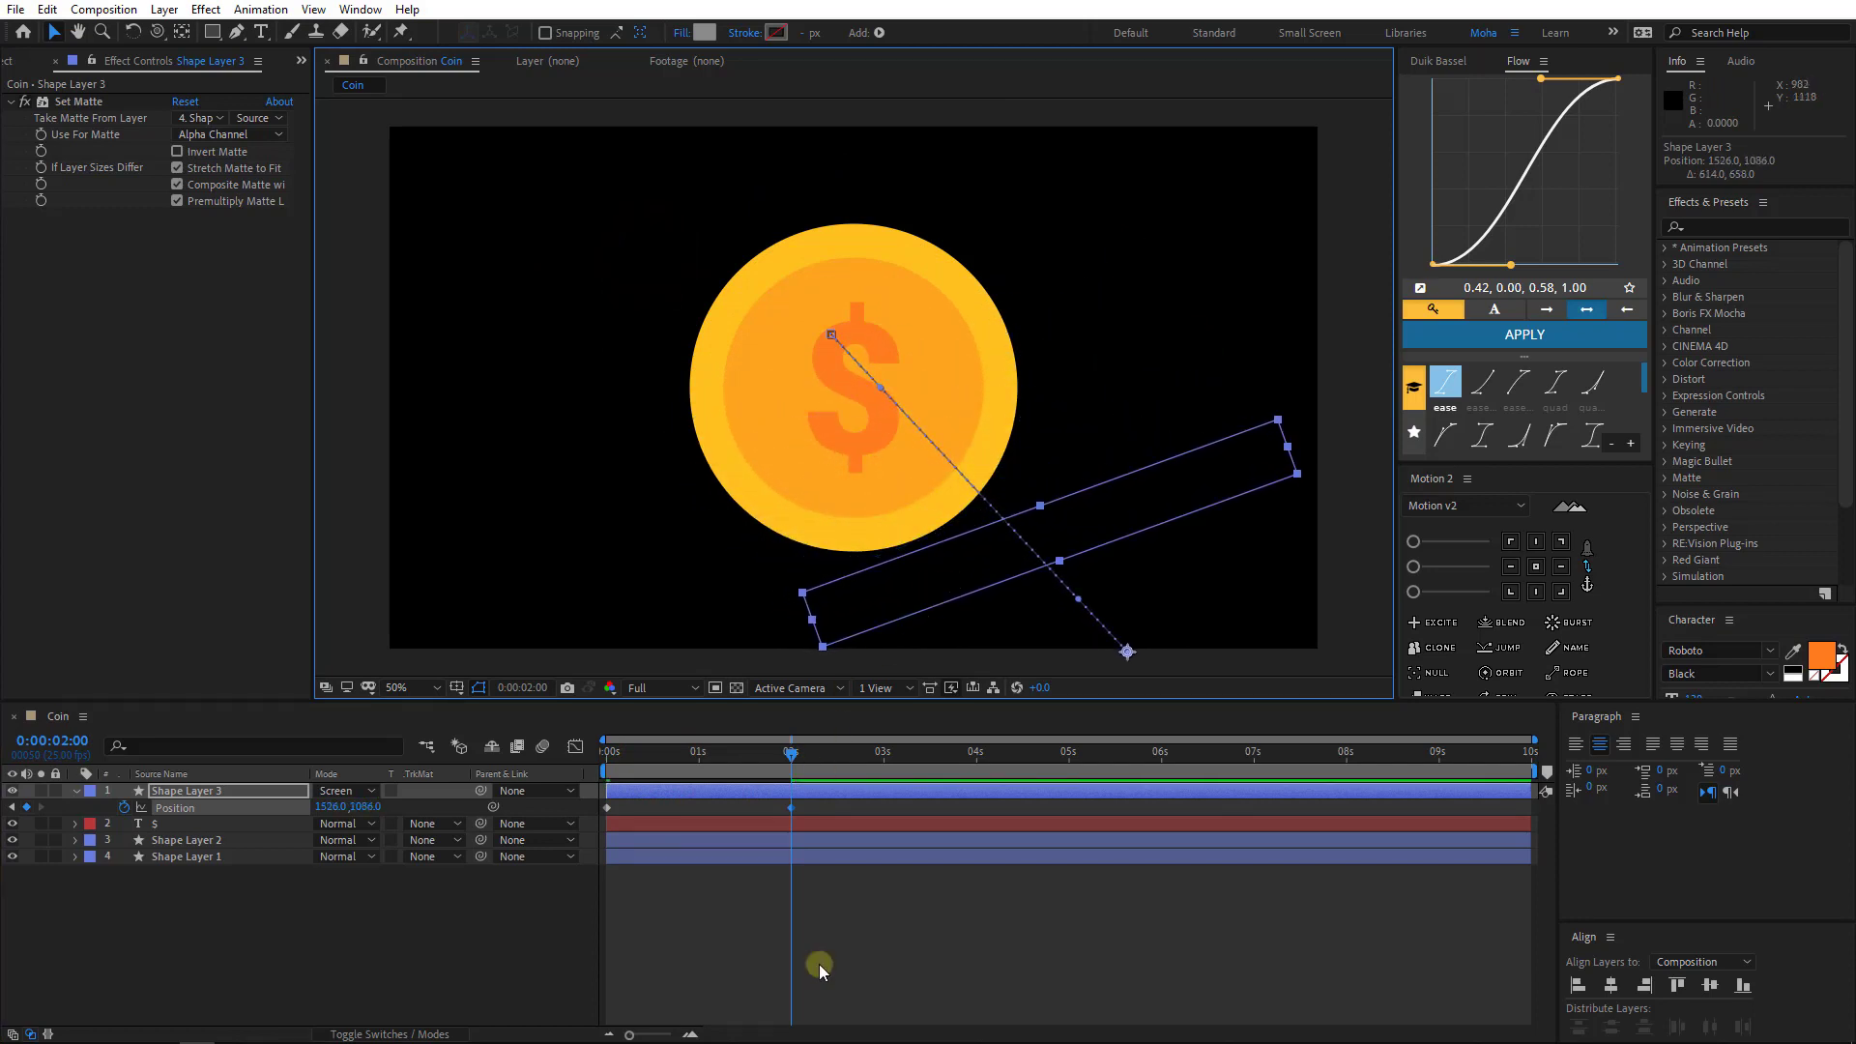
{"action": "key", "text": "space"}
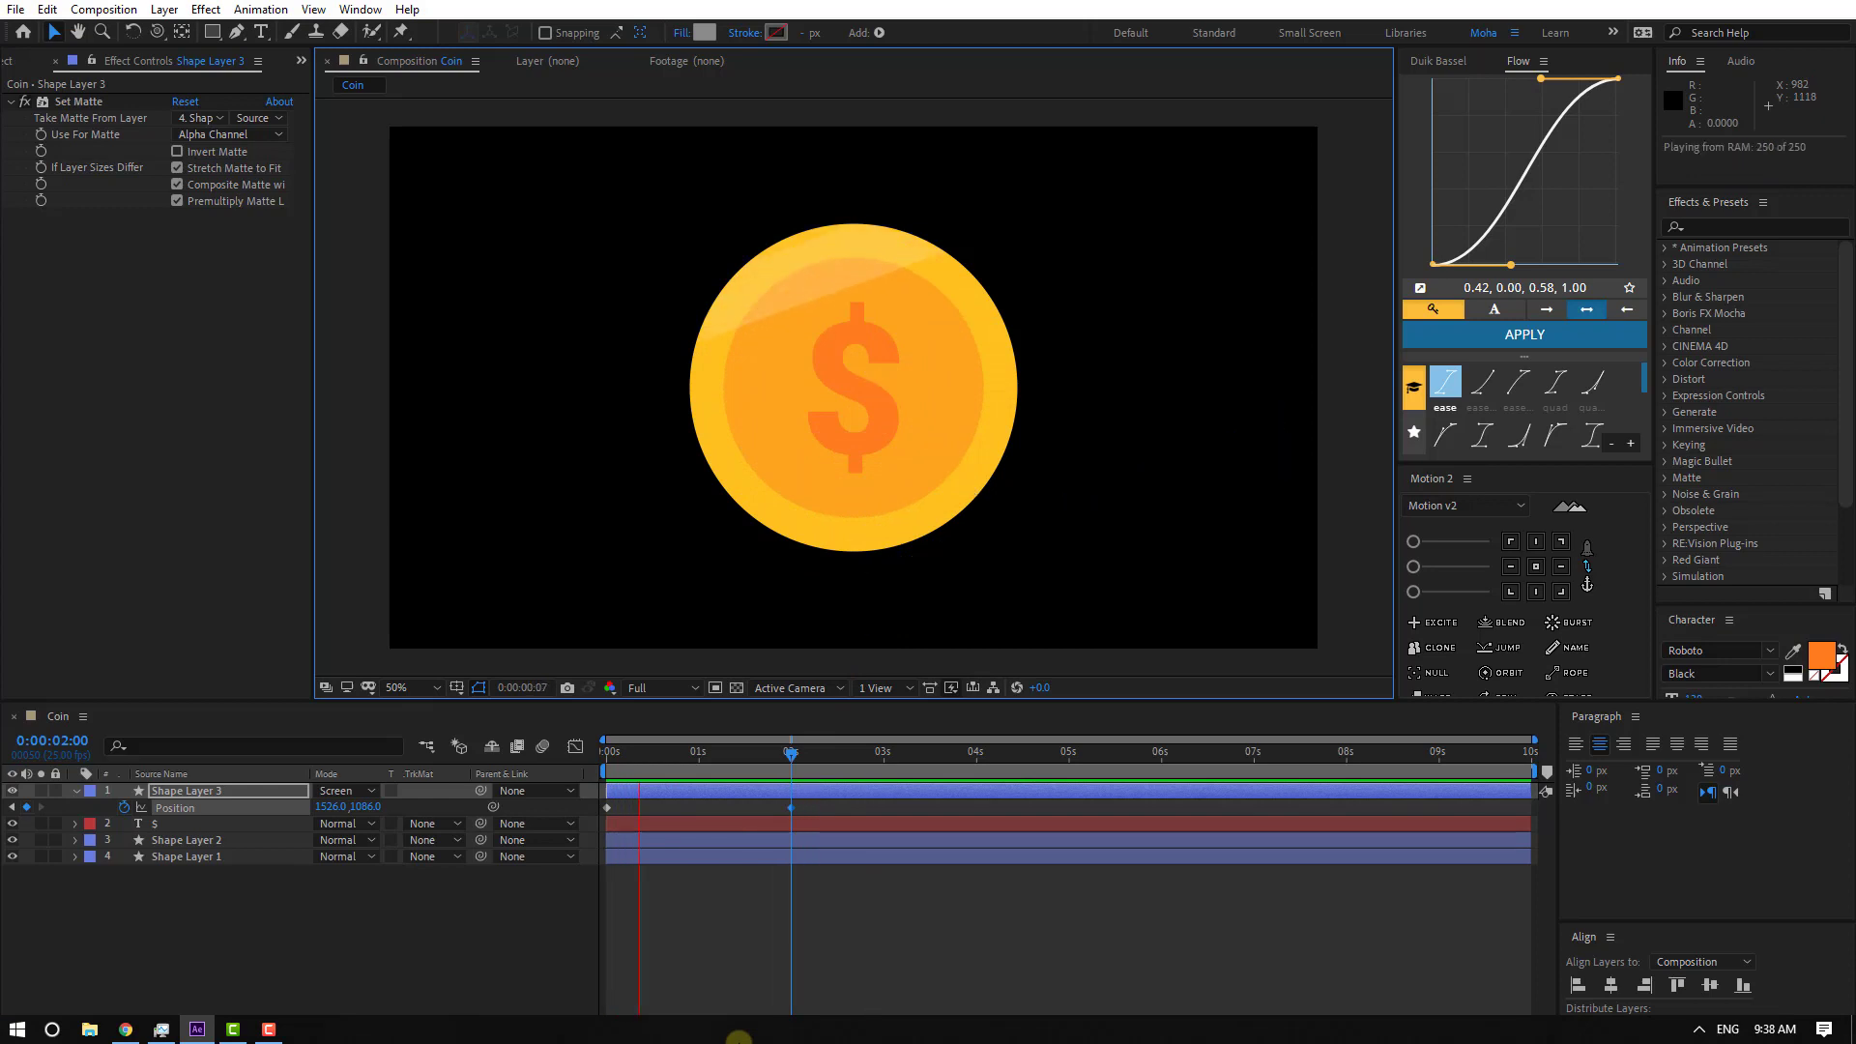
- Re-tilt the bar to -45° just before one second and preview the sweep
{"action": "left_click", "coordinate": [662, 750]}
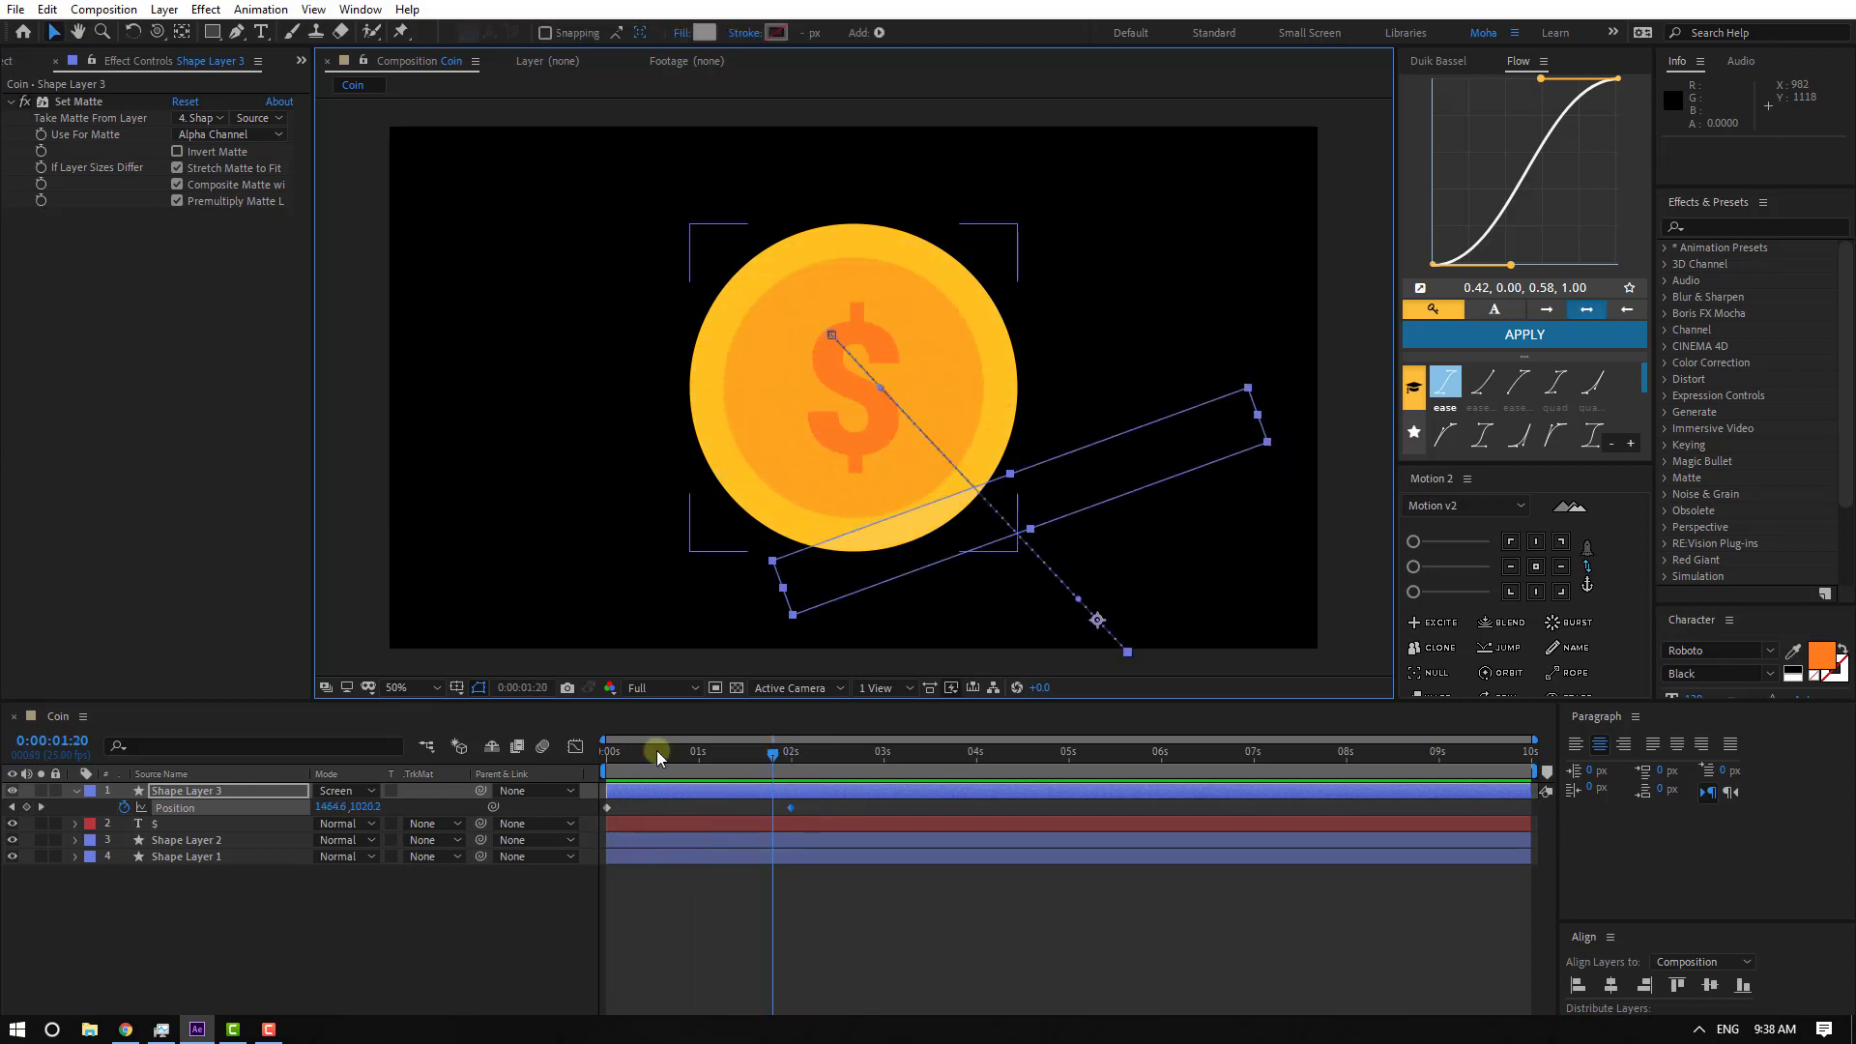
{"action": "left_click_drag", "start_coordinate": [752, 752], "coordinate": [688, 753]}
{"action": "left_click", "coordinate": [235, 790]}
{"action": "key", "text": "r"}
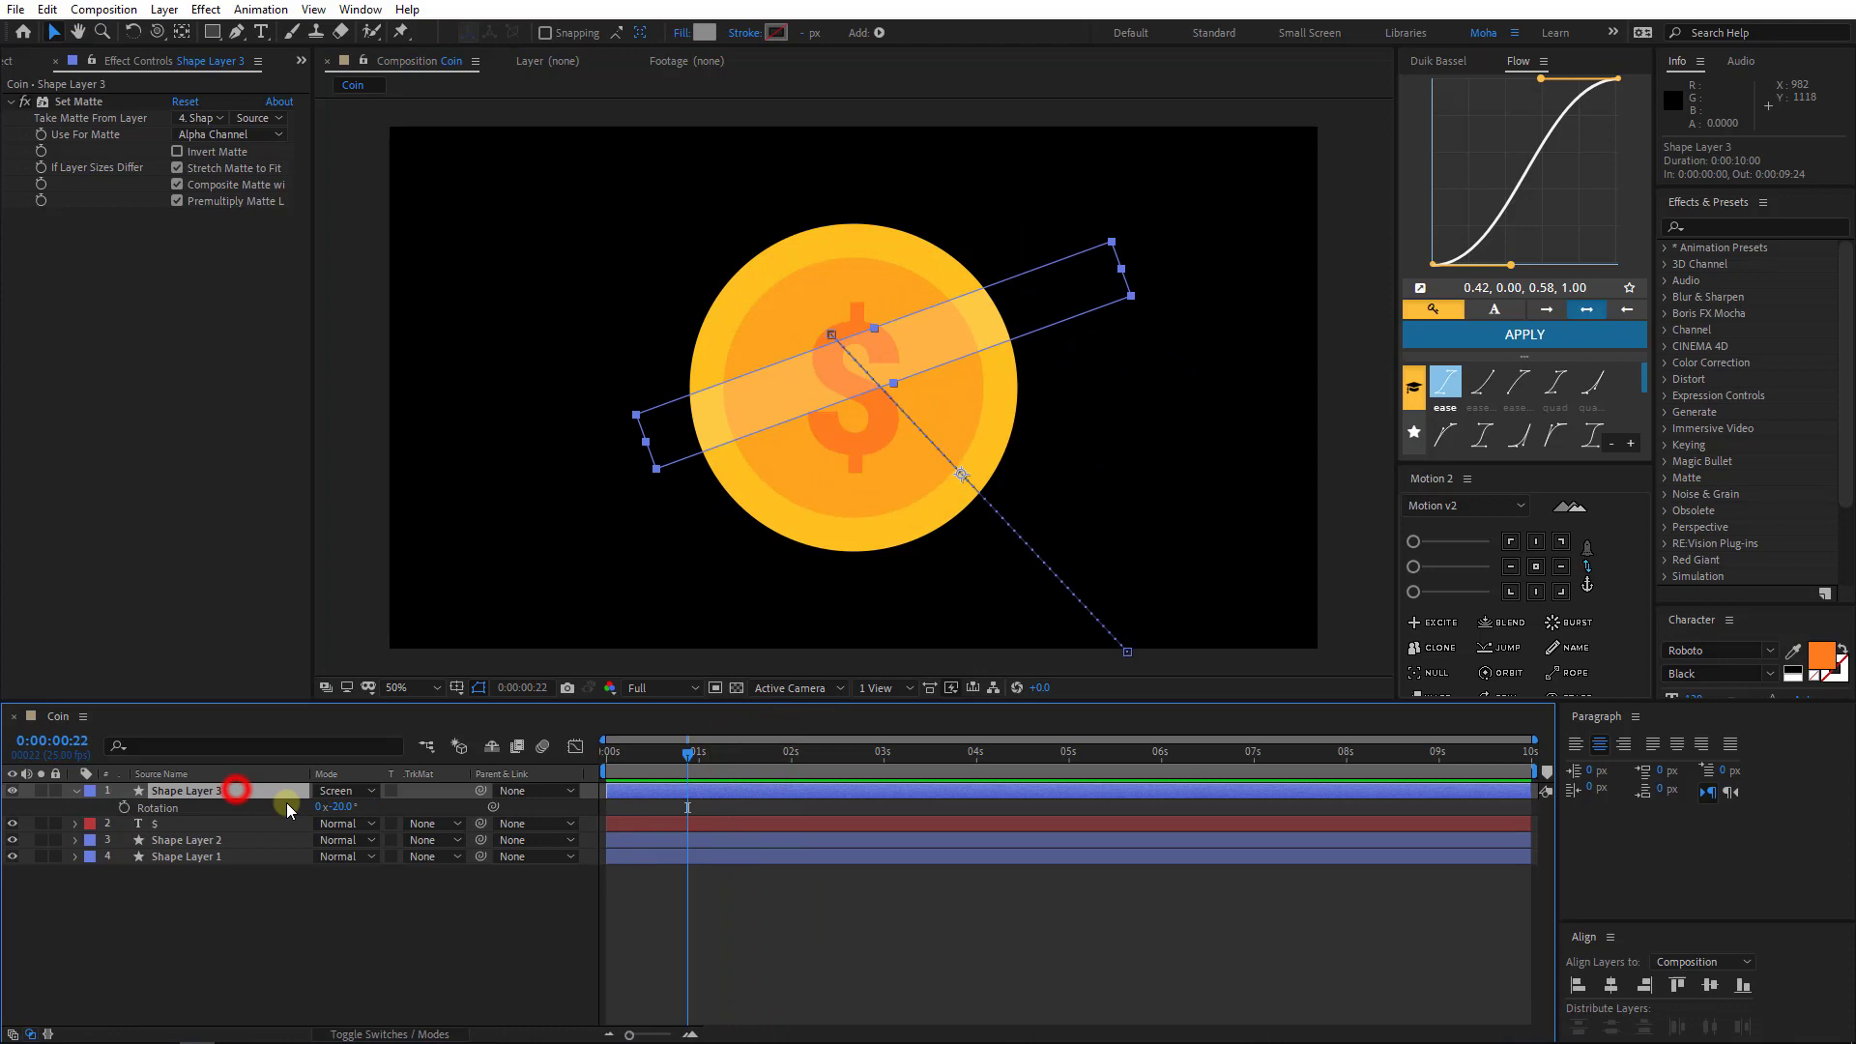
{"action": "left_click_drag", "start_coordinate": [345, 816], "coordinate": [314, 806]}
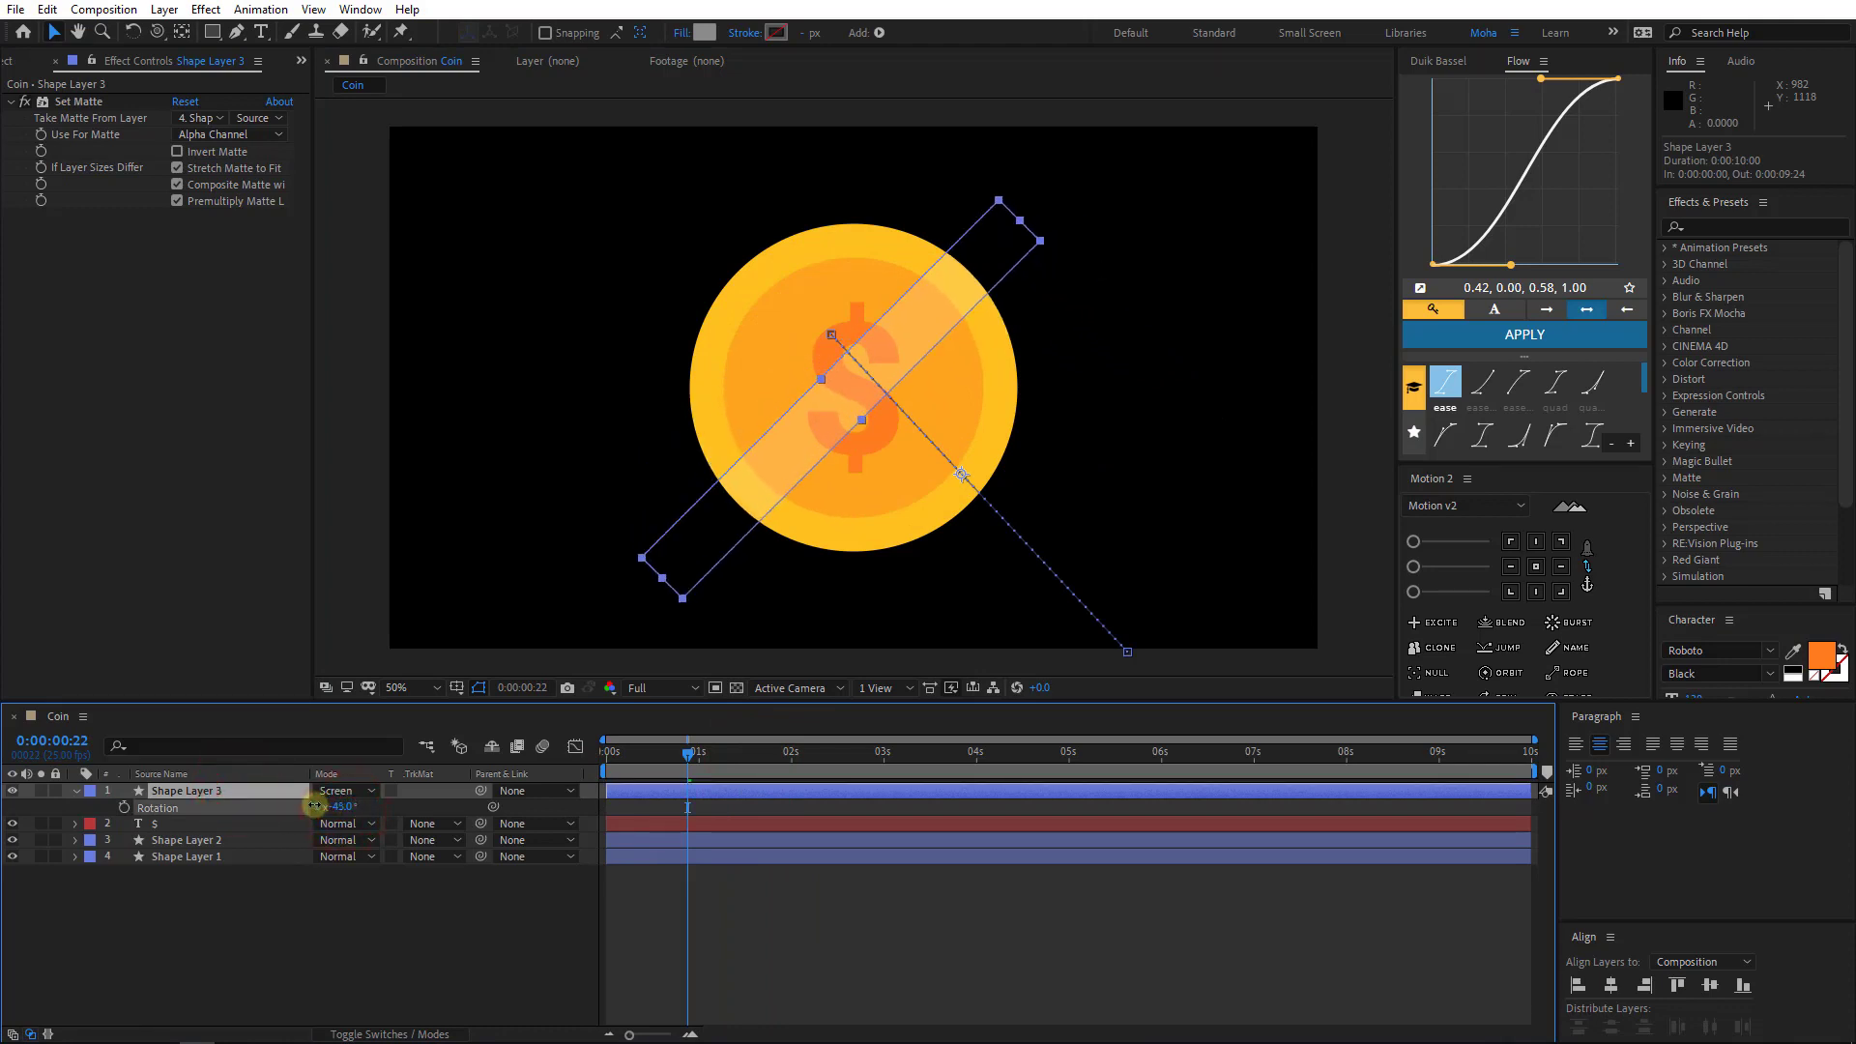
{"action": "left_click", "coordinate": [338, 923]}
{"action": "key", "text": "space"}
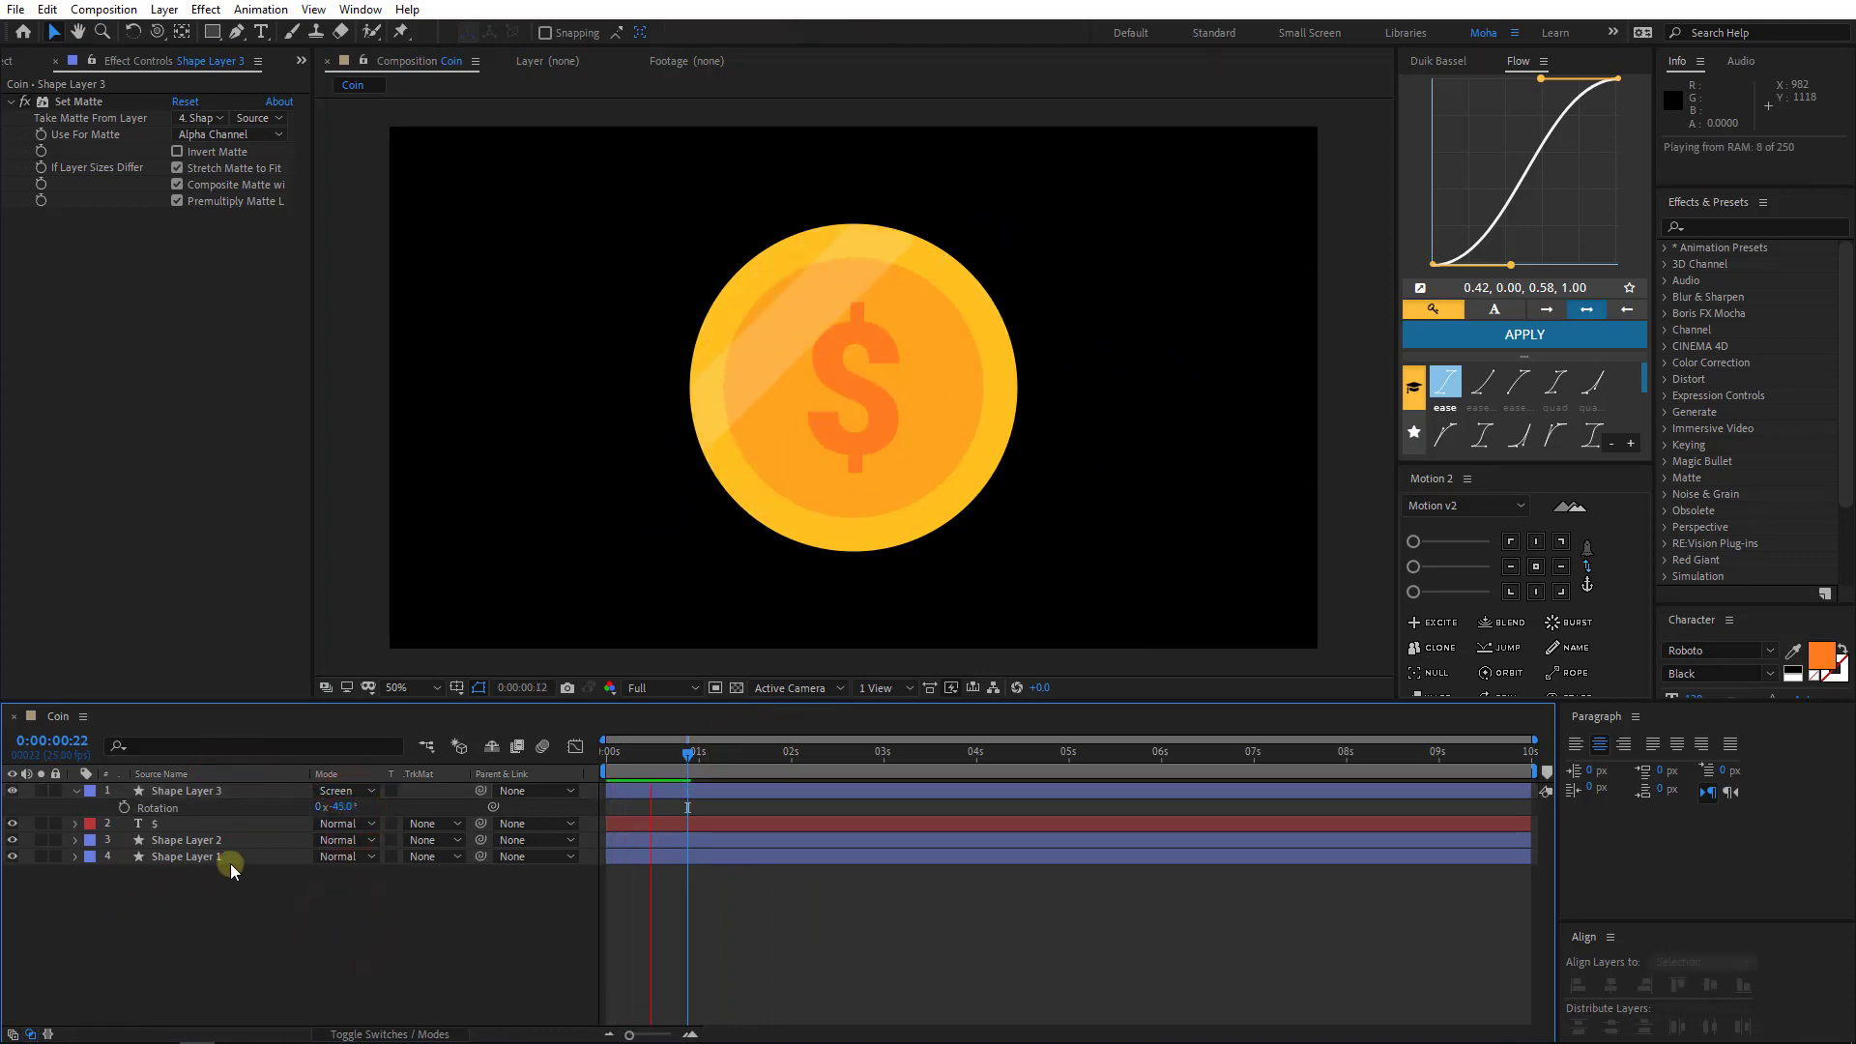
- Add a loopOut cycle expression to Shape Layer 3's Position and preview the loop
{"action": "key", "text": "space"}
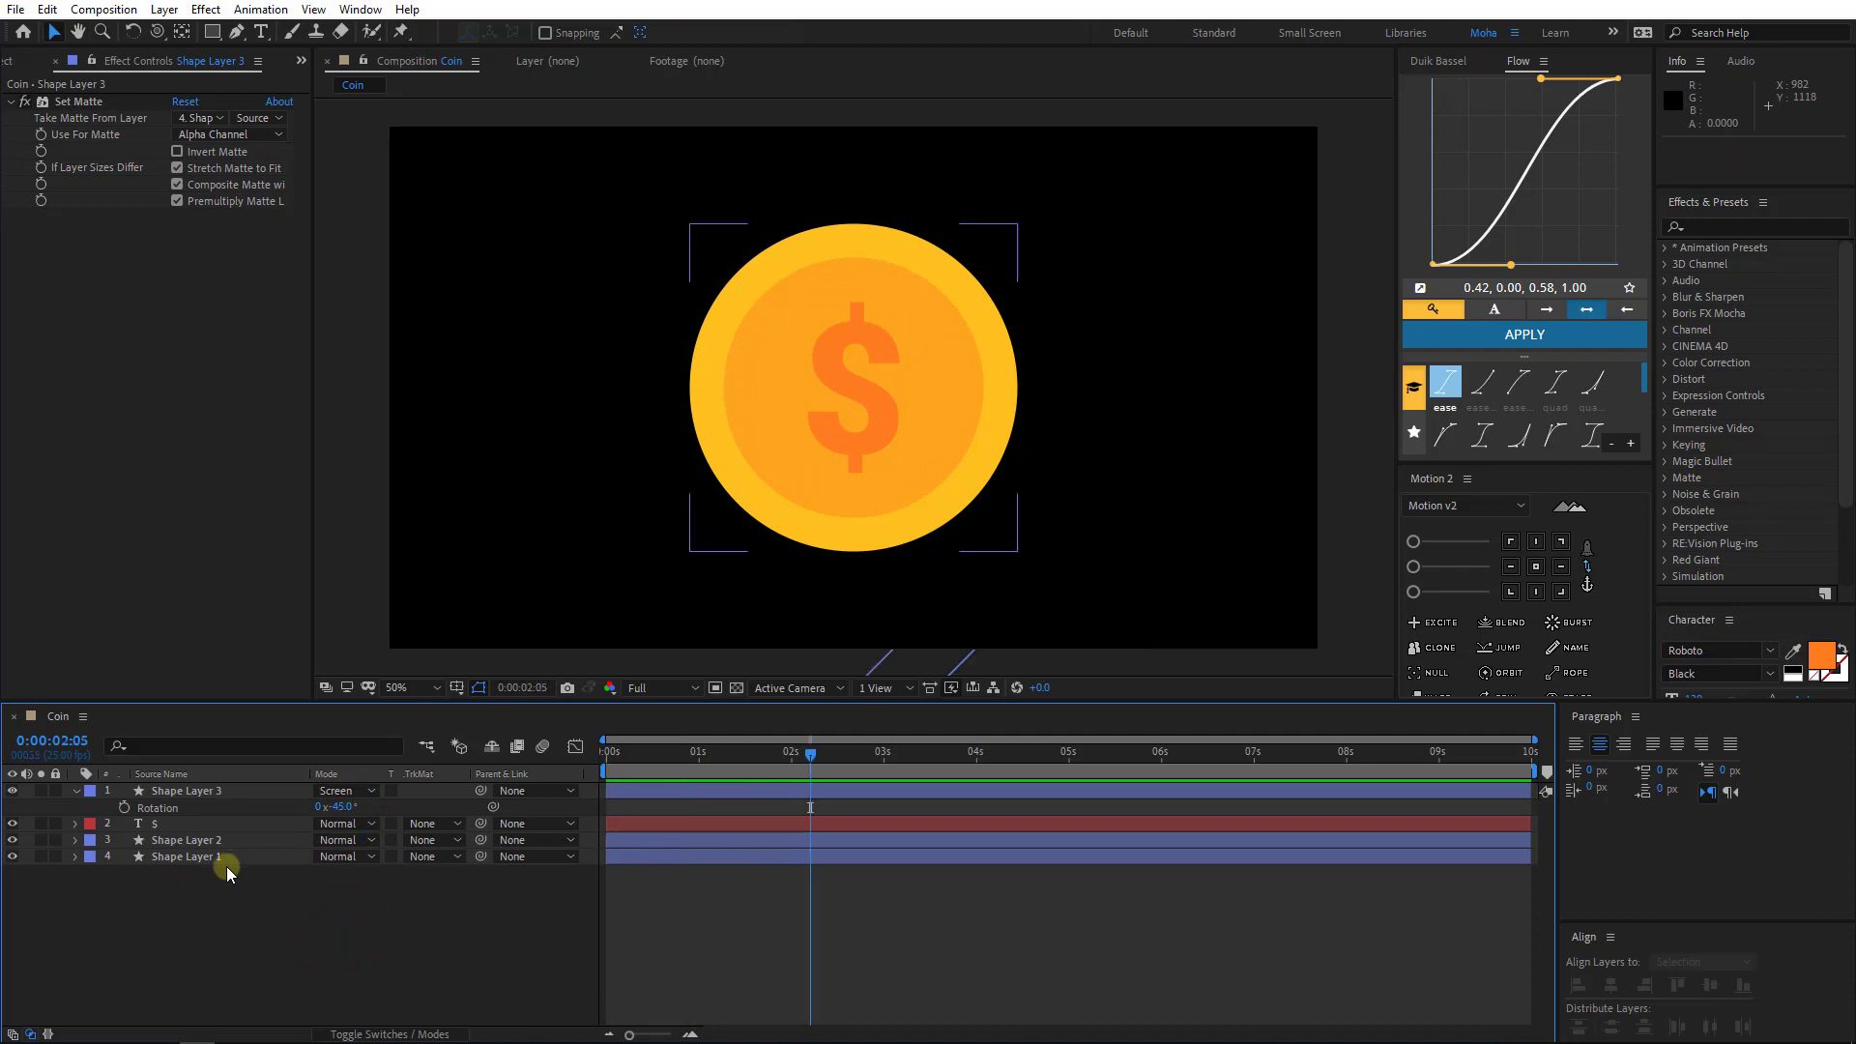
{"action": "left_click", "coordinate": [211, 789]}
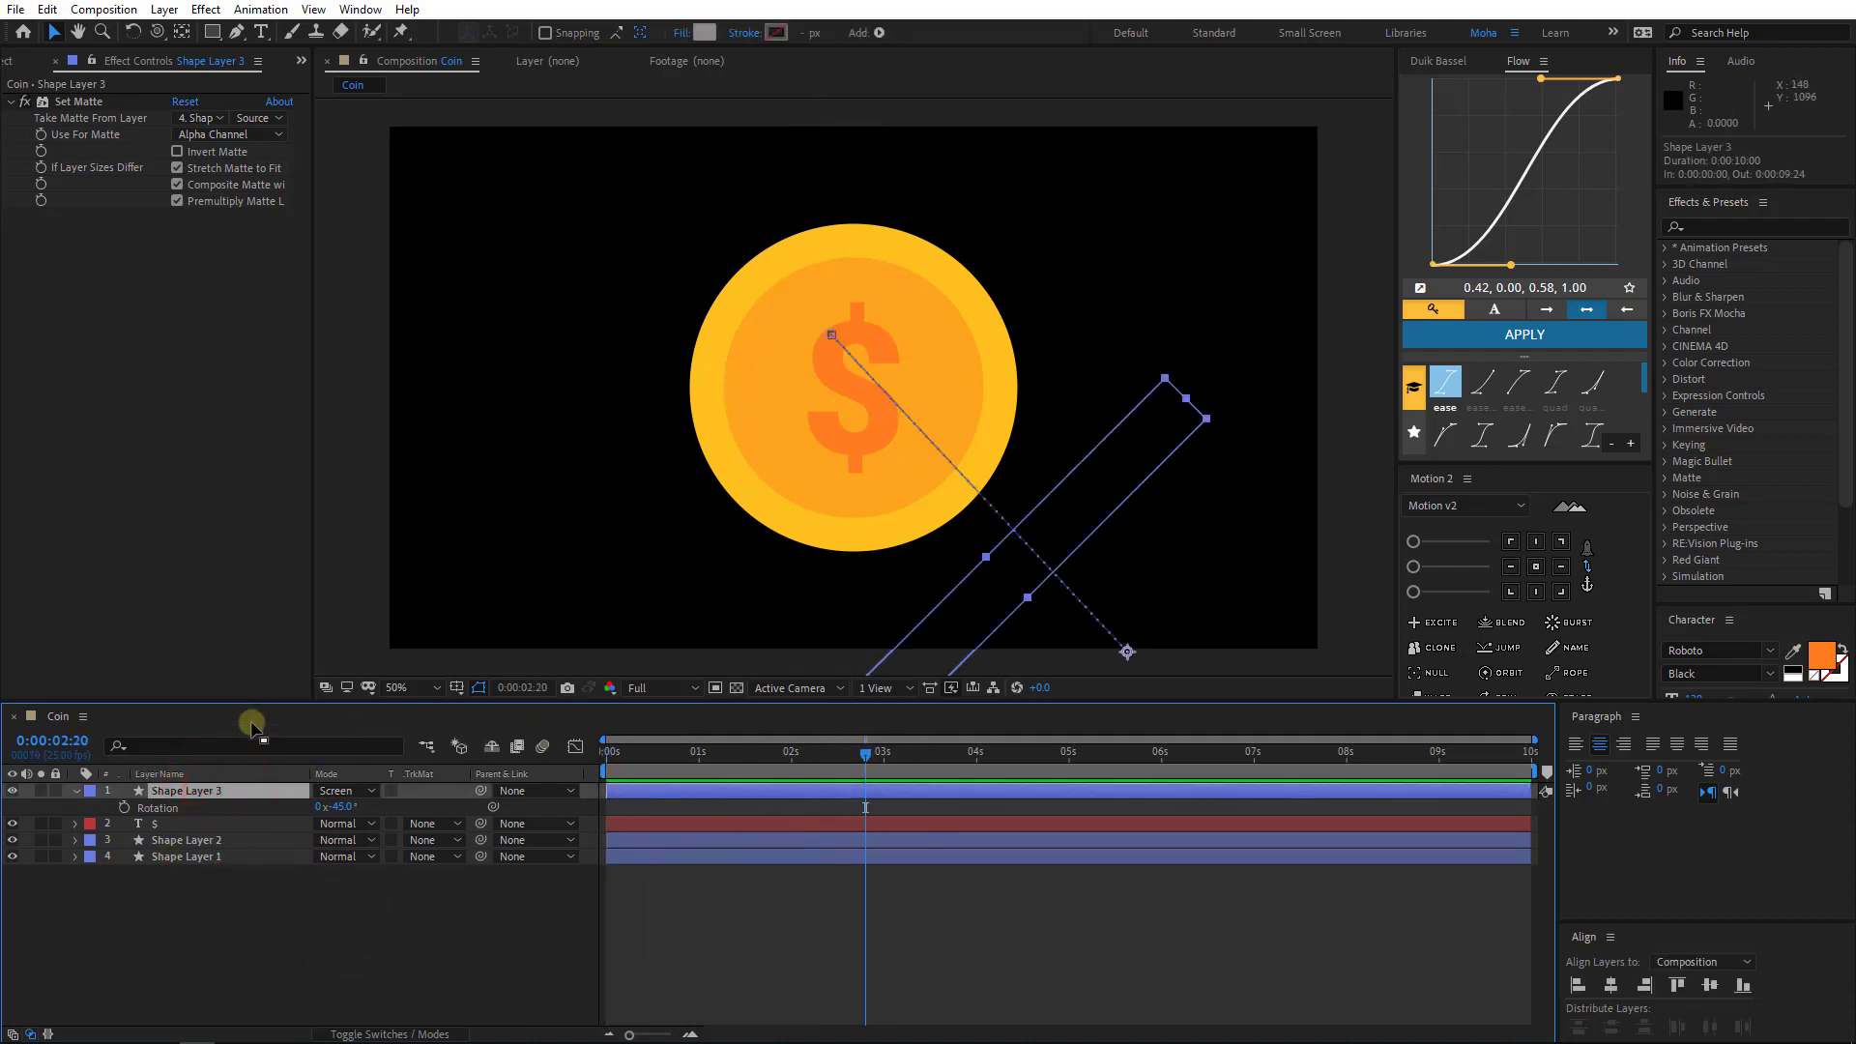
{"action": "key", "text": "p"}
{"action": "key", "text": "p"}
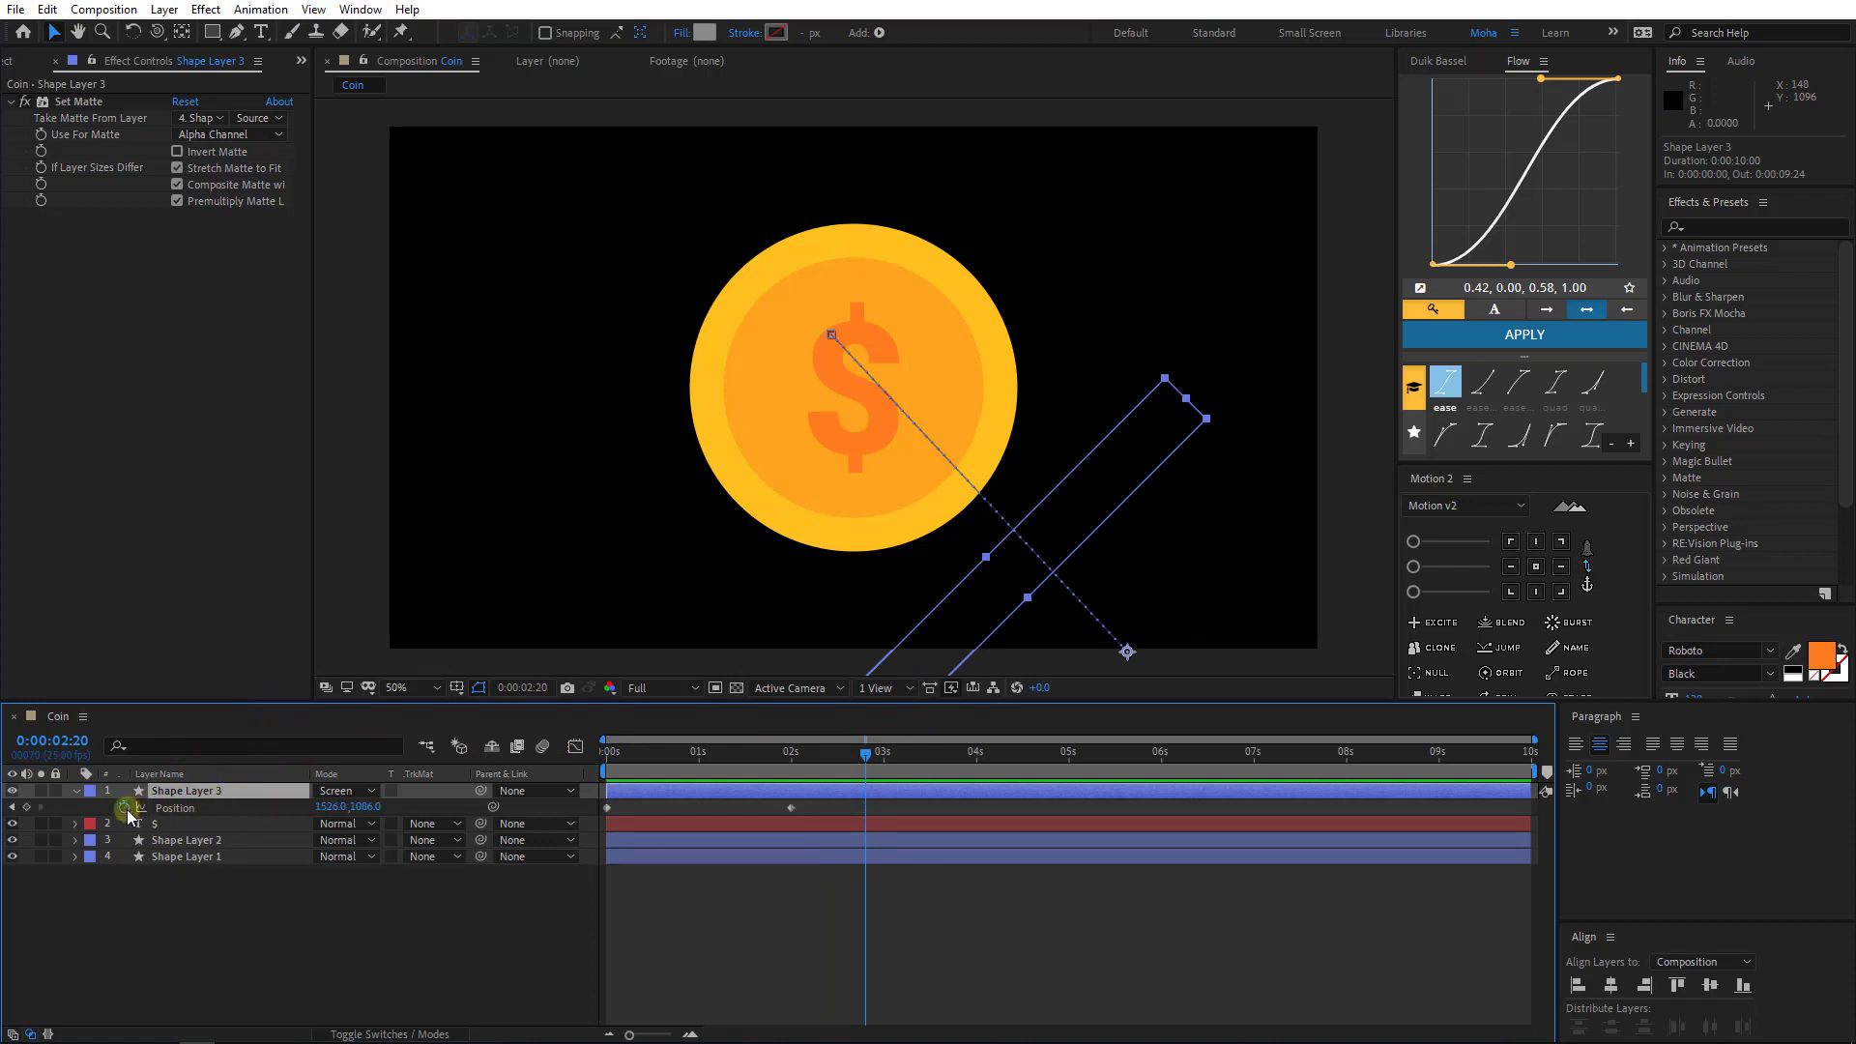
{"action": "left_click", "coordinate": [124, 808], "text": "alt"}
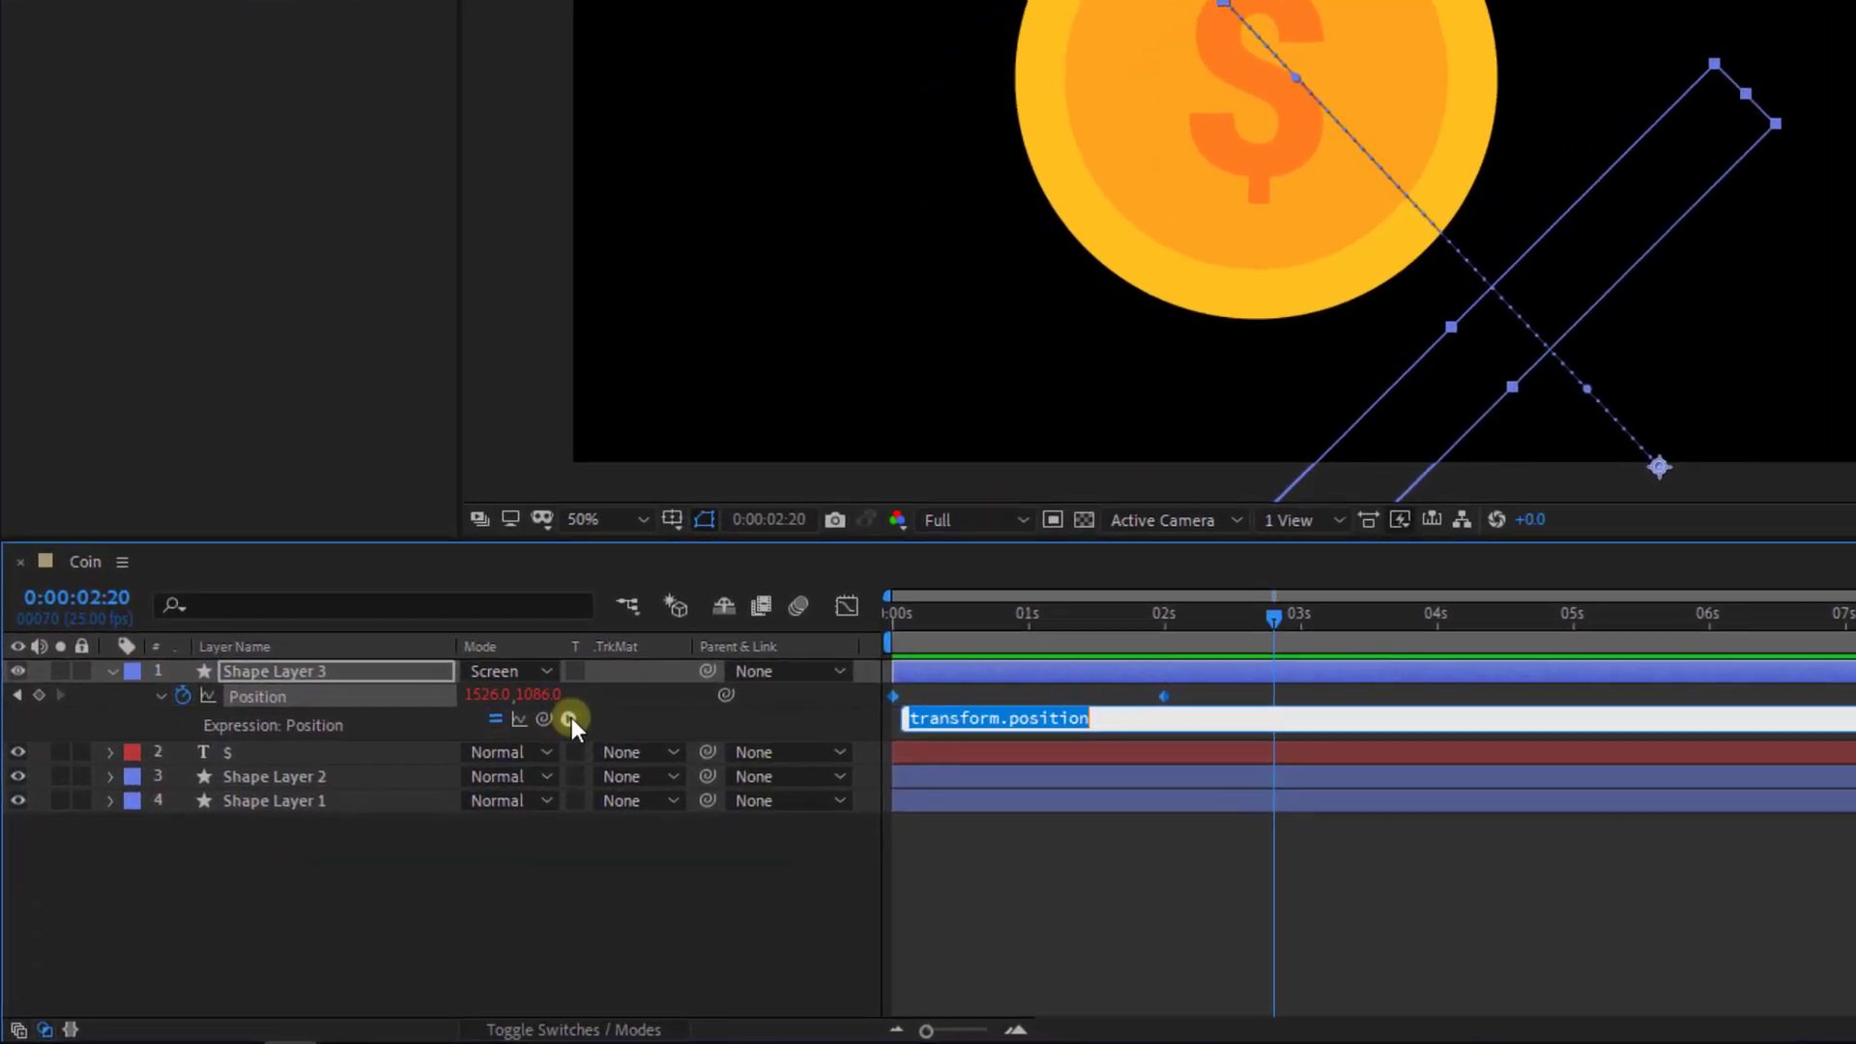
{"action": "left_click", "coordinate": [386, 823]}
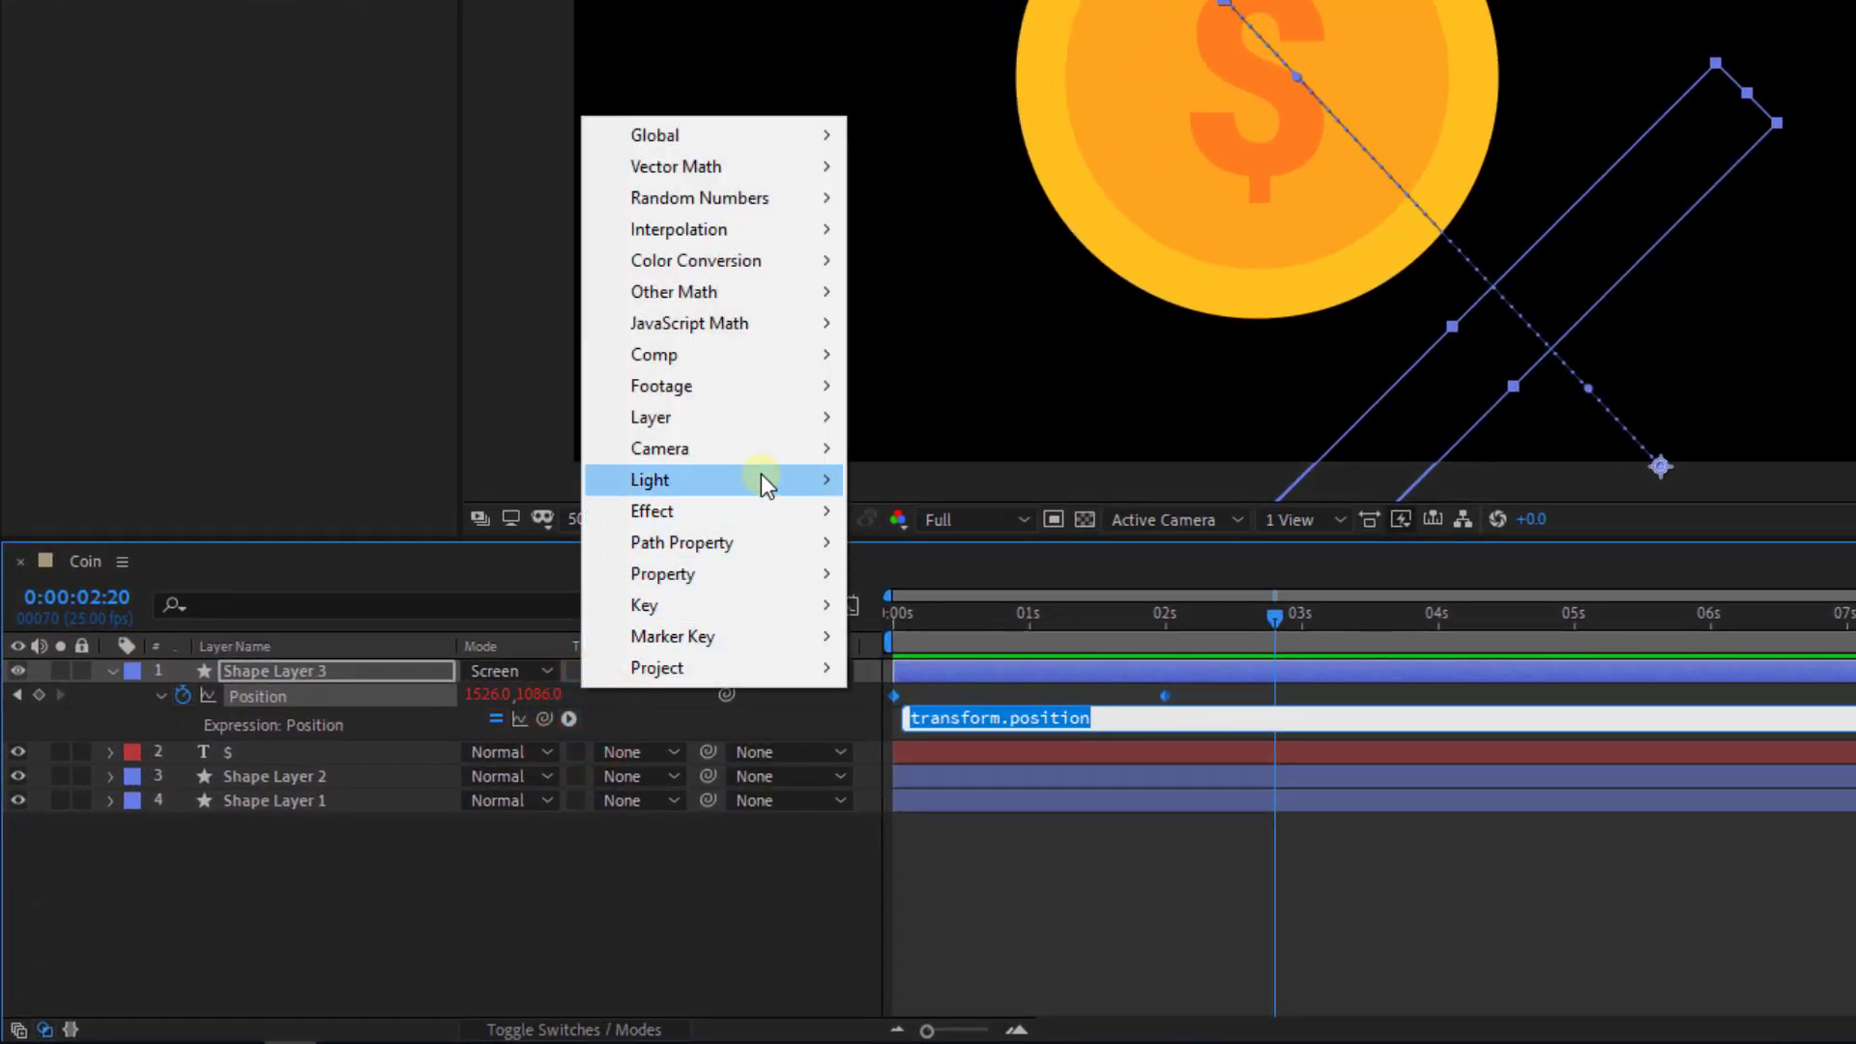
{"action": "mouse_move", "coordinate": [711, 574]}
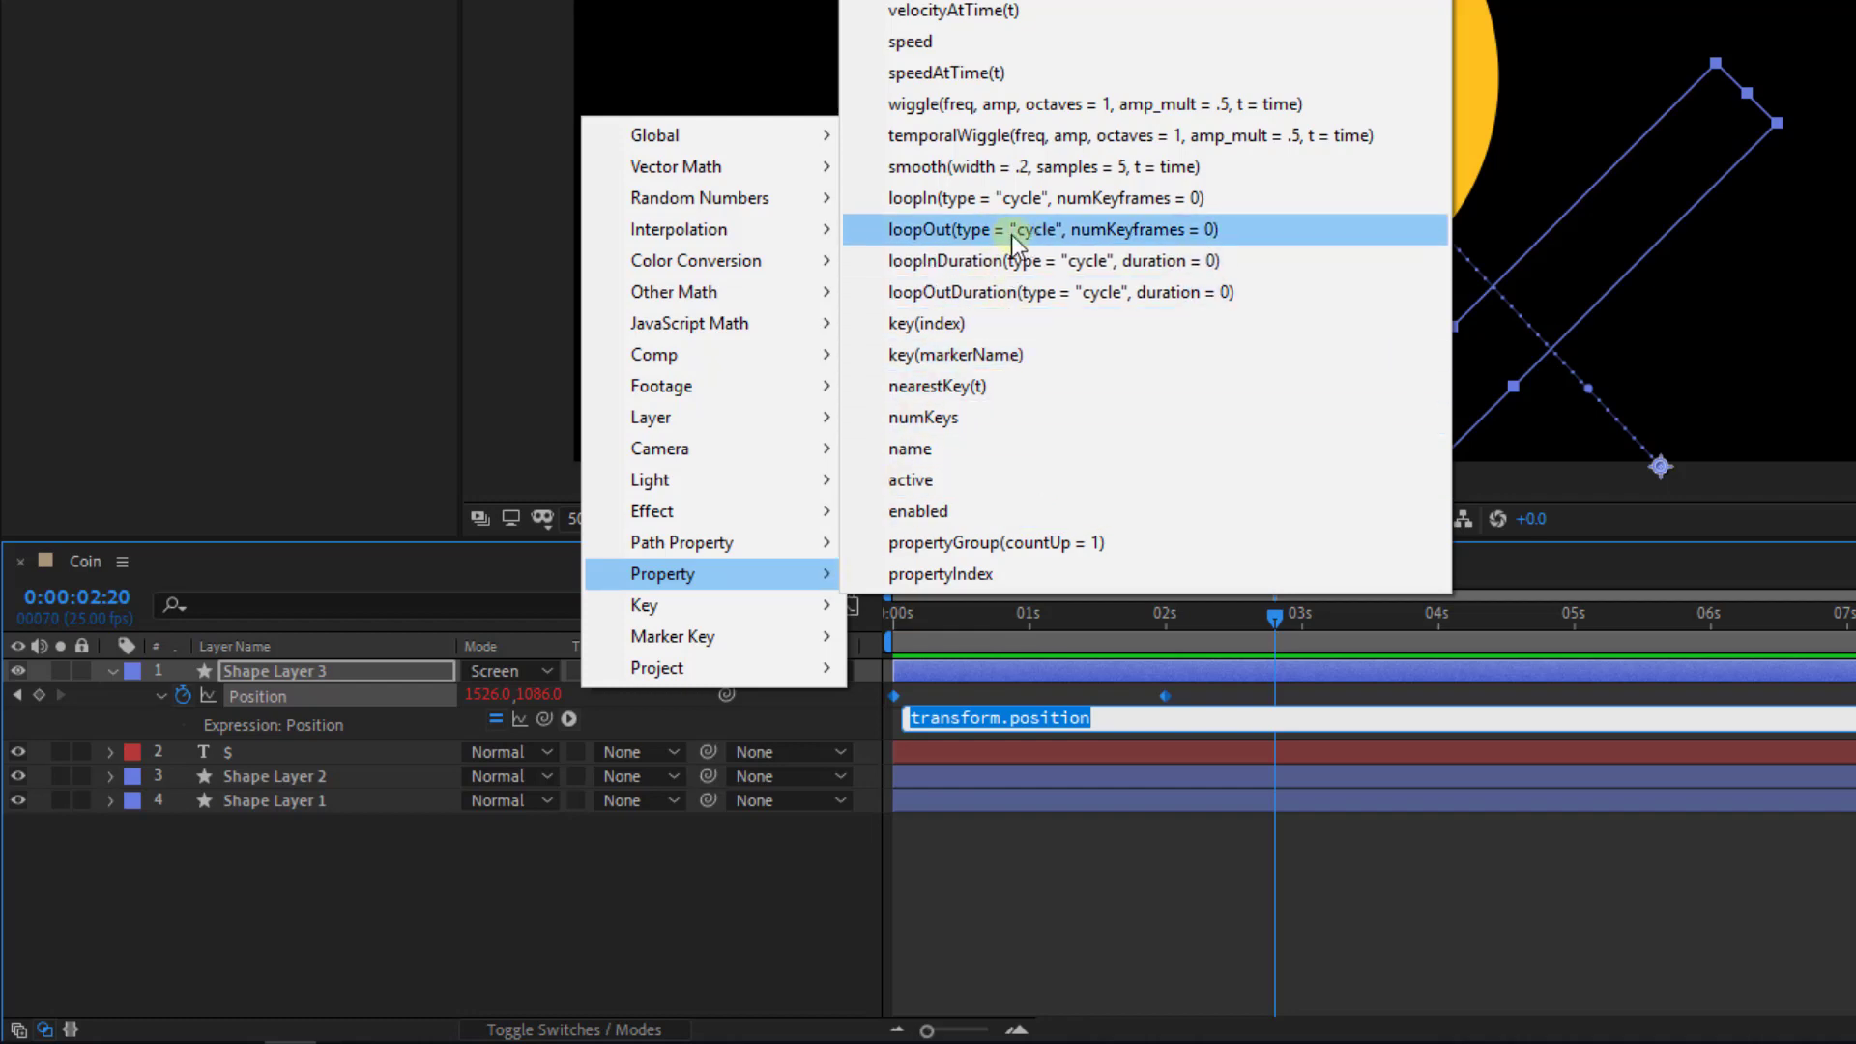
{"action": "left_click", "coordinate": [1223, 225]}
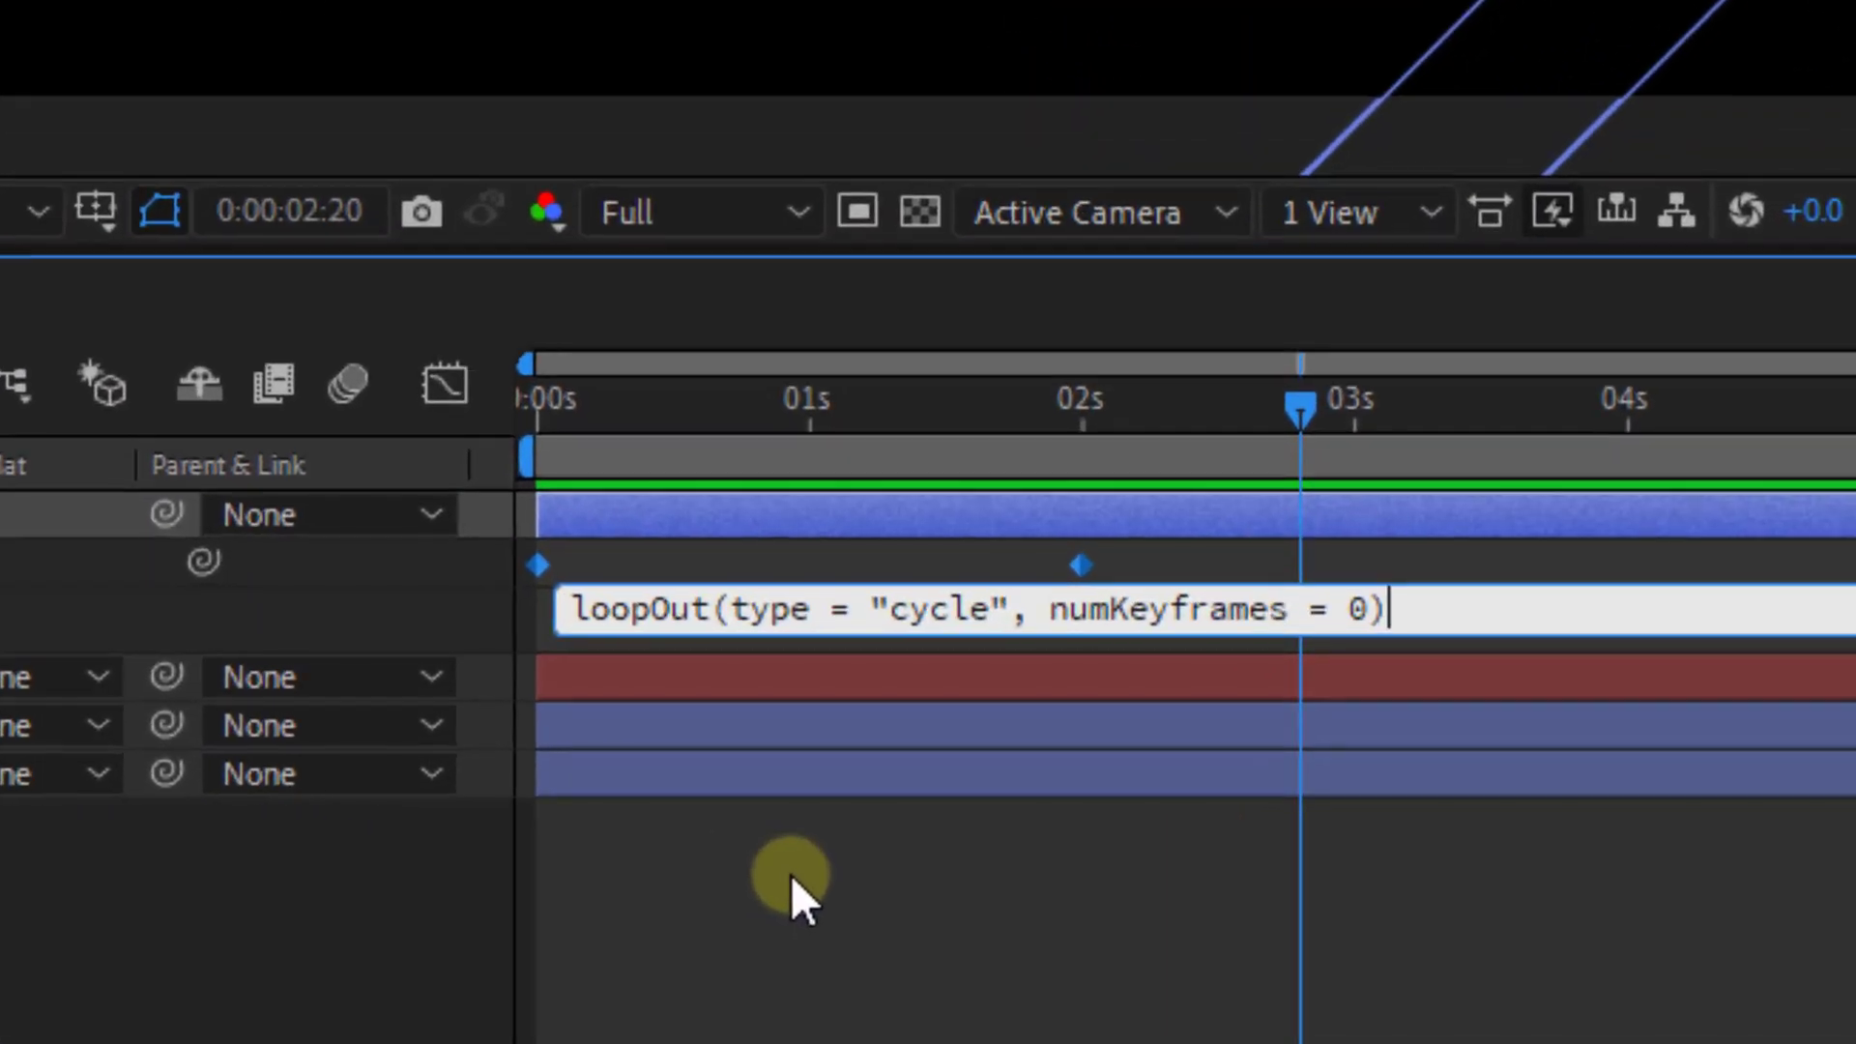
{"action": "left_click", "coordinate": [783, 878]}
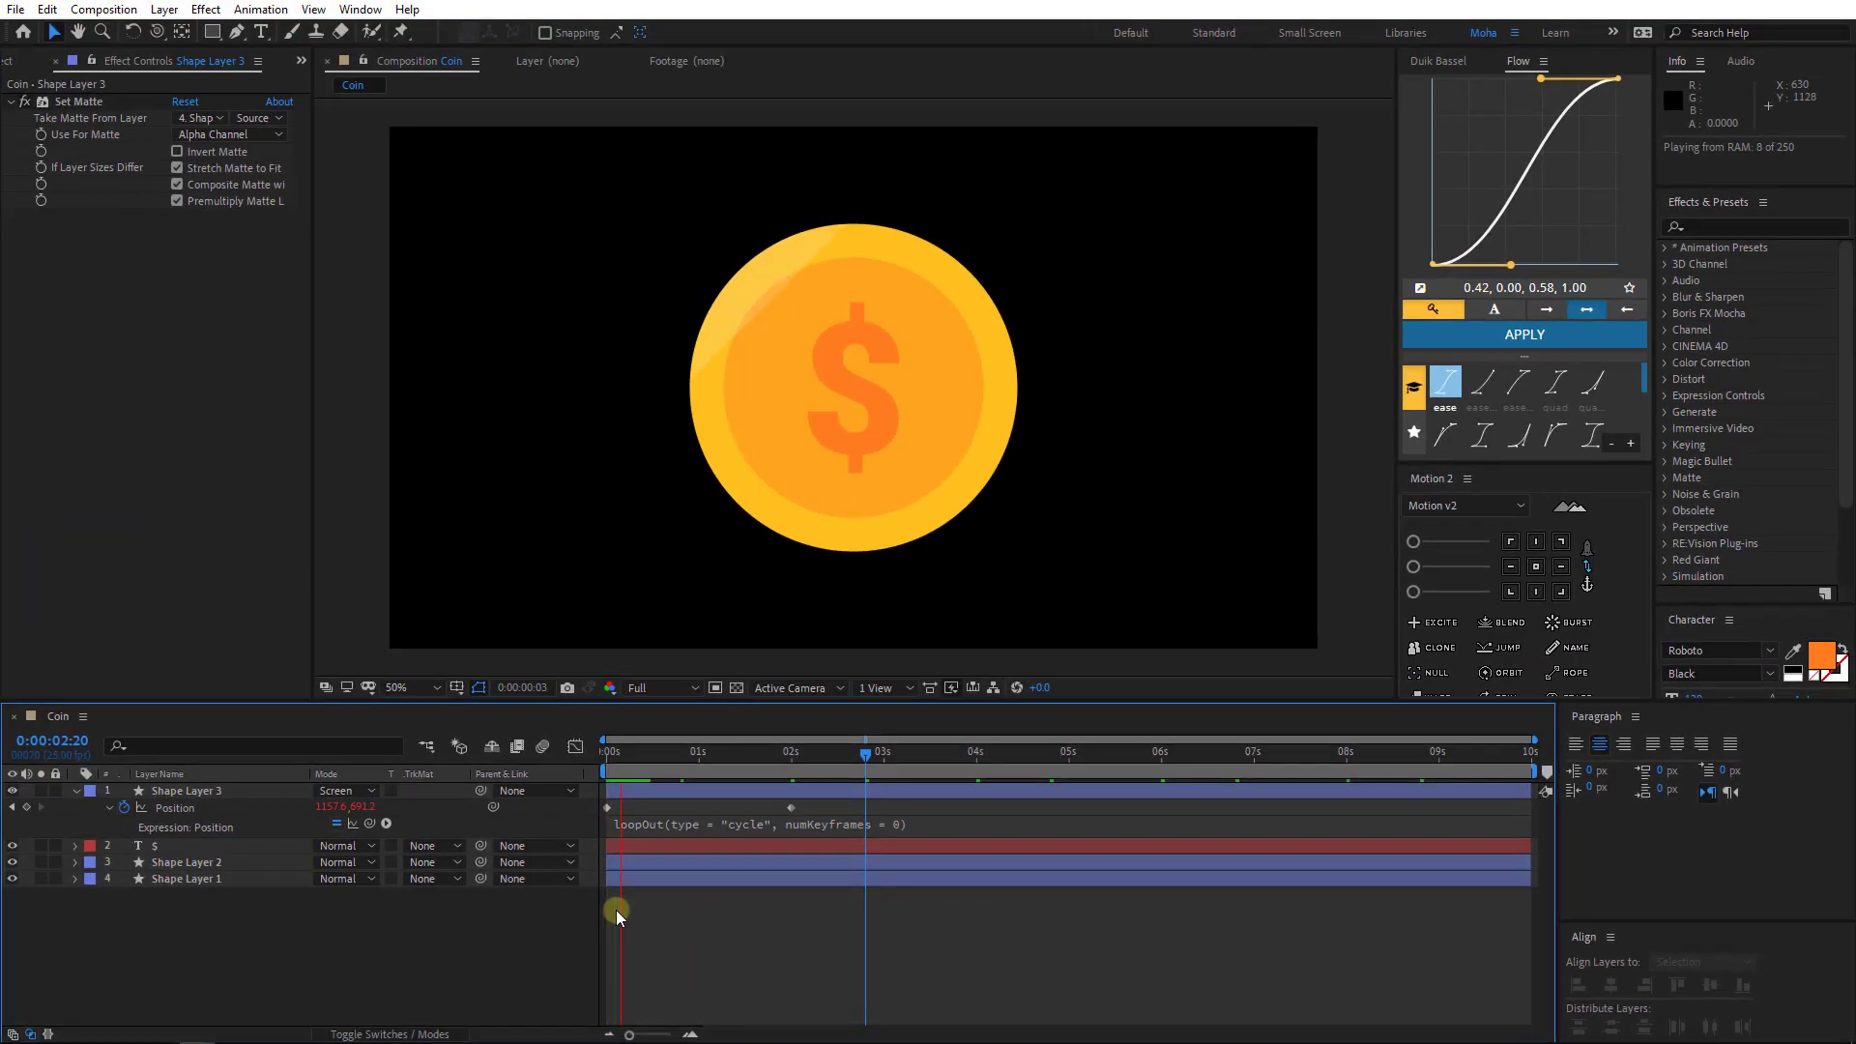
{"action": "key", "text": "KP_0"}
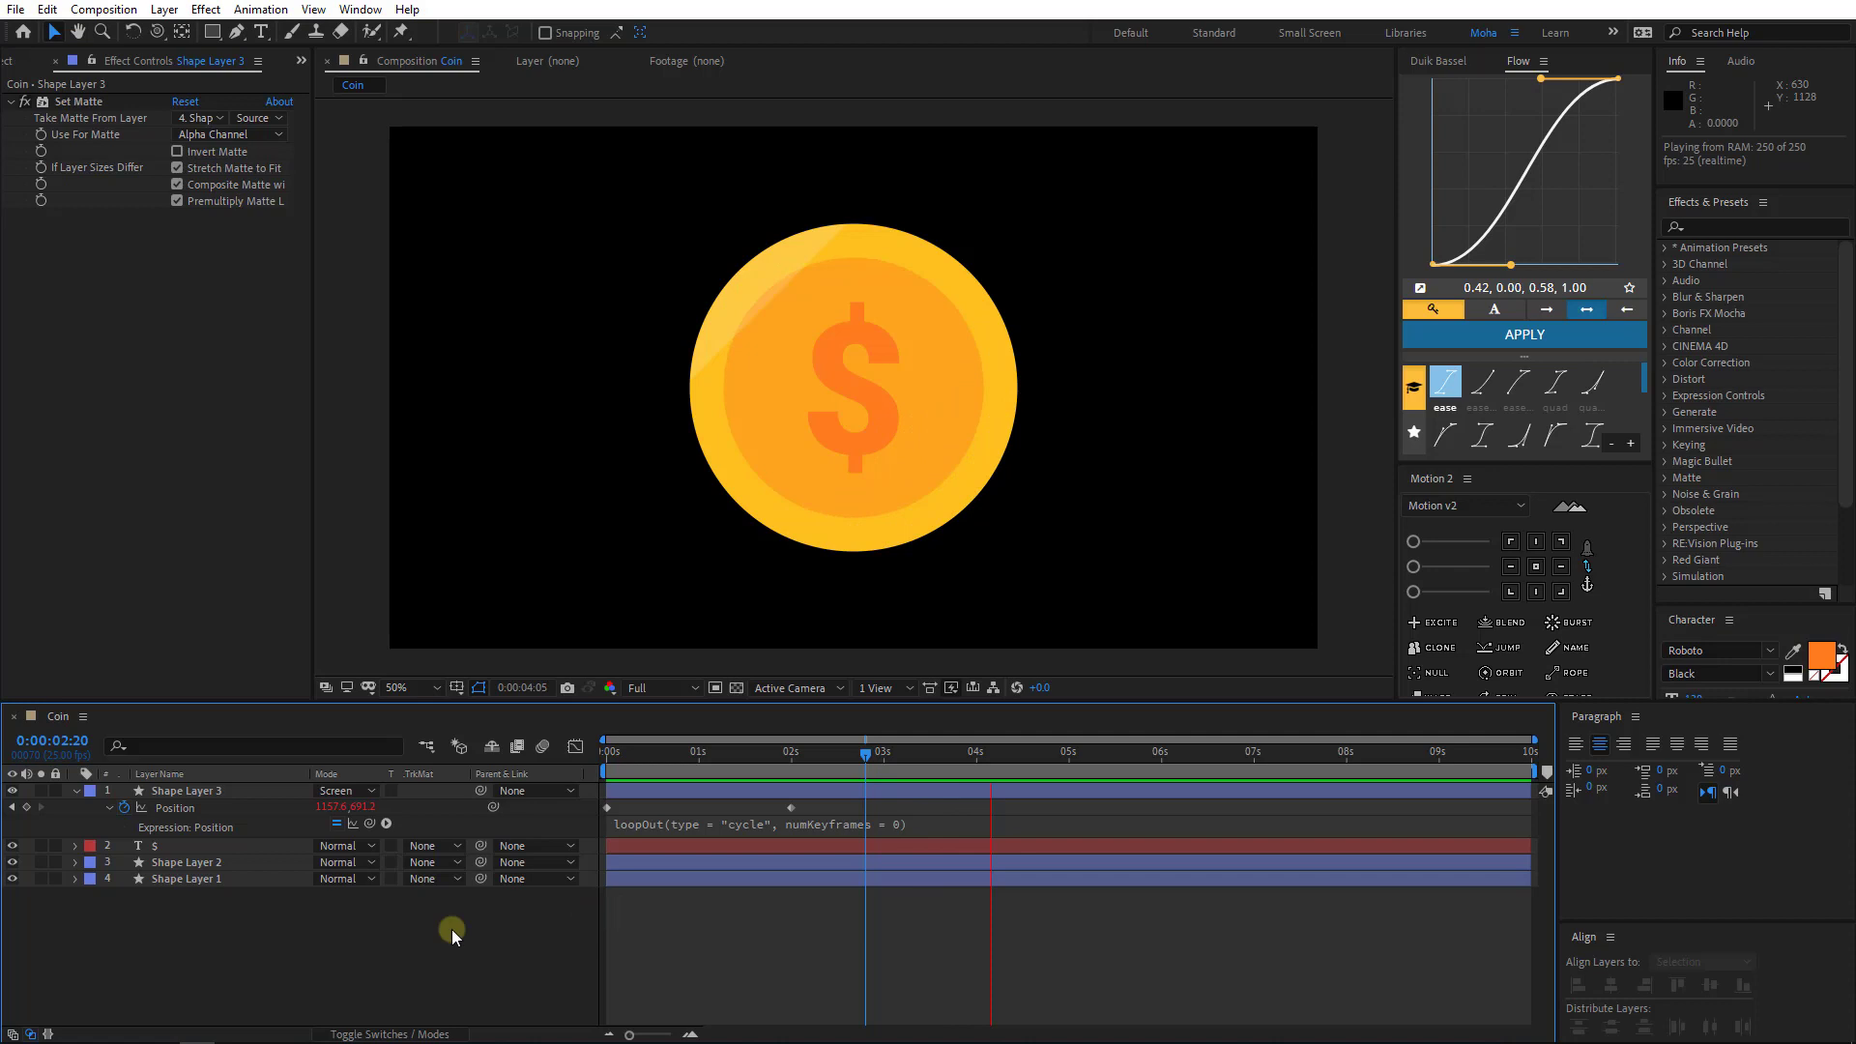
- Nest the Coin composition into a new composition, Coin 2, and show the layer switches
{"action": "left_click", "coordinate": [75, 791]}
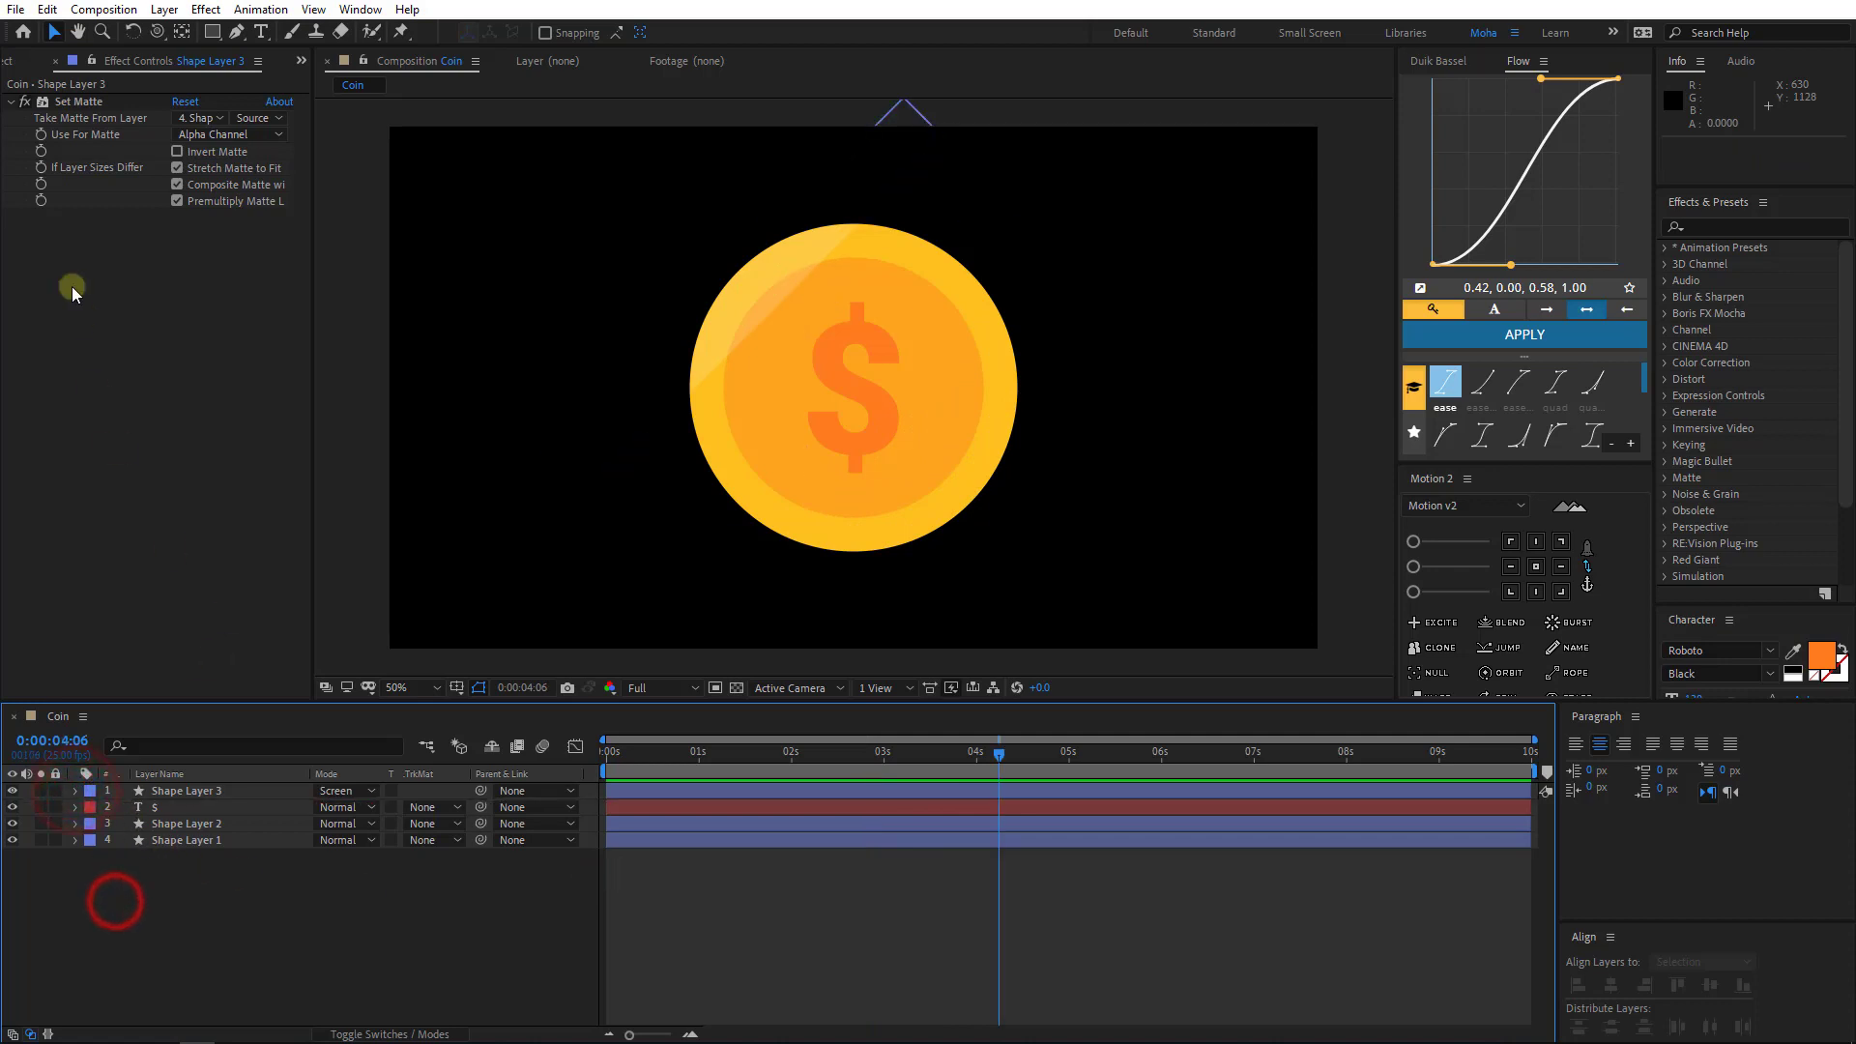
{"action": "left_click", "coordinate": [17, 61]}
{"action": "left_click", "coordinate": [818, 423]}
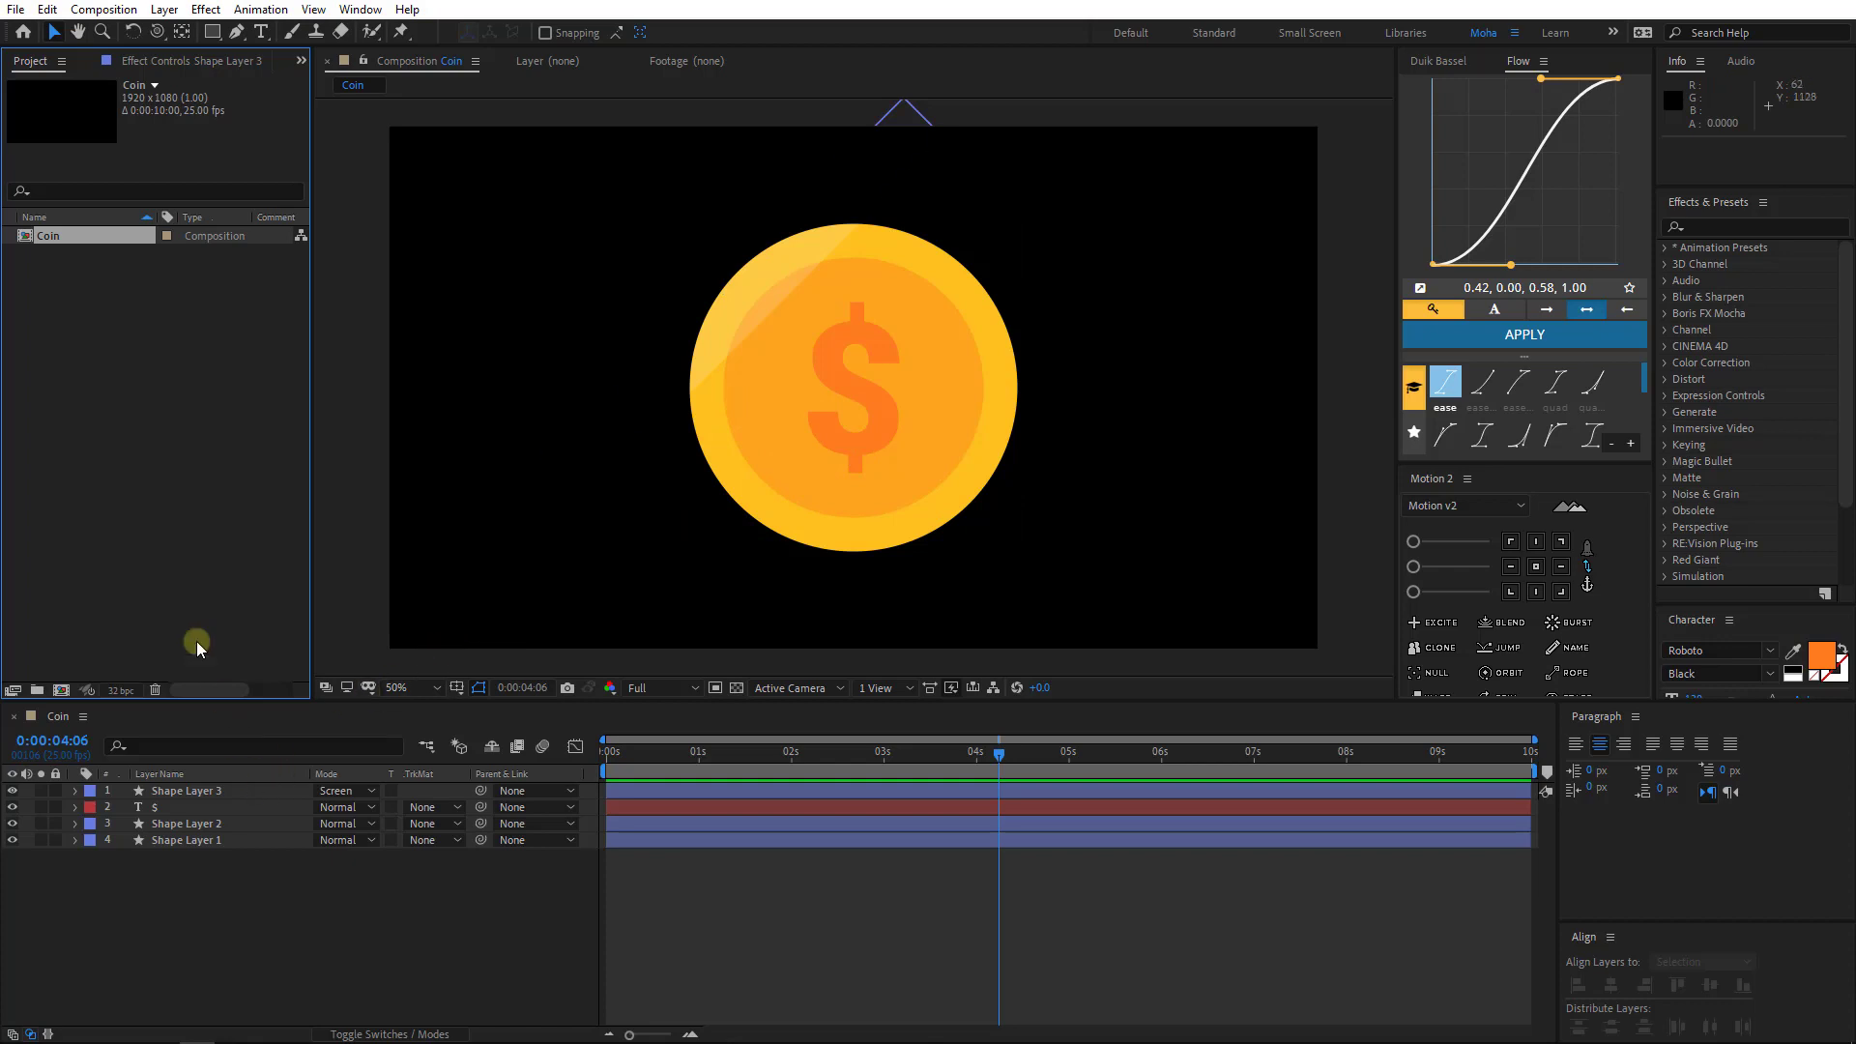
{"action": "left_click", "coordinate": [73, 328]}
{"action": "left_click_drag", "start_coordinate": [54, 234], "coordinate": [70, 250]}
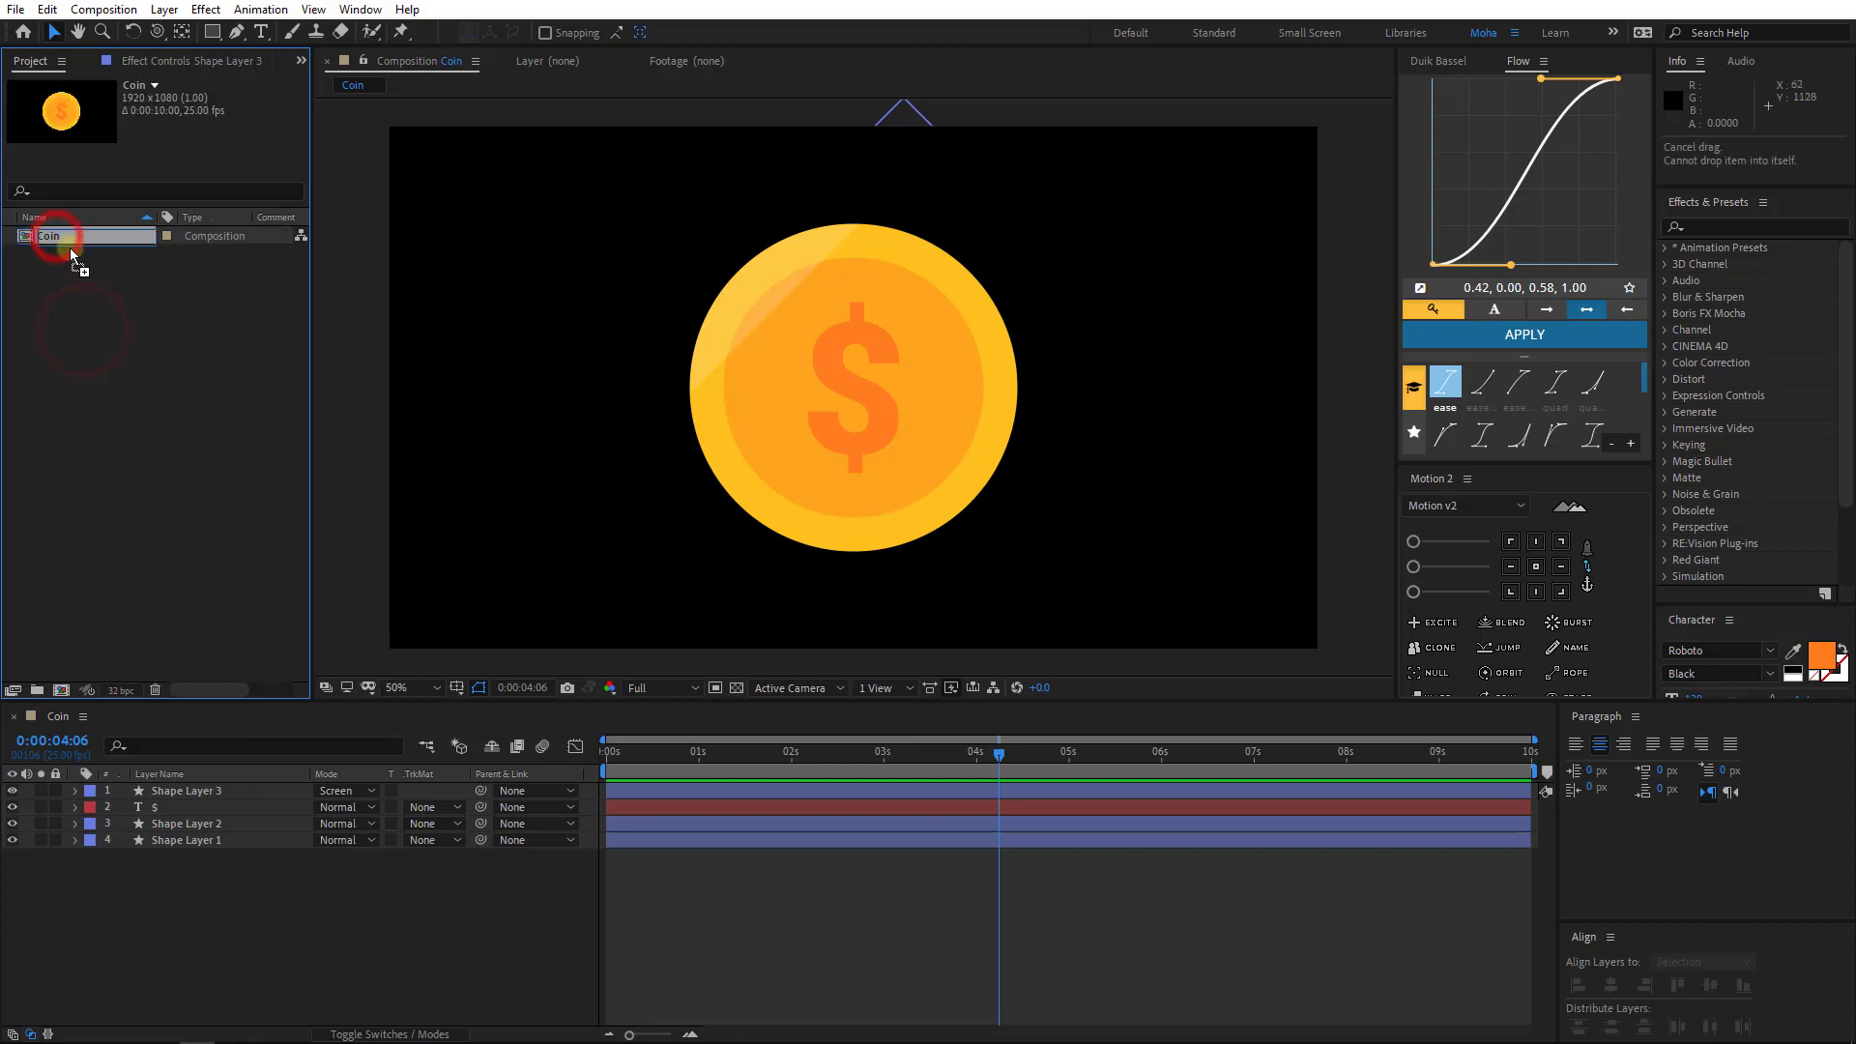
{"action": "left_click_drag", "start_coordinate": [65, 686], "coordinate": [64, 690]}
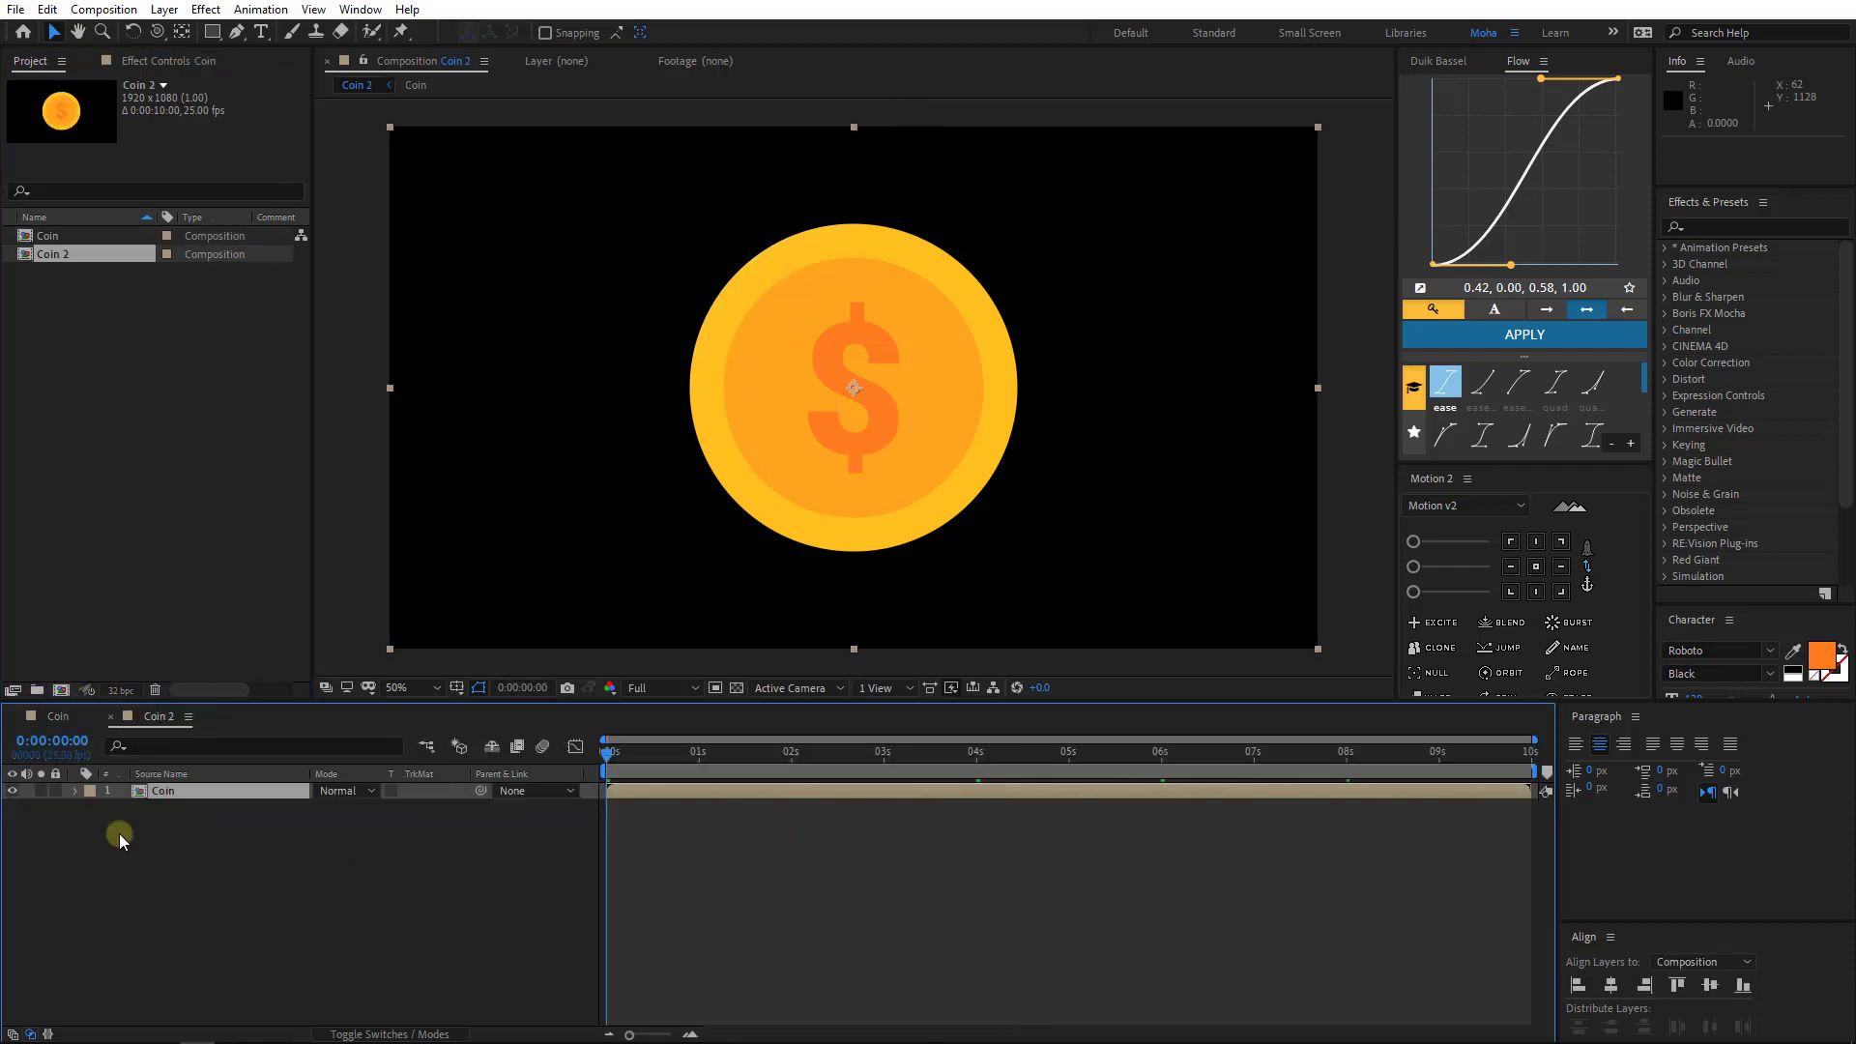
{"action": "left_click", "coordinate": [164, 866]}
{"action": "left_click", "coordinate": [223, 790]}
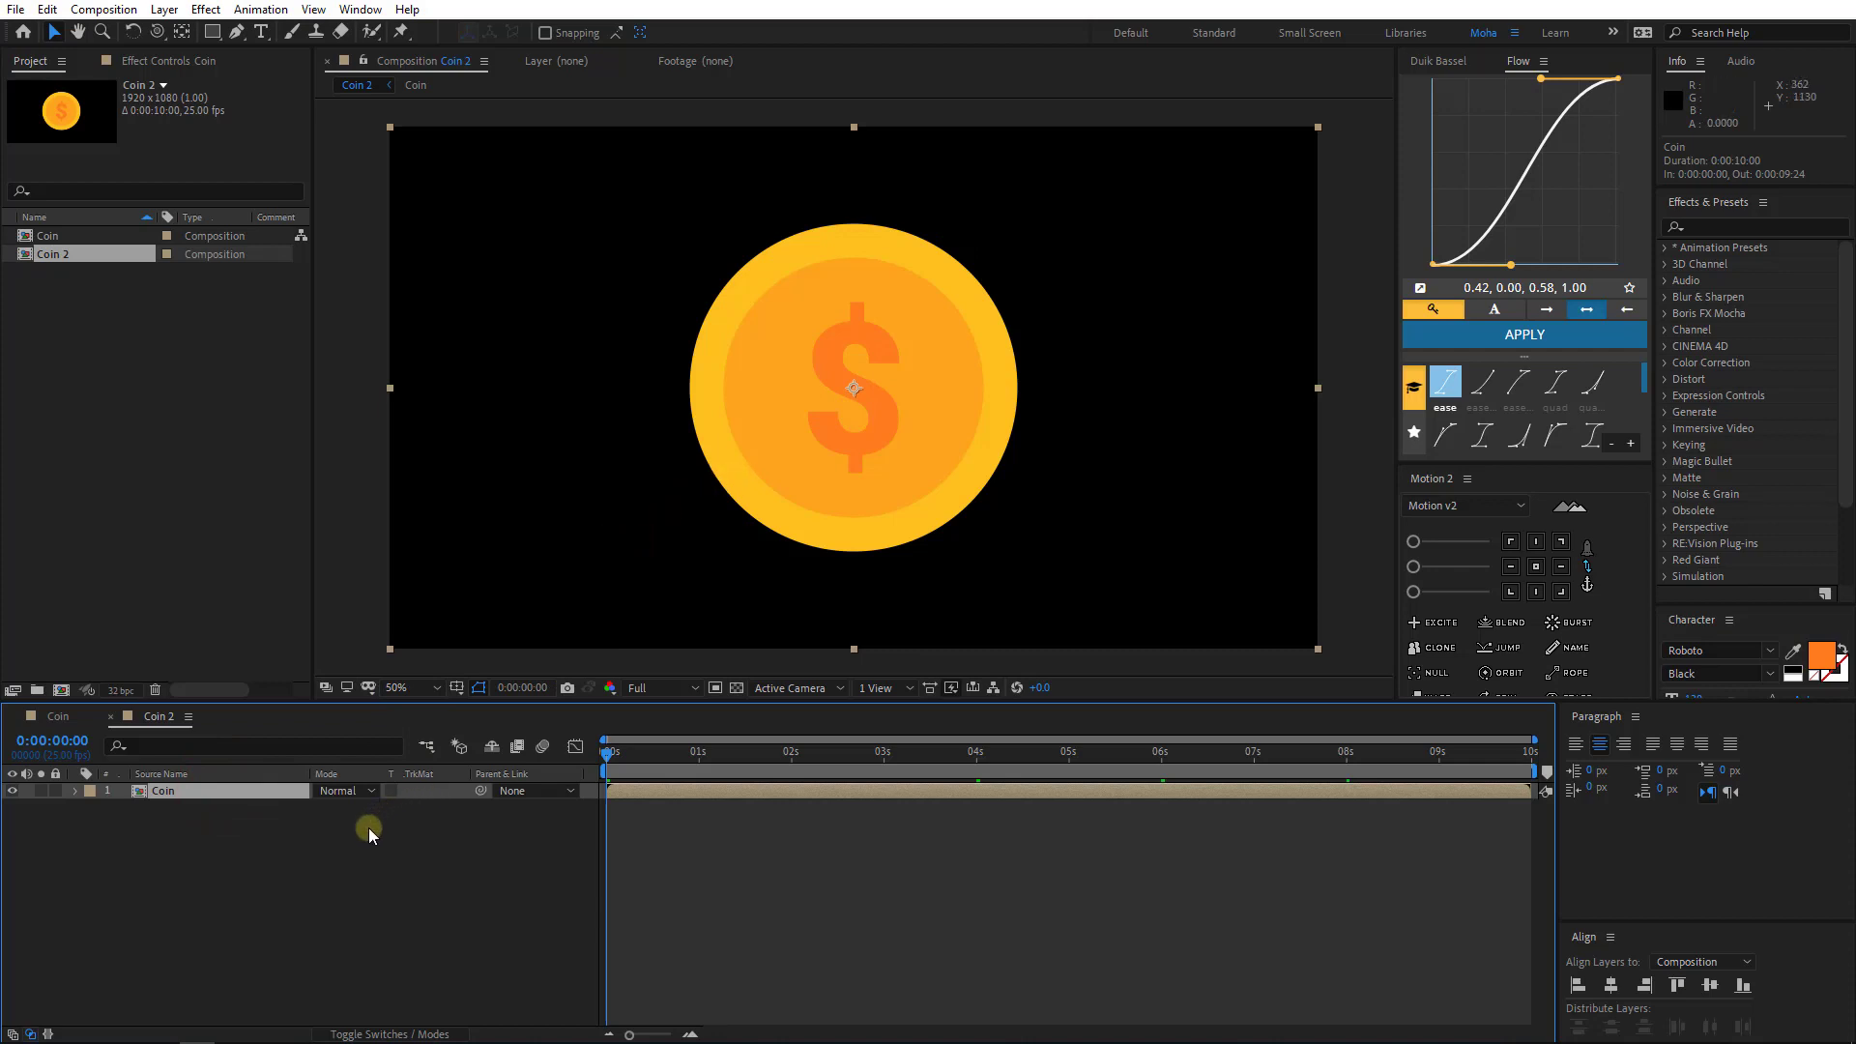
{"action": "left_click", "coordinate": [407, 1032]}
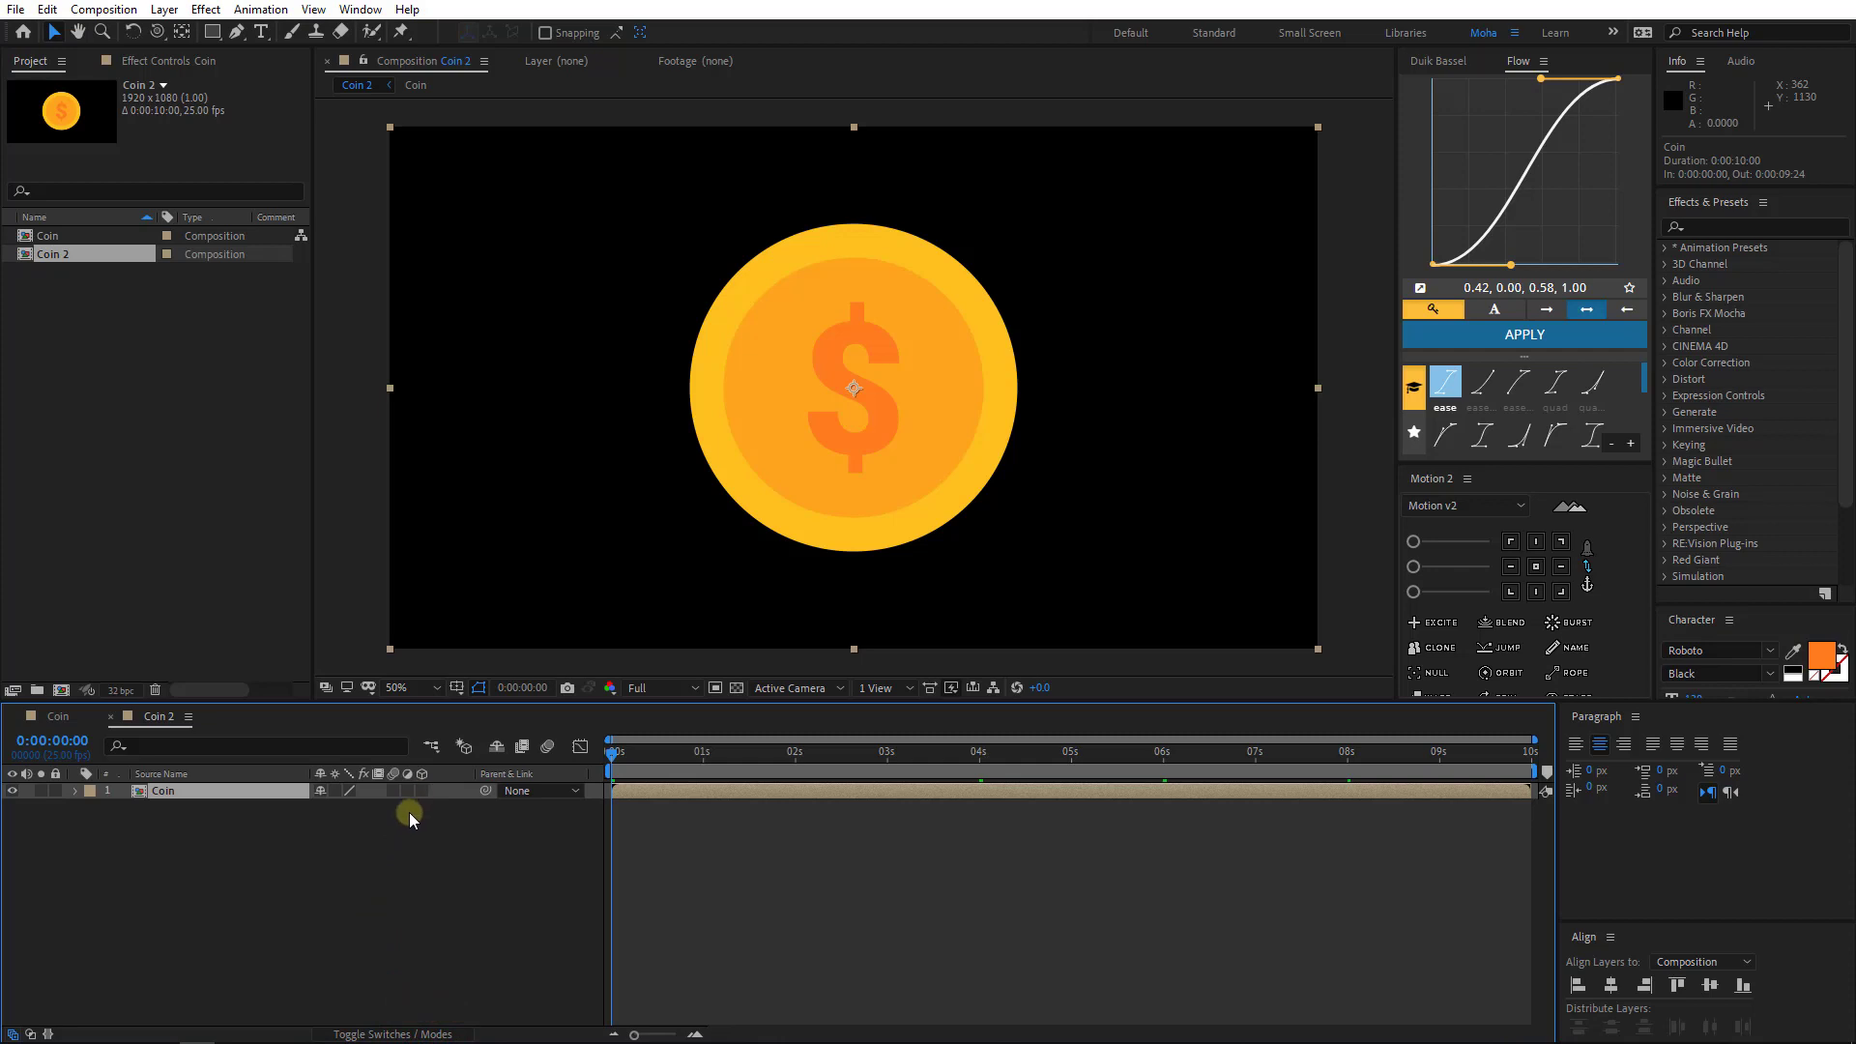
- Make the Coin layer 3D, separate its Position dimensions, and add an index-1 Z expression
{"action": "key", "text": "F4"}
{"action": "key", "text": "F4"}
{"action": "key", "text": "F4"}
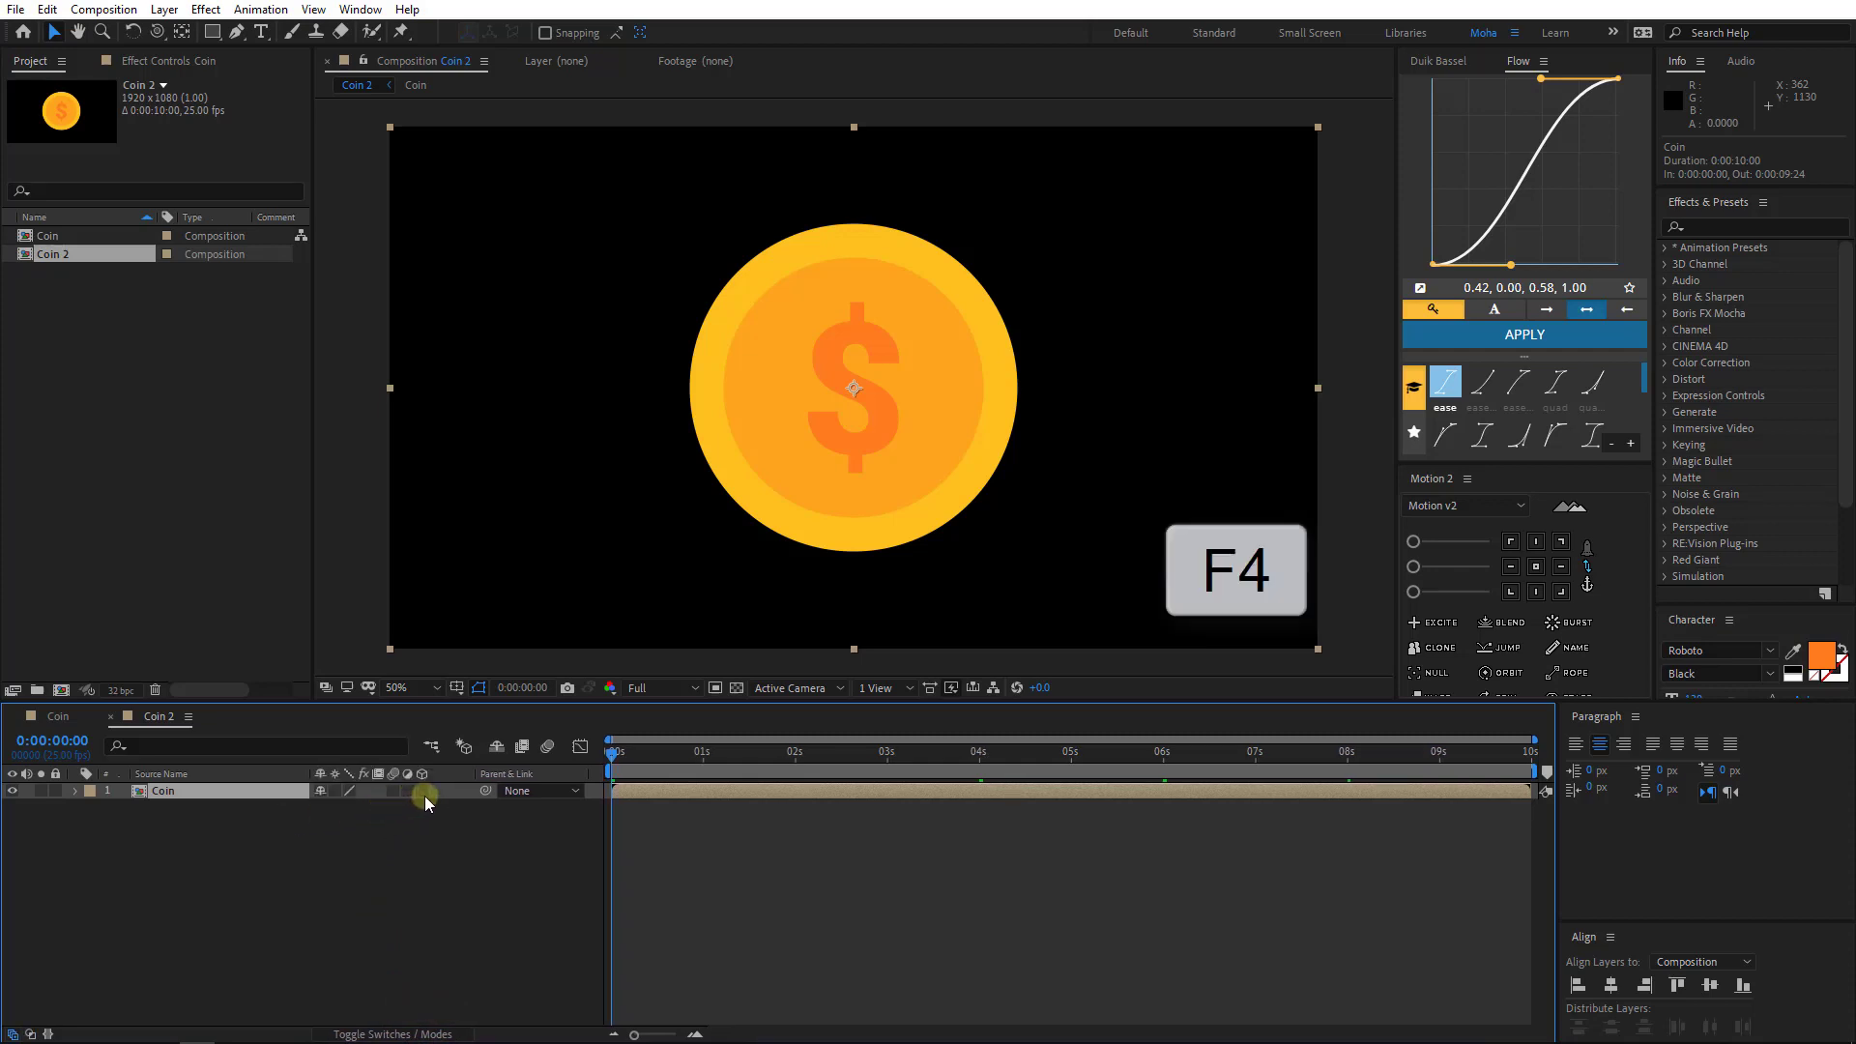
{"action": "left_click", "coordinate": [421, 794]}
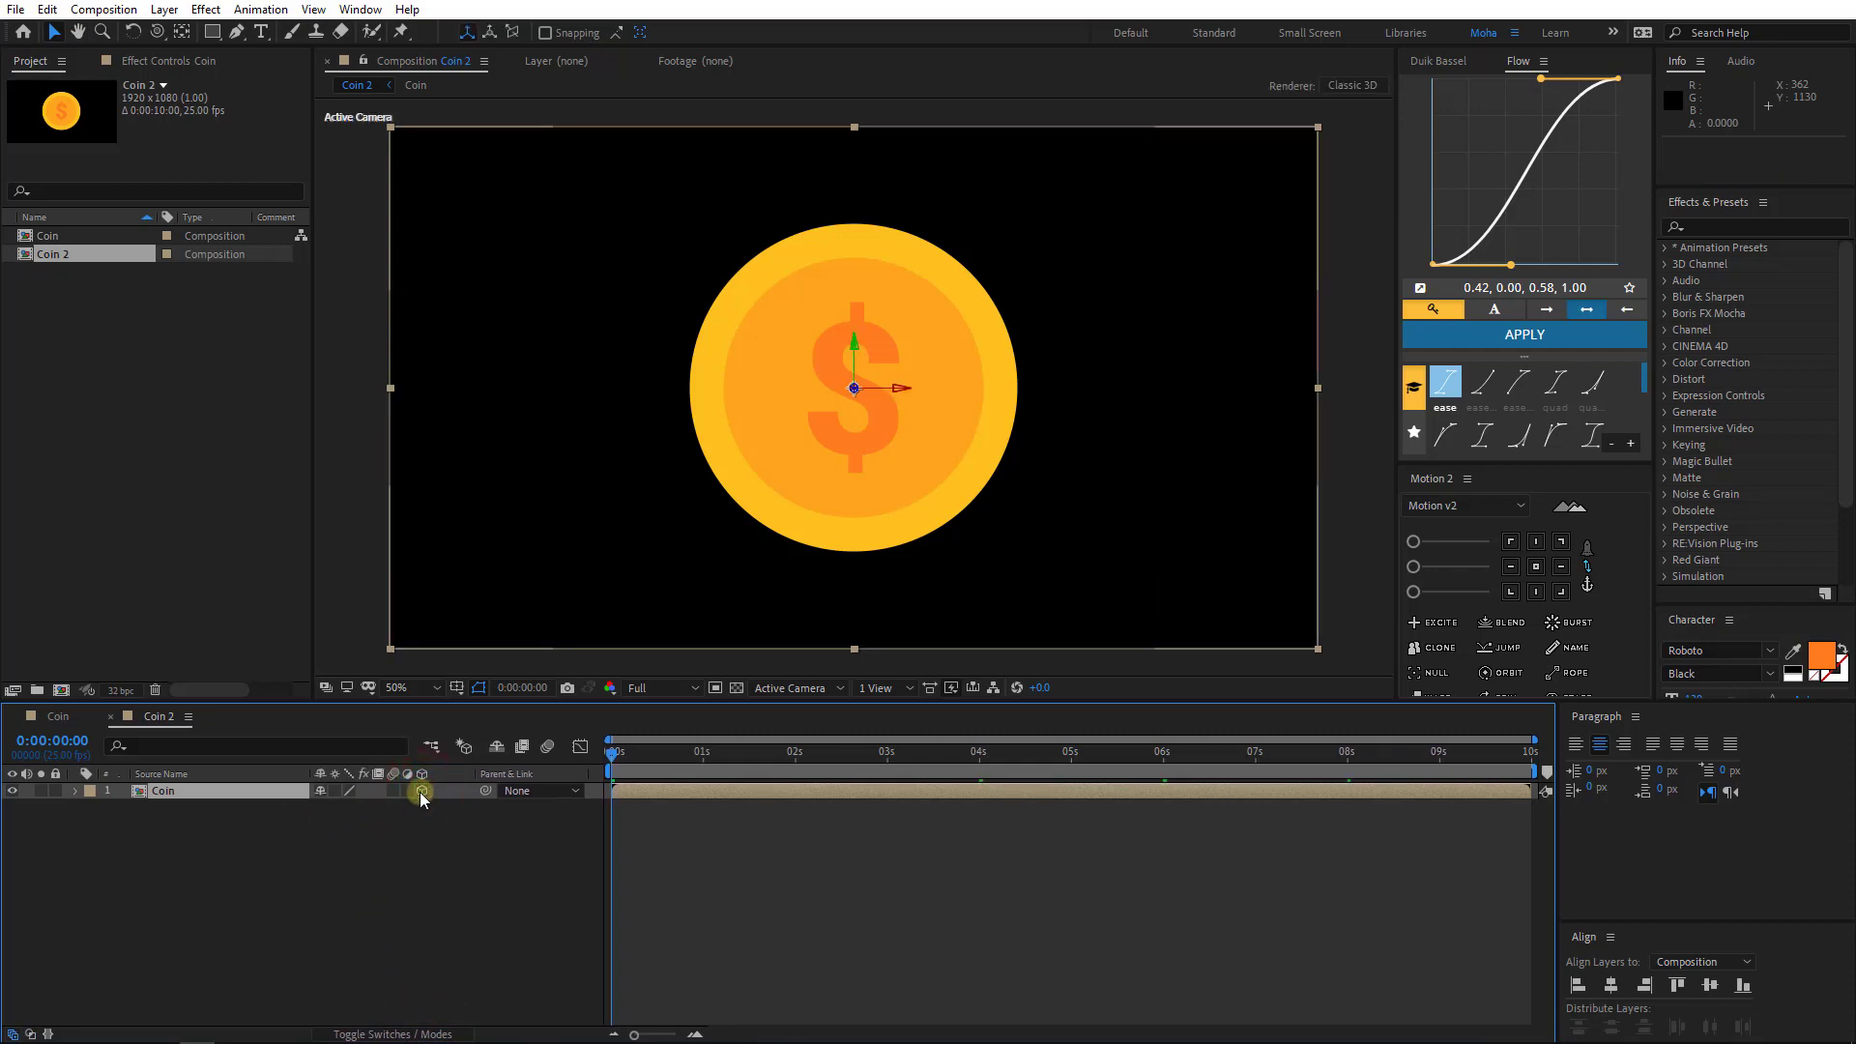
{"action": "left_click", "coordinate": [261, 790]}
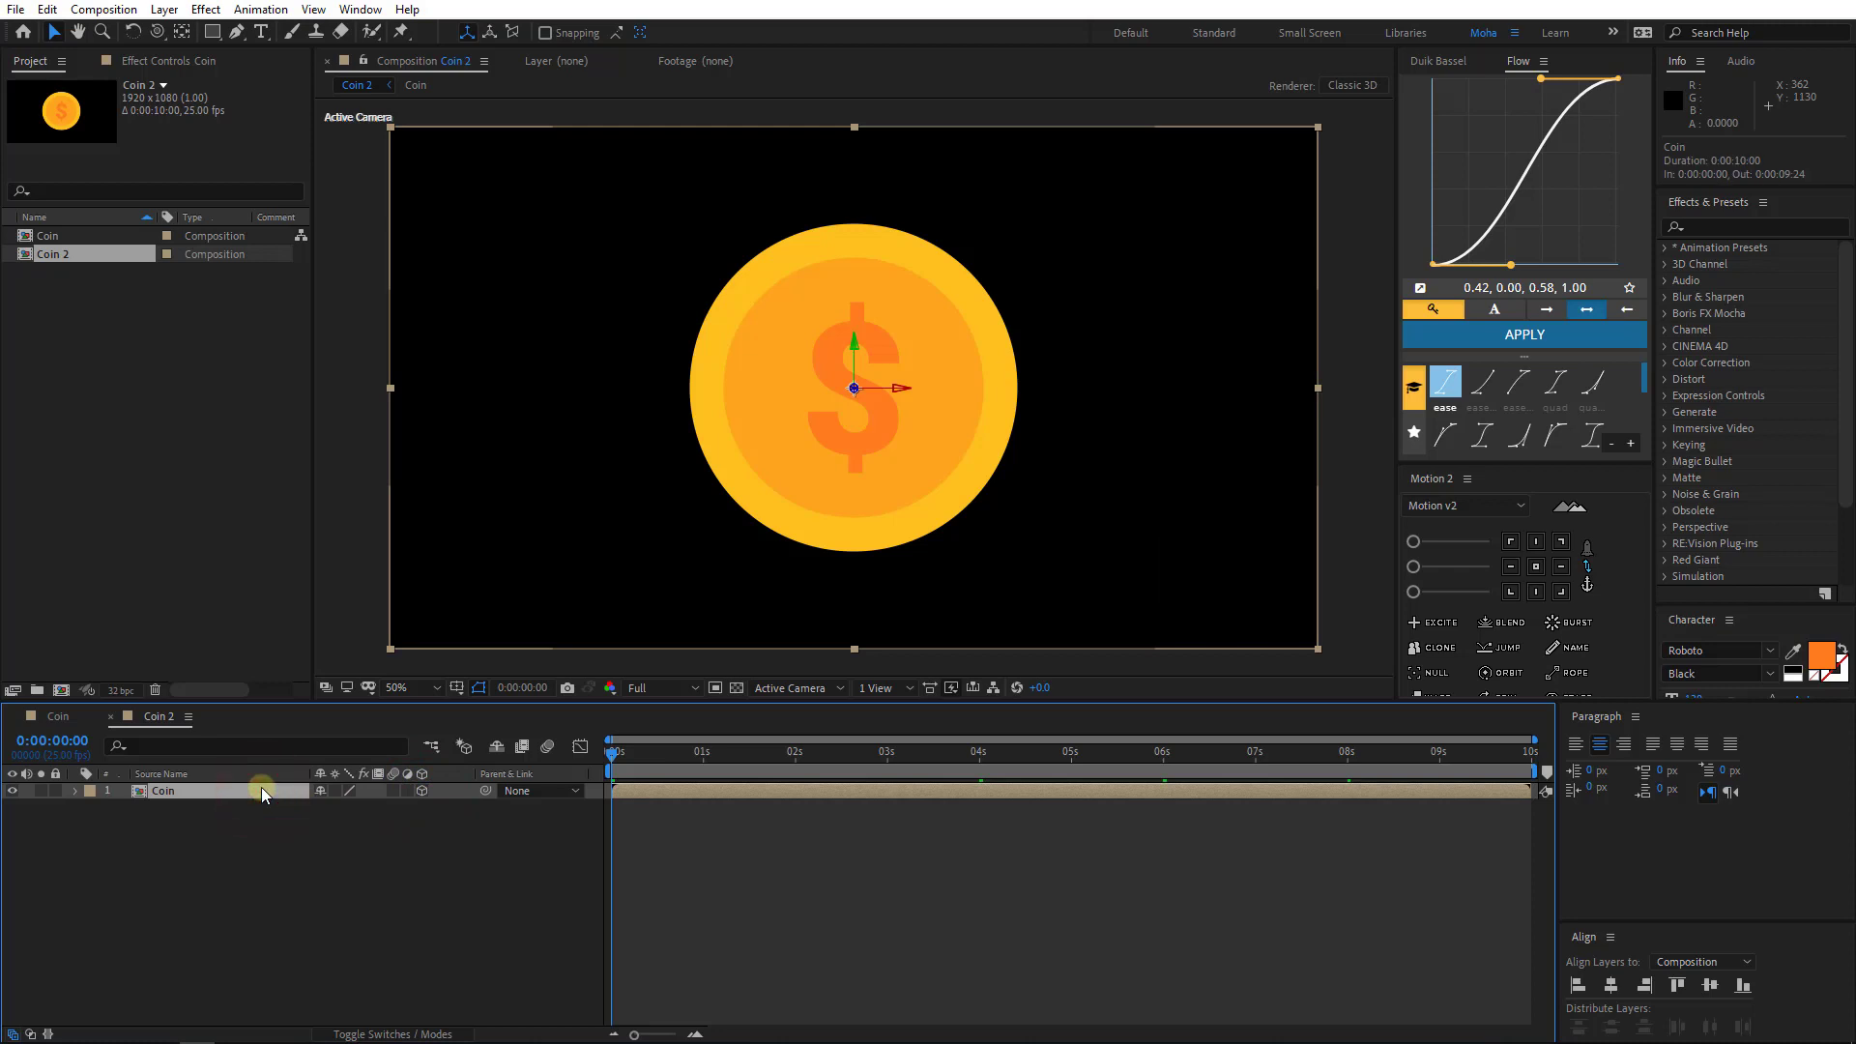
{"action": "key", "text": "p"}
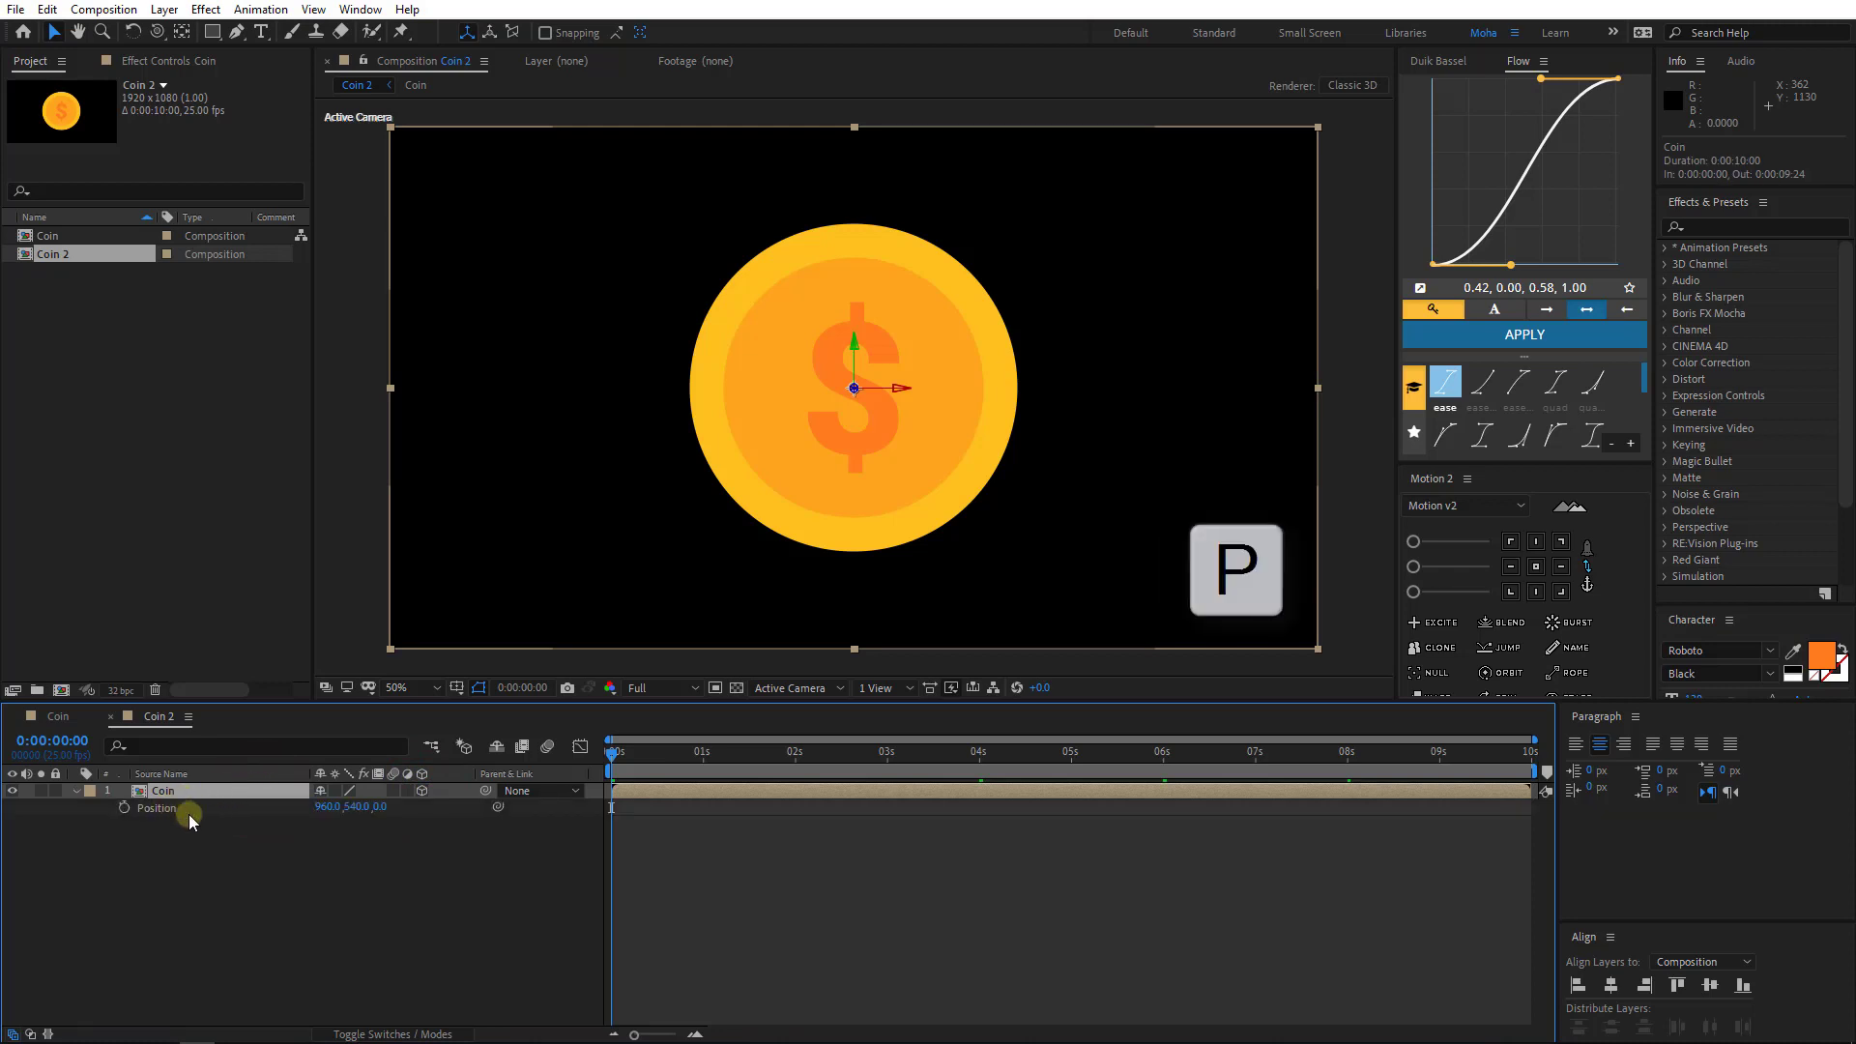
{"action": "right_click", "coordinate": [151, 808]}
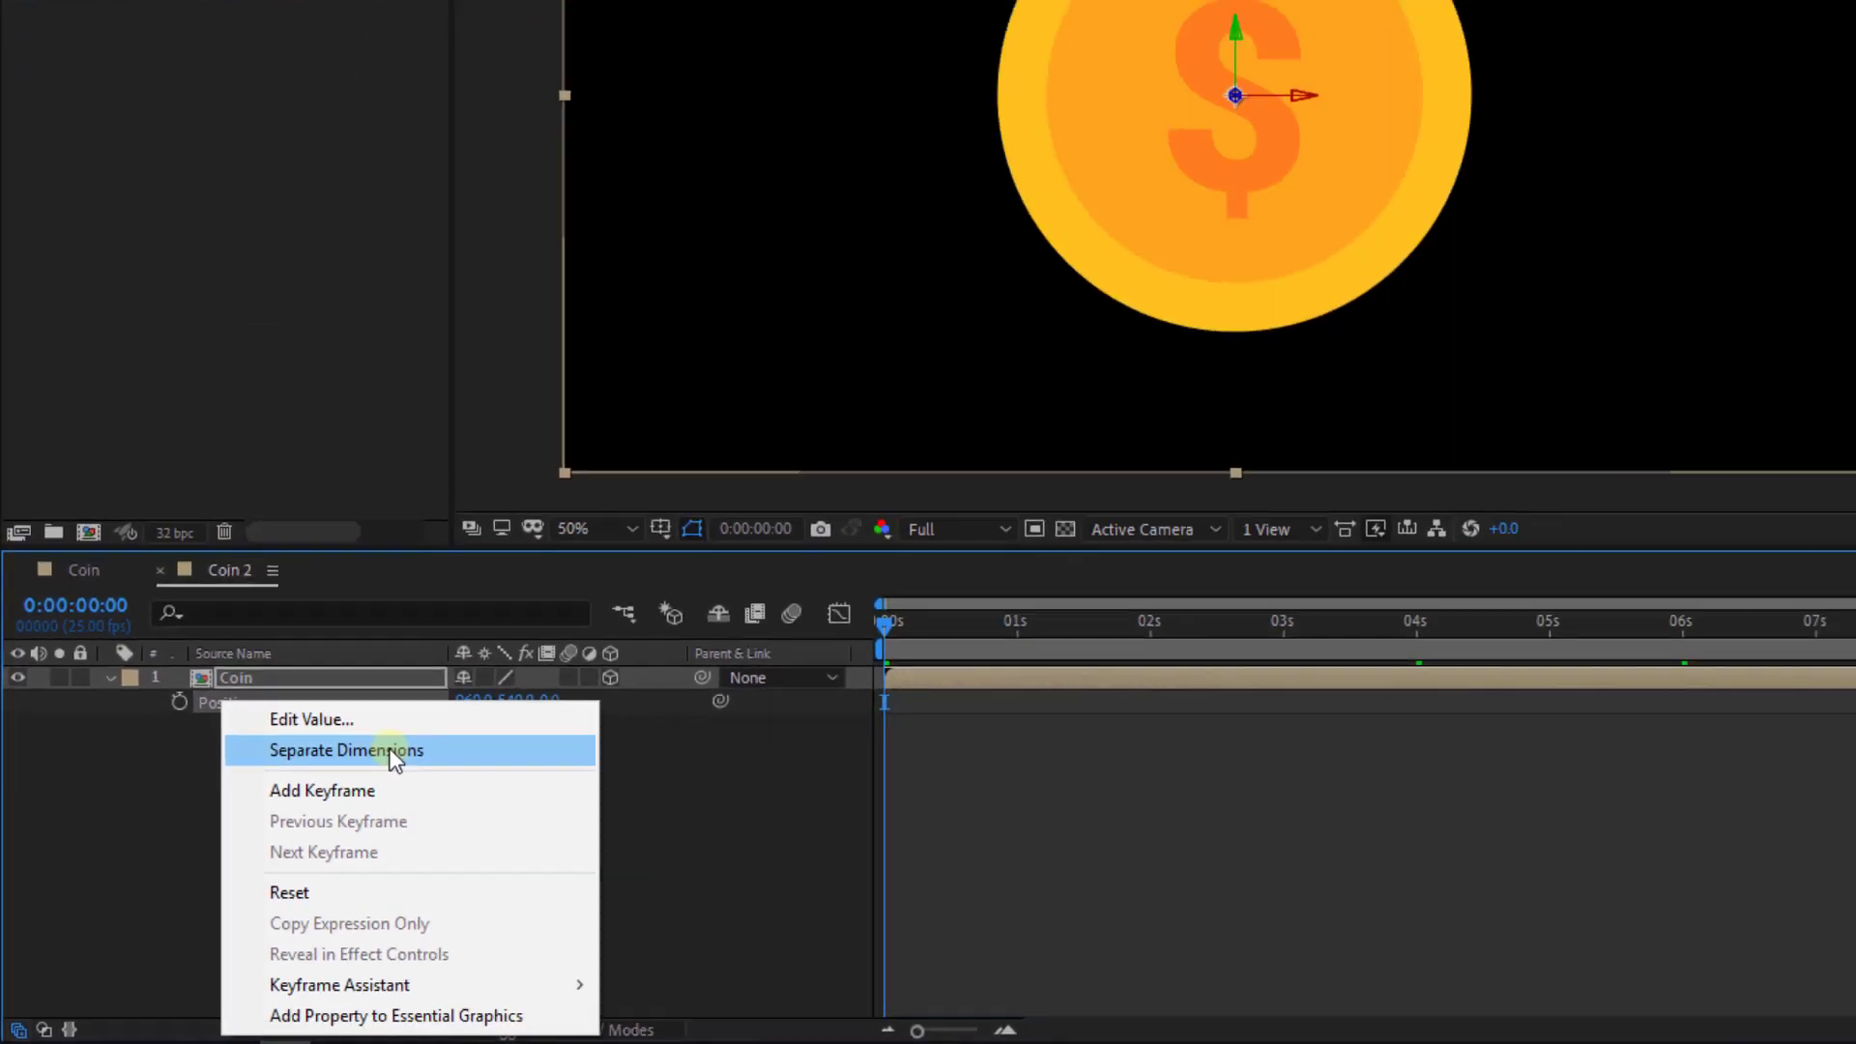
{"action": "left_click", "coordinate": [590, 595]}
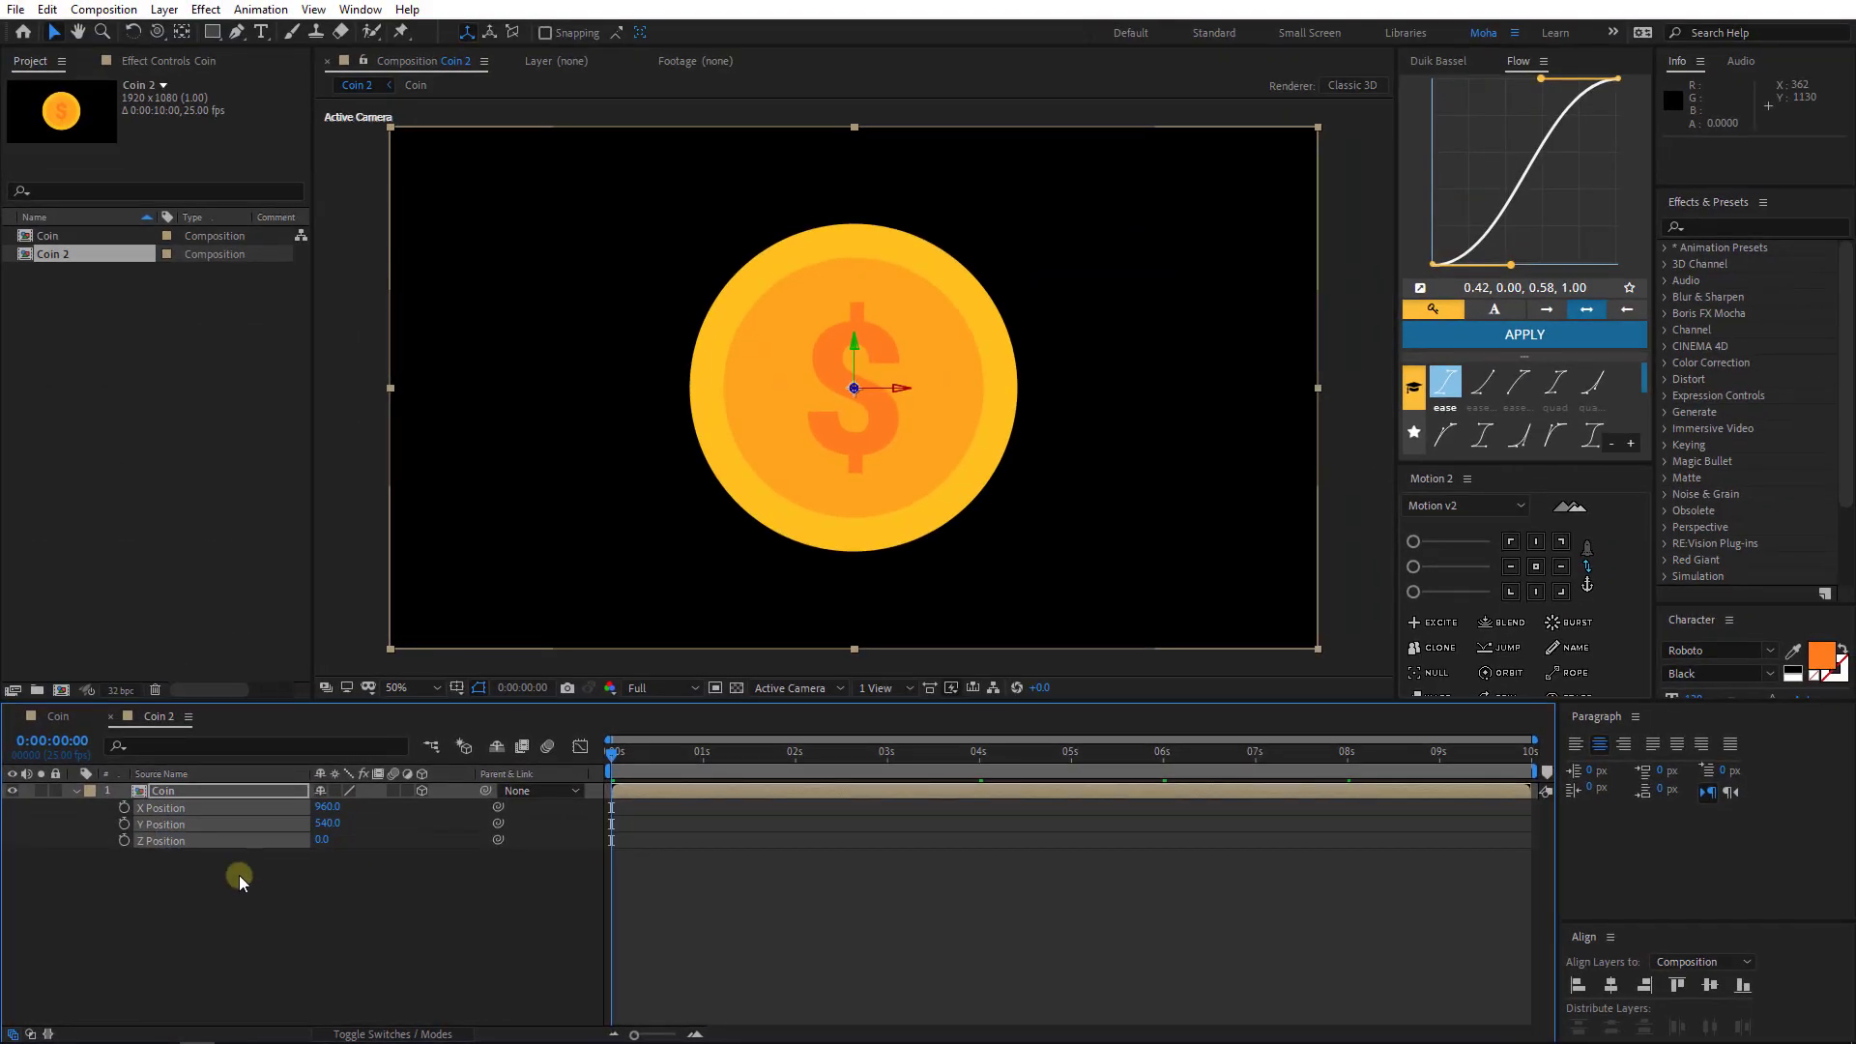
{"action": "left_click", "coordinate": [239, 875]}
{"action": "left_click", "coordinate": [180, 842]}
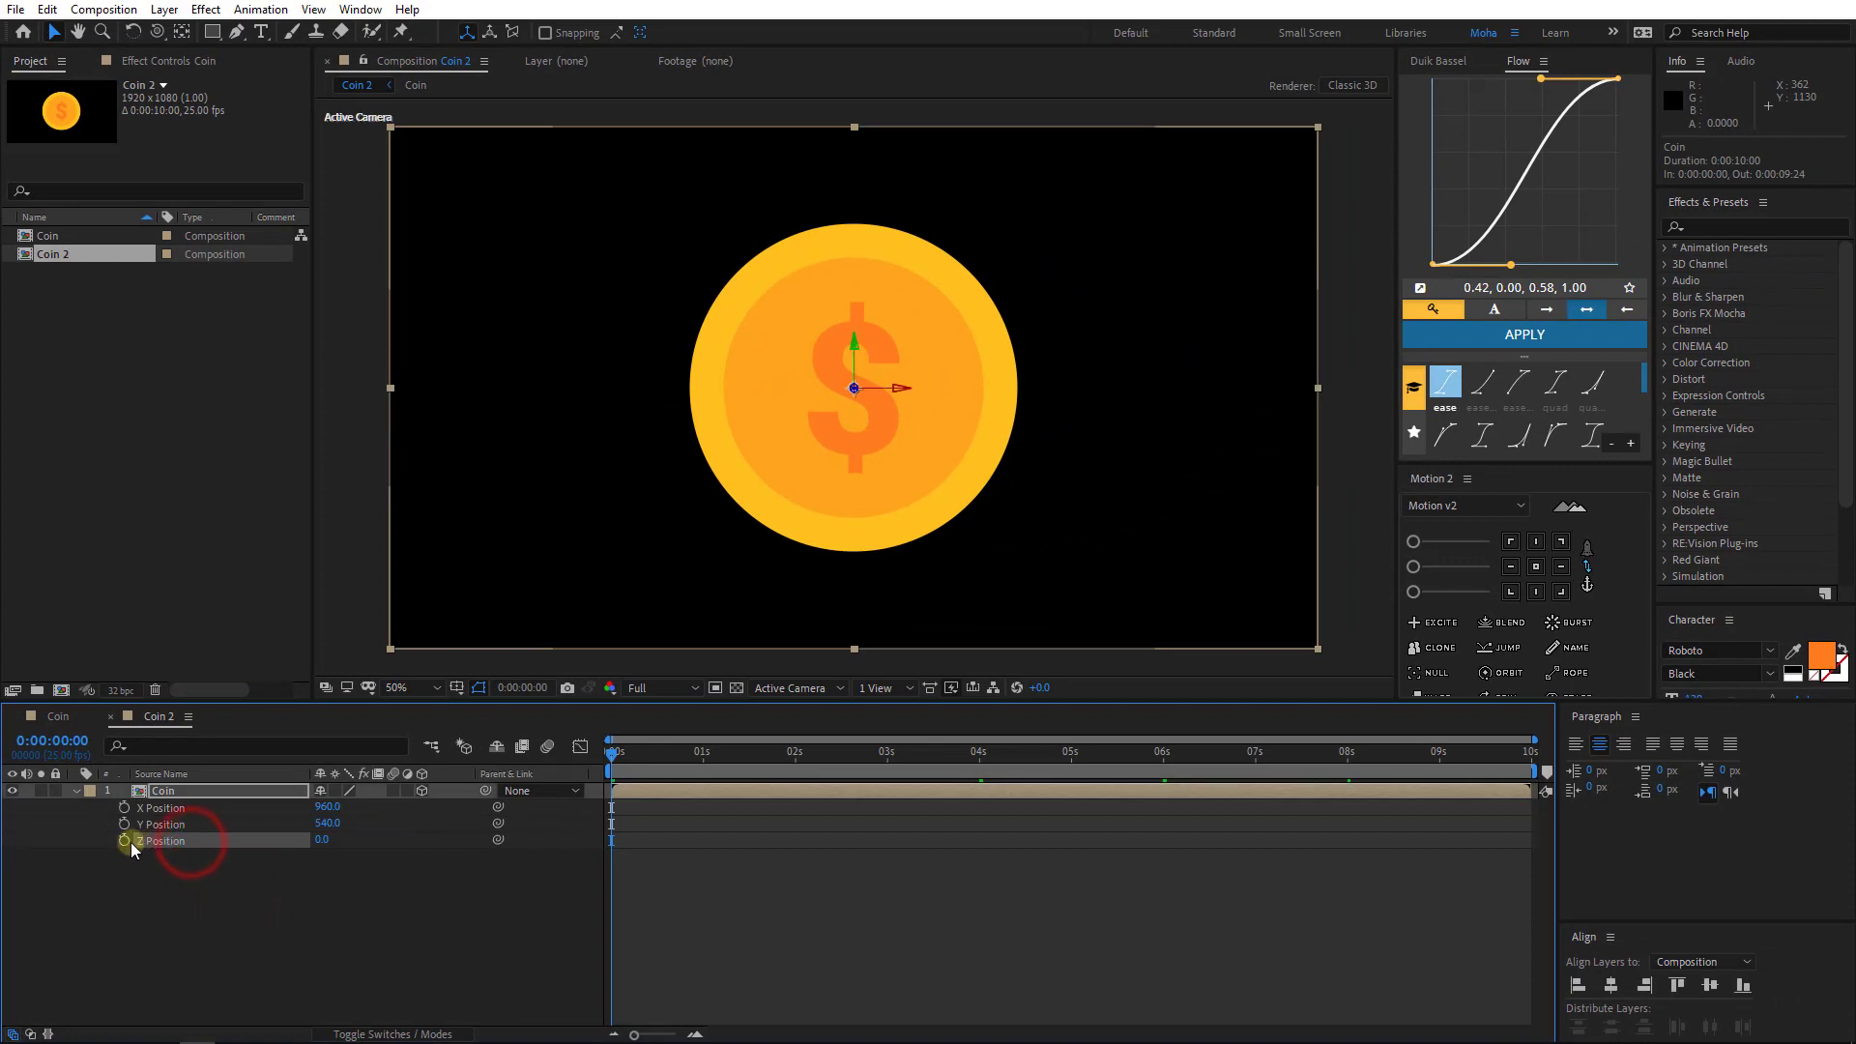
{"action": "key", "text": "alt"}
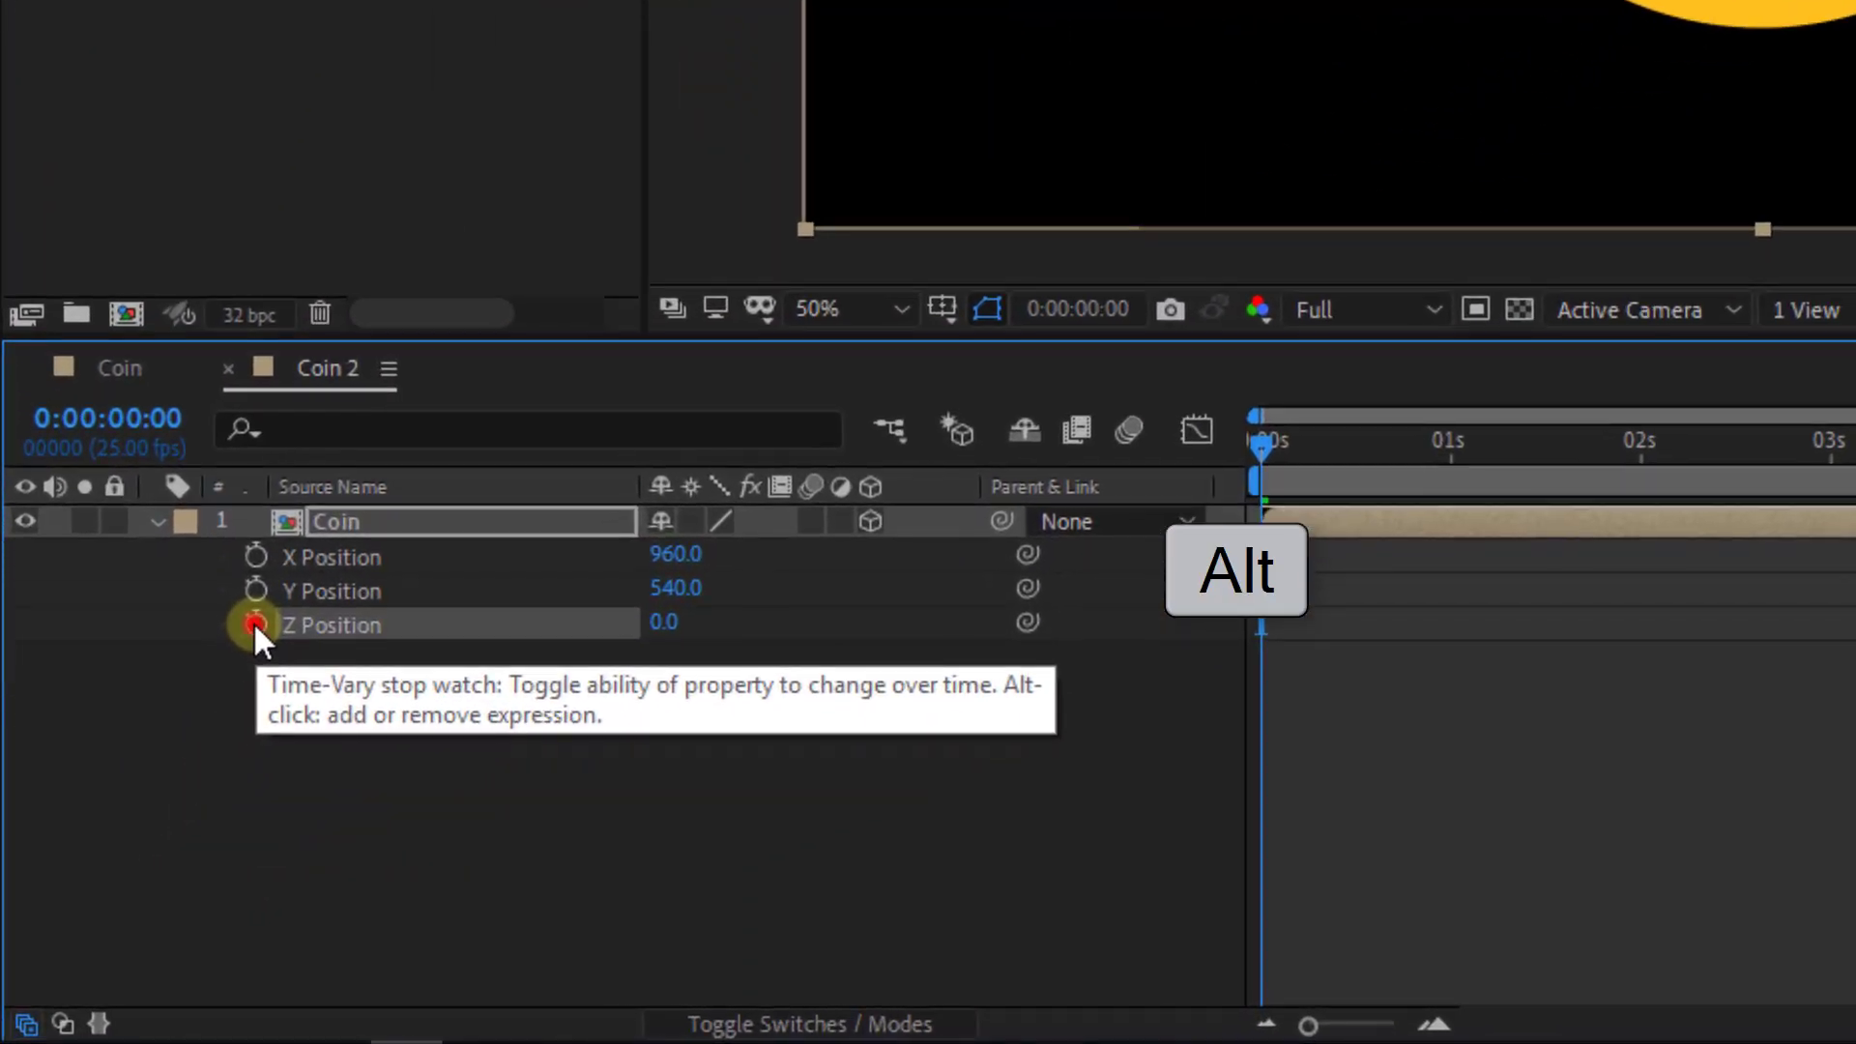
{"action": "left_click", "coordinate": [255, 621], "text": "alt"}
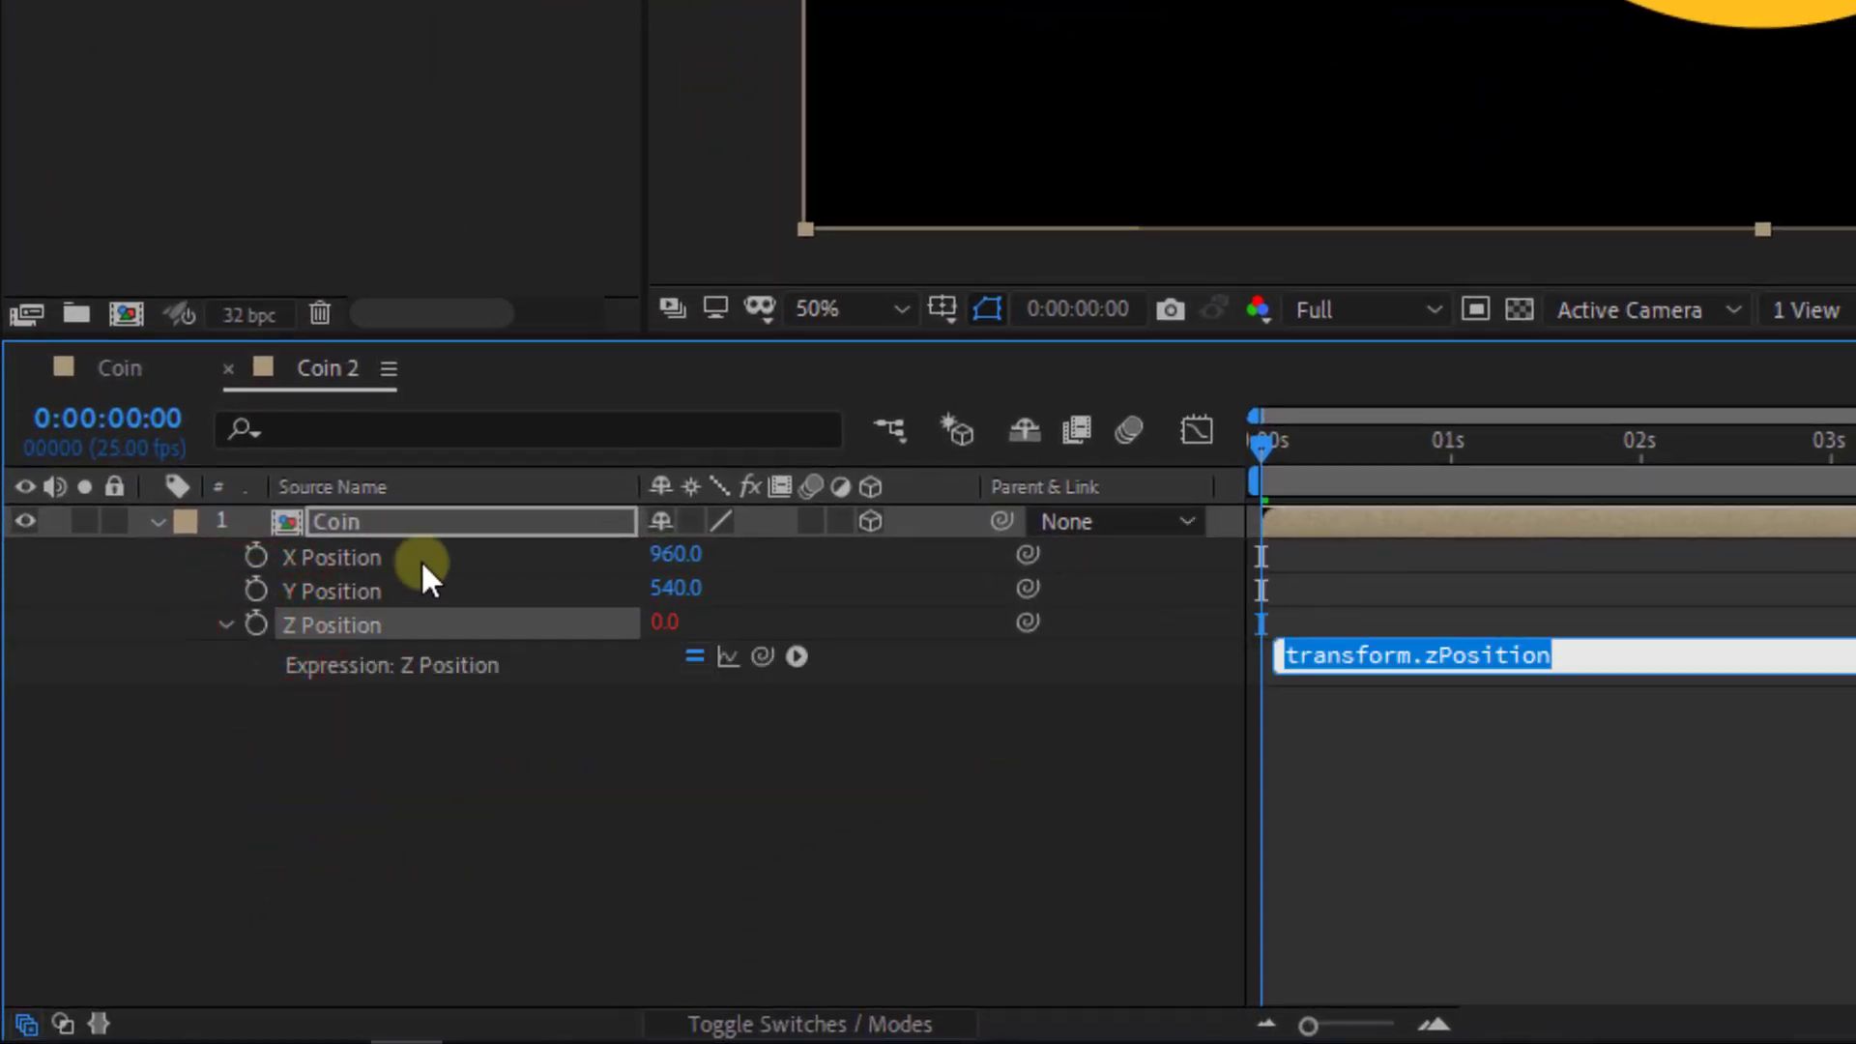
{"action": "type", "text": "index-"}
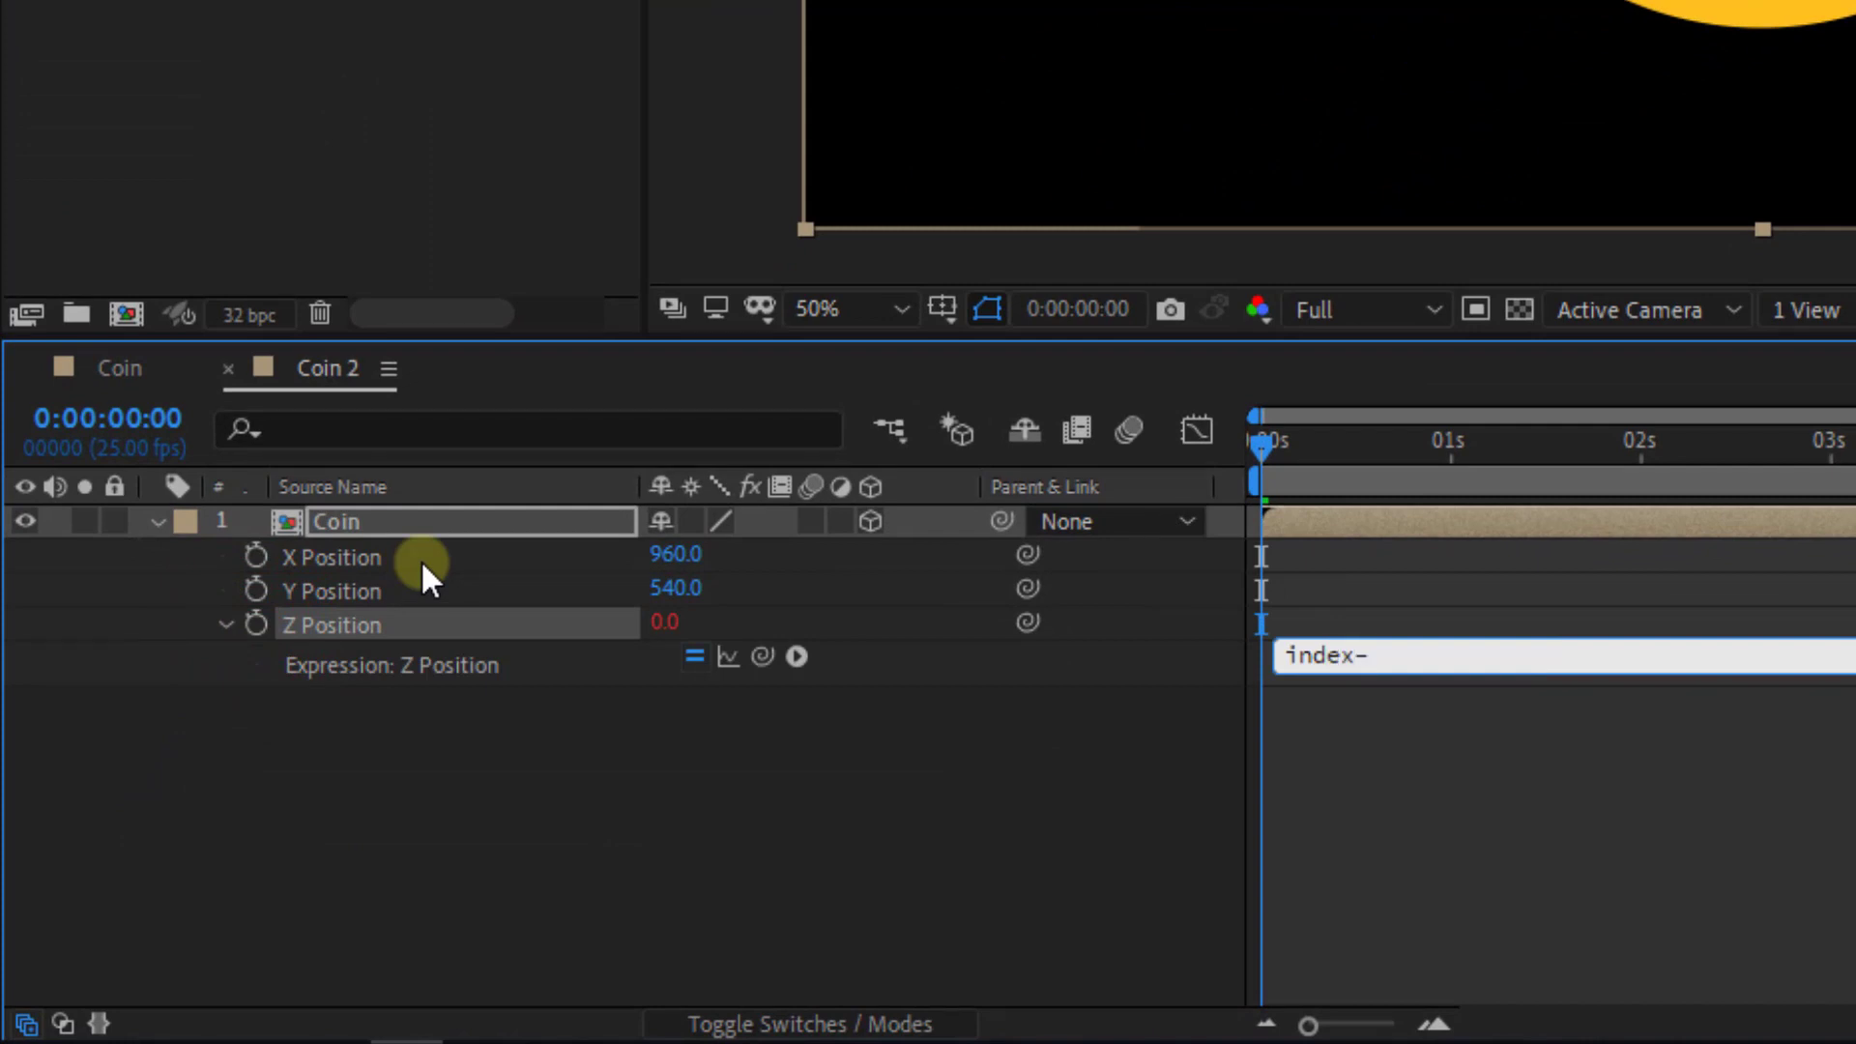
{"action": "type", "text": "1"}
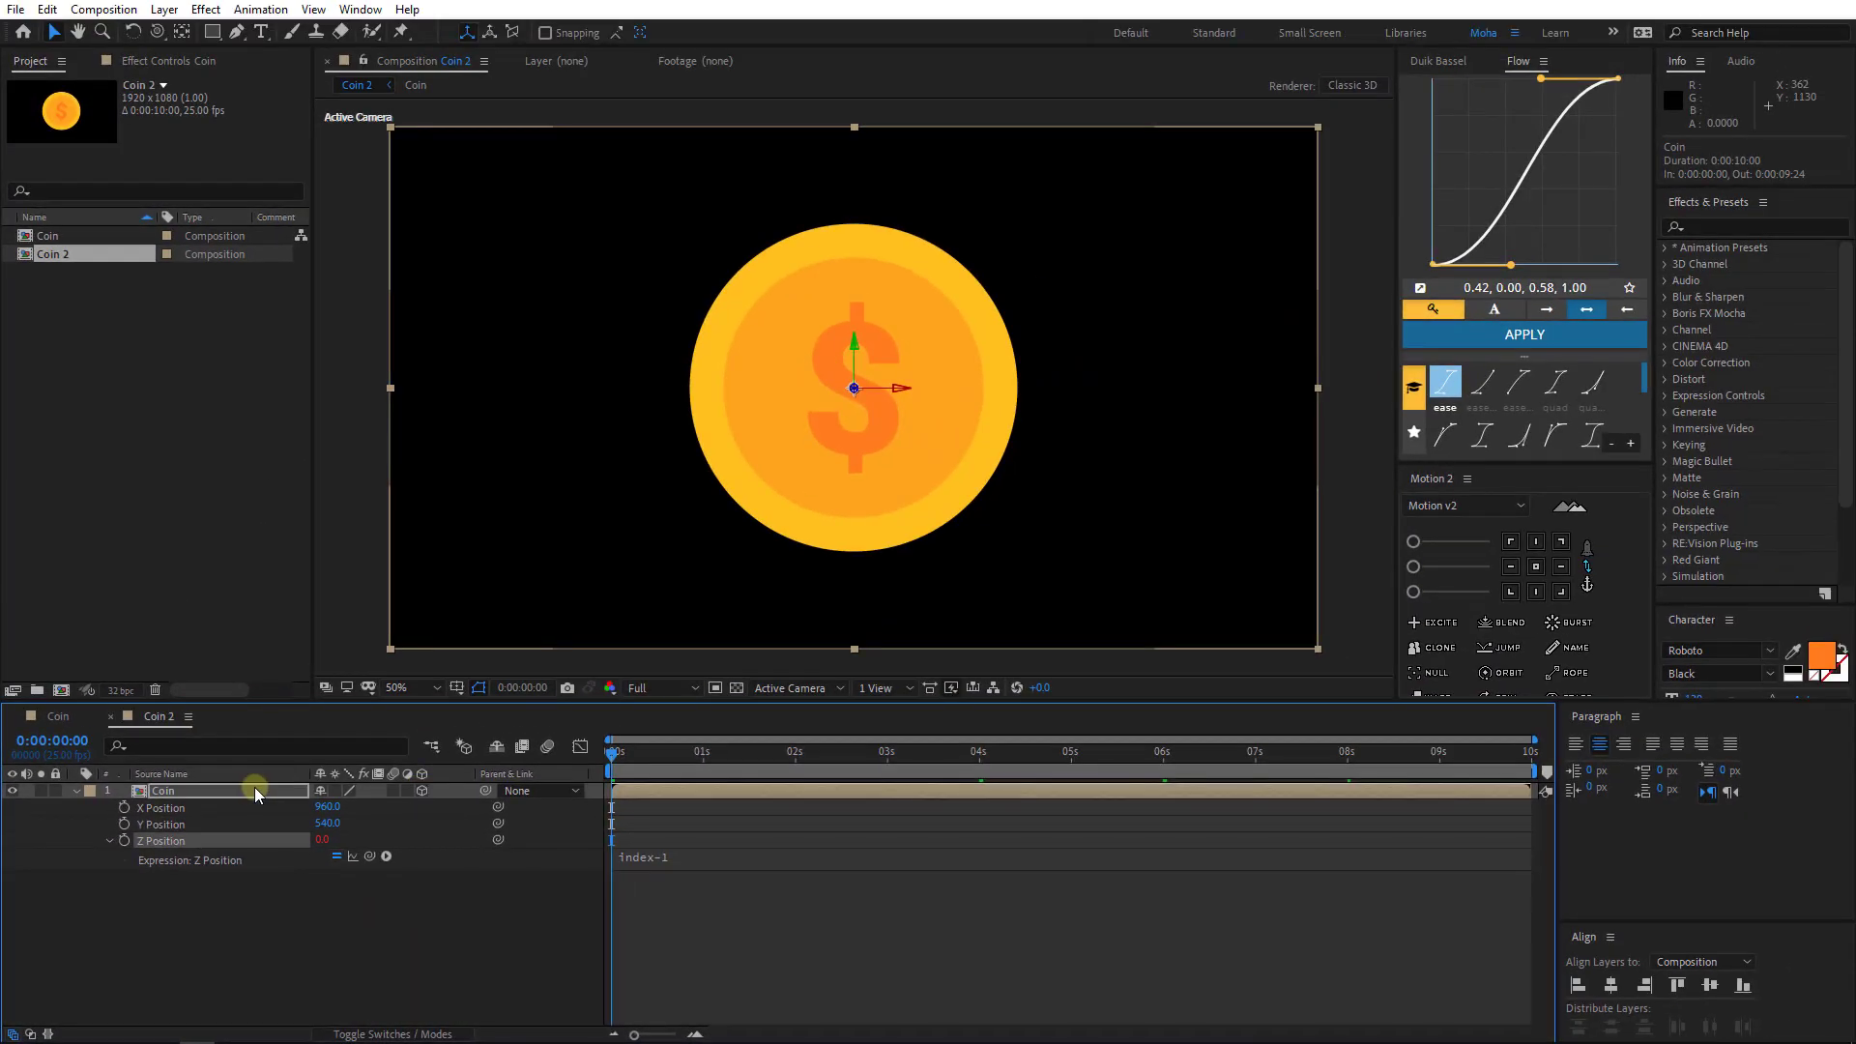
{"action": "left_click", "coordinate": [241, 788]}
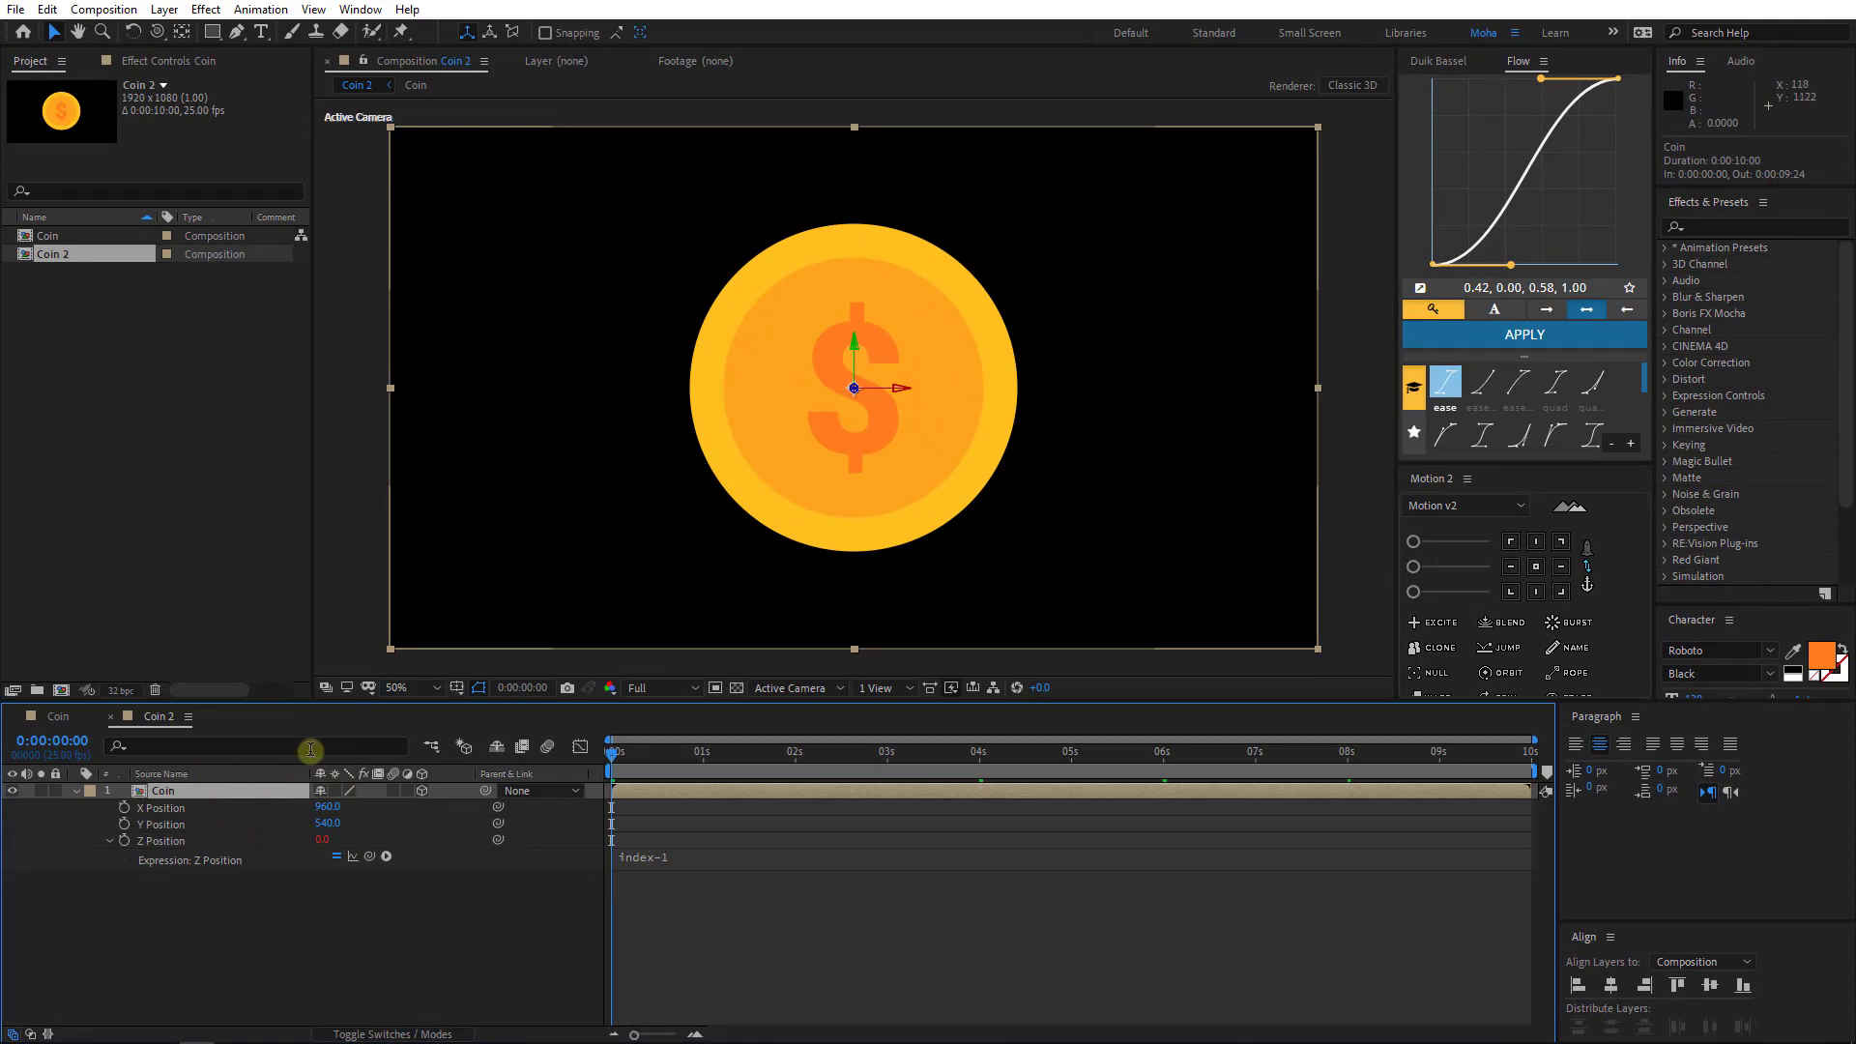
- Duplicate the Coin layer into at least fifteen copies and select all layers
{"action": "key", "text": "ctrl+d"}
{"action": "key", "text": "ctrl+d"}
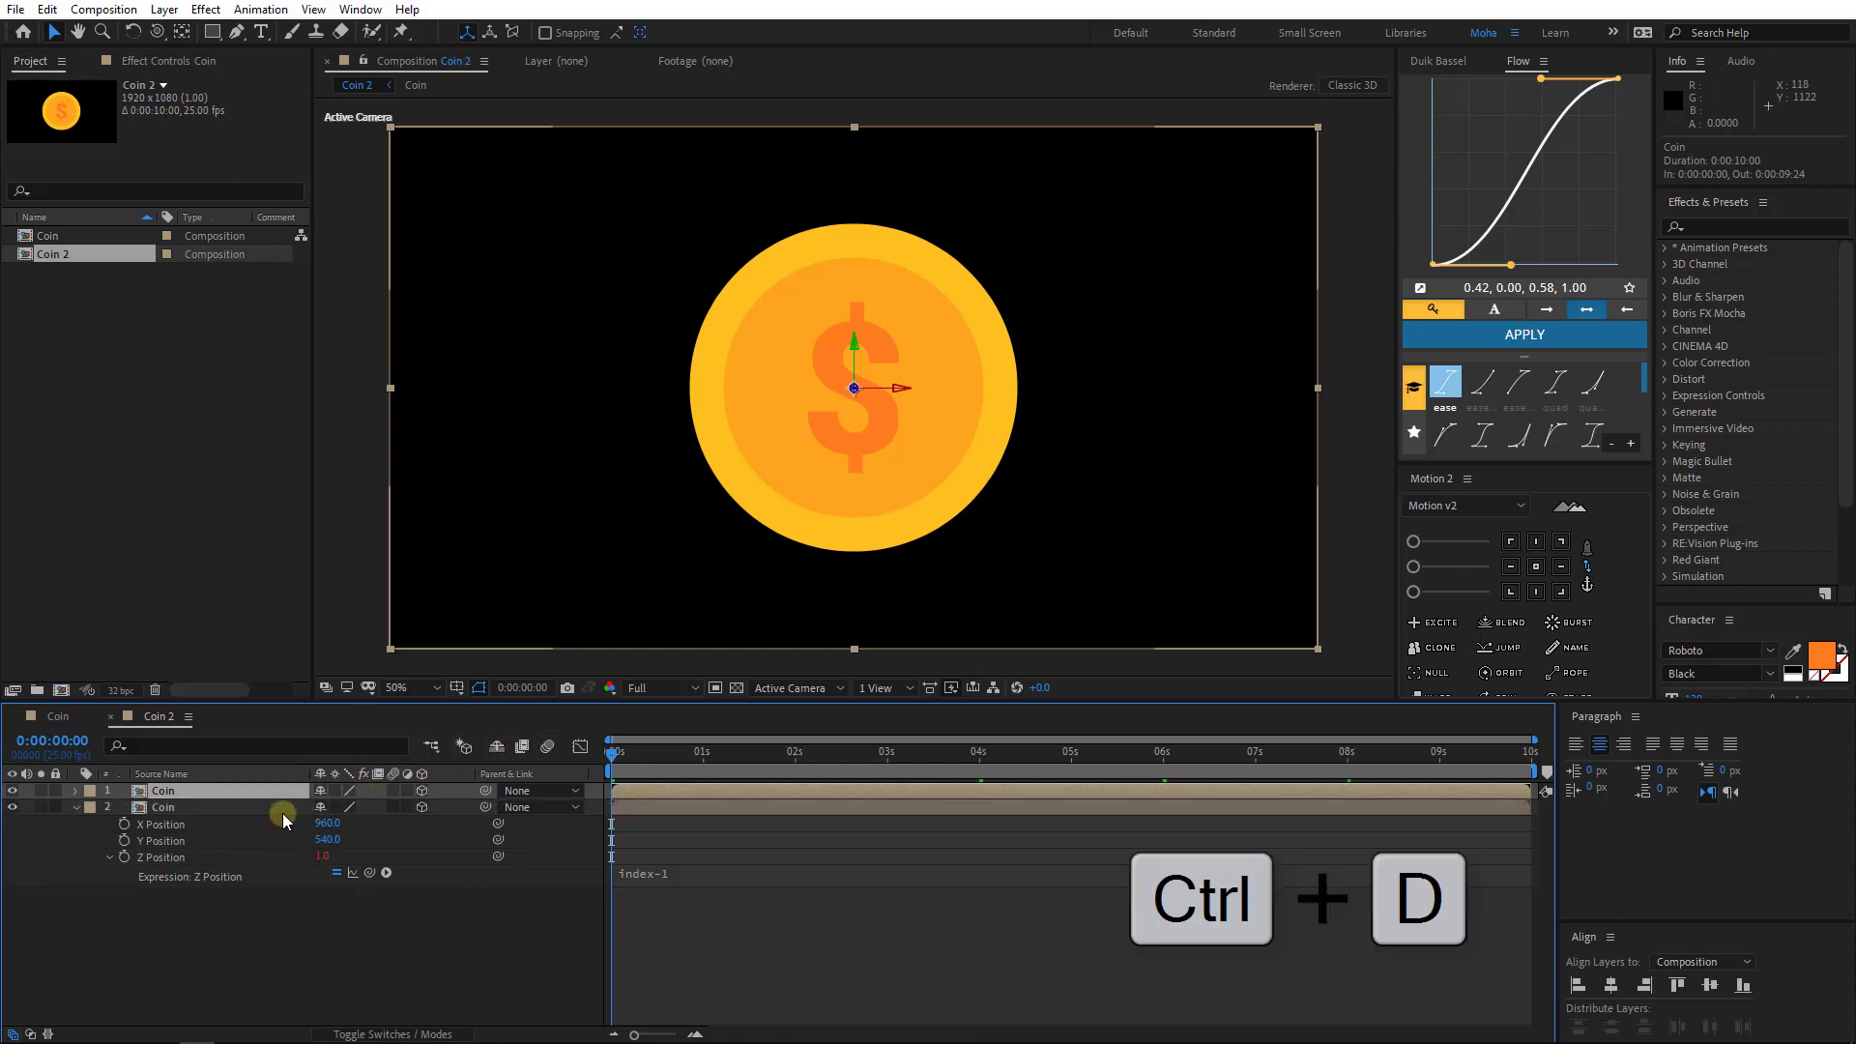
{"action": "key", "text": "ctrl+d"}
{"action": "key", "text": "ctrl+d"}
{"action": "key", "text": "ctrl+d"}
{"action": "key", "text": "ctrl+d"}
{"action": "key", "text": "ctrl+d"}
{"action": "key", "text": "ctrl+d"}
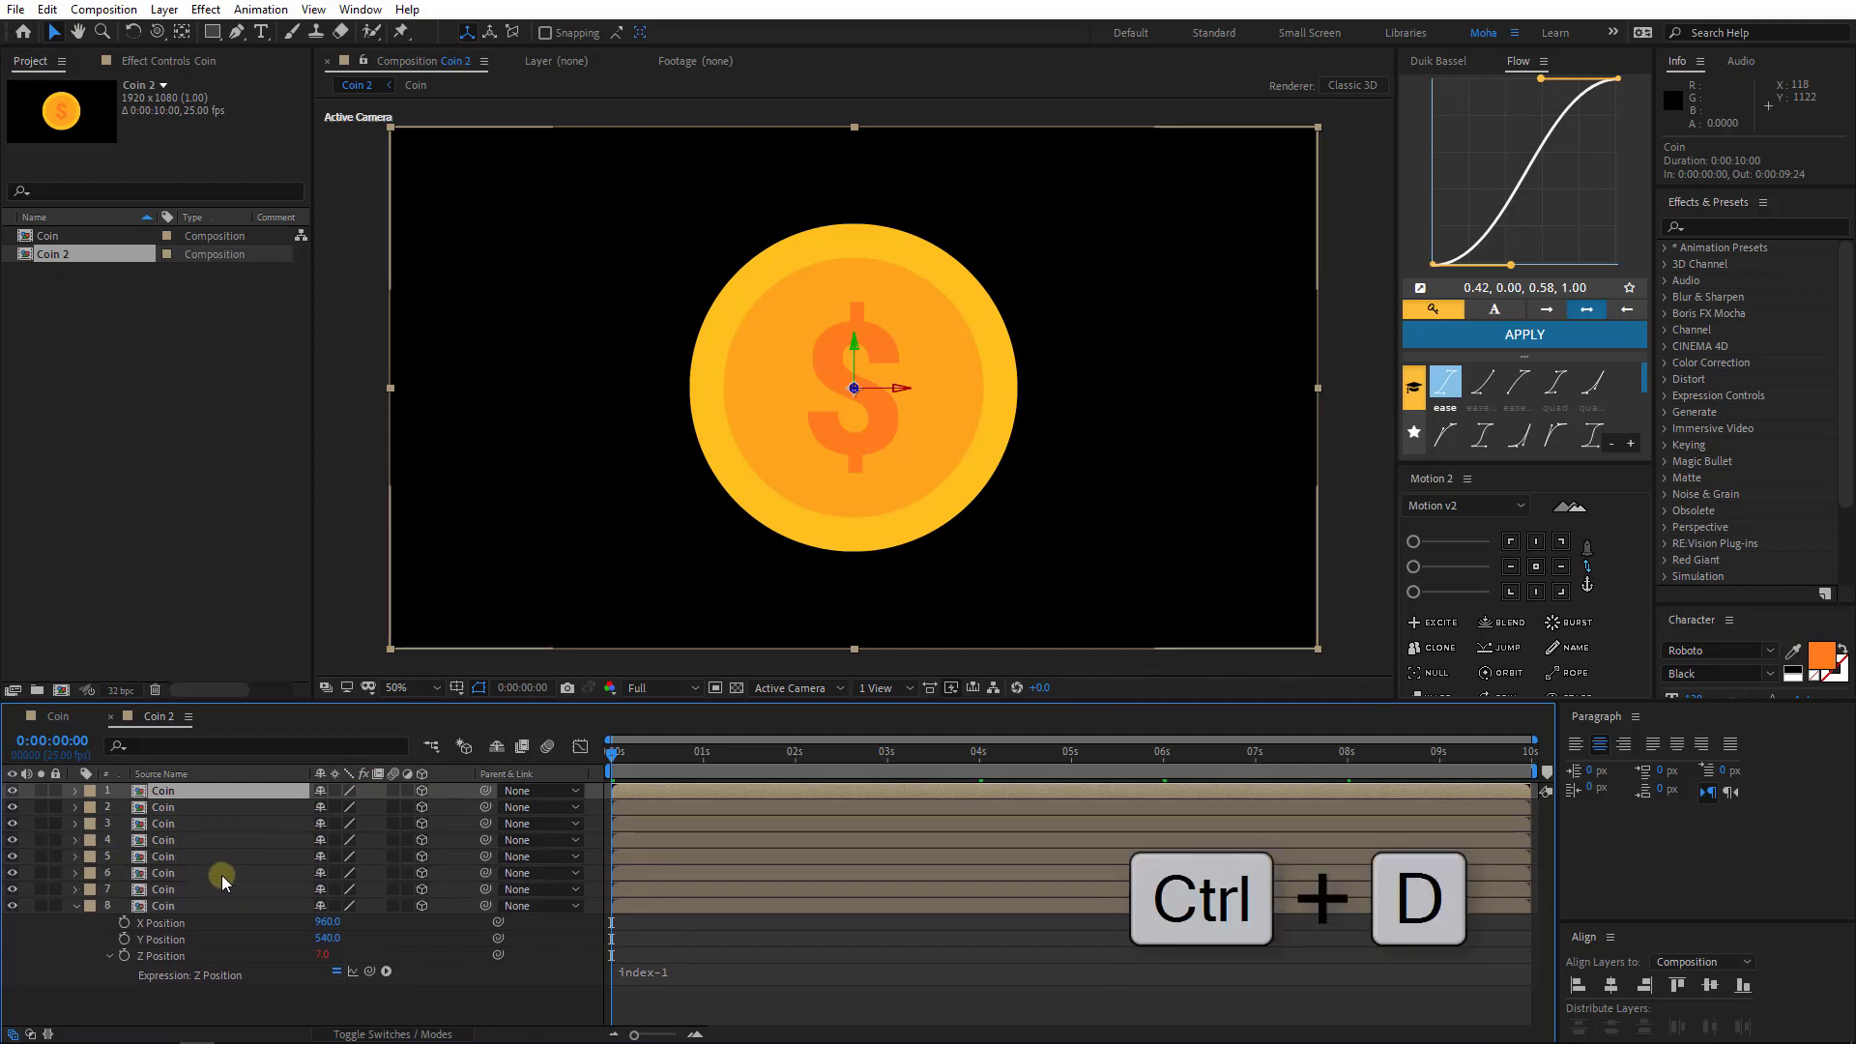
{"action": "left_click", "coordinate": [232, 902], "text": "shift"}
{"action": "key", "text": "p"}
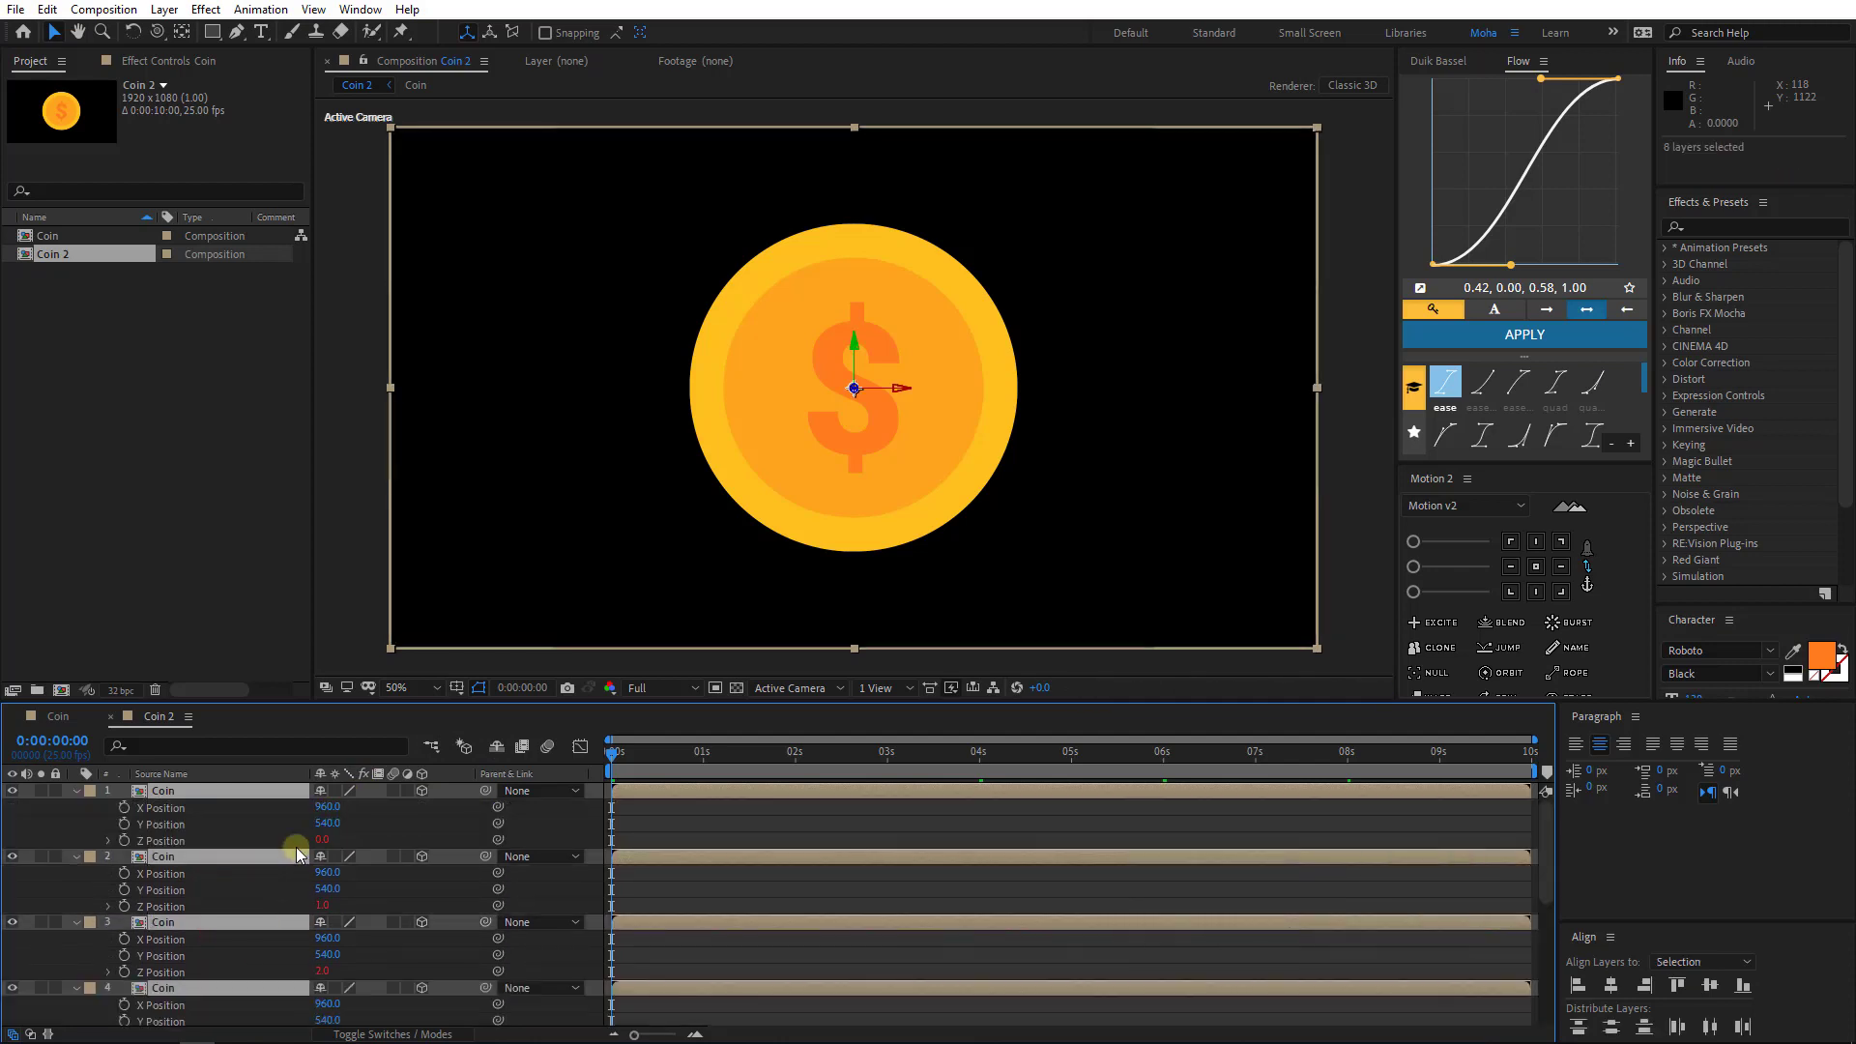
{"action": "scroll", "coordinate": [296, 847], "scroll_direction": "down", "scroll_amount": 1}
{"action": "key", "text": "ctrl+d"}
{"action": "scroll", "coordinate": [323, 899], "scroll_direction": "up", "scroll_amount": 2}
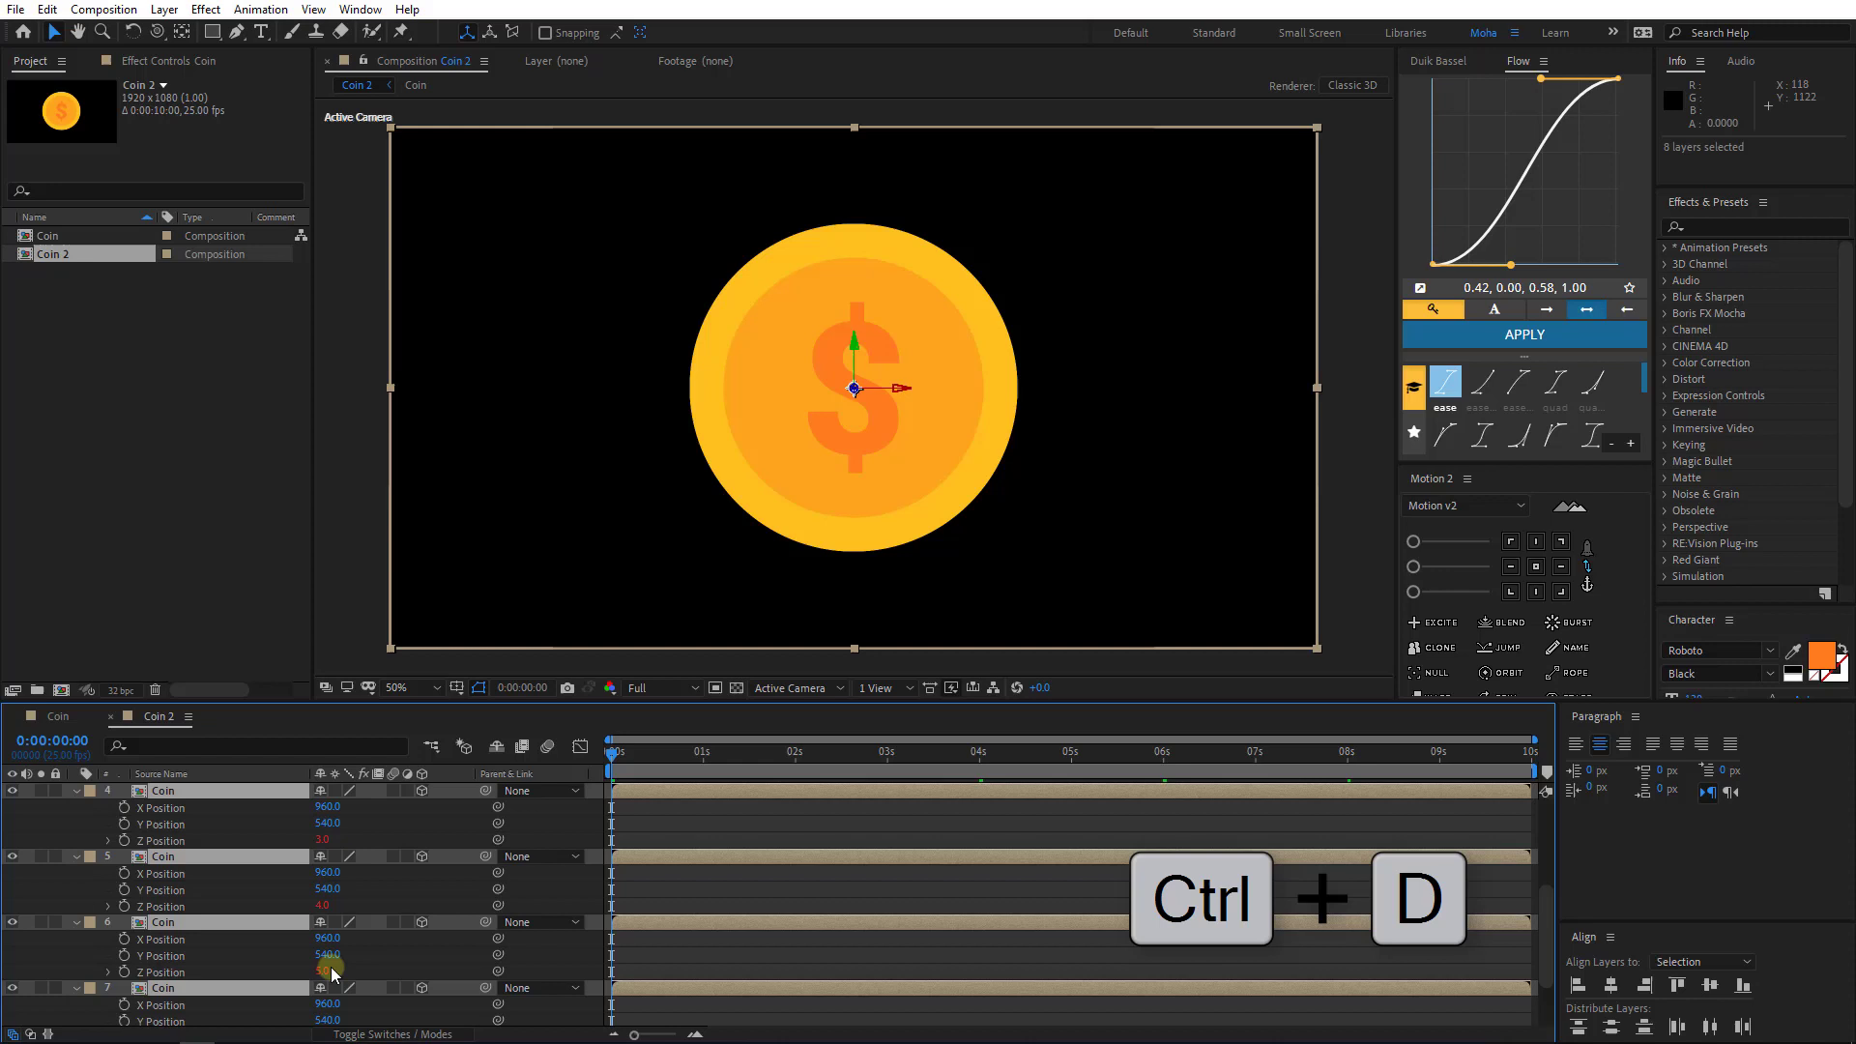
{"action": "key", "text": "ctrl+d"}
{"action": "left_click", "coordinate": [66, 827]}
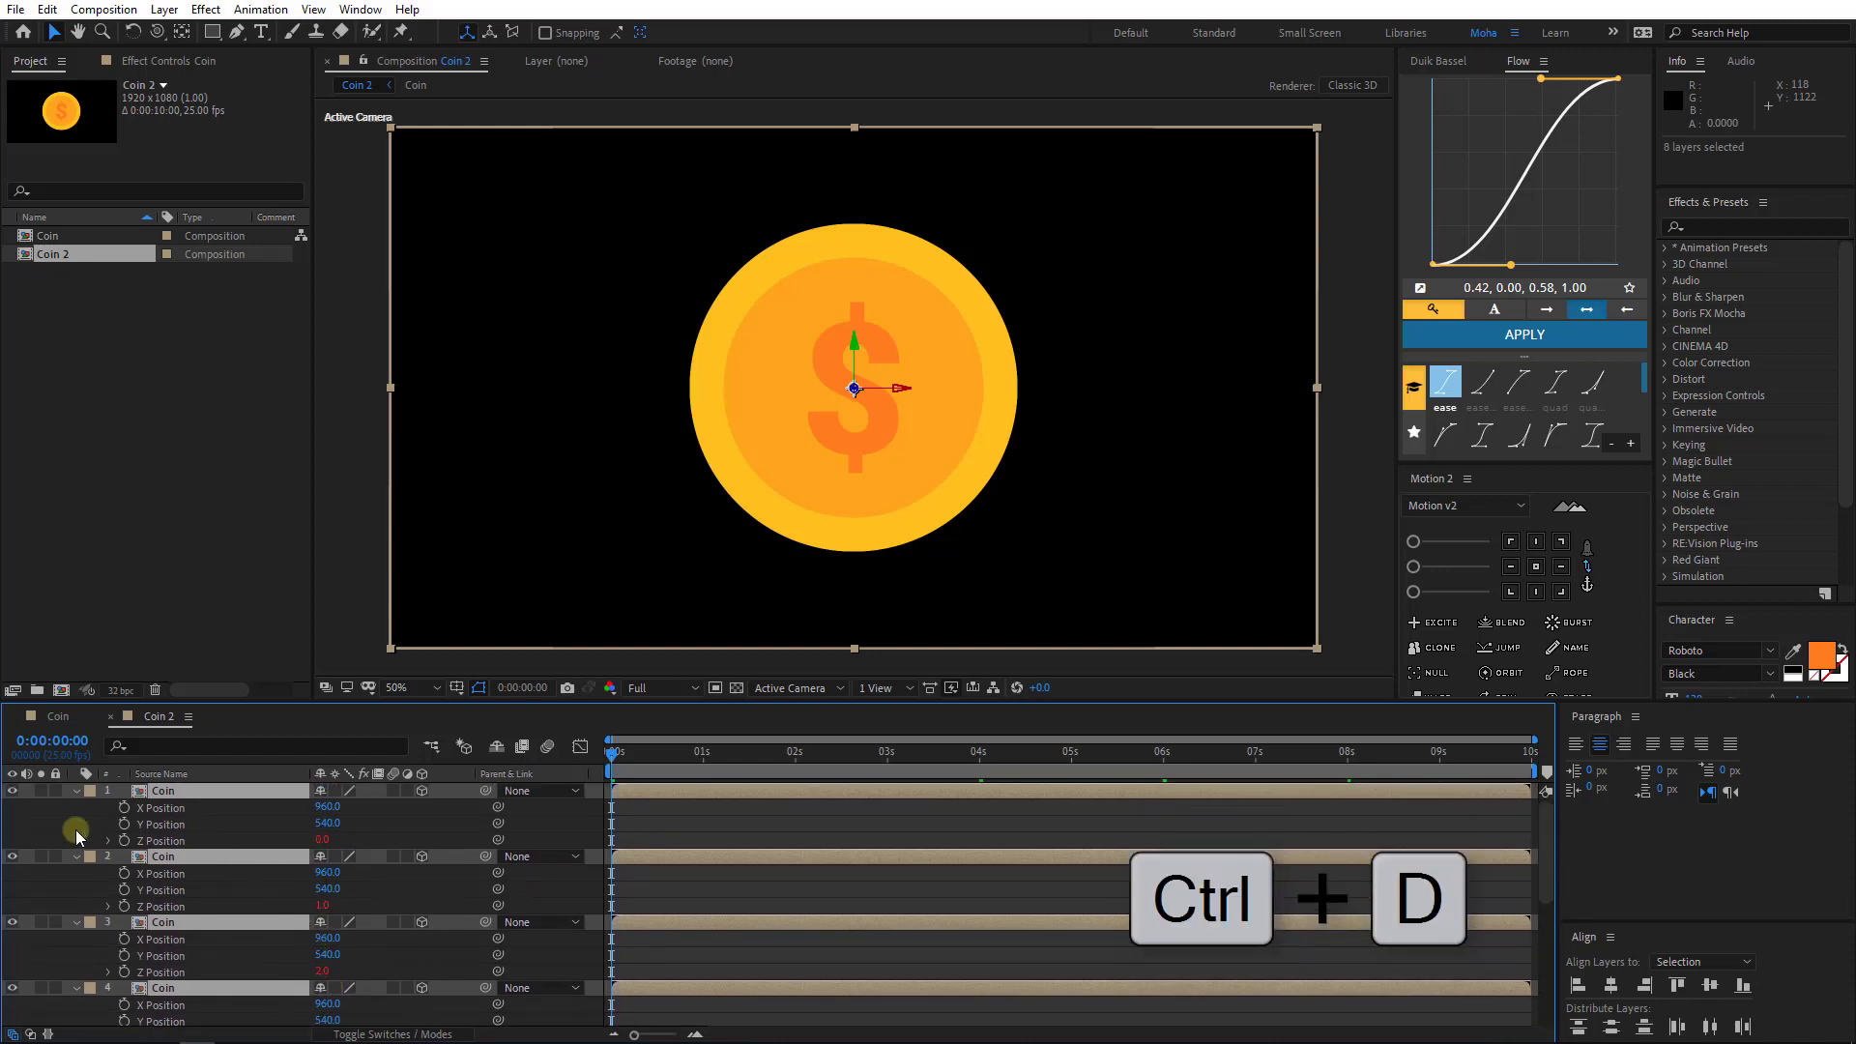
{"action": "left_click", "coordinate": [205, 791]}
{"action": "key", "text": "ctrl+d"}
{"action": "key", "text": "ctrl+d"}
{"action": "key", "text": "ctrl+d"}
{"action": "key", "text": "ctrl+d"}
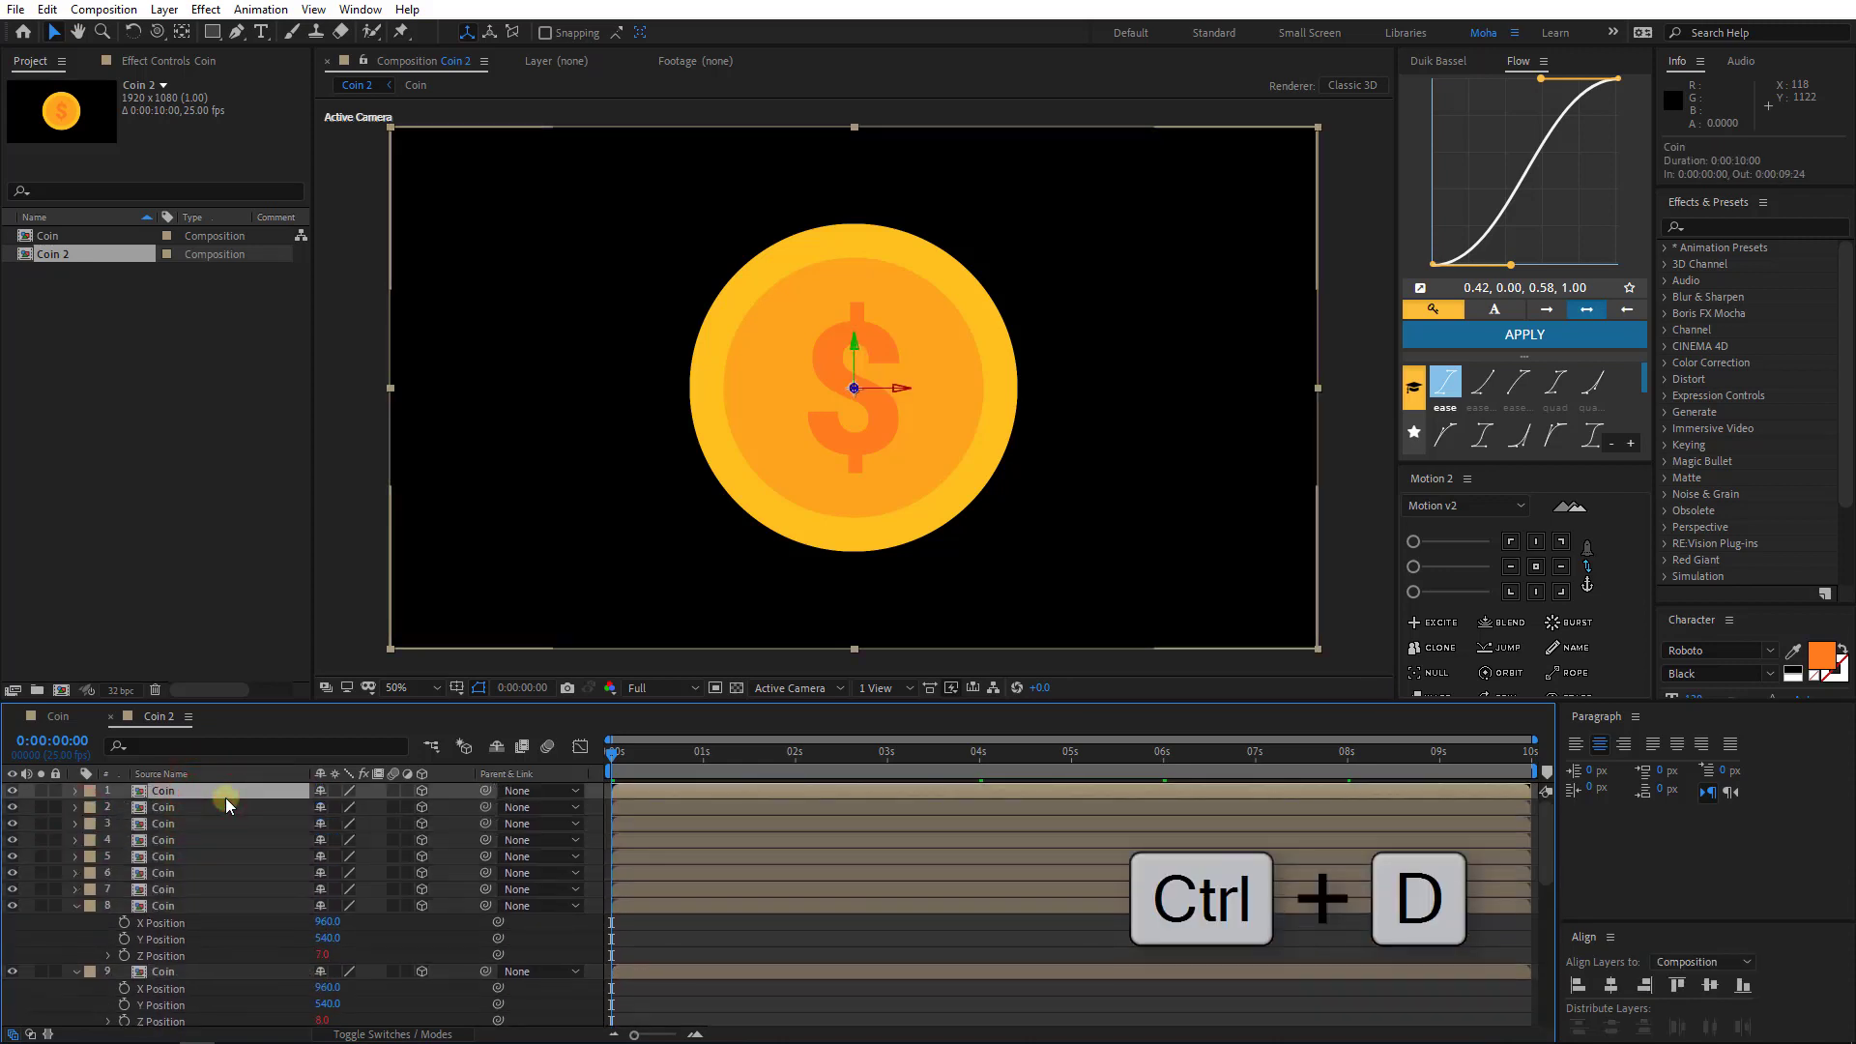
{"action": "key", "text": "ctrl+d"}
{"action": "key", "text": "ctrl+a"}
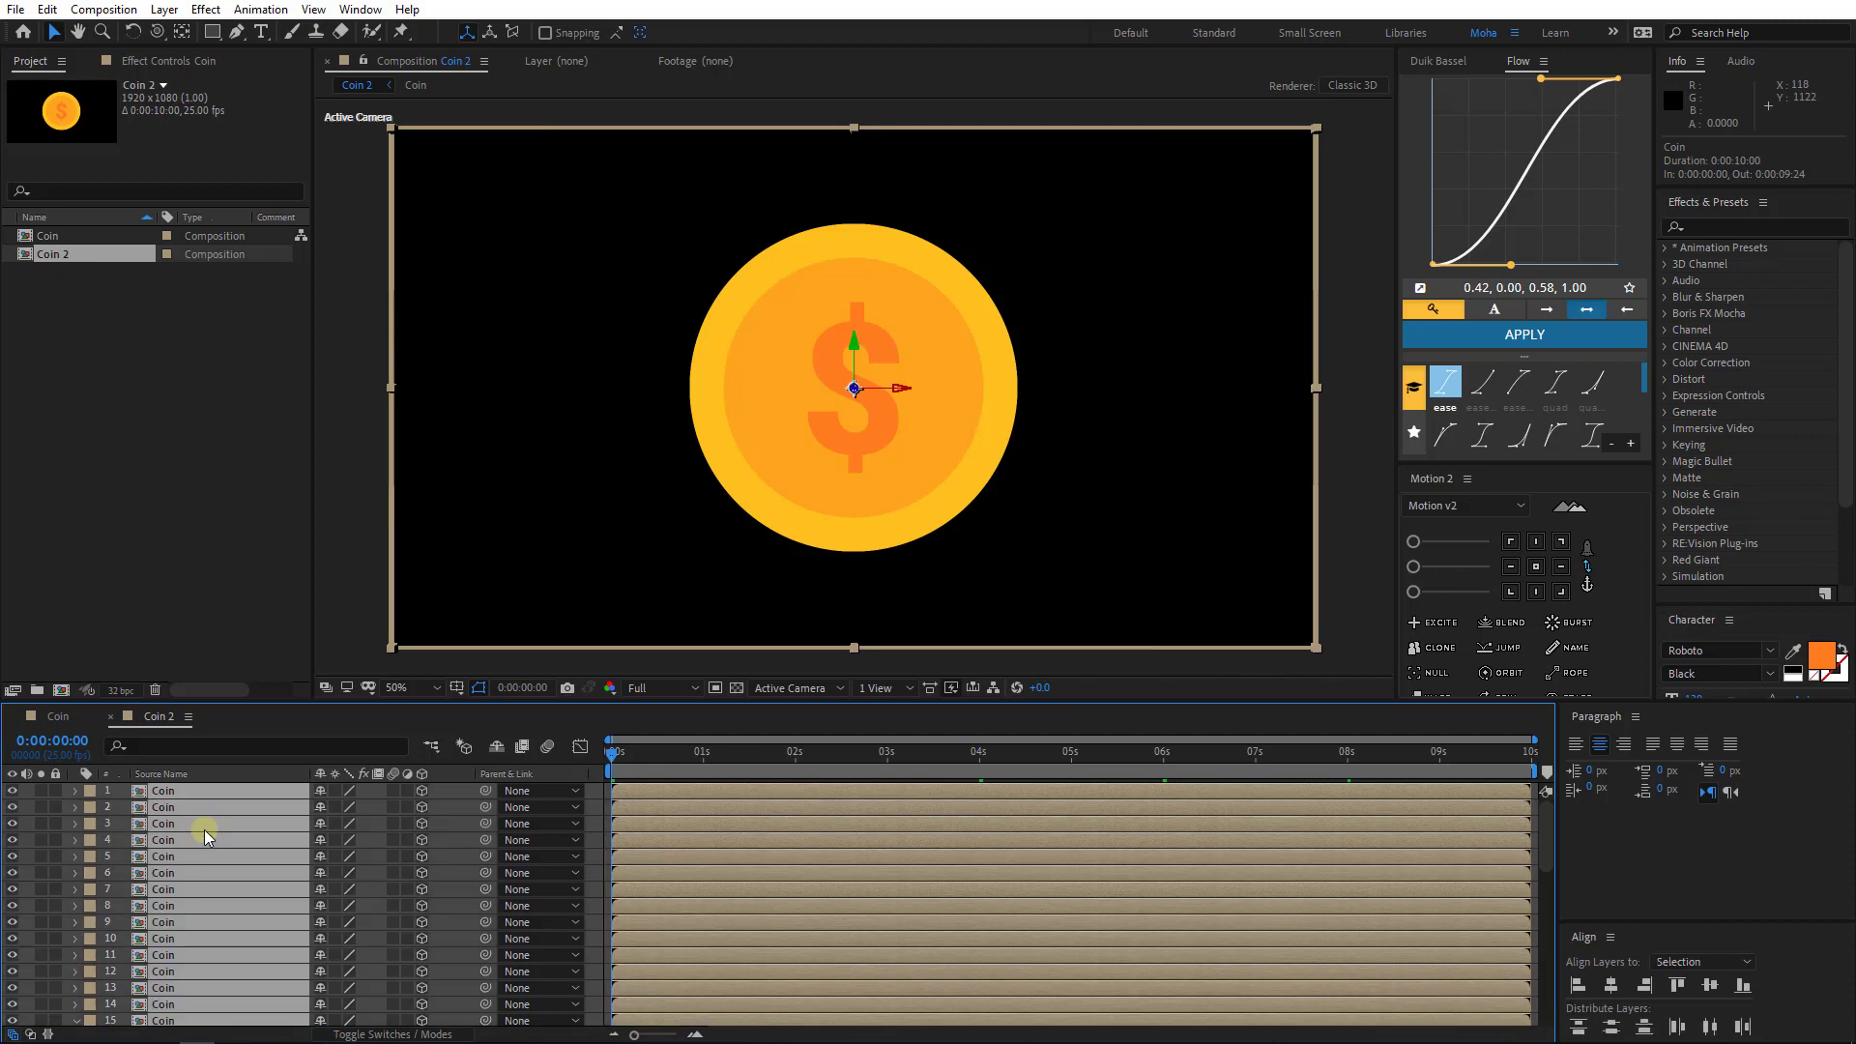
{"action": "left_click", "coordinate": [799, 687]}
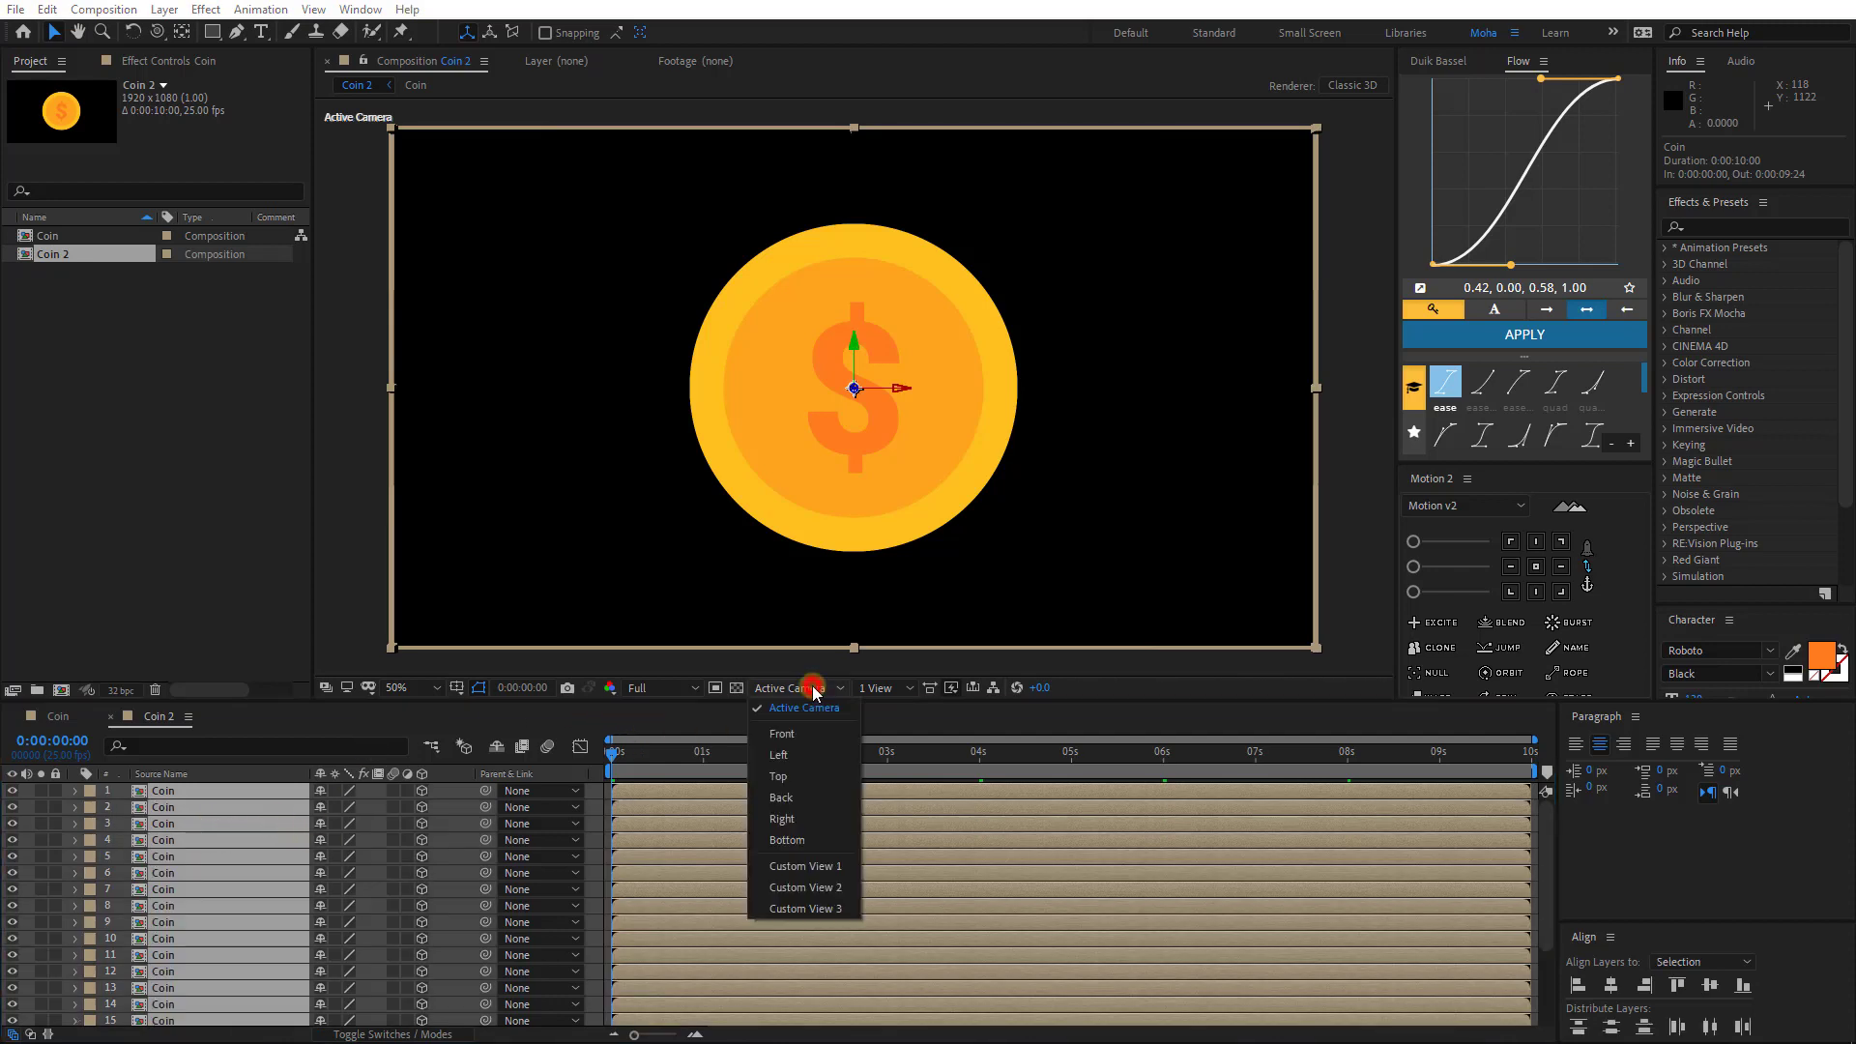
- Show the coin stack in Custom View 1 at 100% zoom, then select coin layer 2
{"action": "left_click", "coordinate": [831, 866]}
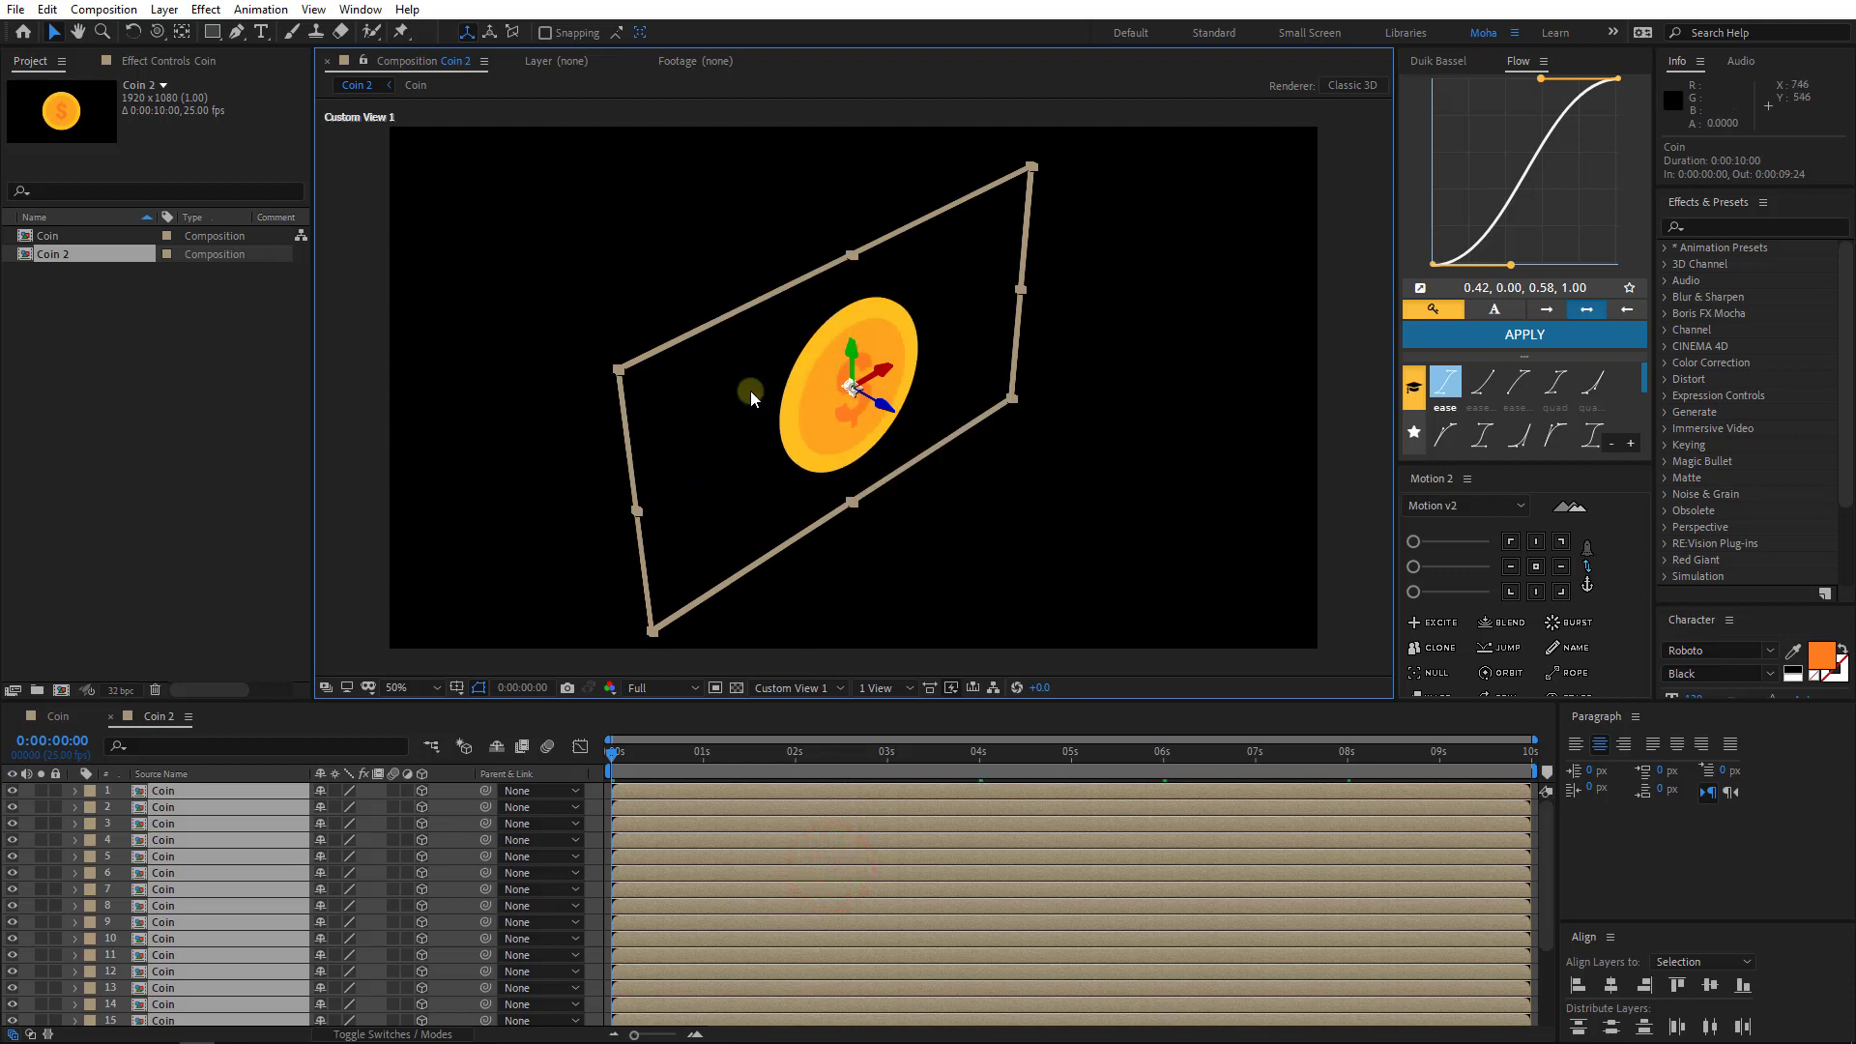
{"action": "key", "text": "period"}
{"action": "key", "text": "period"}
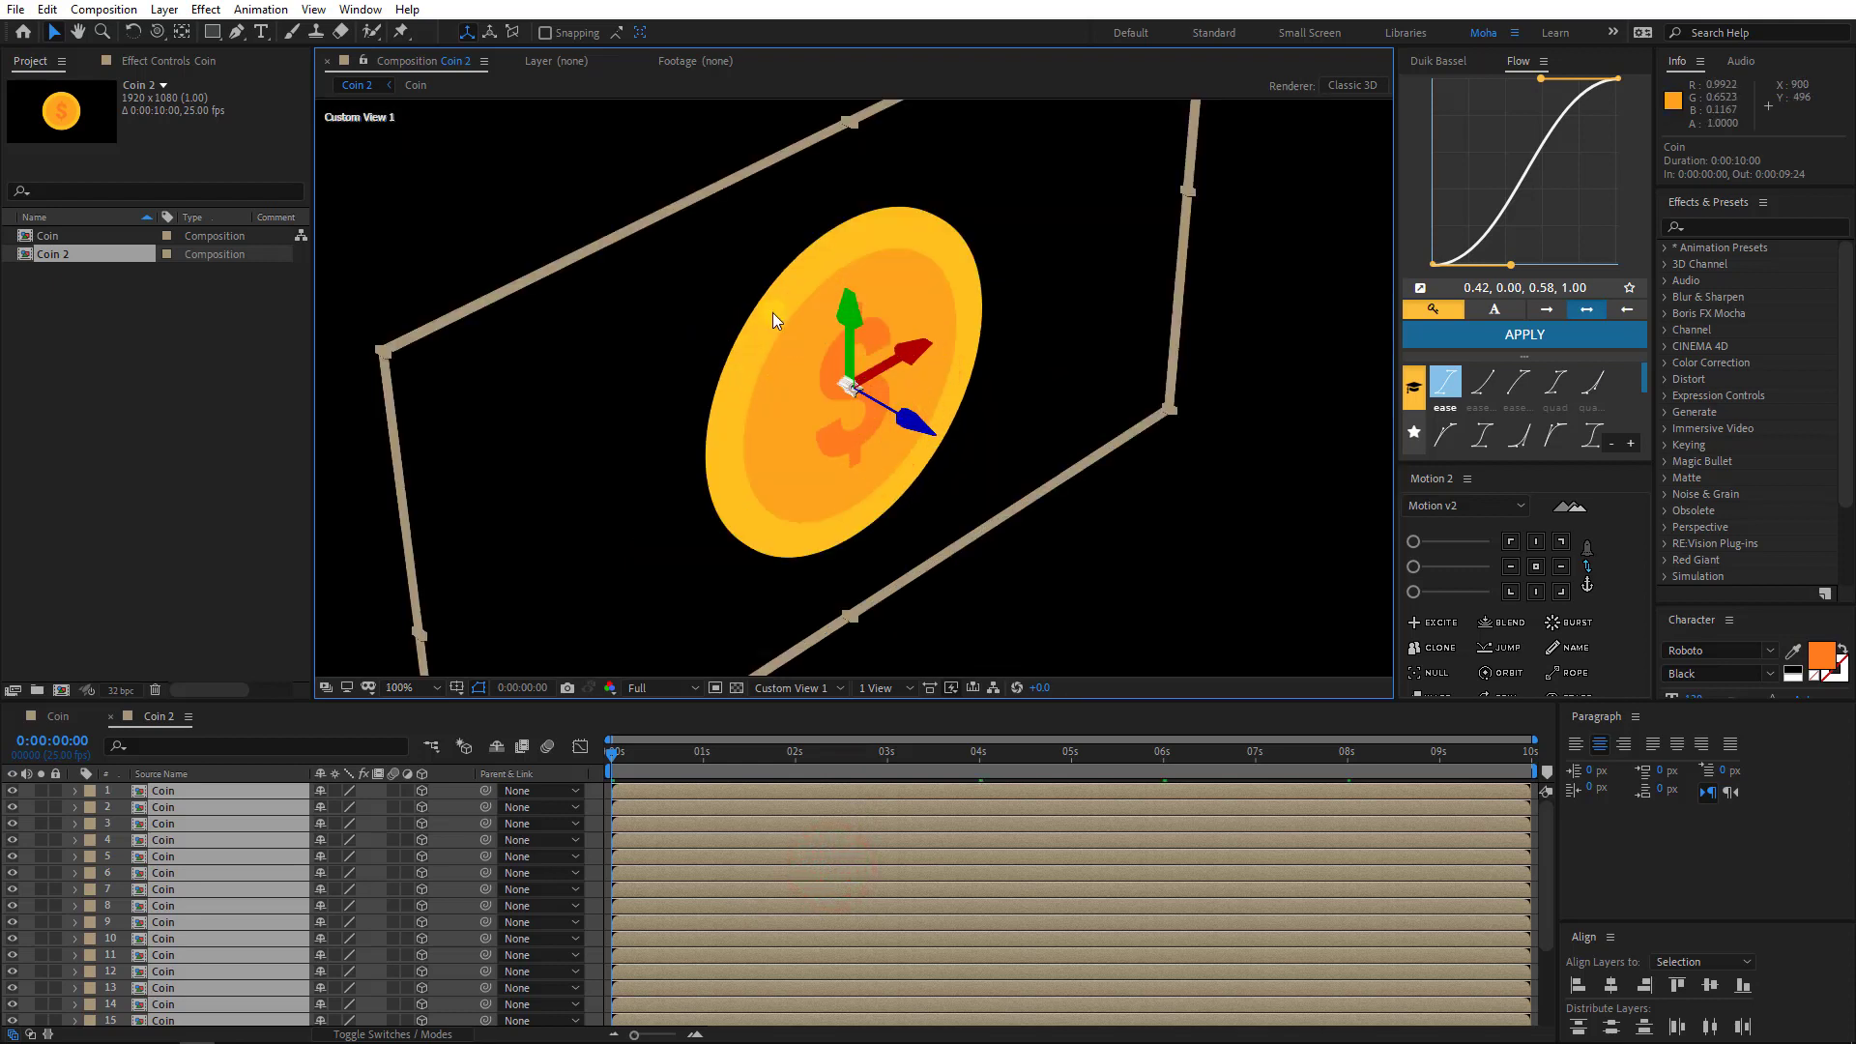
{"action": "left_click", "coordinate": [628, 330]}
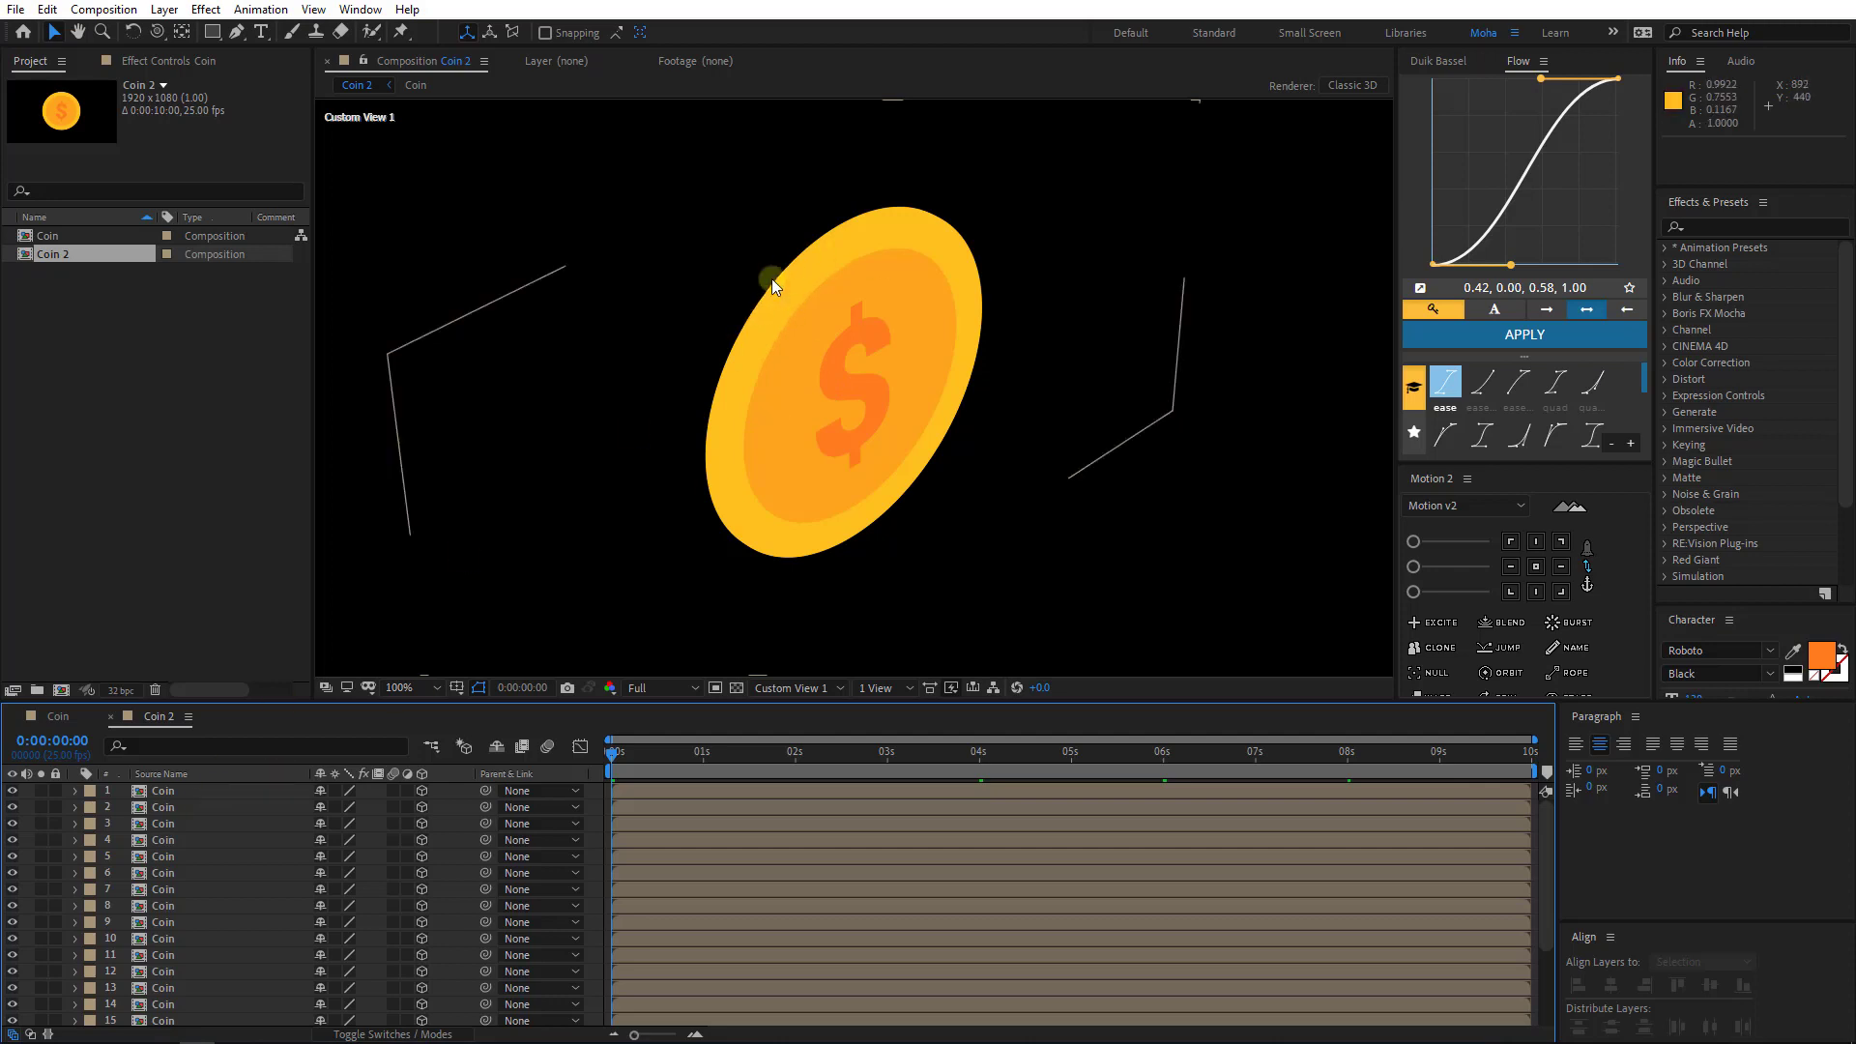
{"action": "left_click", "coordinate": [198, 810]}
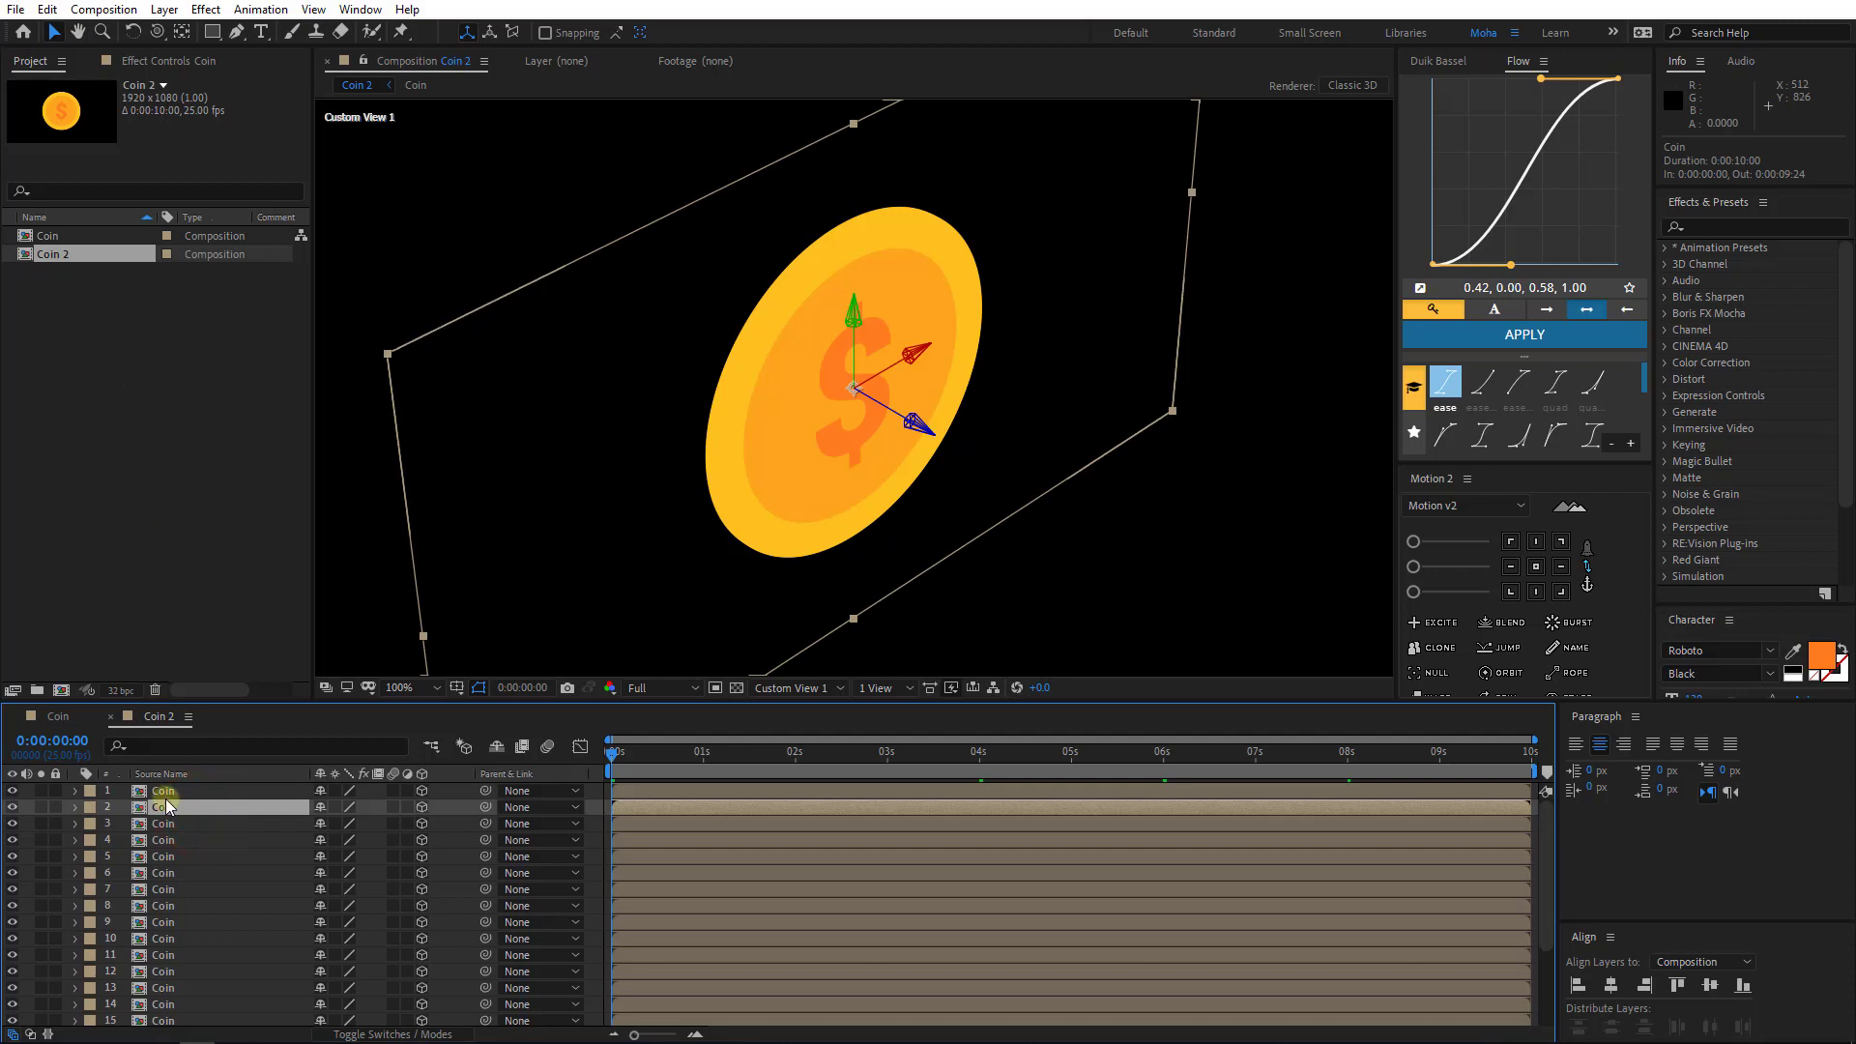
- Add a Channel > Fill effect to coin layer 2 and colour it bright orange
{"action": "right_click", "coordinate": [179, 805]}
{"action": "left_click", "coordinate": [317, 557]}
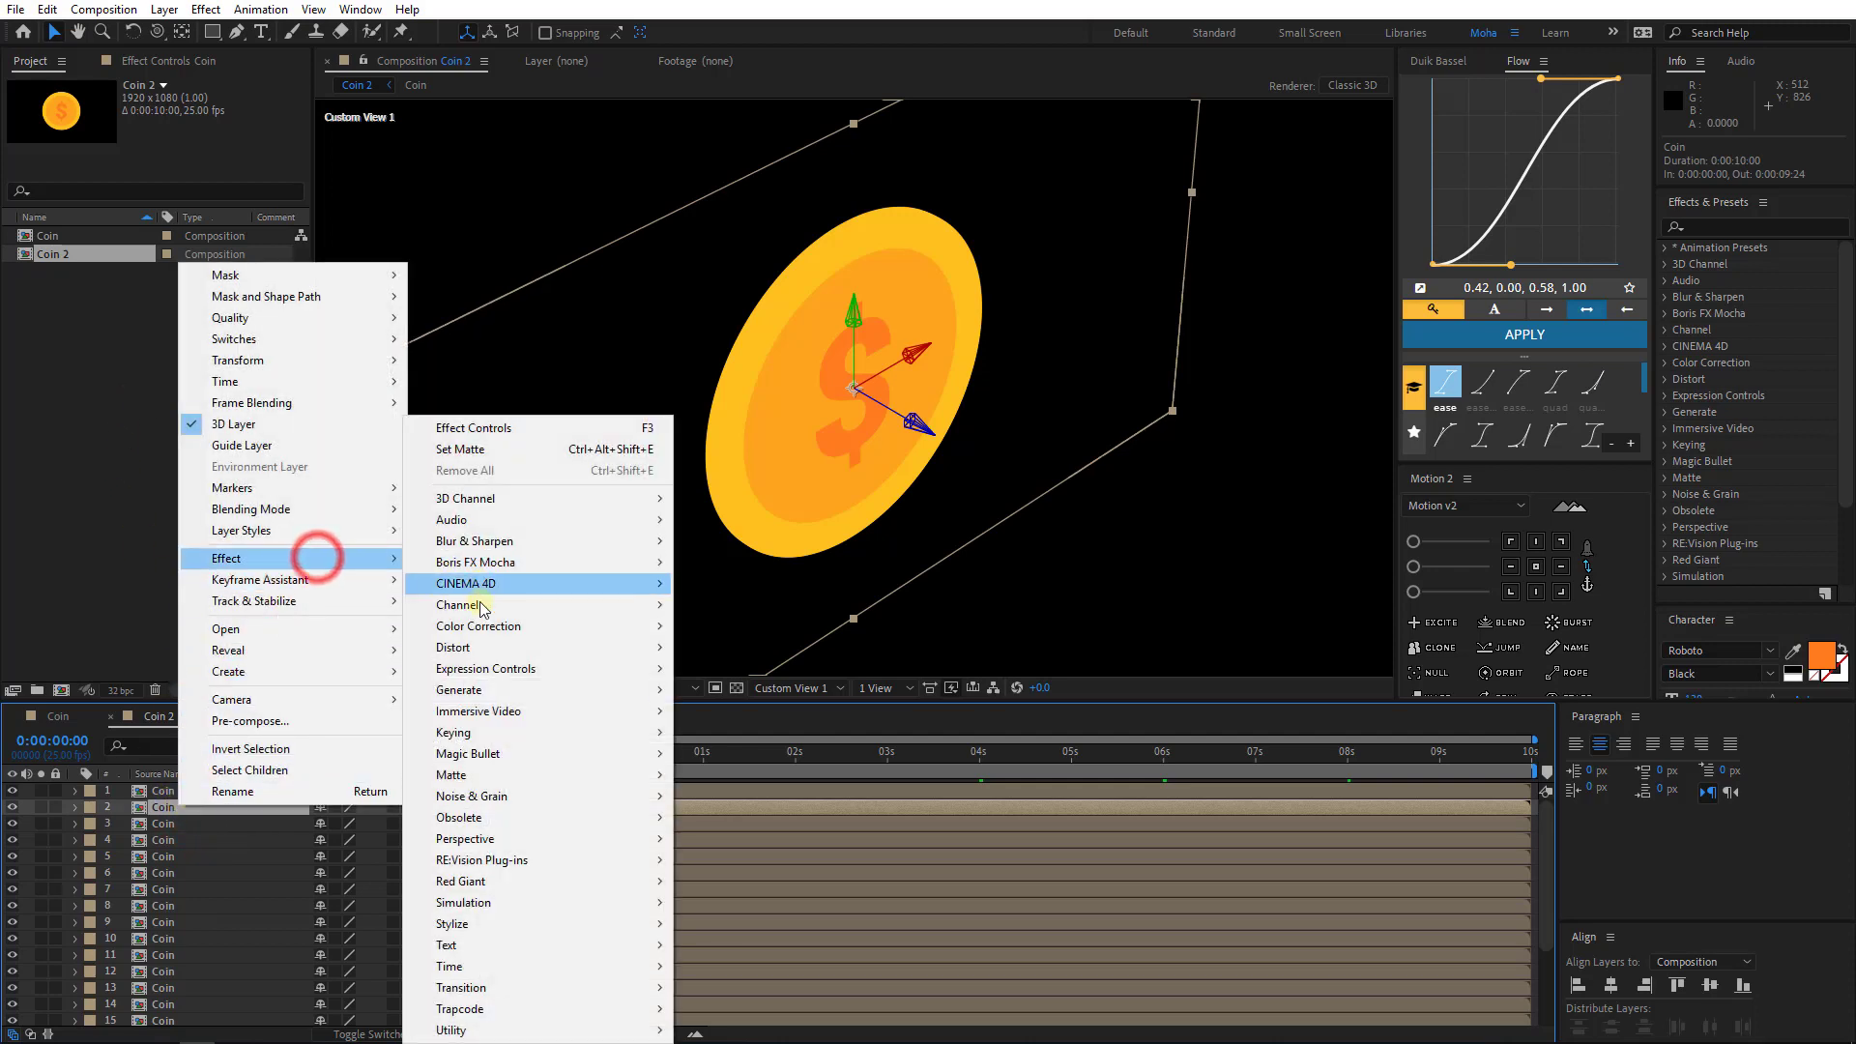
{"action": "mouse_move", "coordinate": [461, 605]}
{"action": "left_click", "coordinate": [743, 488]}
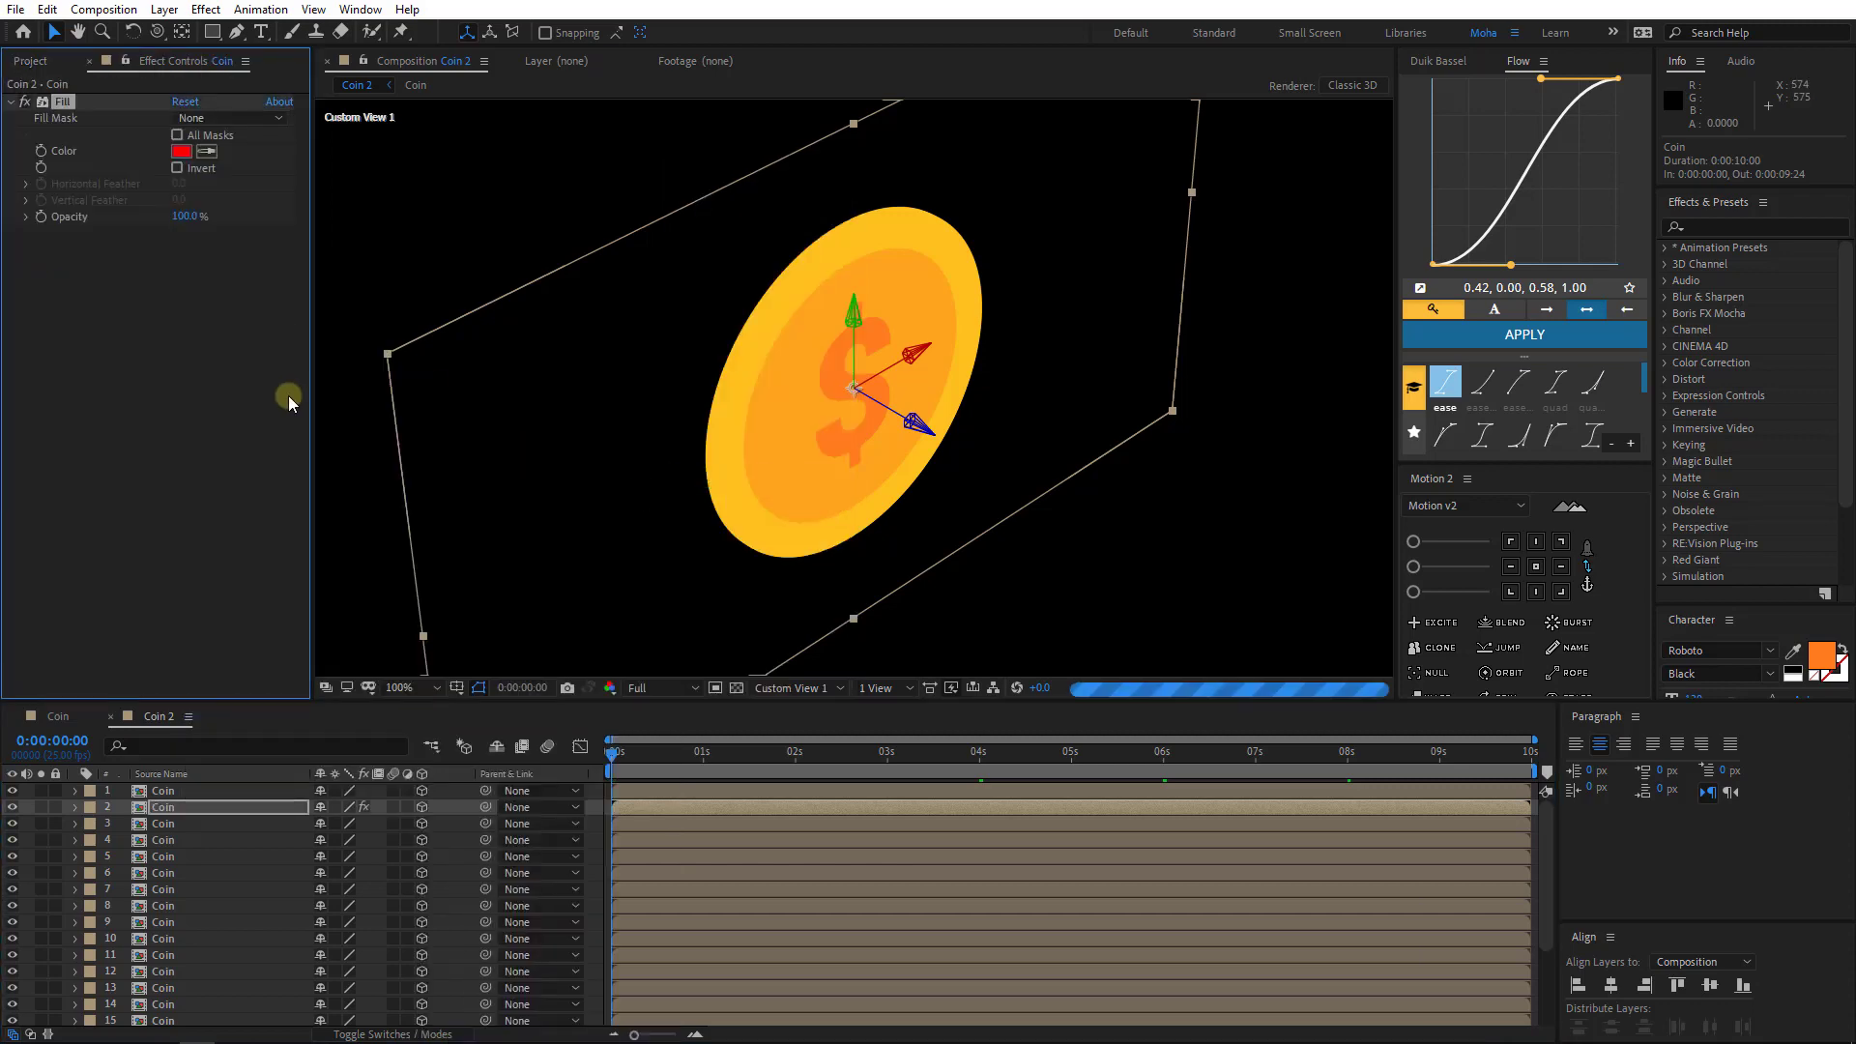
{"action": "left_click", "coordinate": [180, 150]}
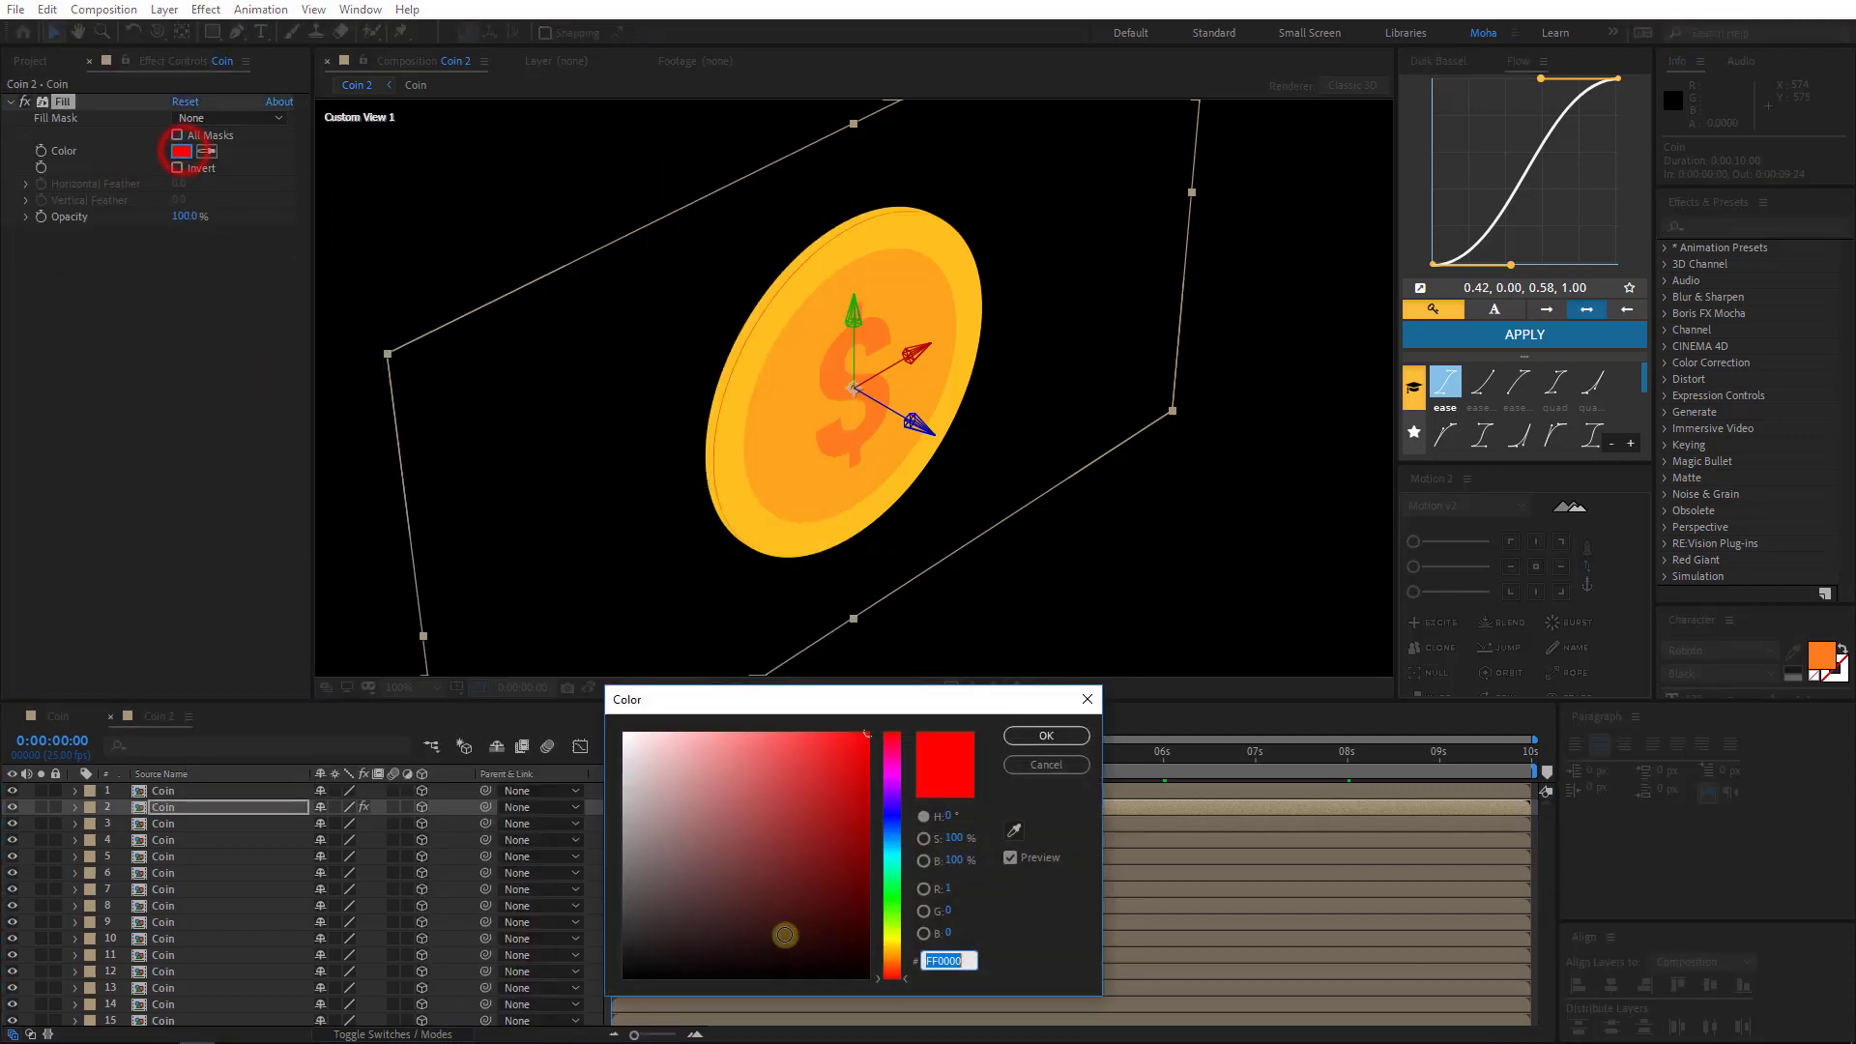
{"action": "left_click_drag", "start_coordinate": [891, 945], "coordinate": [902, 969]}
{"action": "left_click", "coordinate": [831, 737]}
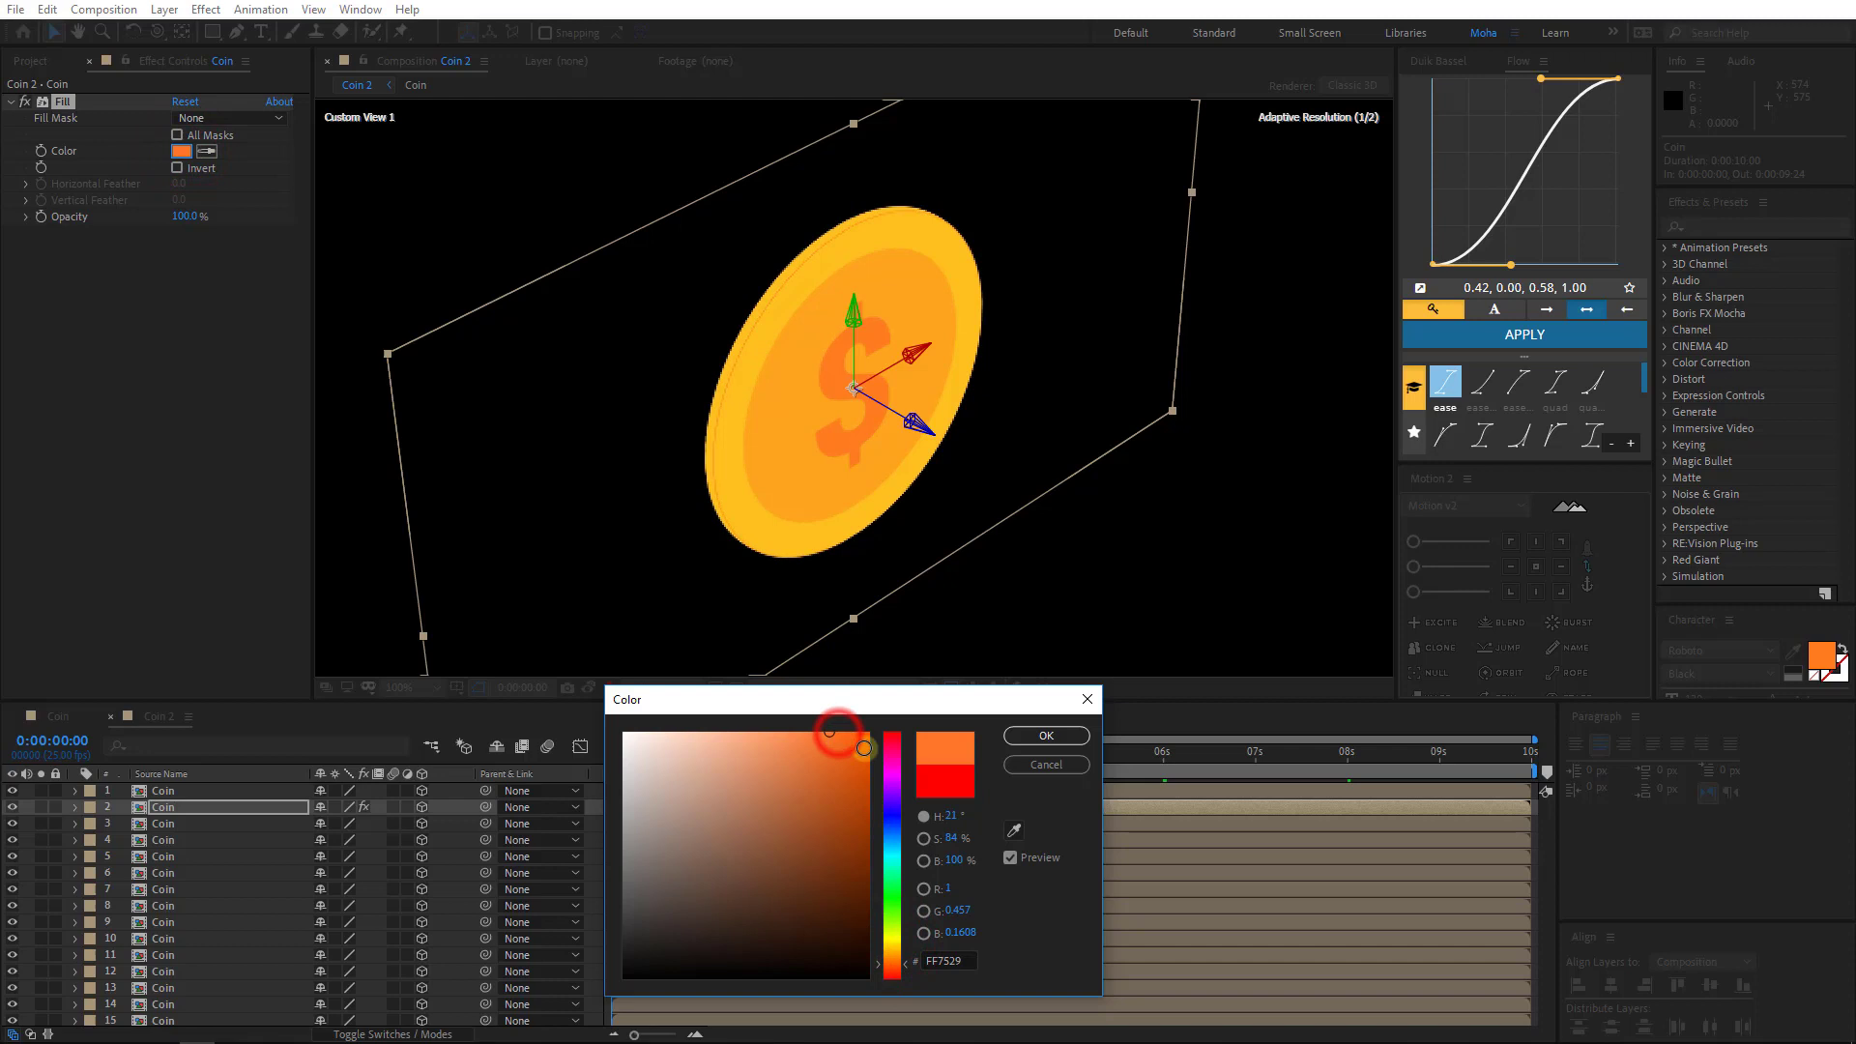
{"action": "left_click", "coordinate": [1046, 735]}
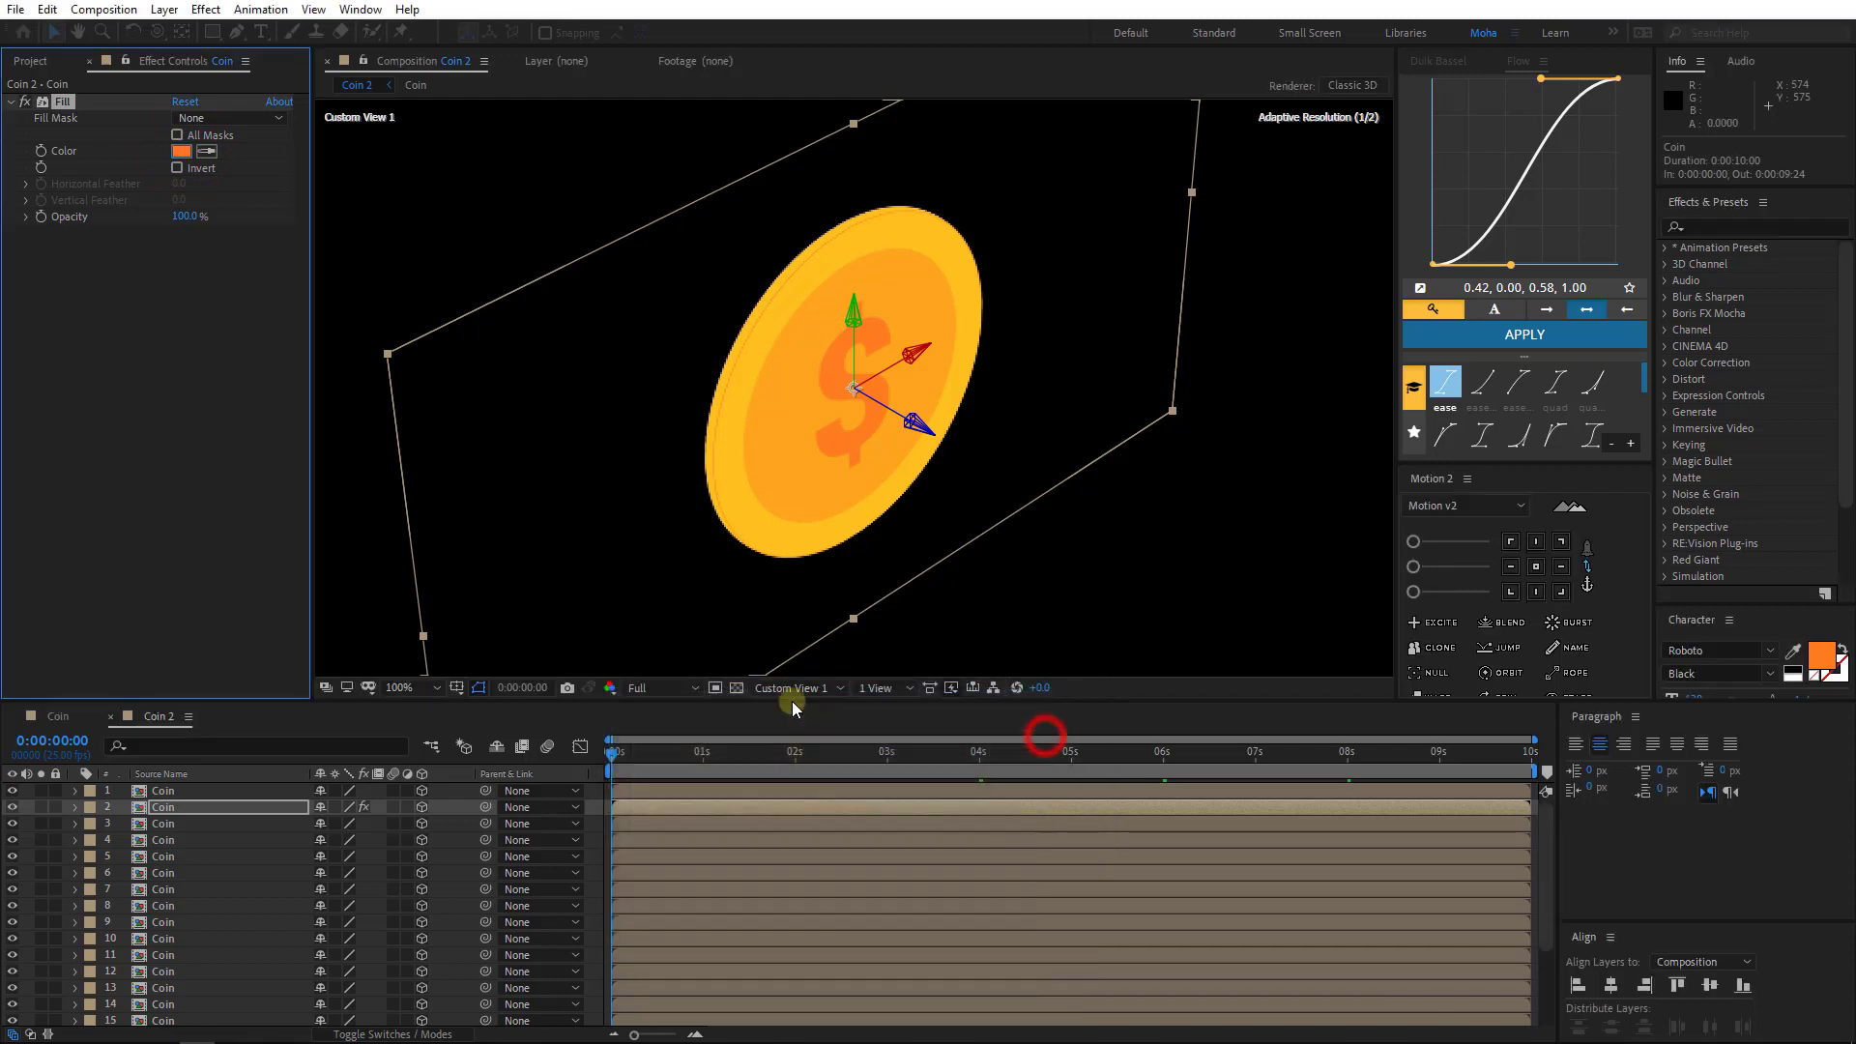
- Copy layer 2's orange Fill effect onto coin layers 3 through 21
{"action": "left_click", "coordinate": [58, 105]}
{"action": "key", "text": "ctrl+c"}
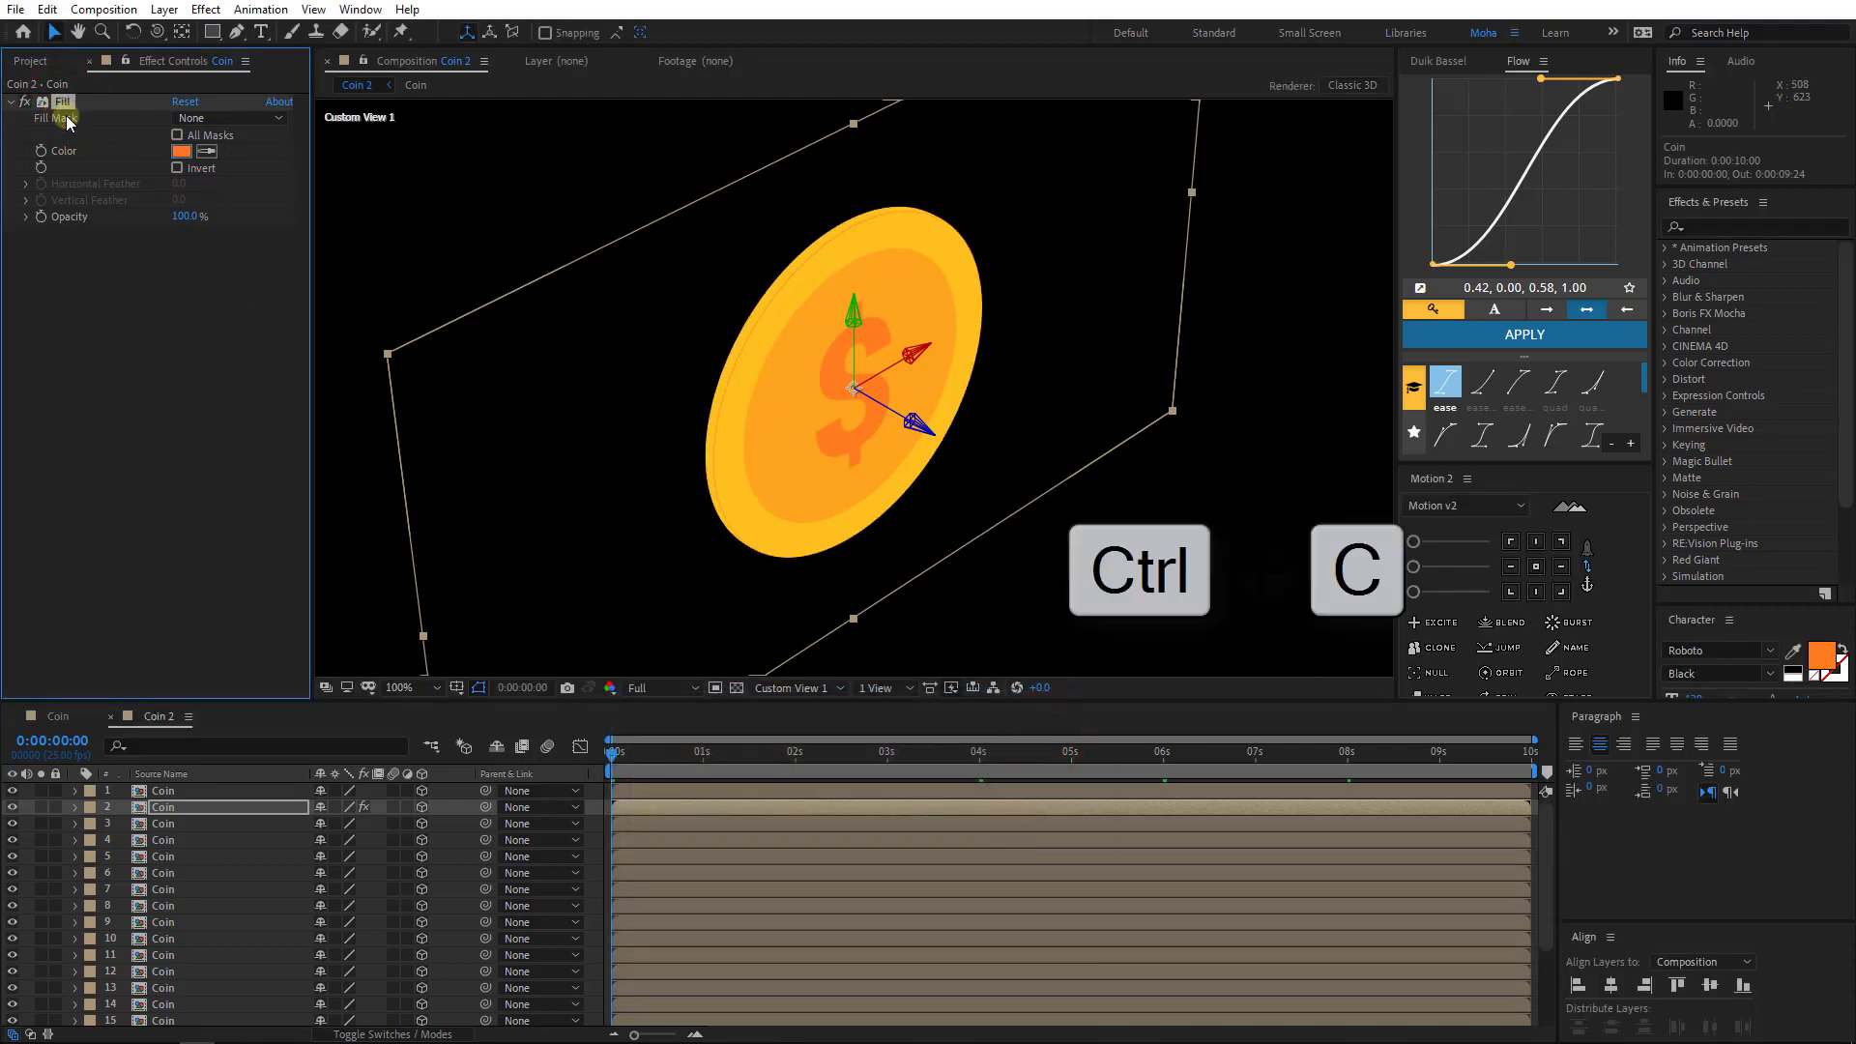
{"action": "left_click", "coordinate": [173, 831]}
{"action": "scroll", "coordinate": [217, 928], "scroll_direction": "down", "scroll_amount": 3}
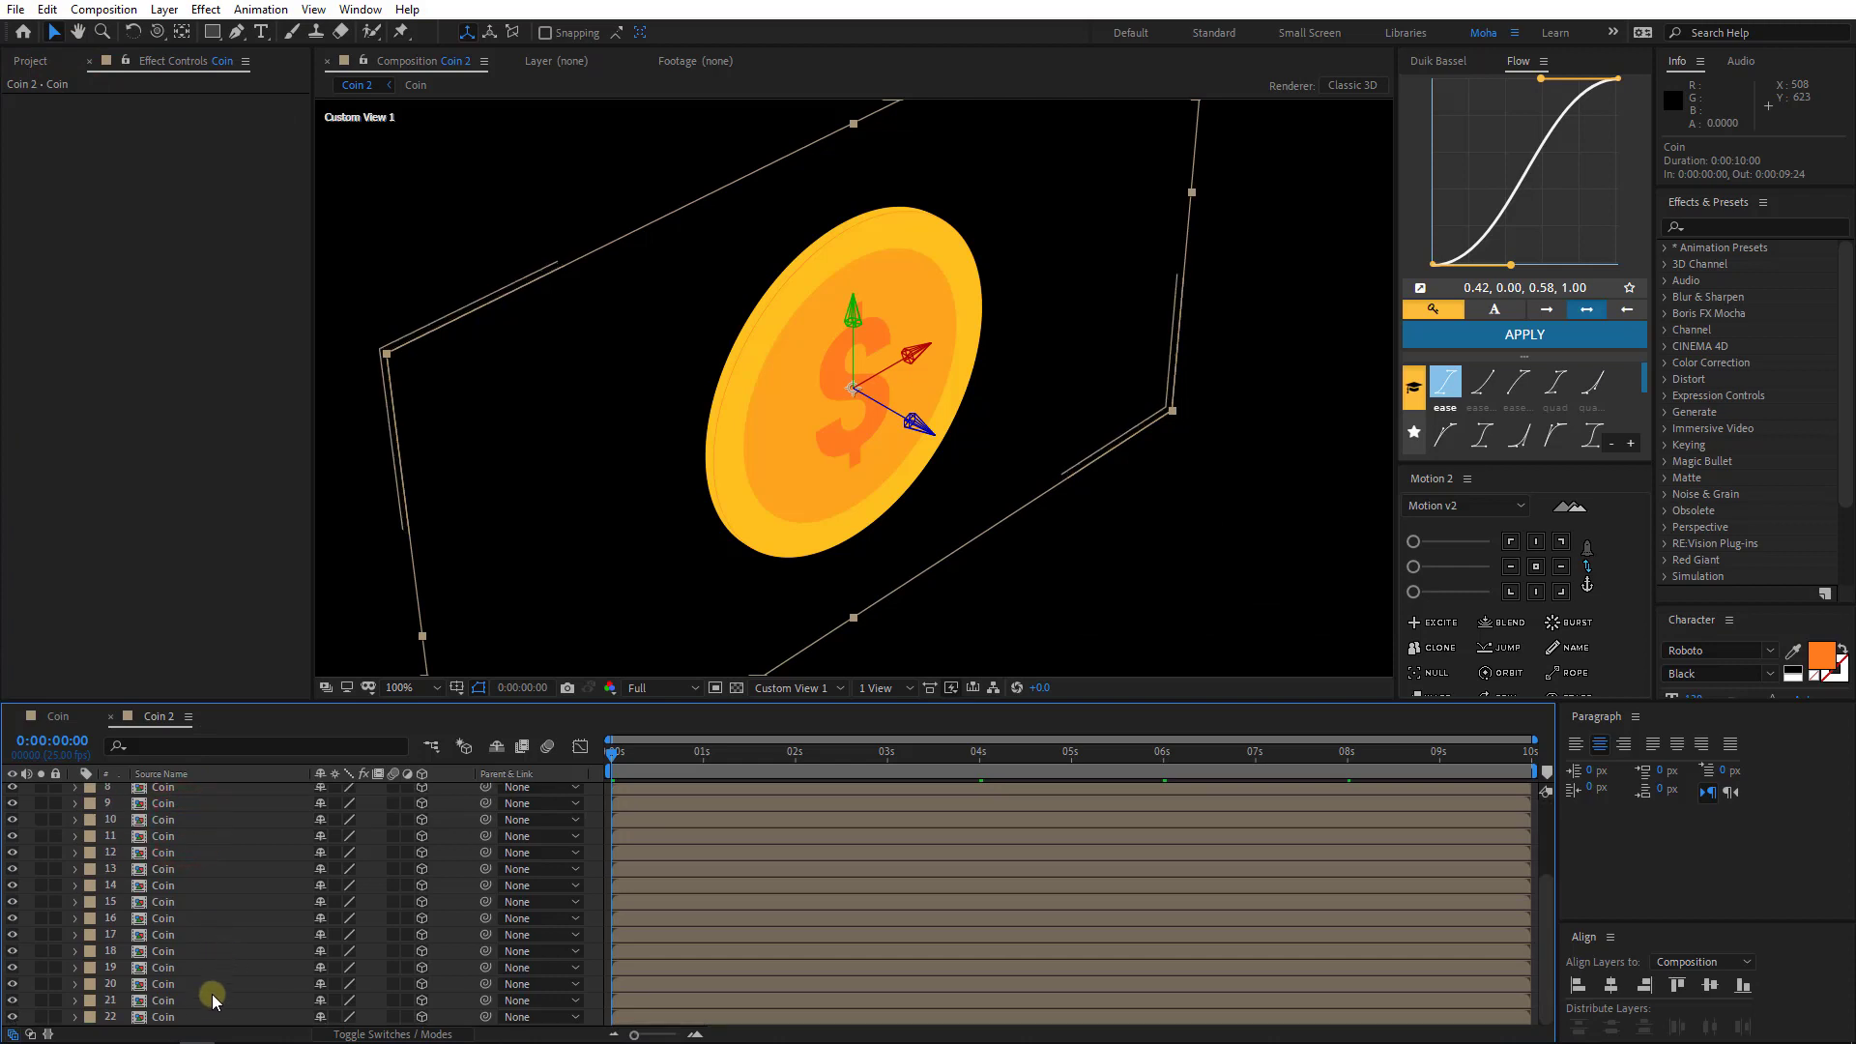
{"action": "left_click", "coordinate": [174, 1001], "text": "shift"}
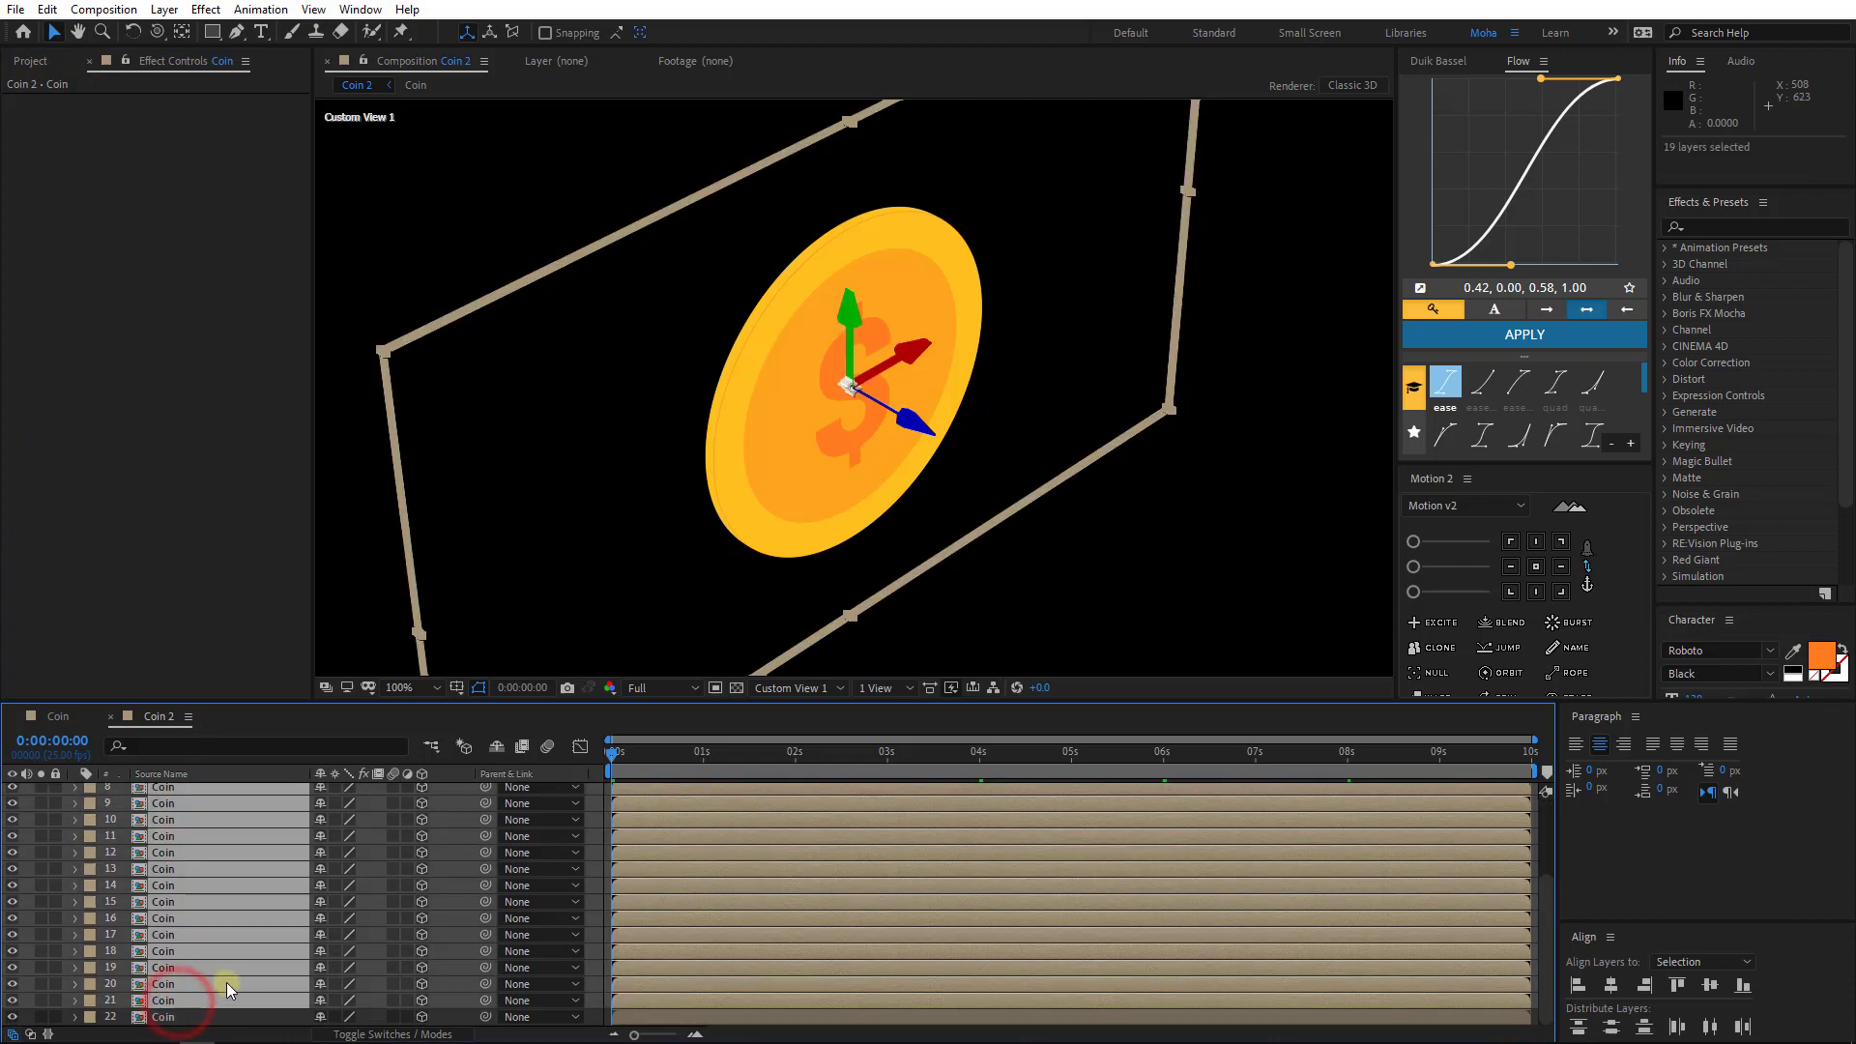
{"action": "key", "text": "ctrl+v"}
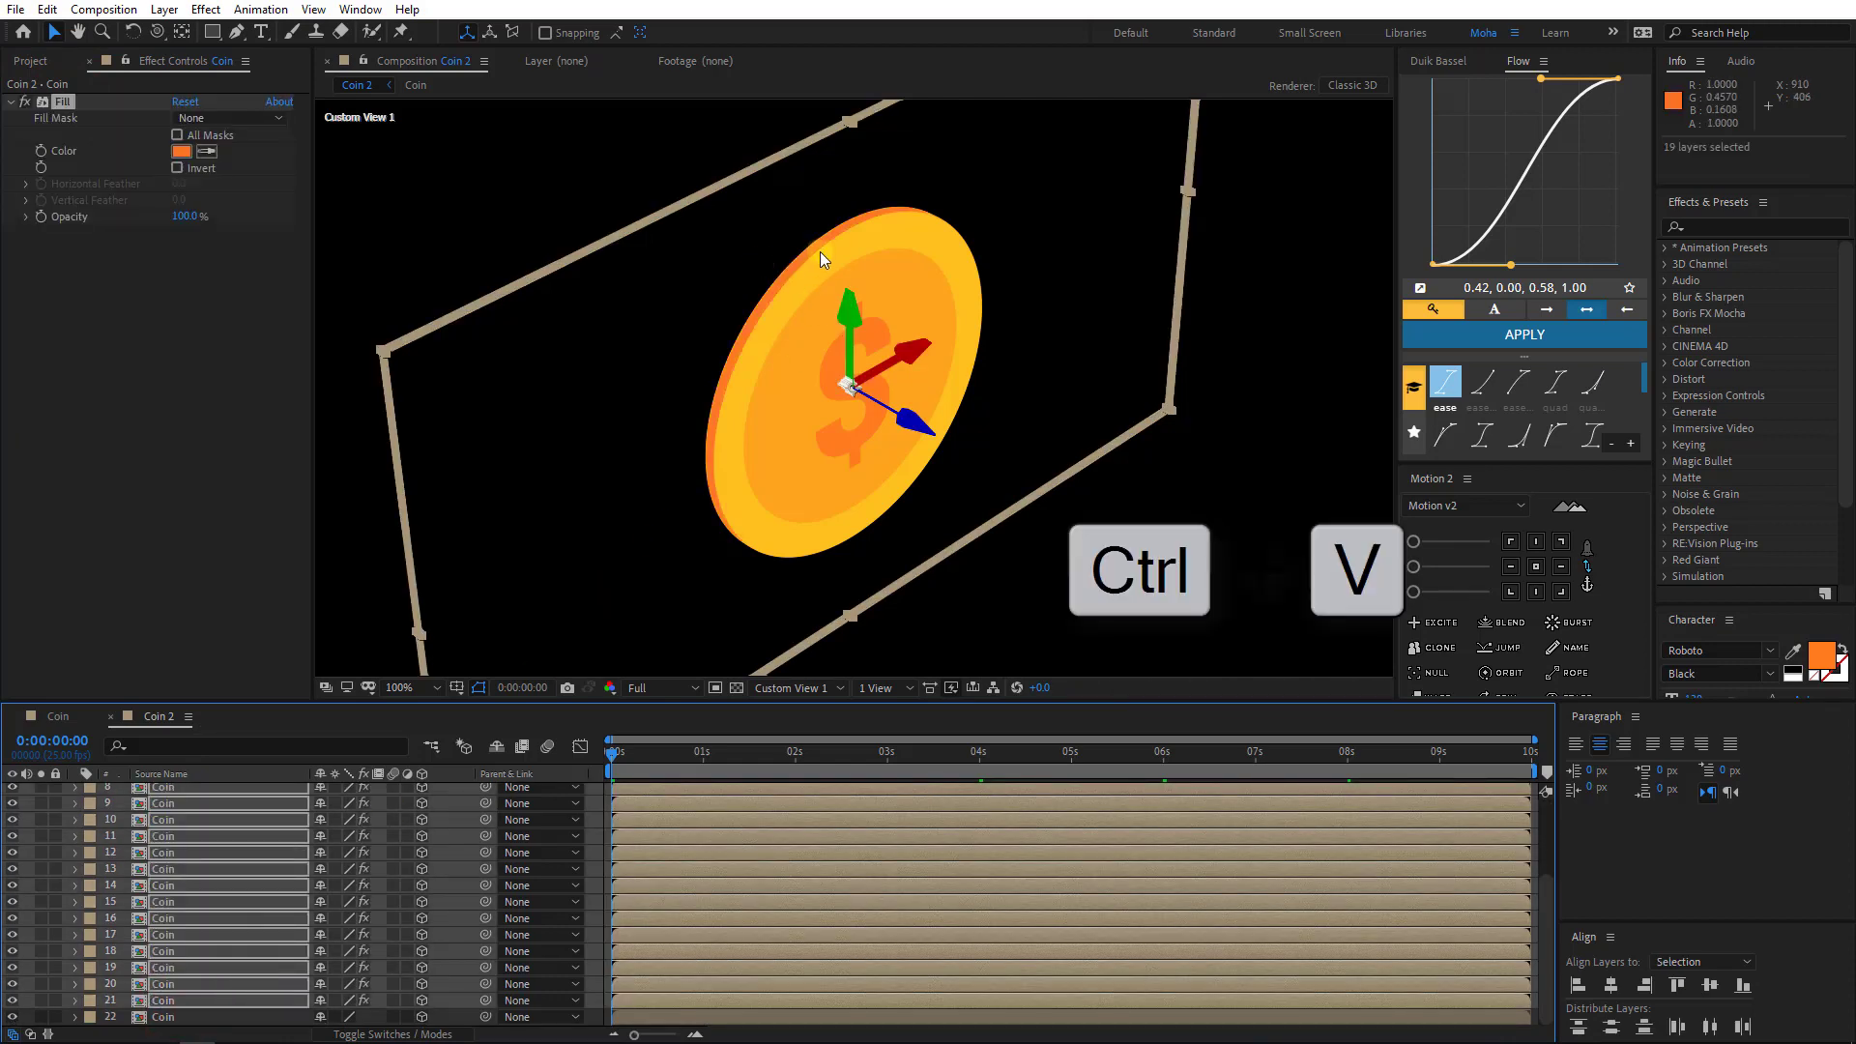
- Duplicate coin layer 2 three times and return the viewer to Active Camera
{"action": "left_click", "coordinate": [33, 913]}
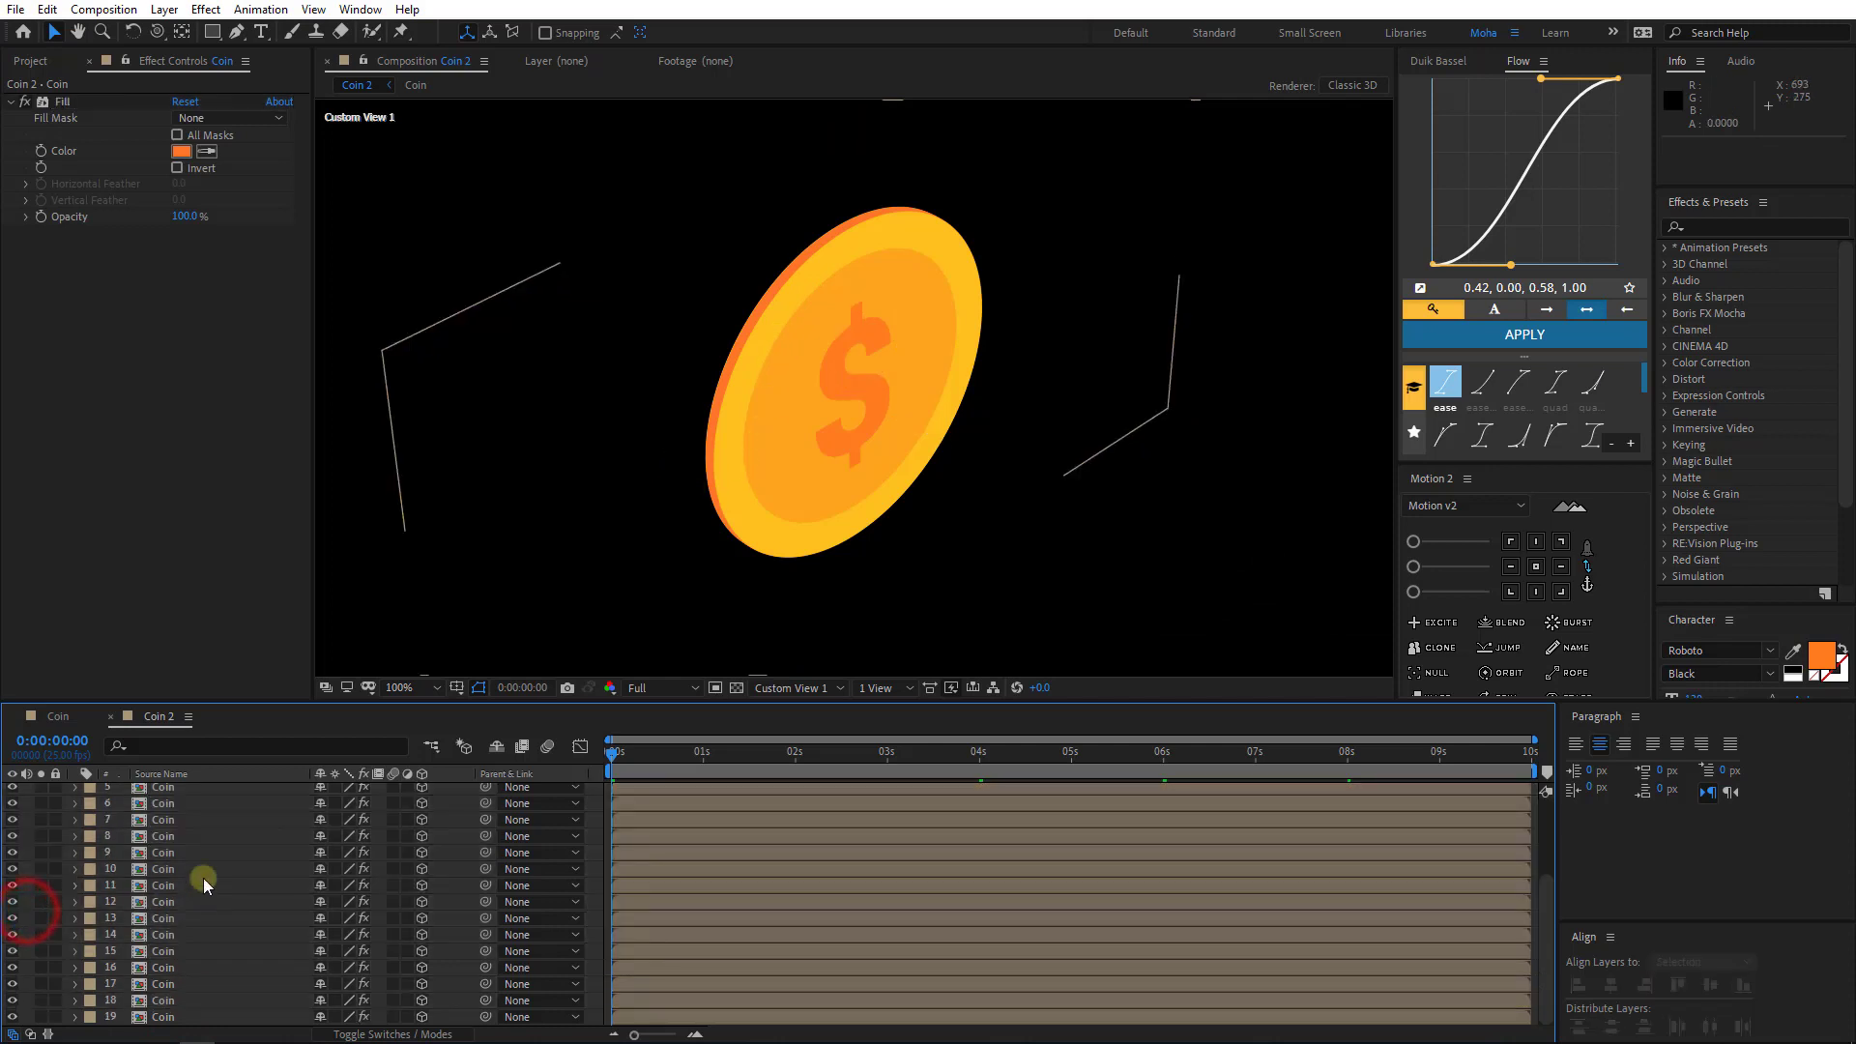
{"action": "scroll", "coordinate": [189, 856], "scroll_direction": "up", "scroll_amount": 3}
{"action": "left_click", "coordinate": [183, 806]}
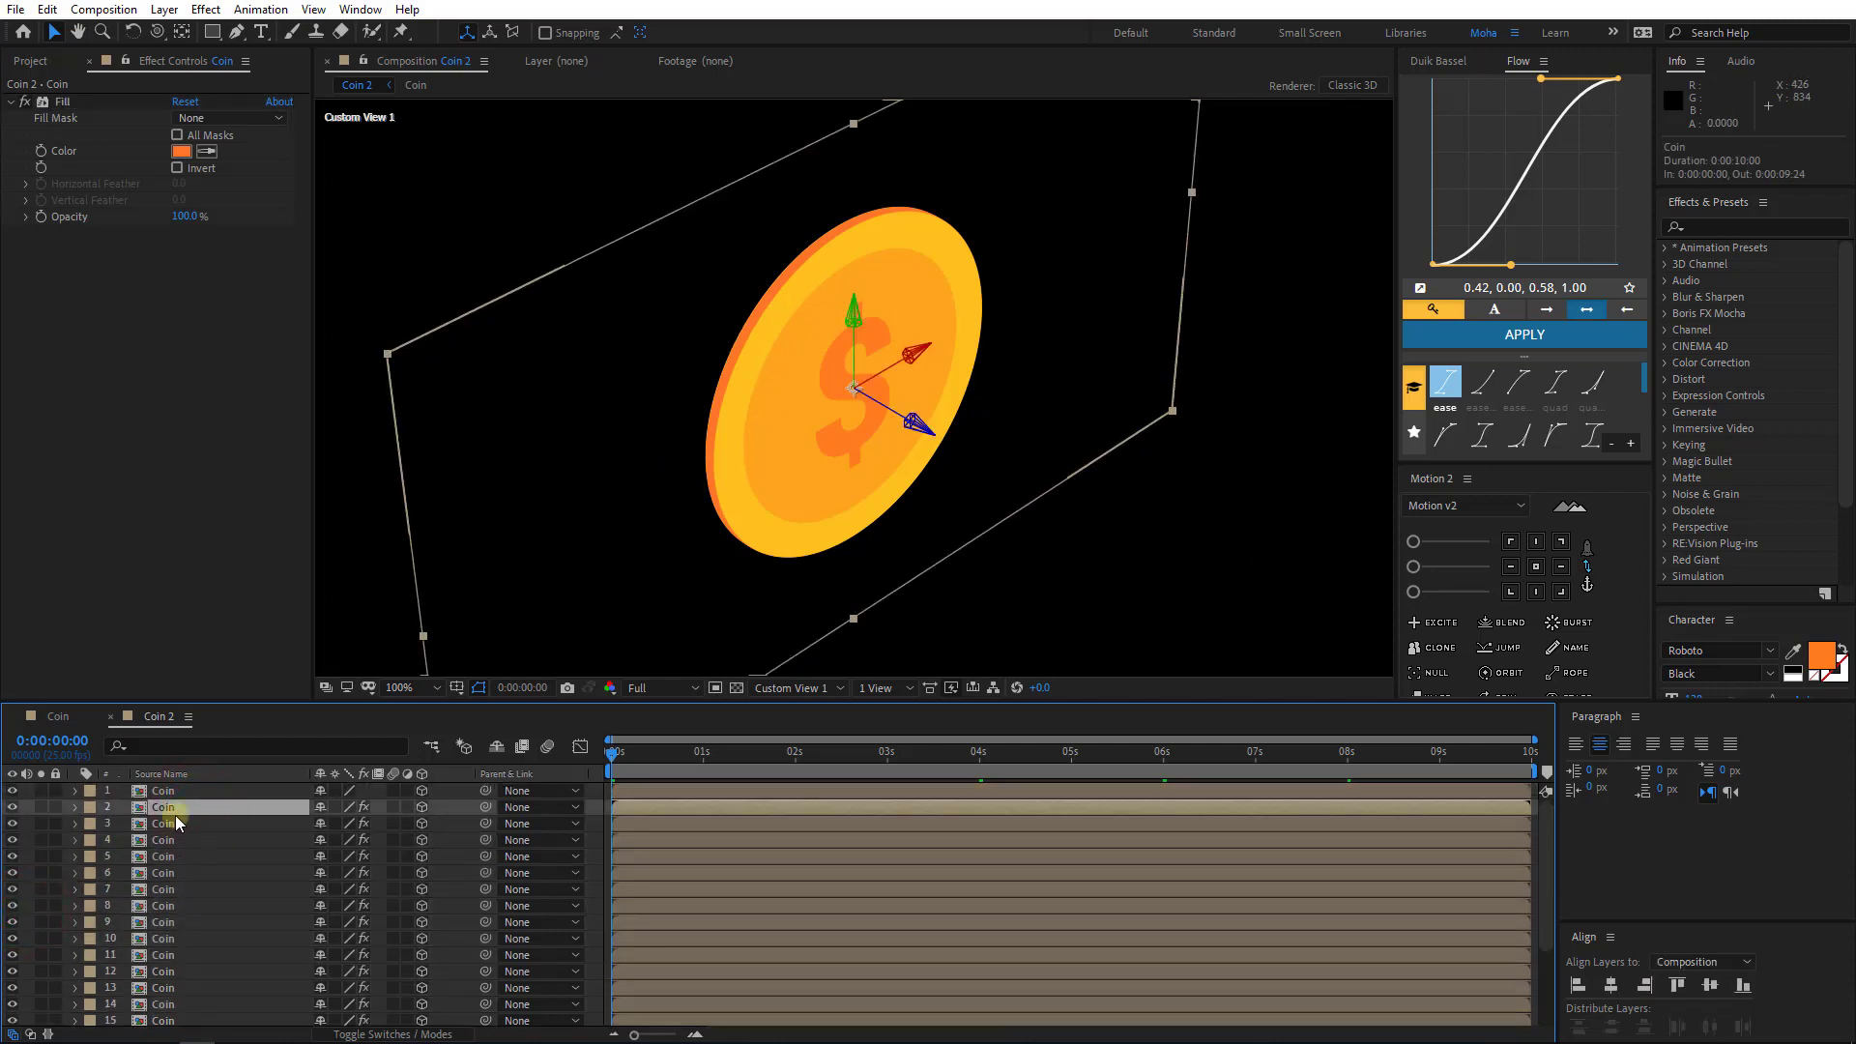
{"action": "key", "text": "ctrl+d"}
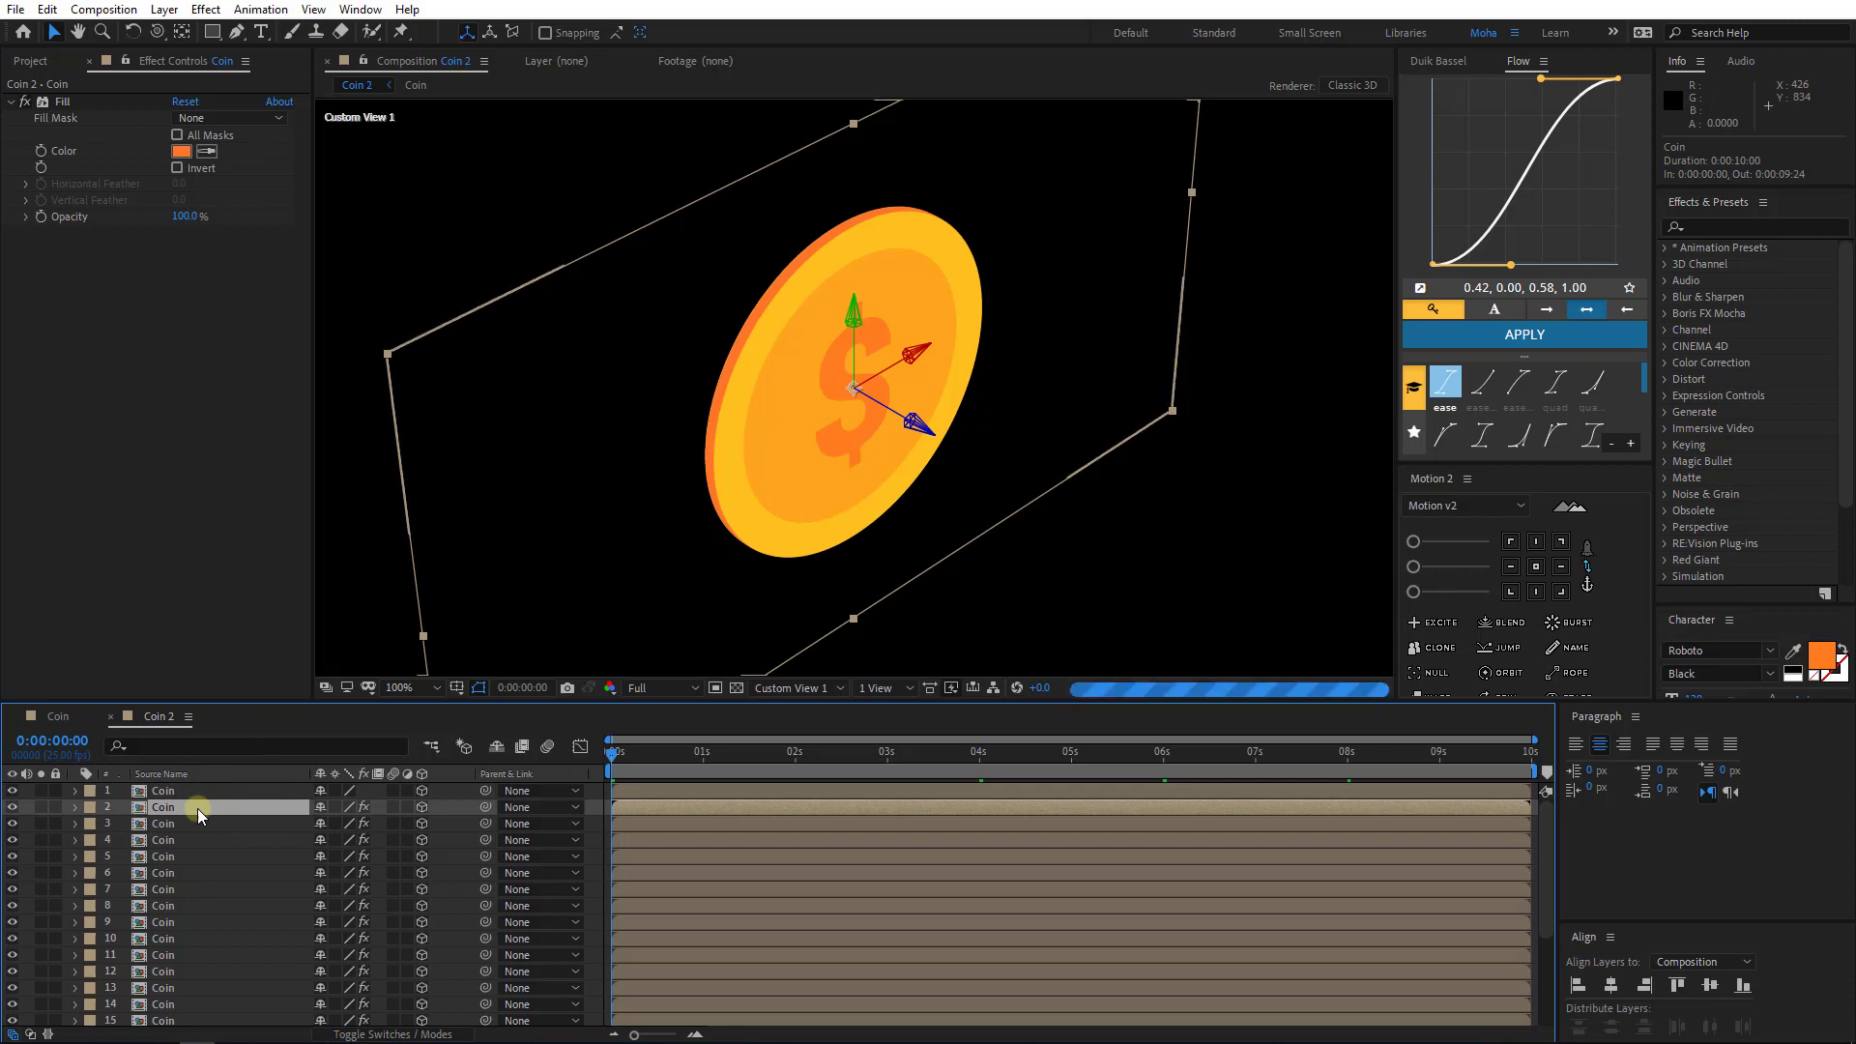
{"action": "key", "text": "ctrl+d"}
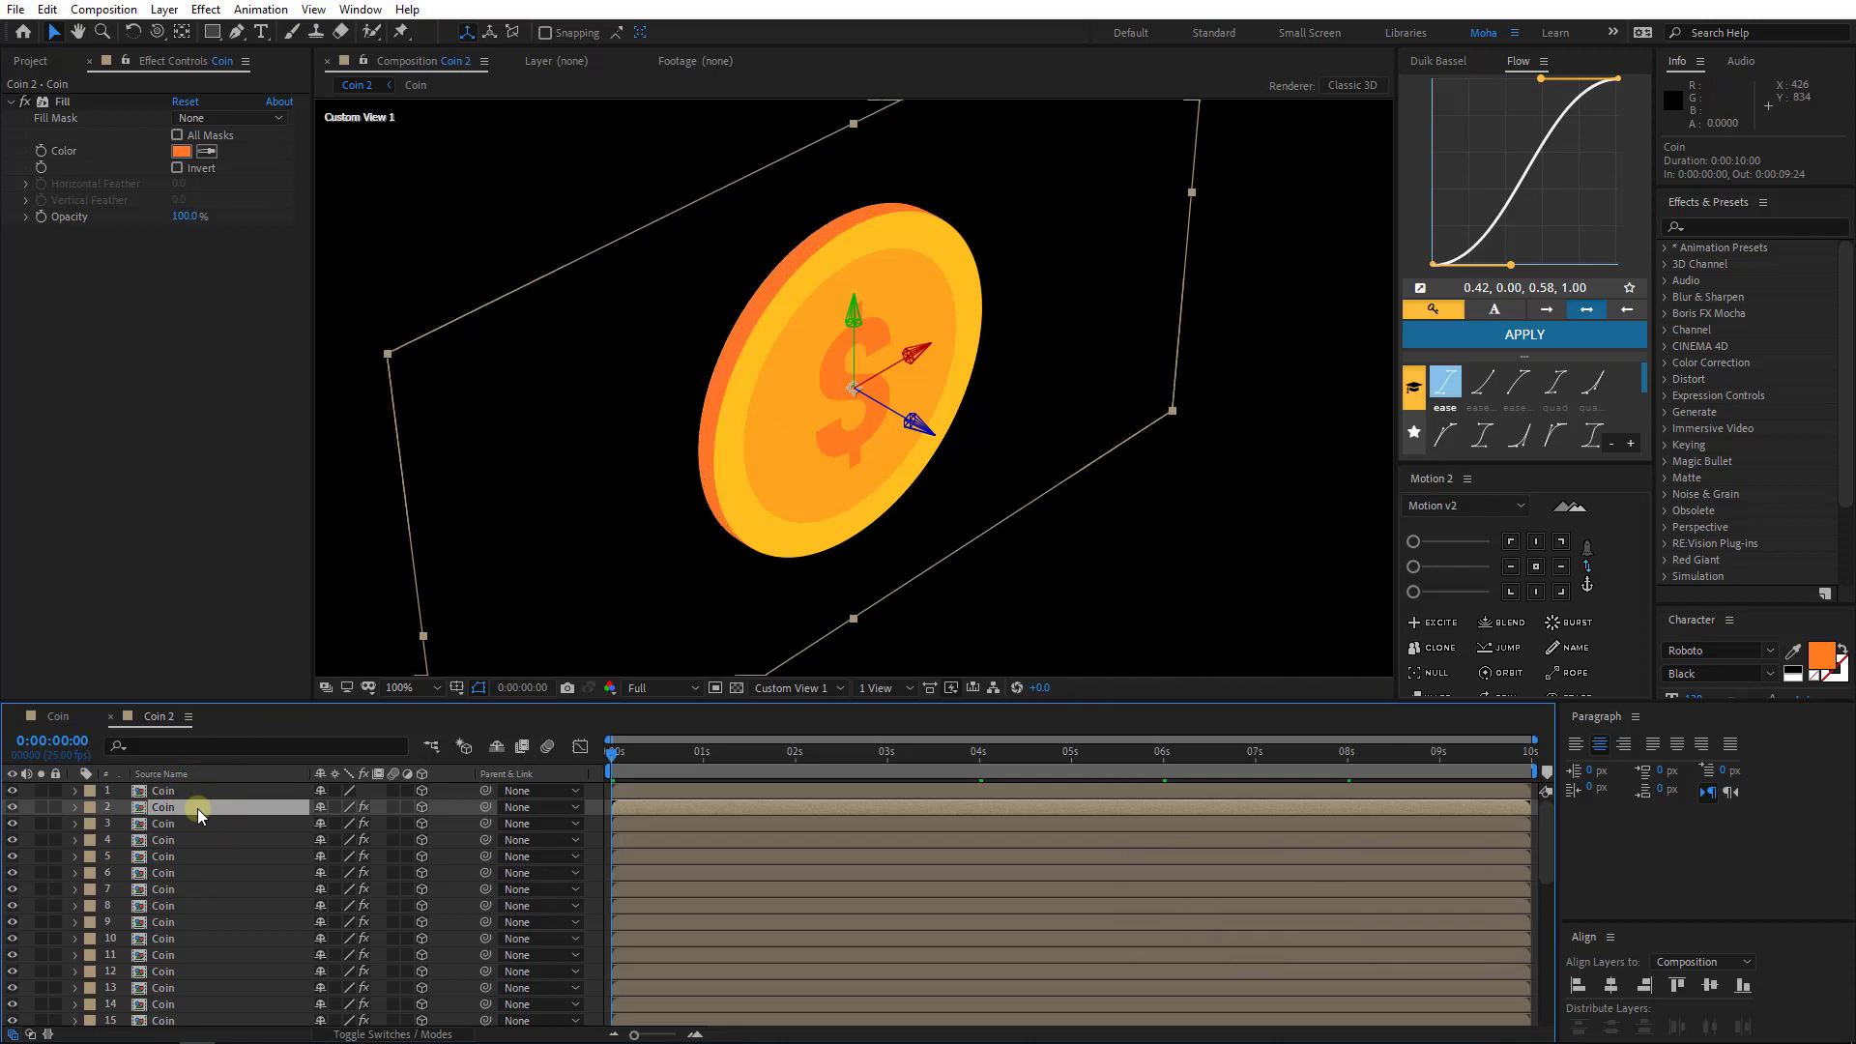
{"action": "key", "text": "ctrl+d"}
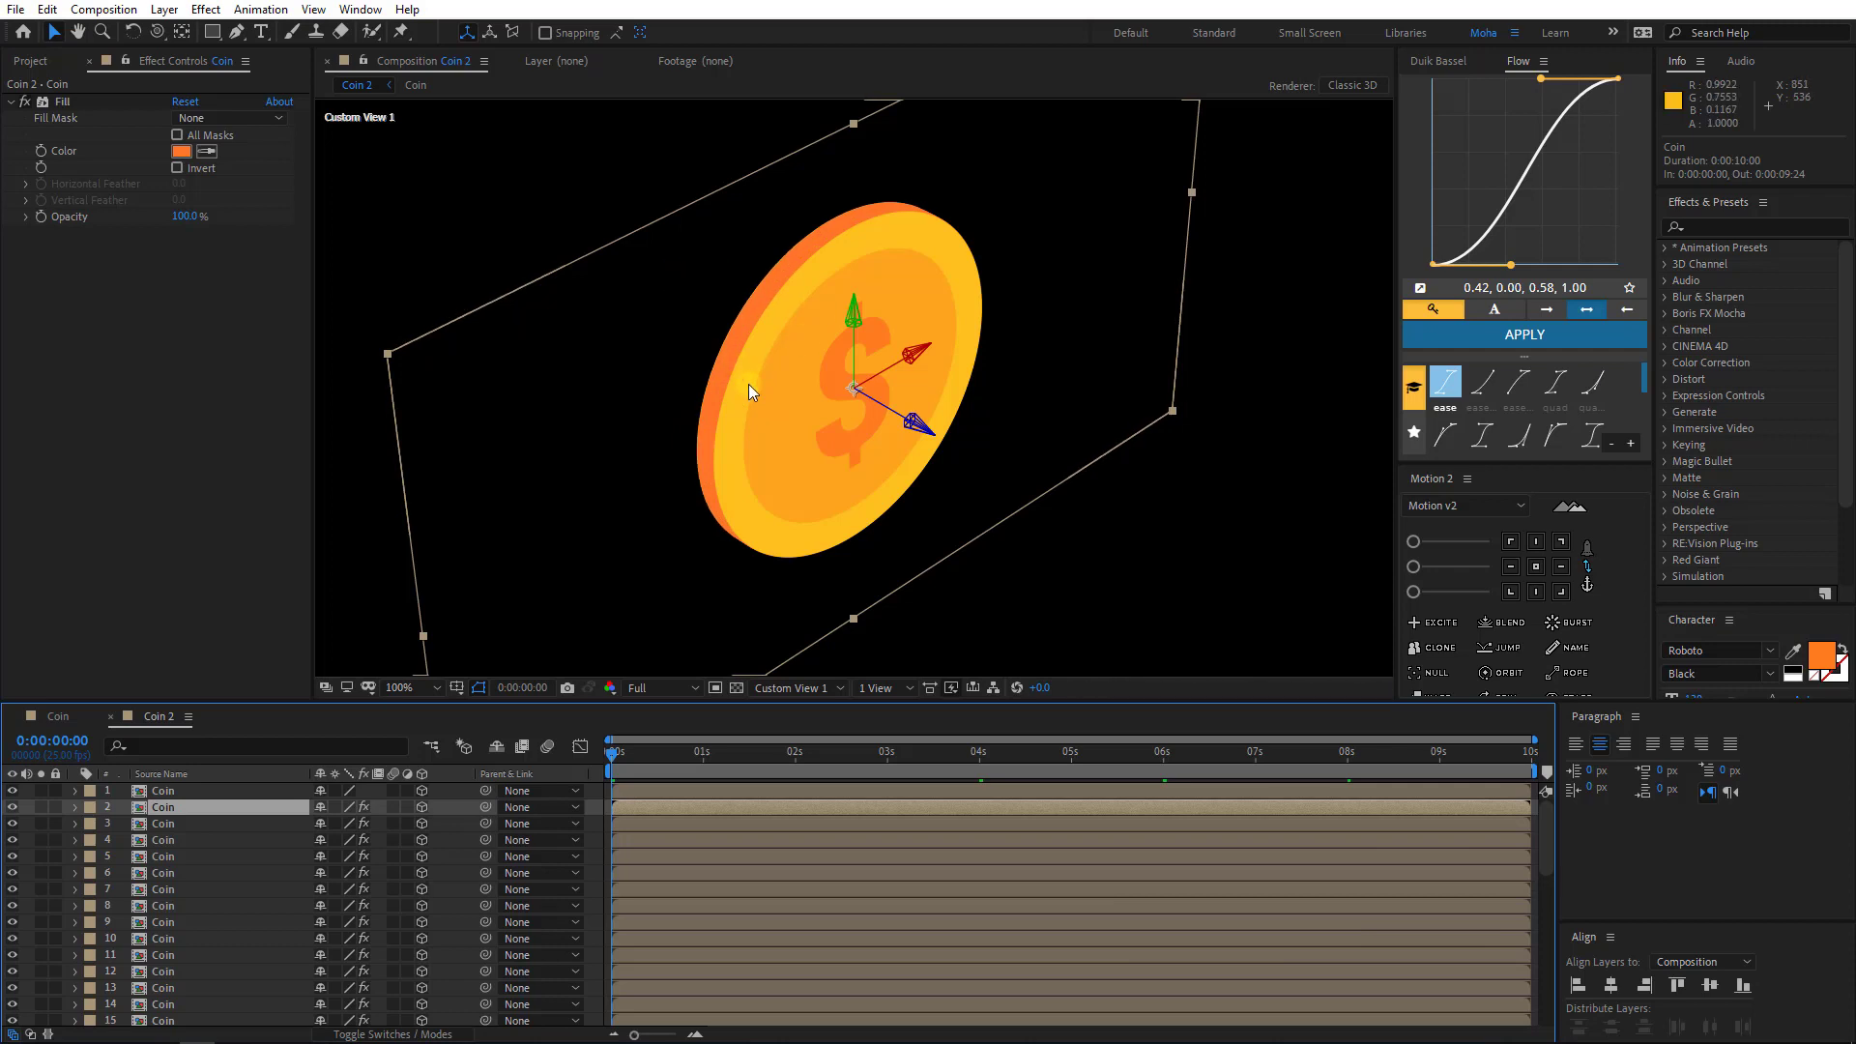
{"action": "left_click", "coordinate": [808, 687]}
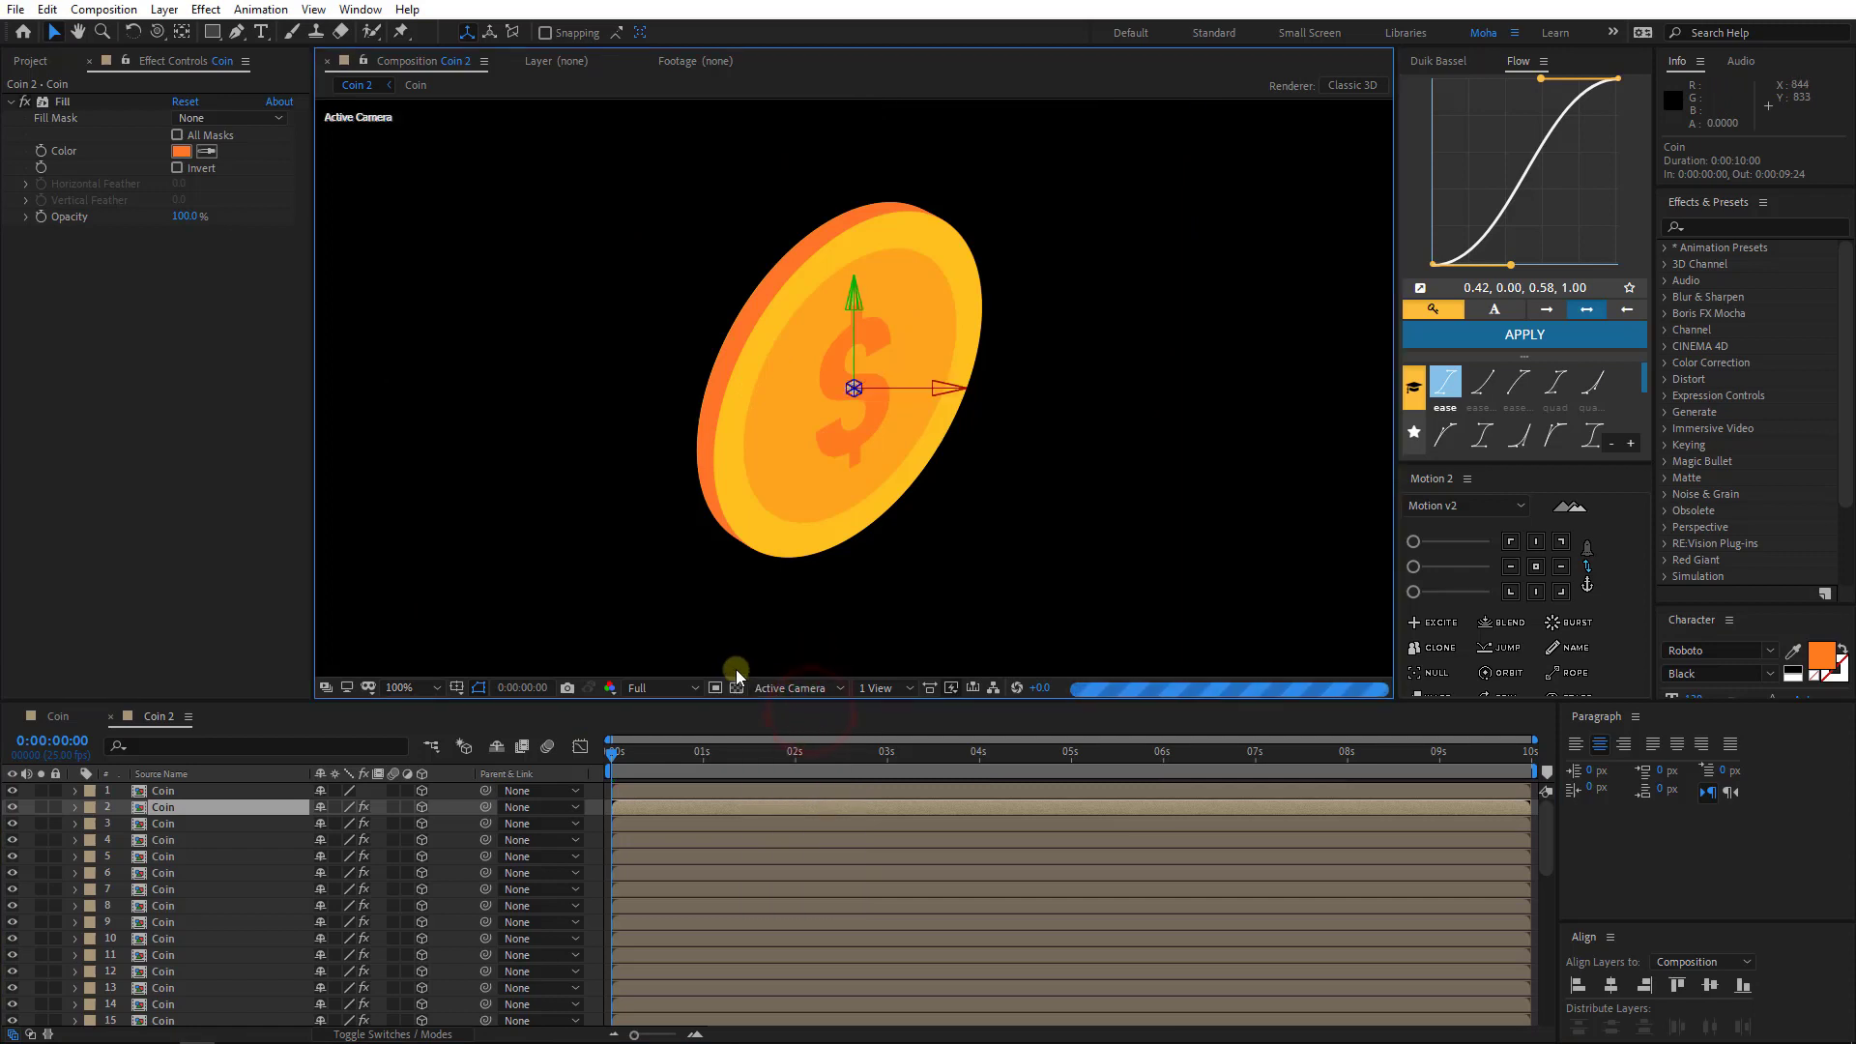
{"action": "scroll", "coordinate": [834, 479], "scroll_direction": "down", "scroll_amount": 2}
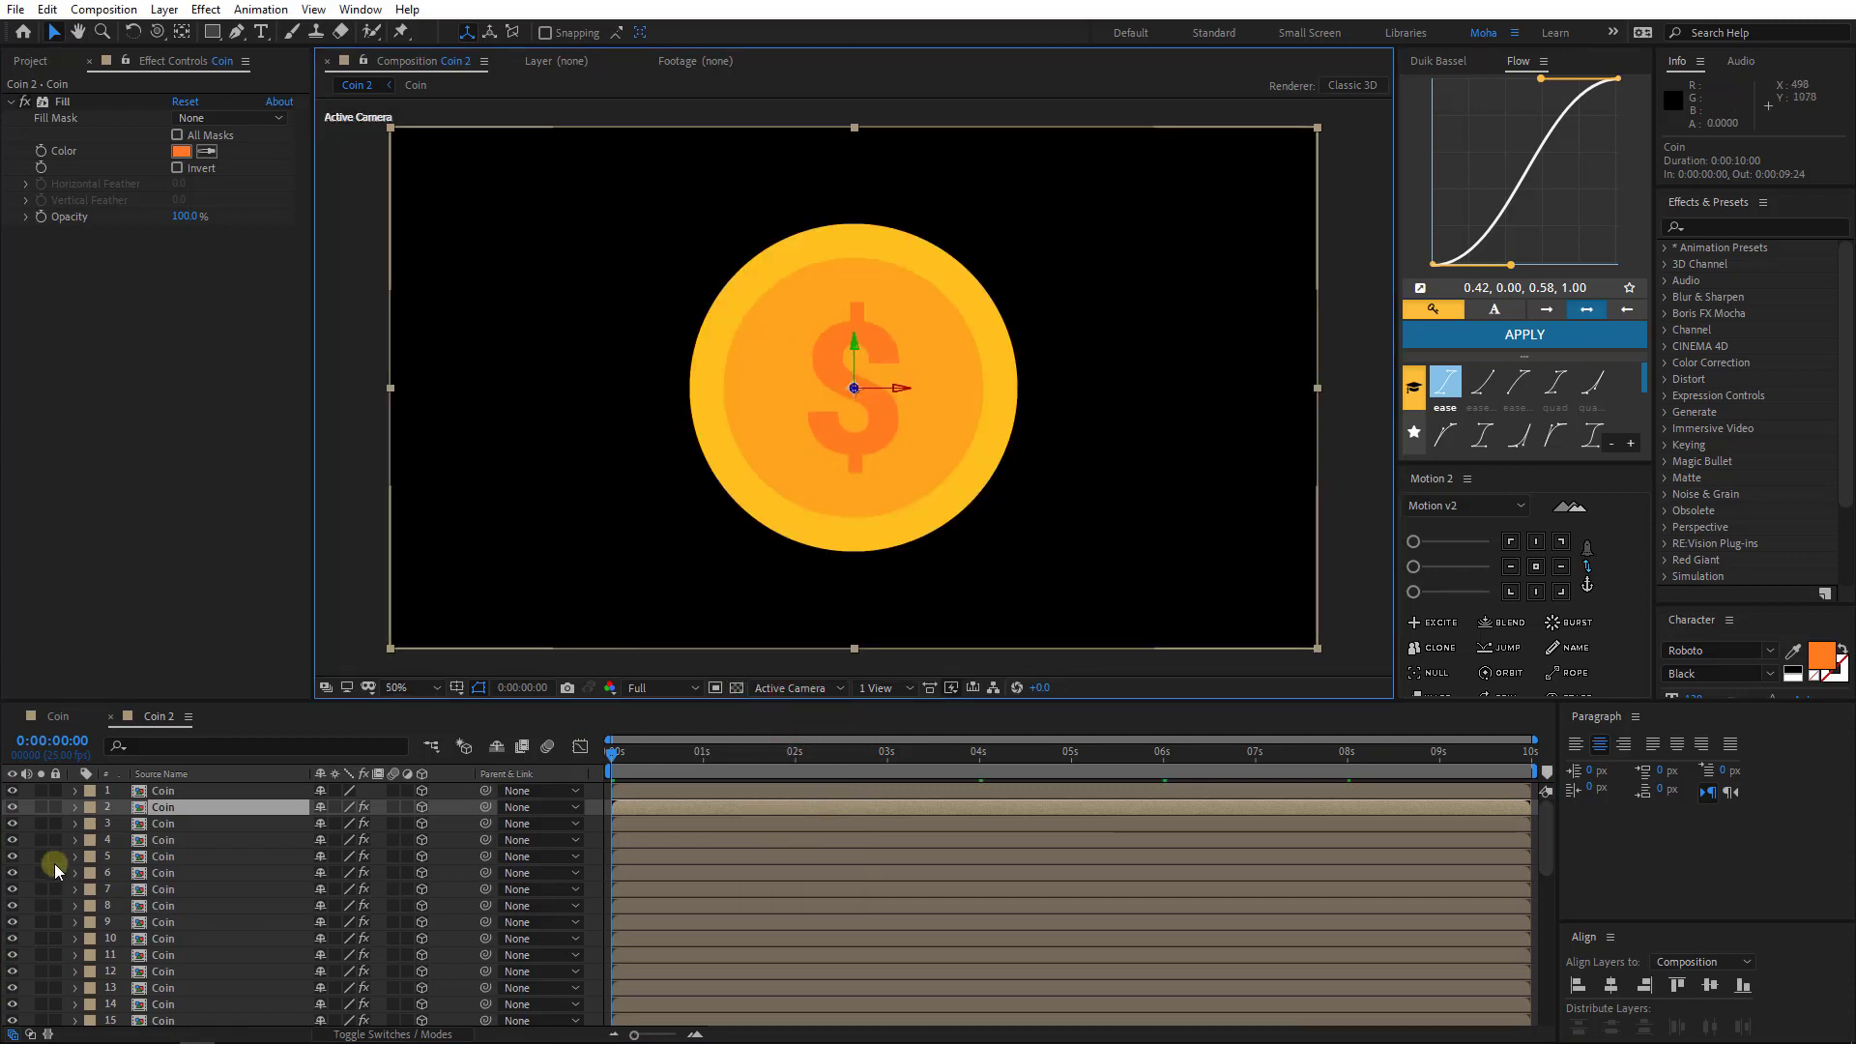
- Add a Null Object layer above the coin stack
{"action": "left_click", "coordinate": [27, 840]}
{"action": "right_click", "coordinate": [26, 842]}
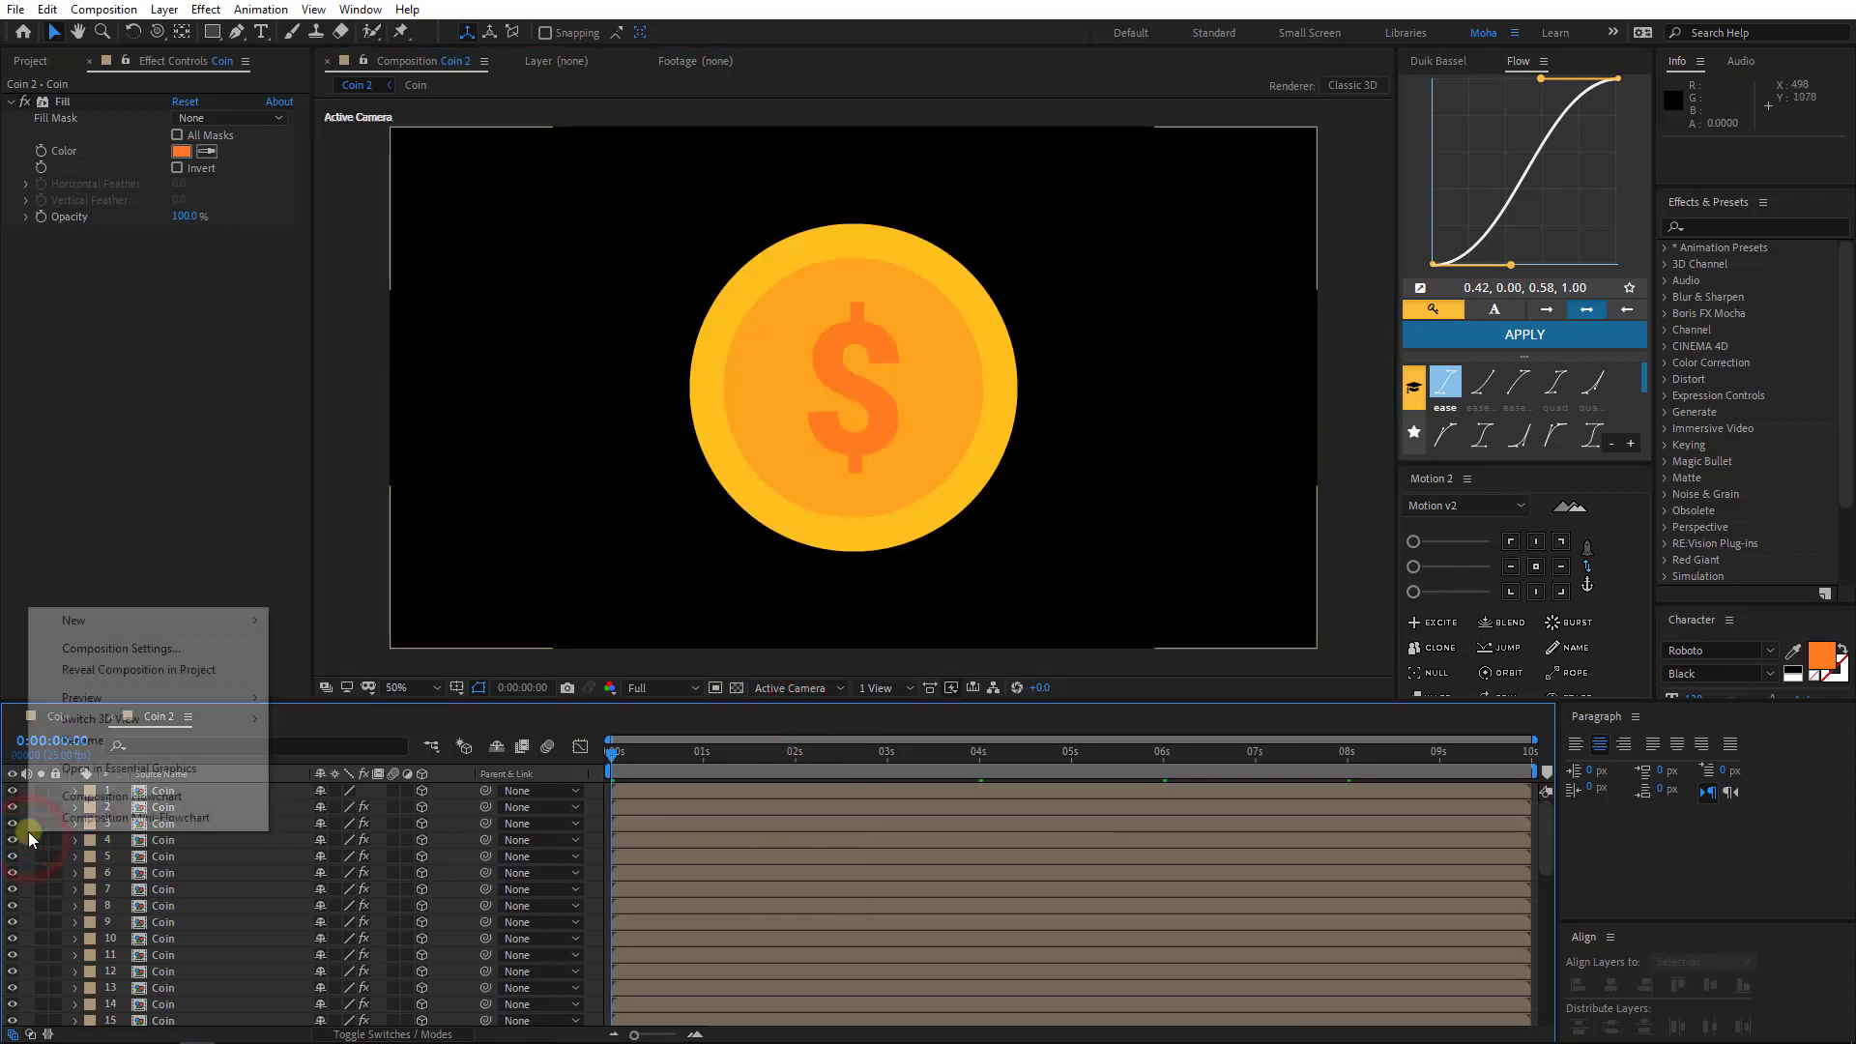
{"action": "left_click", "coordinate": [160, 621]}
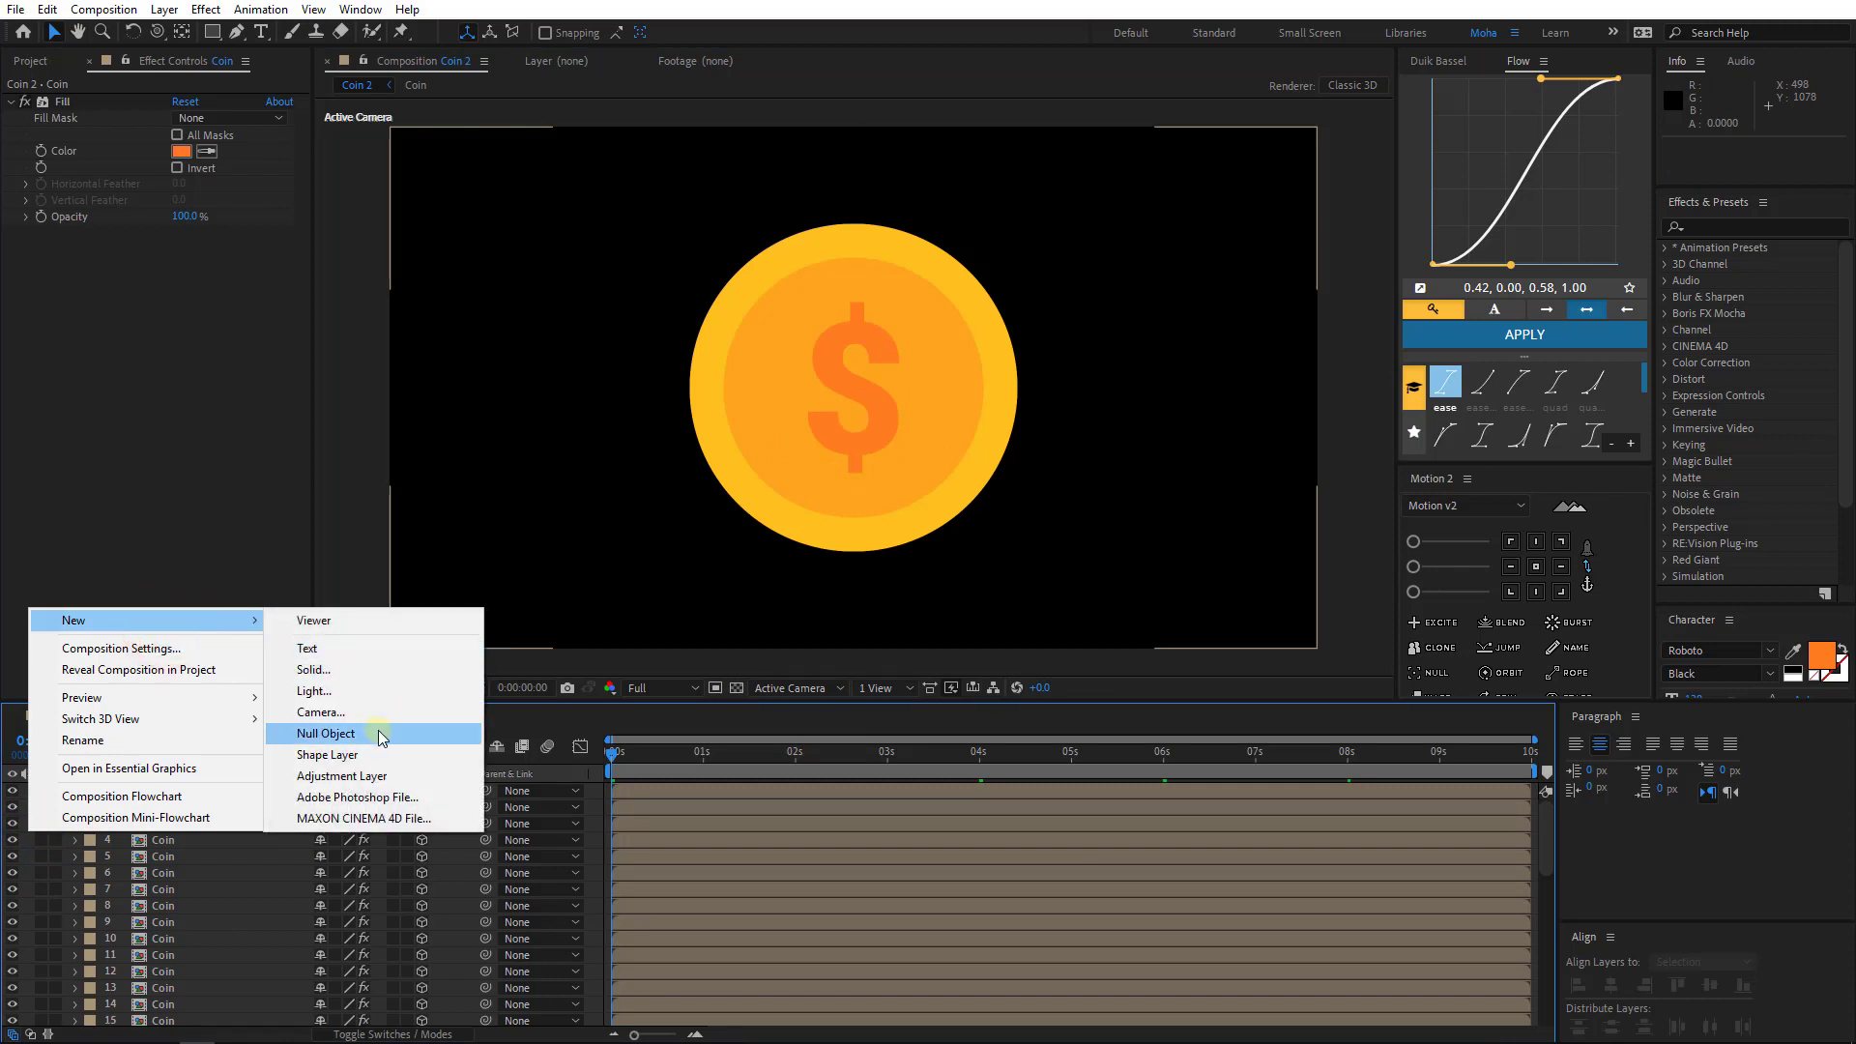
{"action": "left_click", "coordinate": [326, 734]}
- Parent all 44 Coin layers to Null 1 and make Null 1 a 3D layer
{"action": "left_click", "coordinate": [189, 809]}
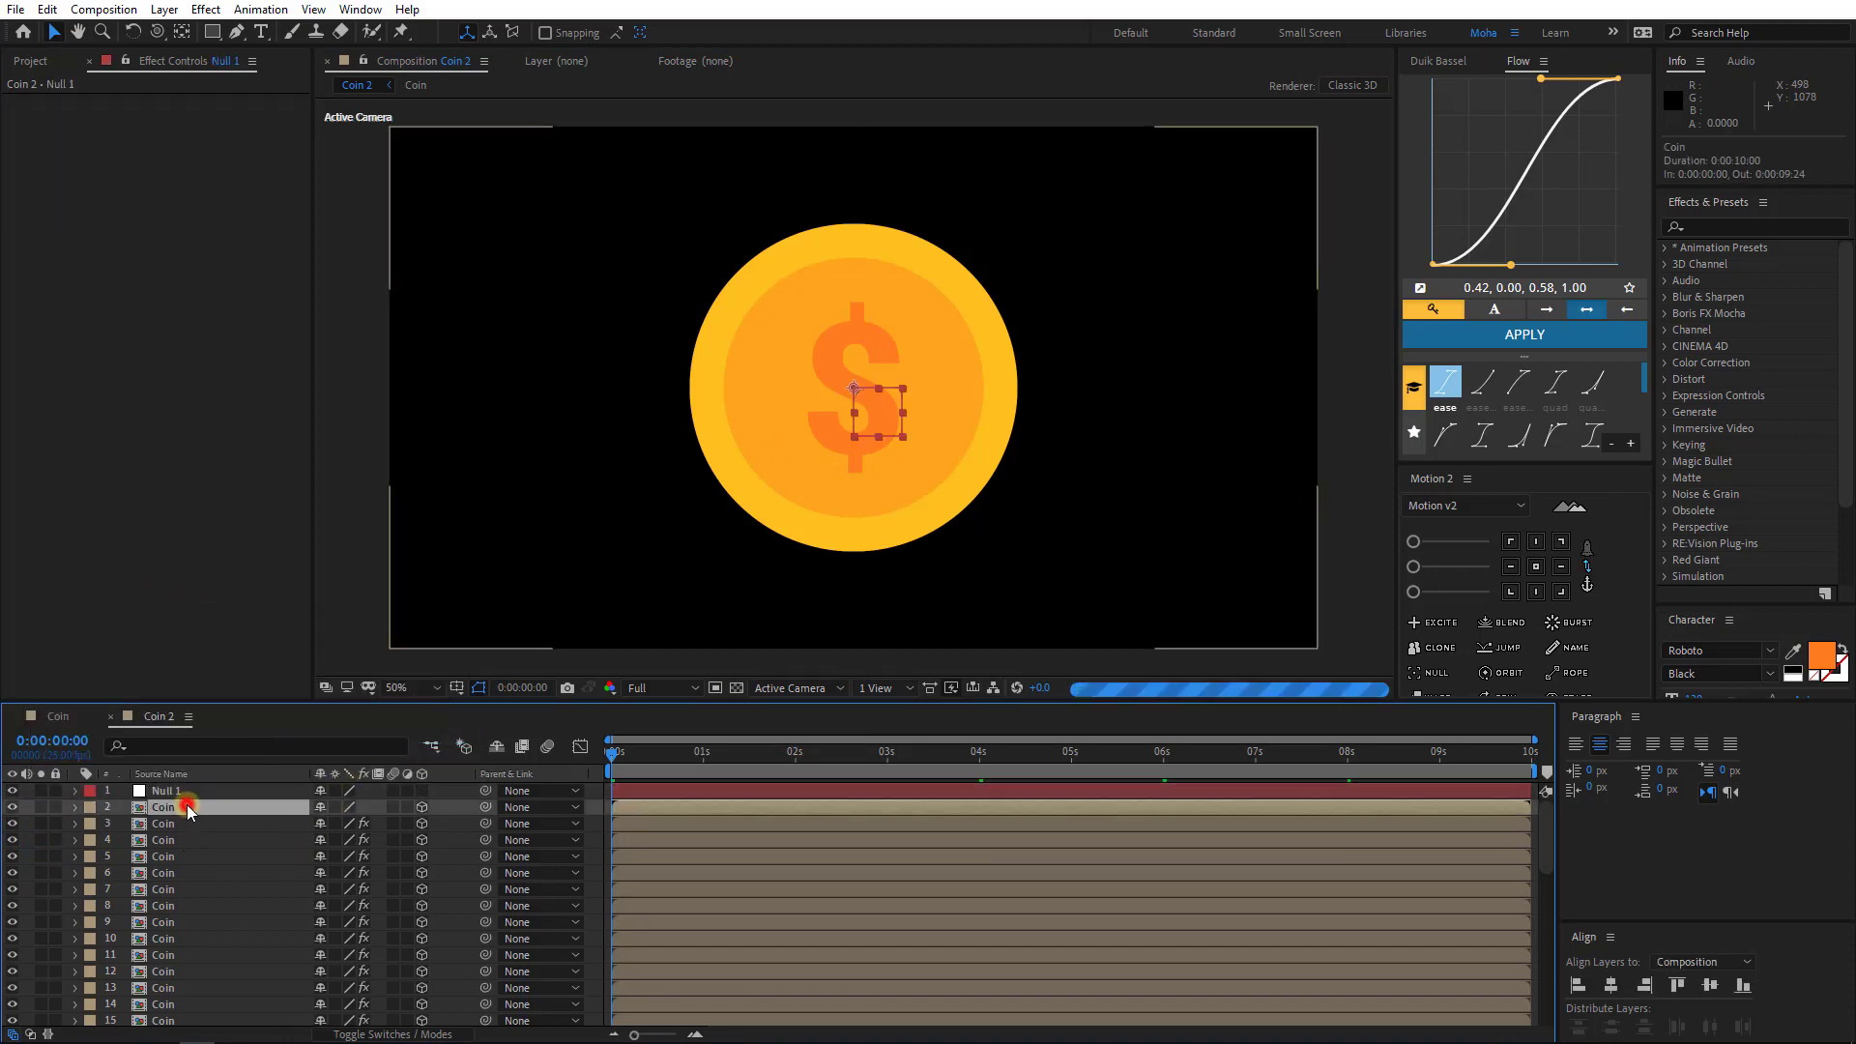
{"action": "scroll", "coordinate": [204, 870], "scroll_direction": "down", "scroll_amount": 10}
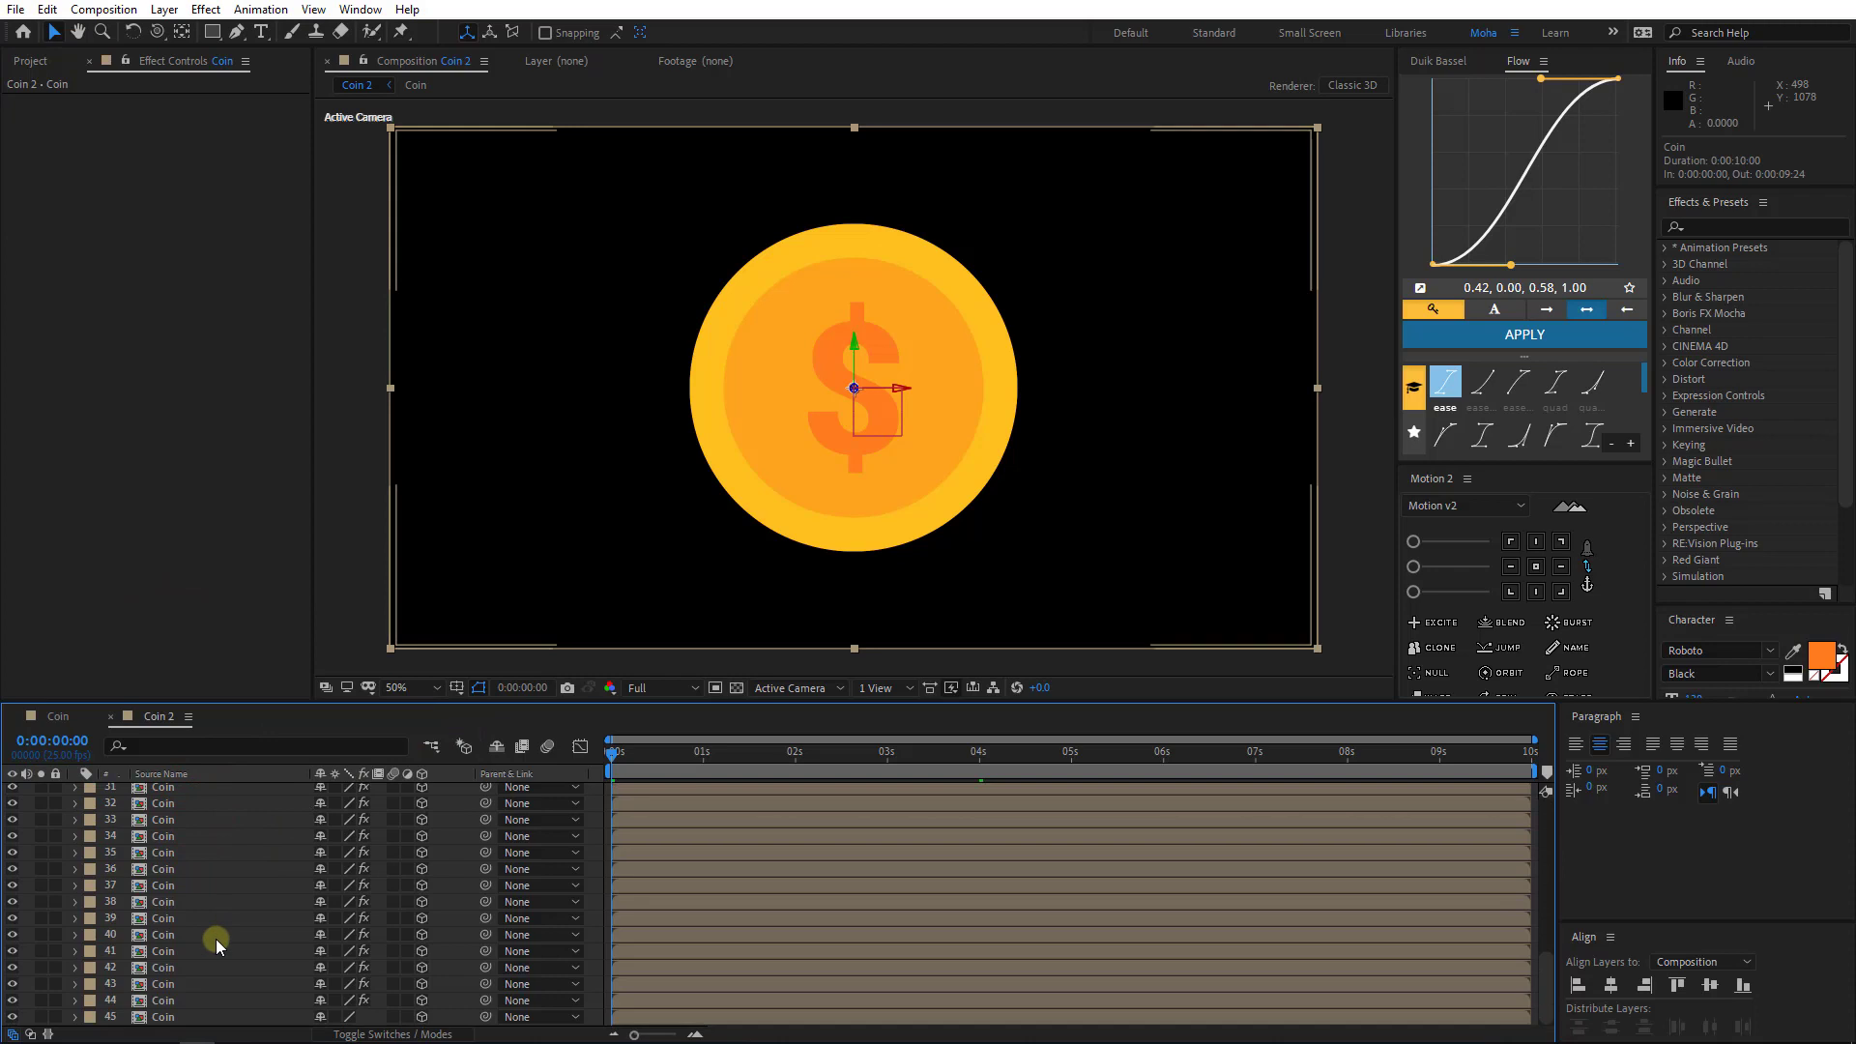
{"action": "left_click", "coordinate": [194, 1017], "text": "shift"}
{"action": "scroll", "coordinate": [244, 865], "scroll_direction": "up", "scroll_amount": 10}
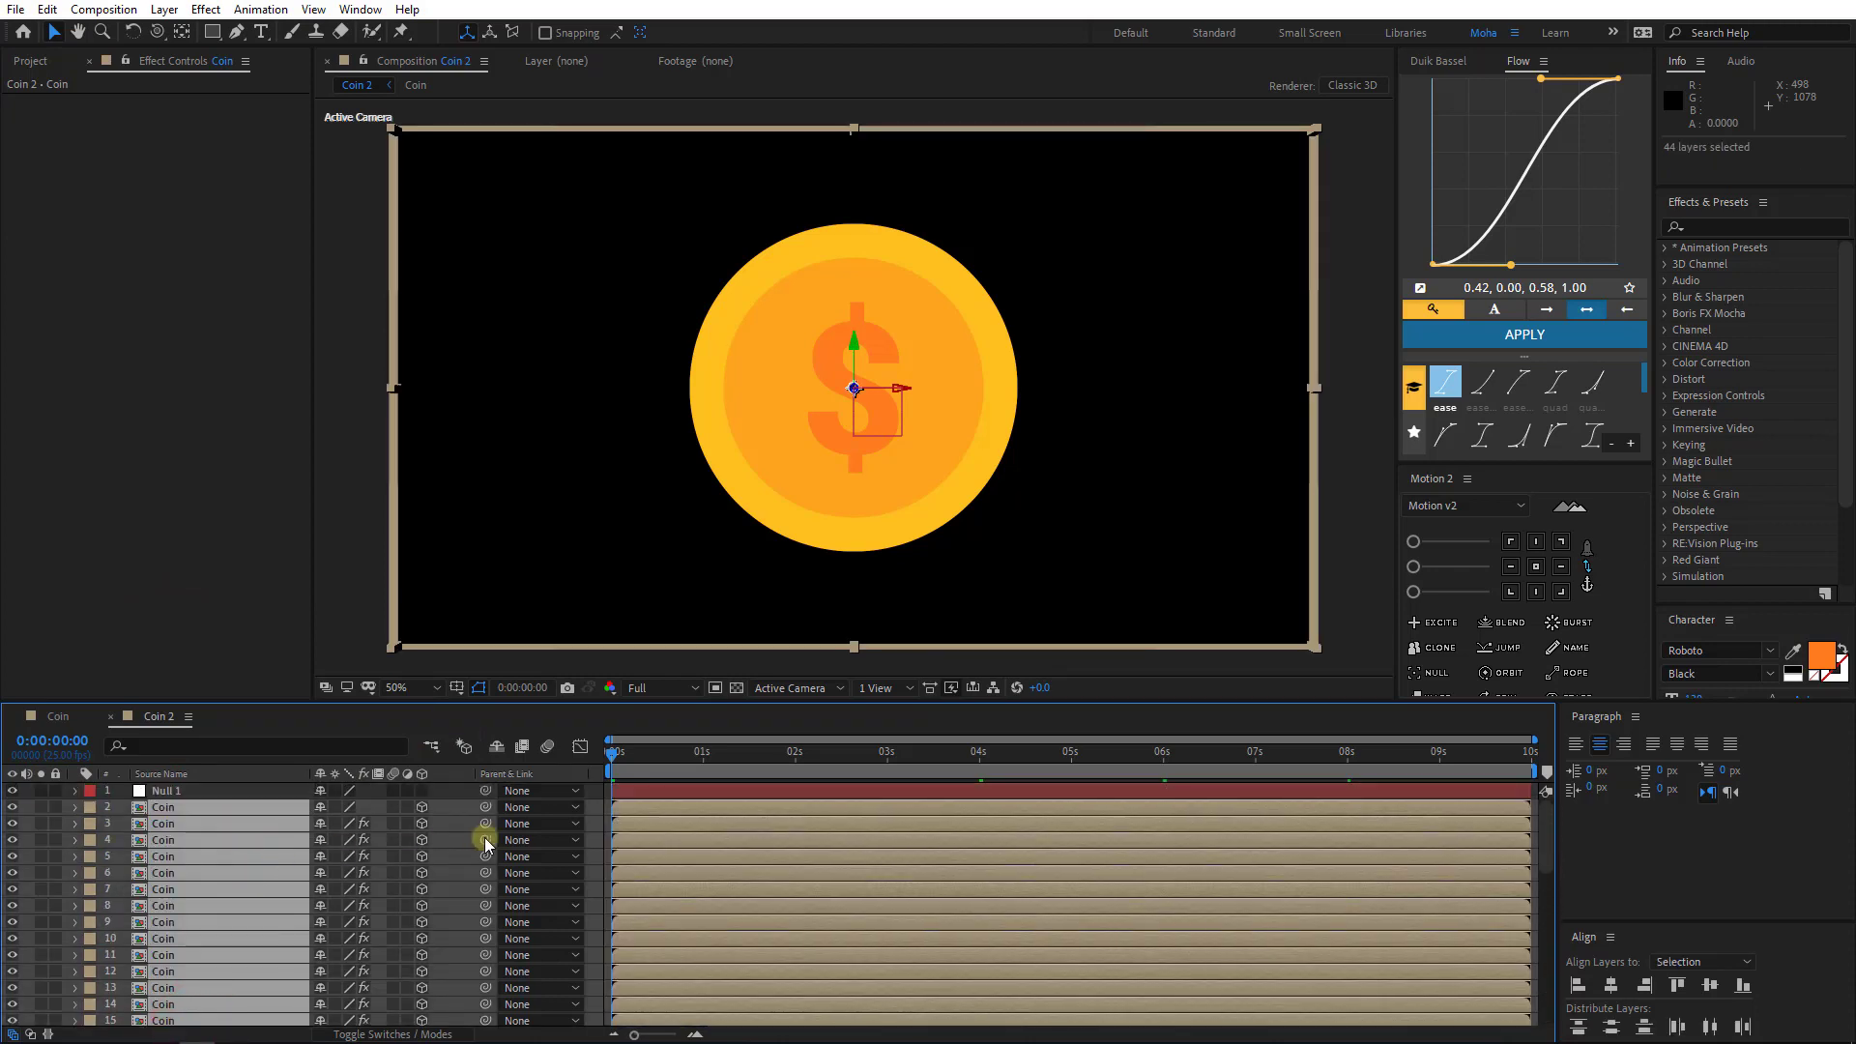
{"action": "left_click_drag", "start_coordinate": [485, 806], "coordinate": [235, 796]}
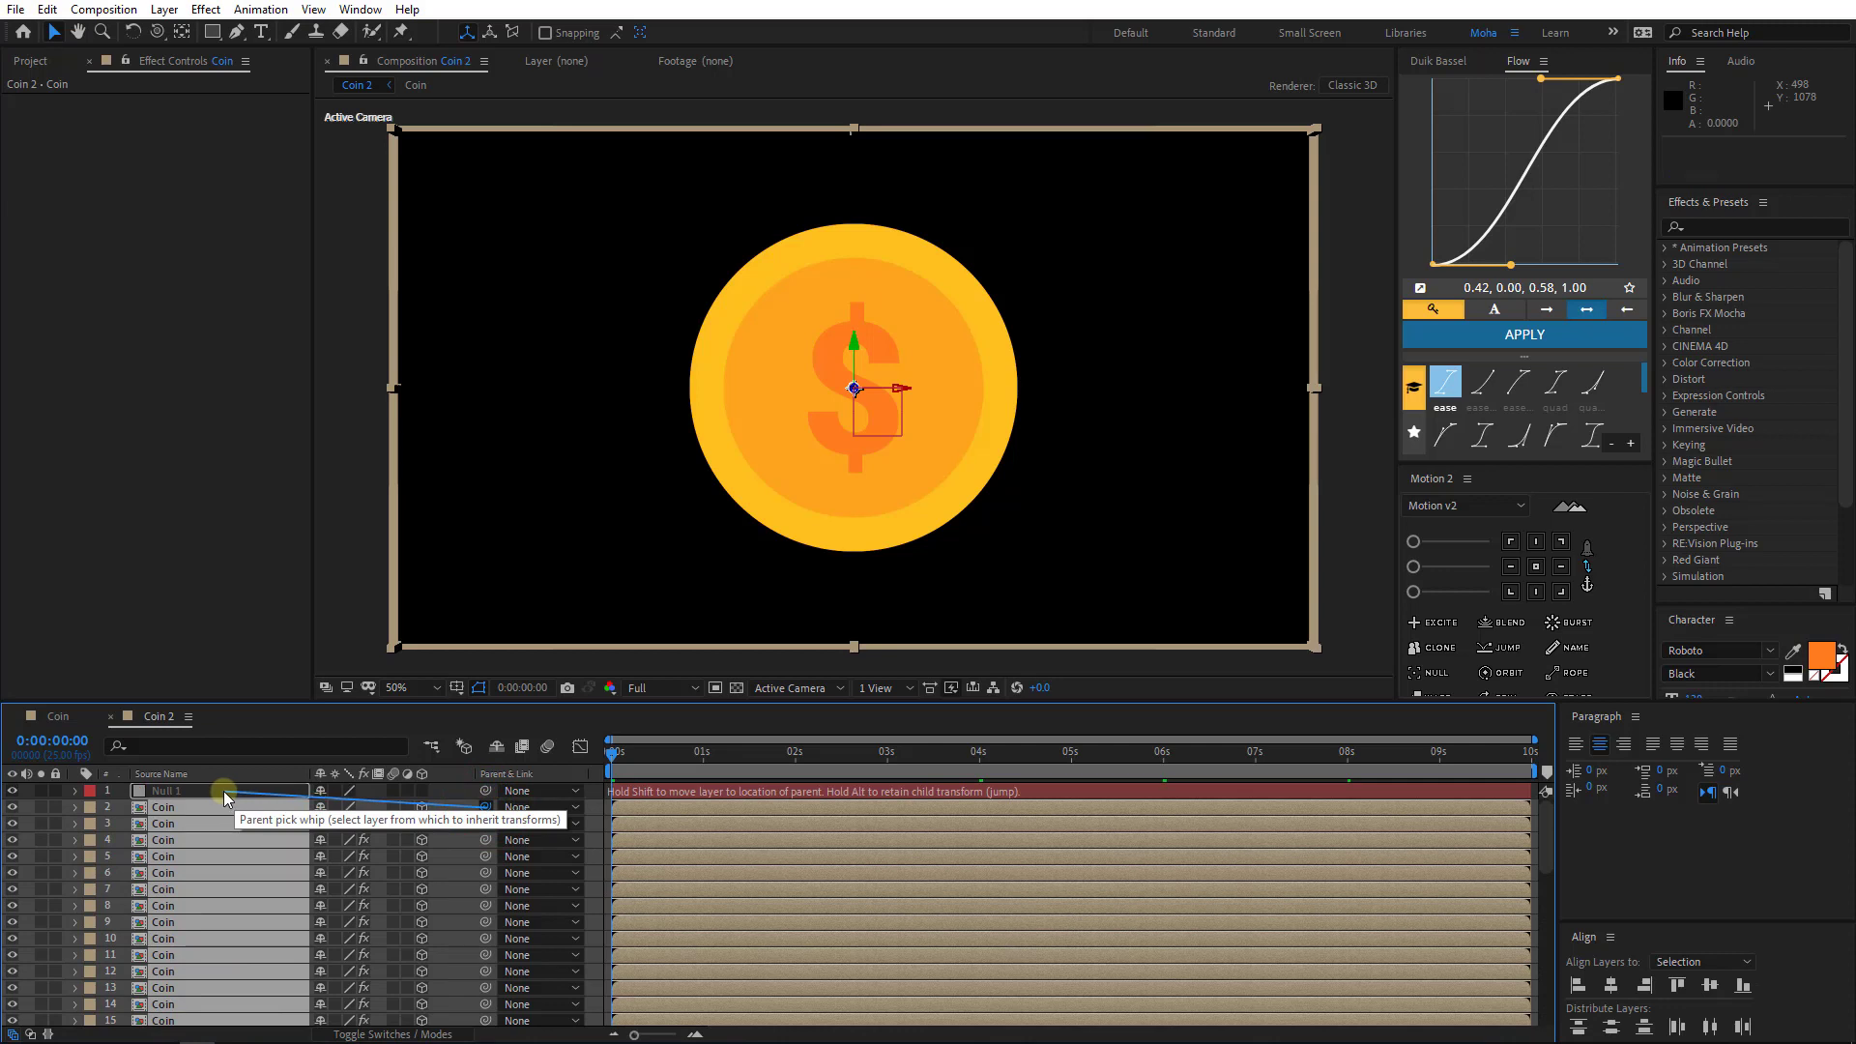
{"action": "left_click_drag", "start_coordinate": [235, 795], "coordinate": [226, 791]}
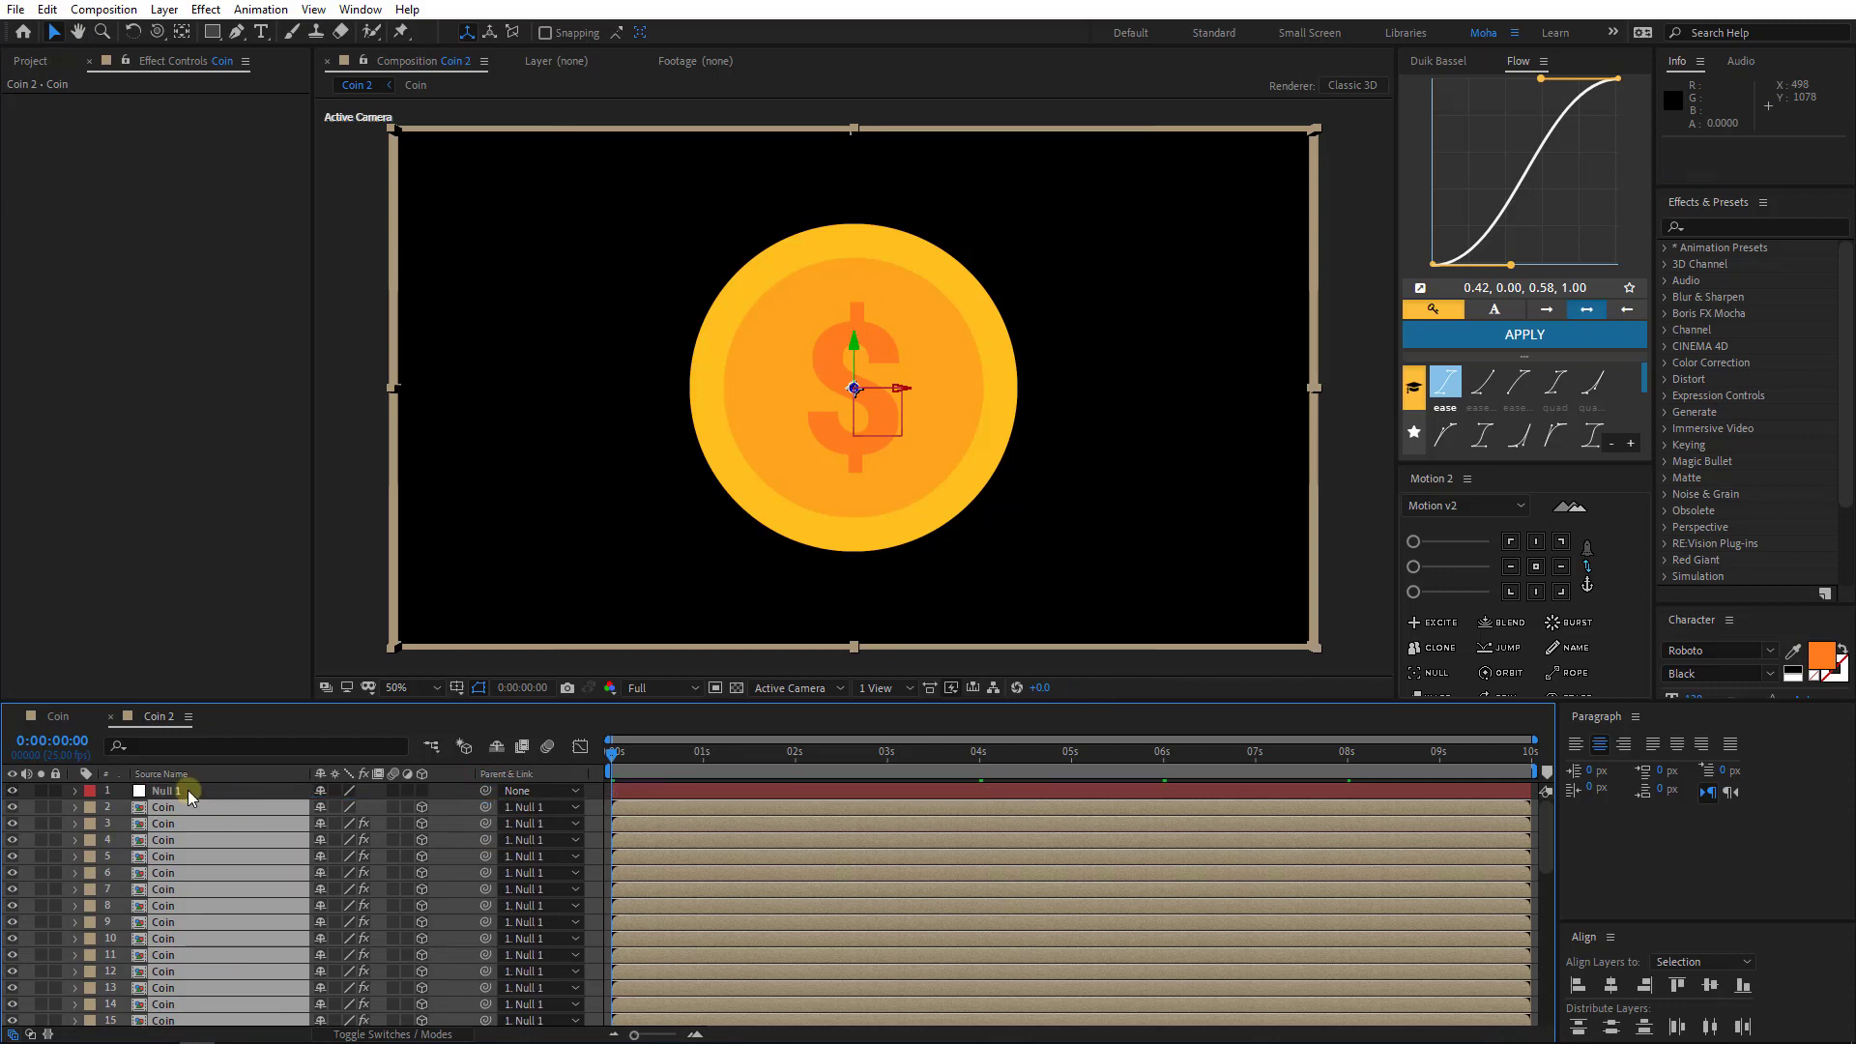
{"action": "left_click", "coordinate": [217, 789]}
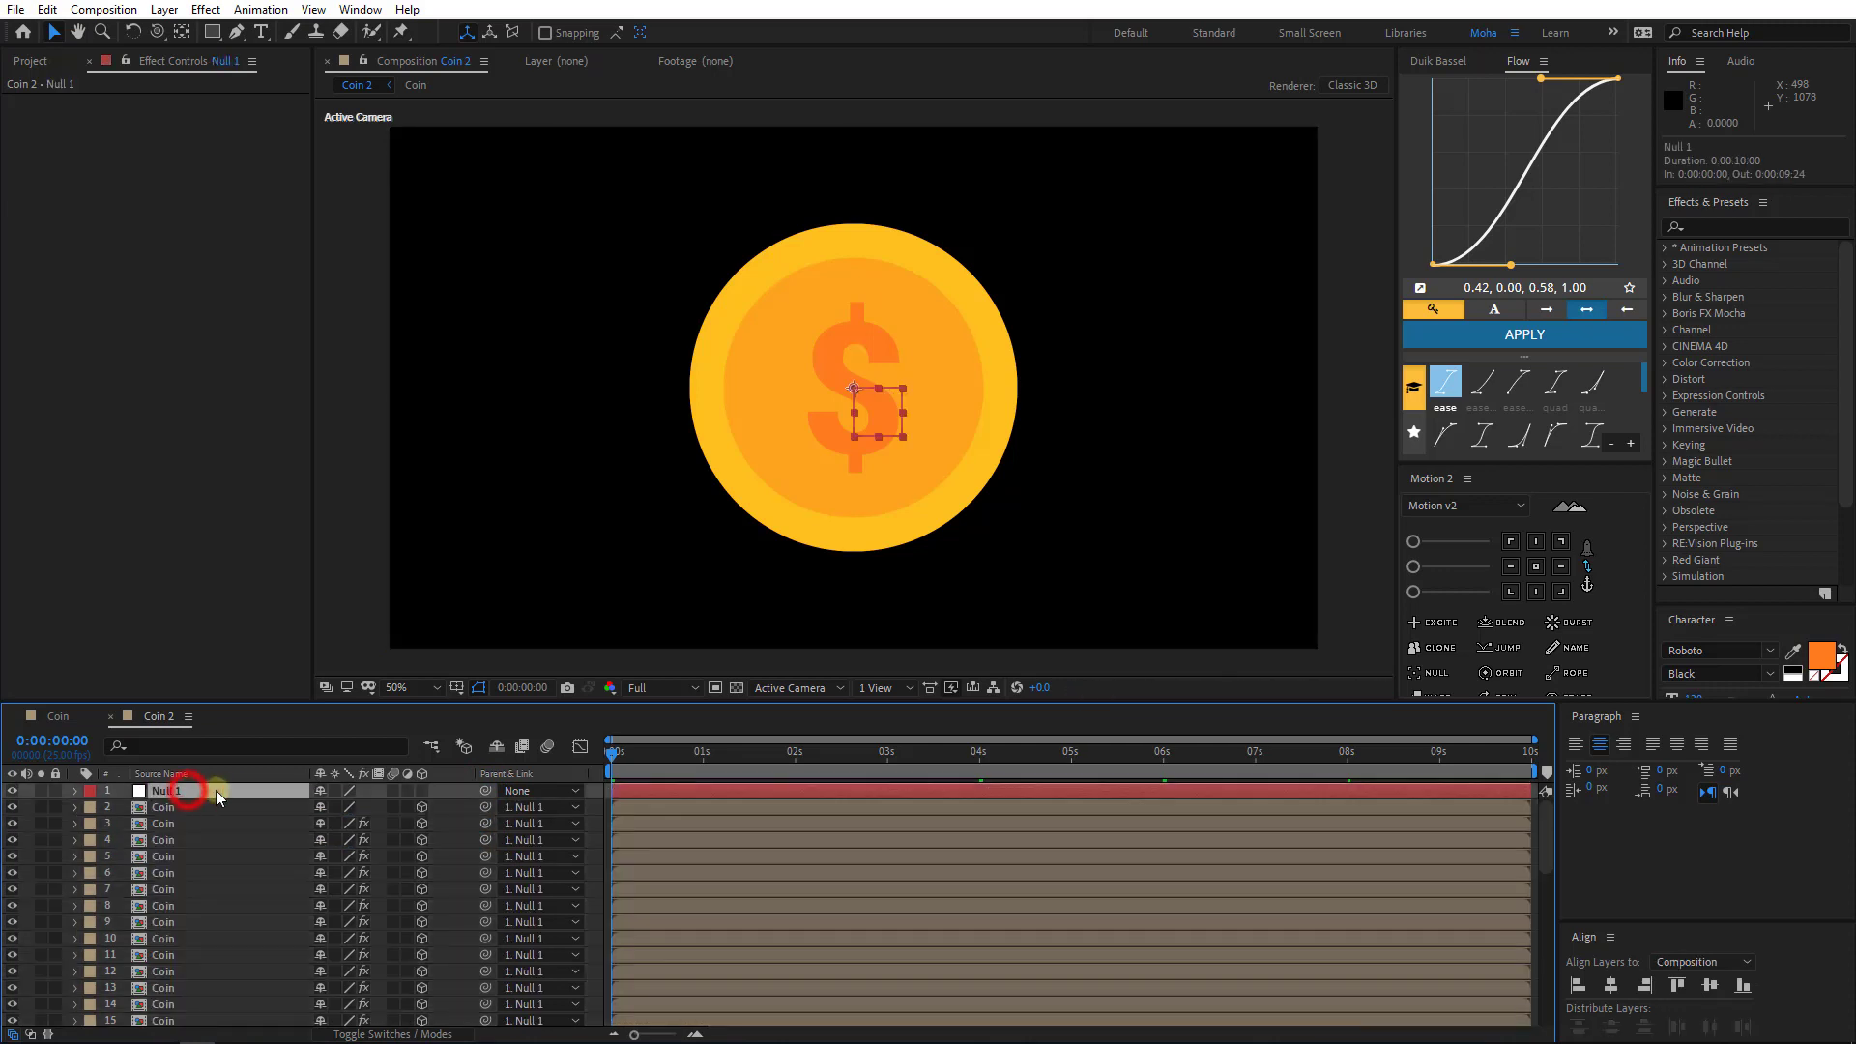
{"action": "left_click", "coordinate": [419, 791]}
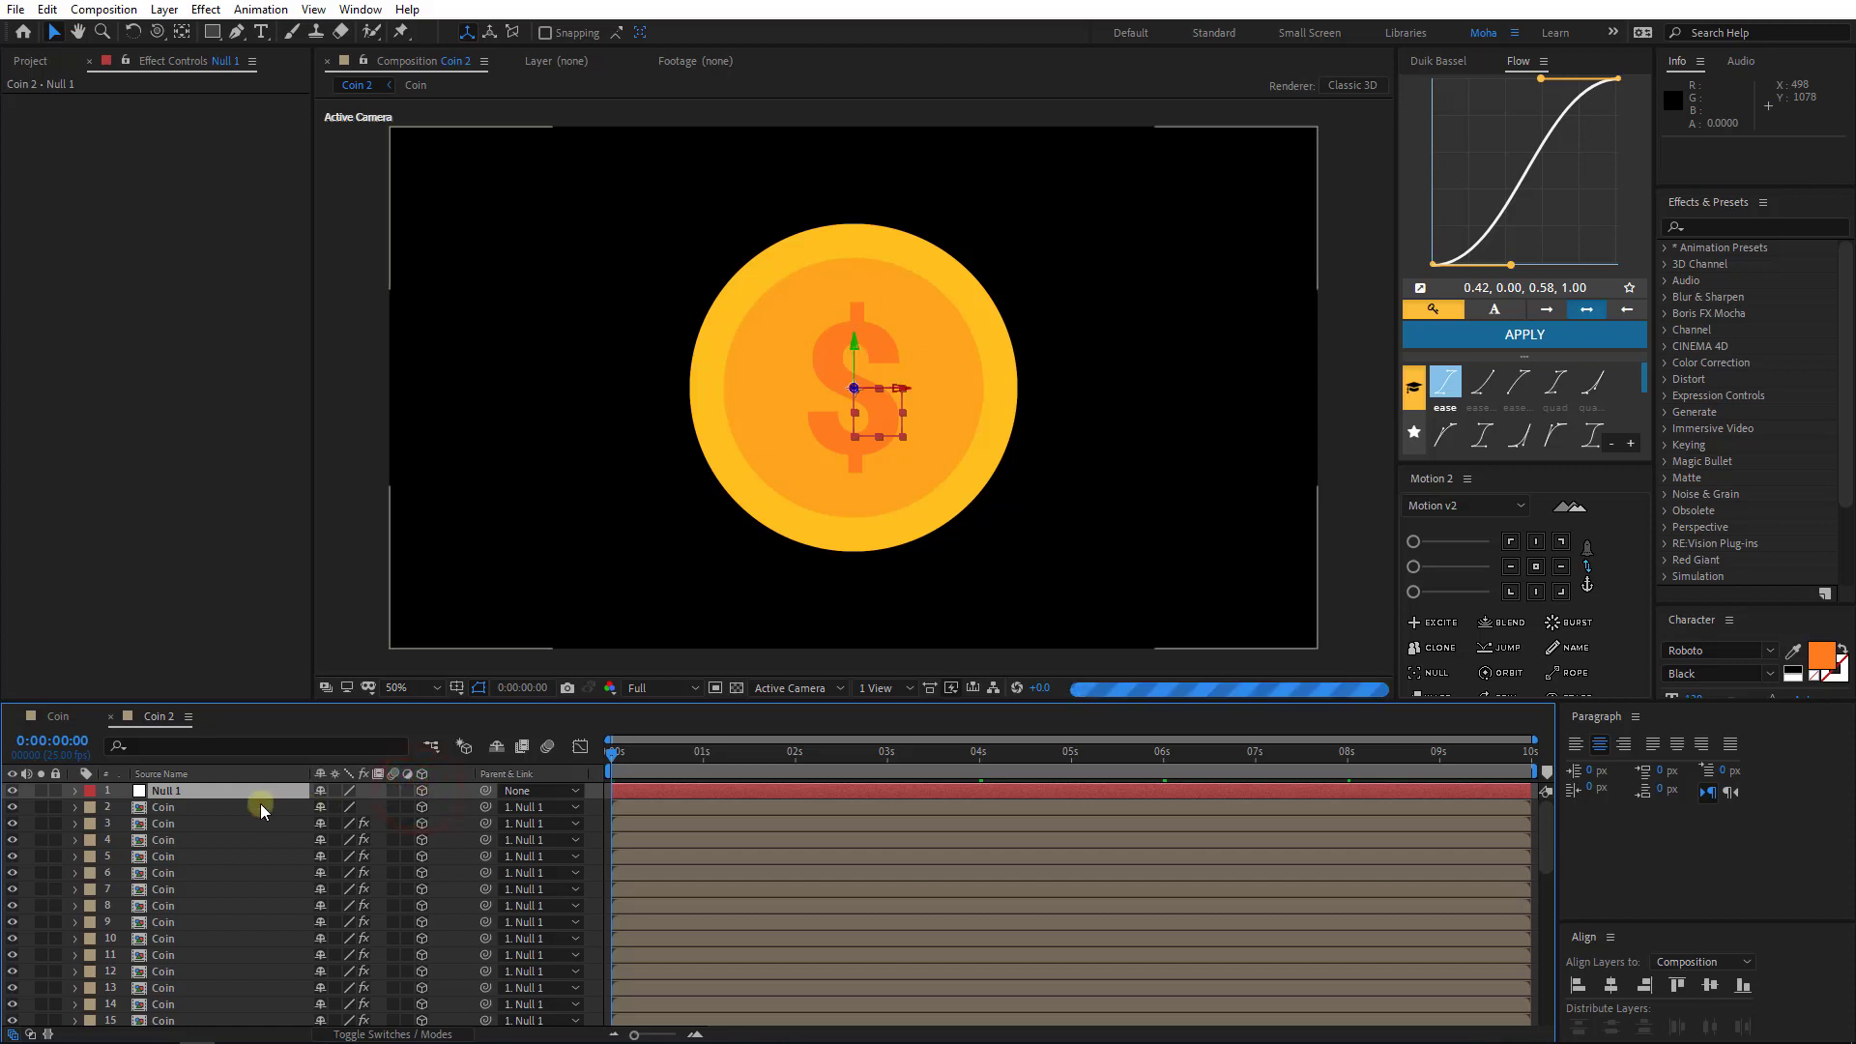
- Test Null 1's Y and X rotations, then undo both
{"action": "key", "text": "r"}
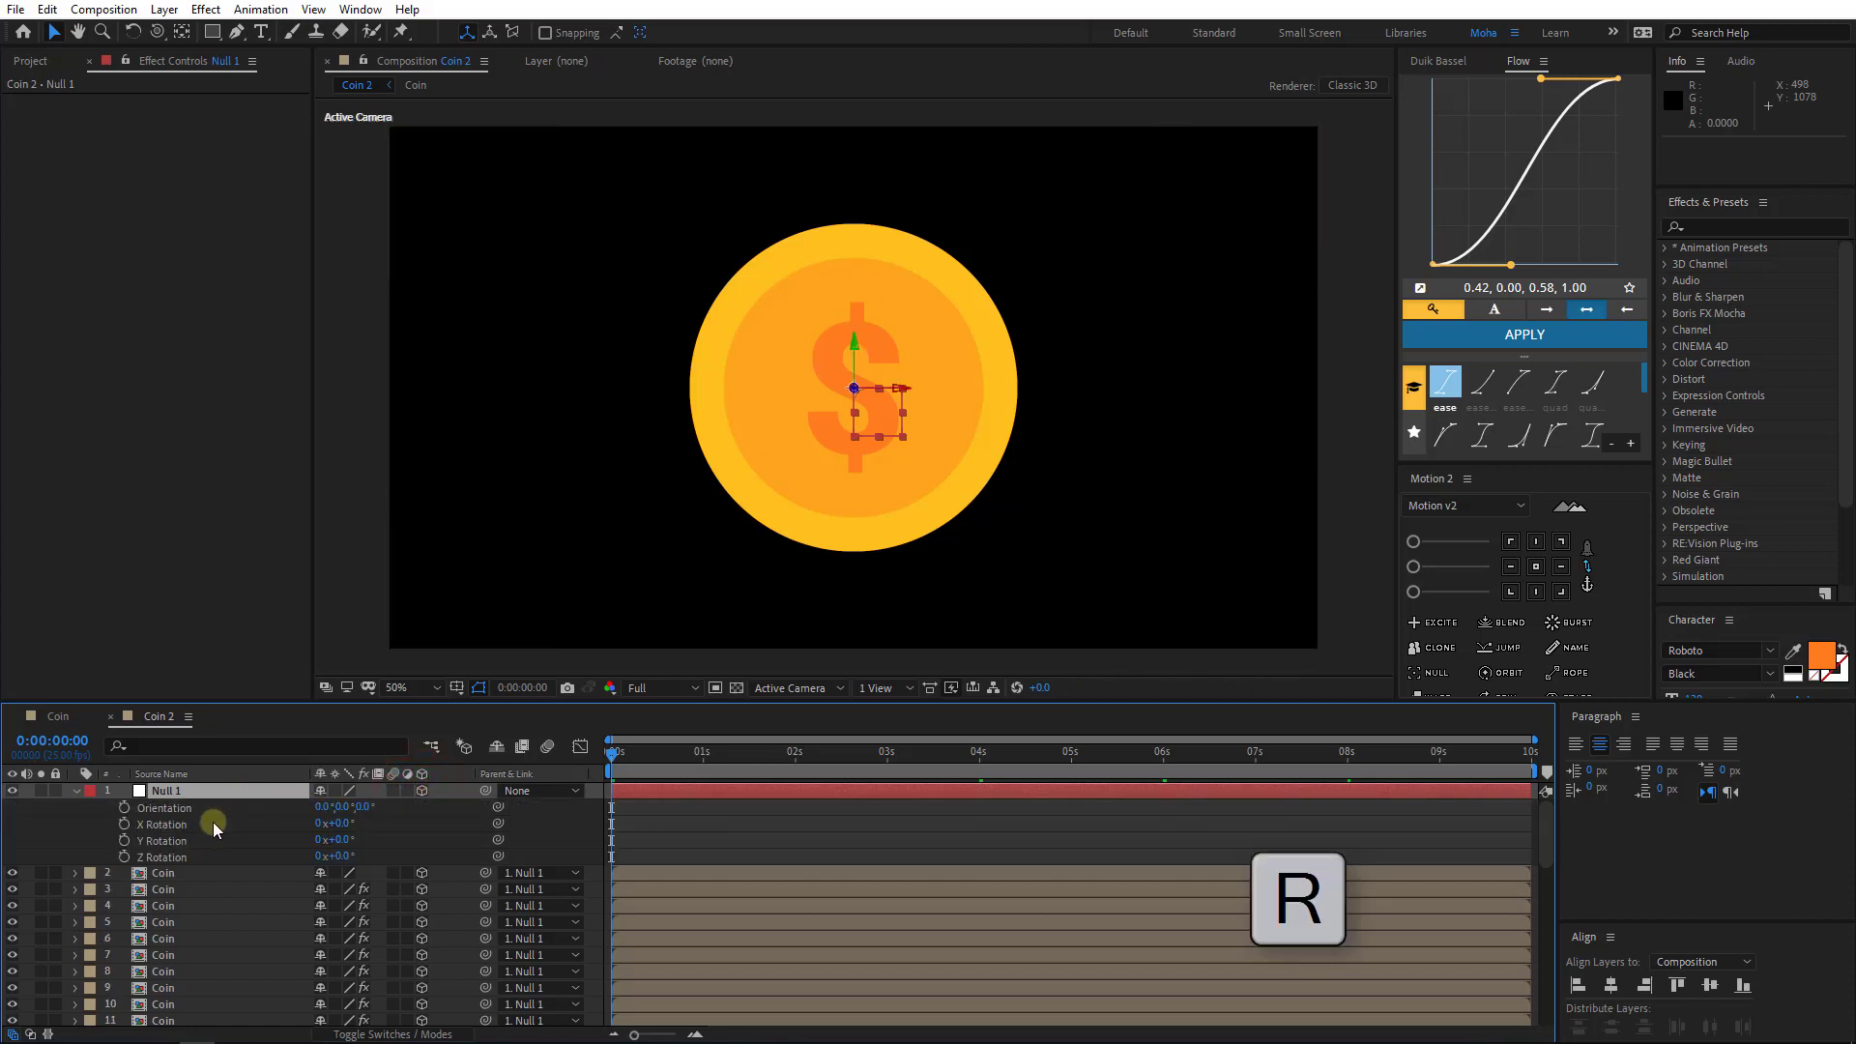
{"action": "mouse_move", "coordinate": [337, 843]}
{"action": "left_mouse_down"}
{"action": "mouse_move", "coordinate": [362, 841]}
{"action": "mouse_move", "coordinate": [290, 822]}
{"action": "left_mouse_up"}
{"action": "key", "text": "ctrl+z"}
{"action": "left_click", "coordinate": [352, 823]}
{"action": "key", "text": "ctrl+z"}
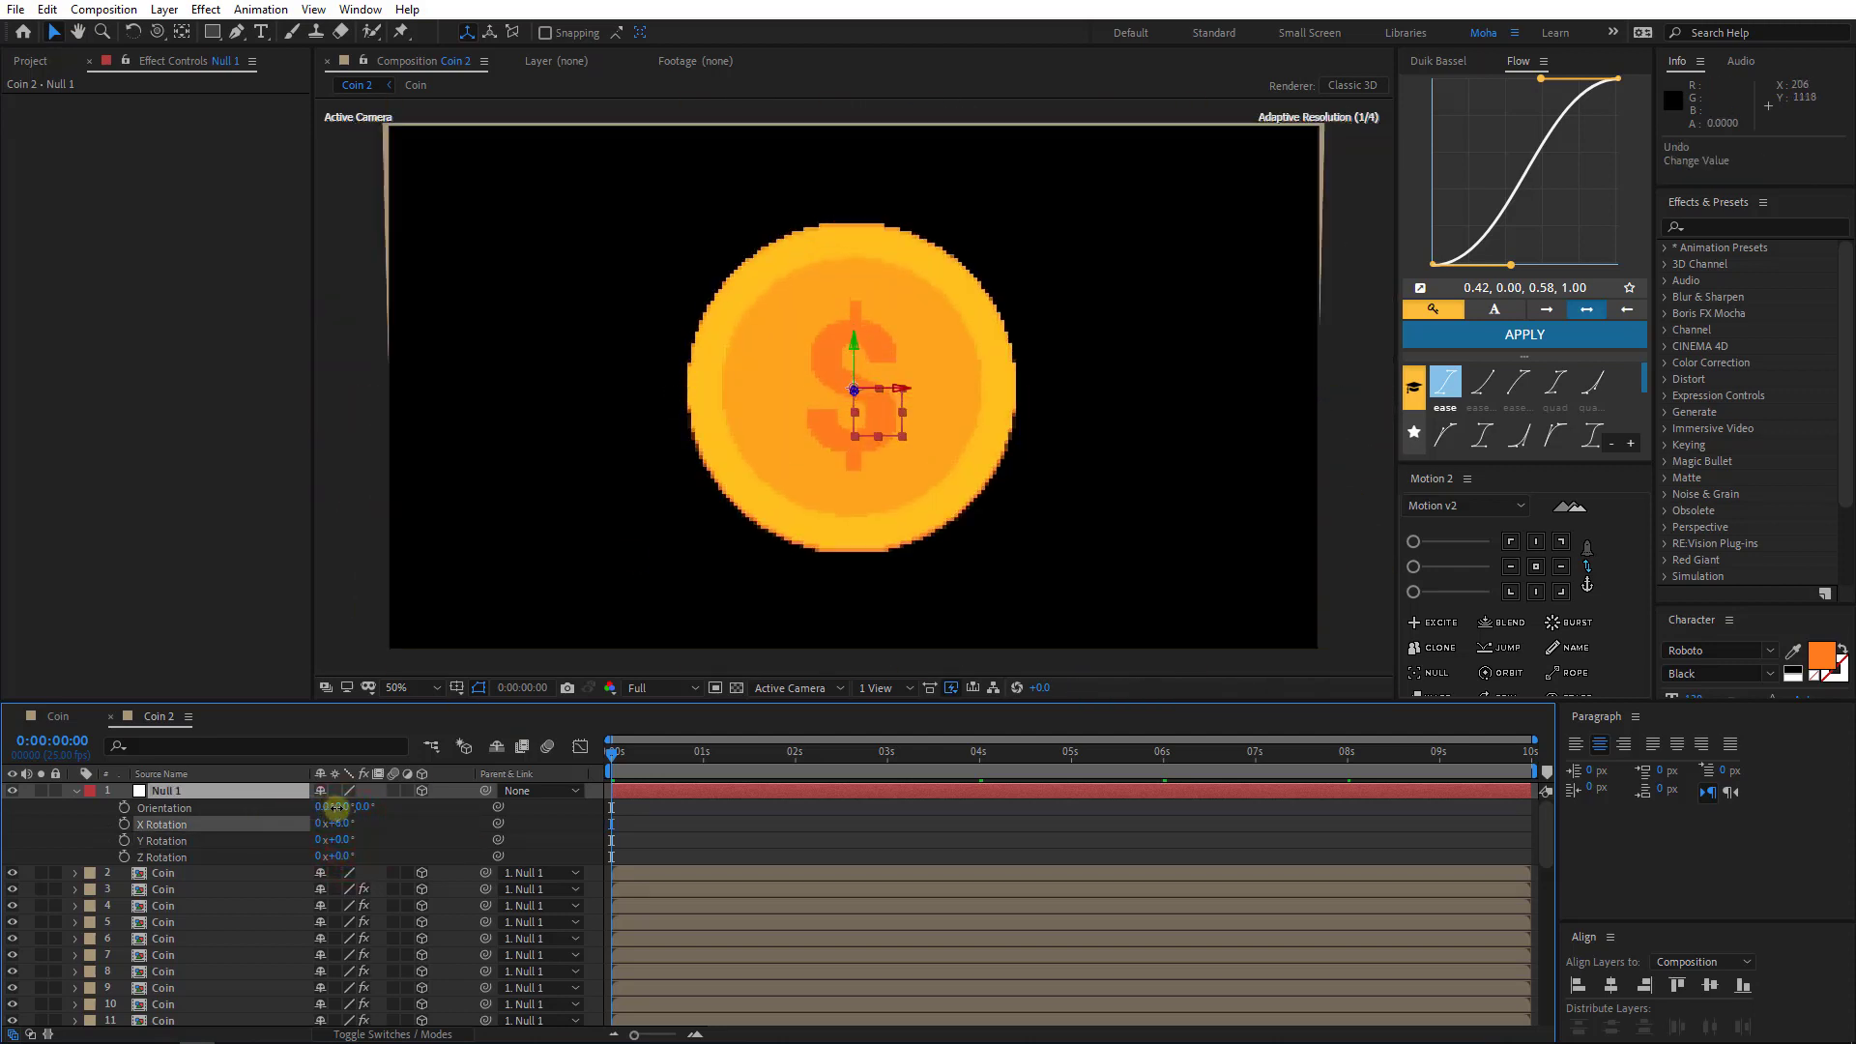
- Keyframe X Rotation from 0° at the start to 1x+180° at two seconds
{"action": "left_click", "coordinate": [121, 825]}
{"action": "mouse_move", "coordinate": [644, 754]}
{"action": "left_mouse_down"}
{"action": "mouse_move", "coordinate": [815, 765]}
{"action": "mouse_move", "coordinate": [794, 758]}
{"action": "left_mouse_up"}
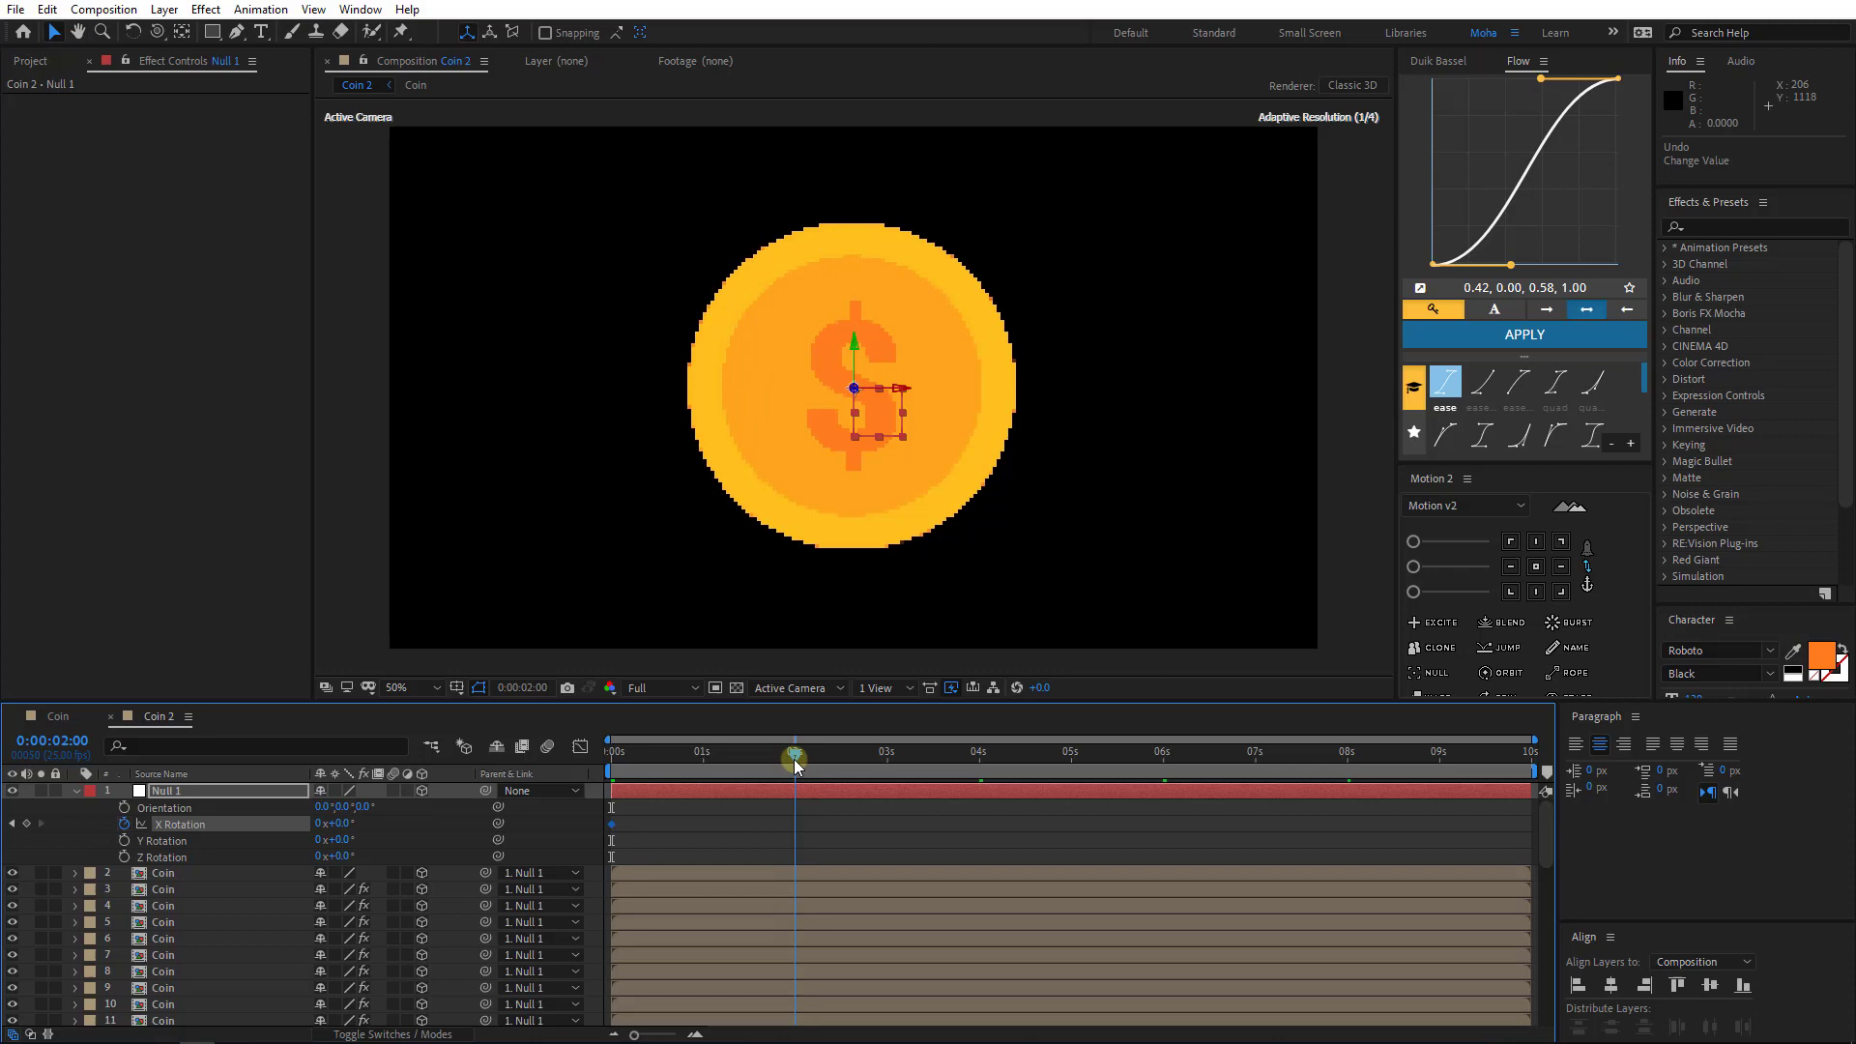
{"action": "left_click", "coordinate": [335, 827]}
{"action": "mouse_move", "coordinate": [337, 828]}
{"action": "left_mouse_down"}
{"action": "mouse_move", "coordinate": [228, 820]}
{"action": "mouse_move", "coordinate": [4, 856]}
{"action": "left_mouse_up"}
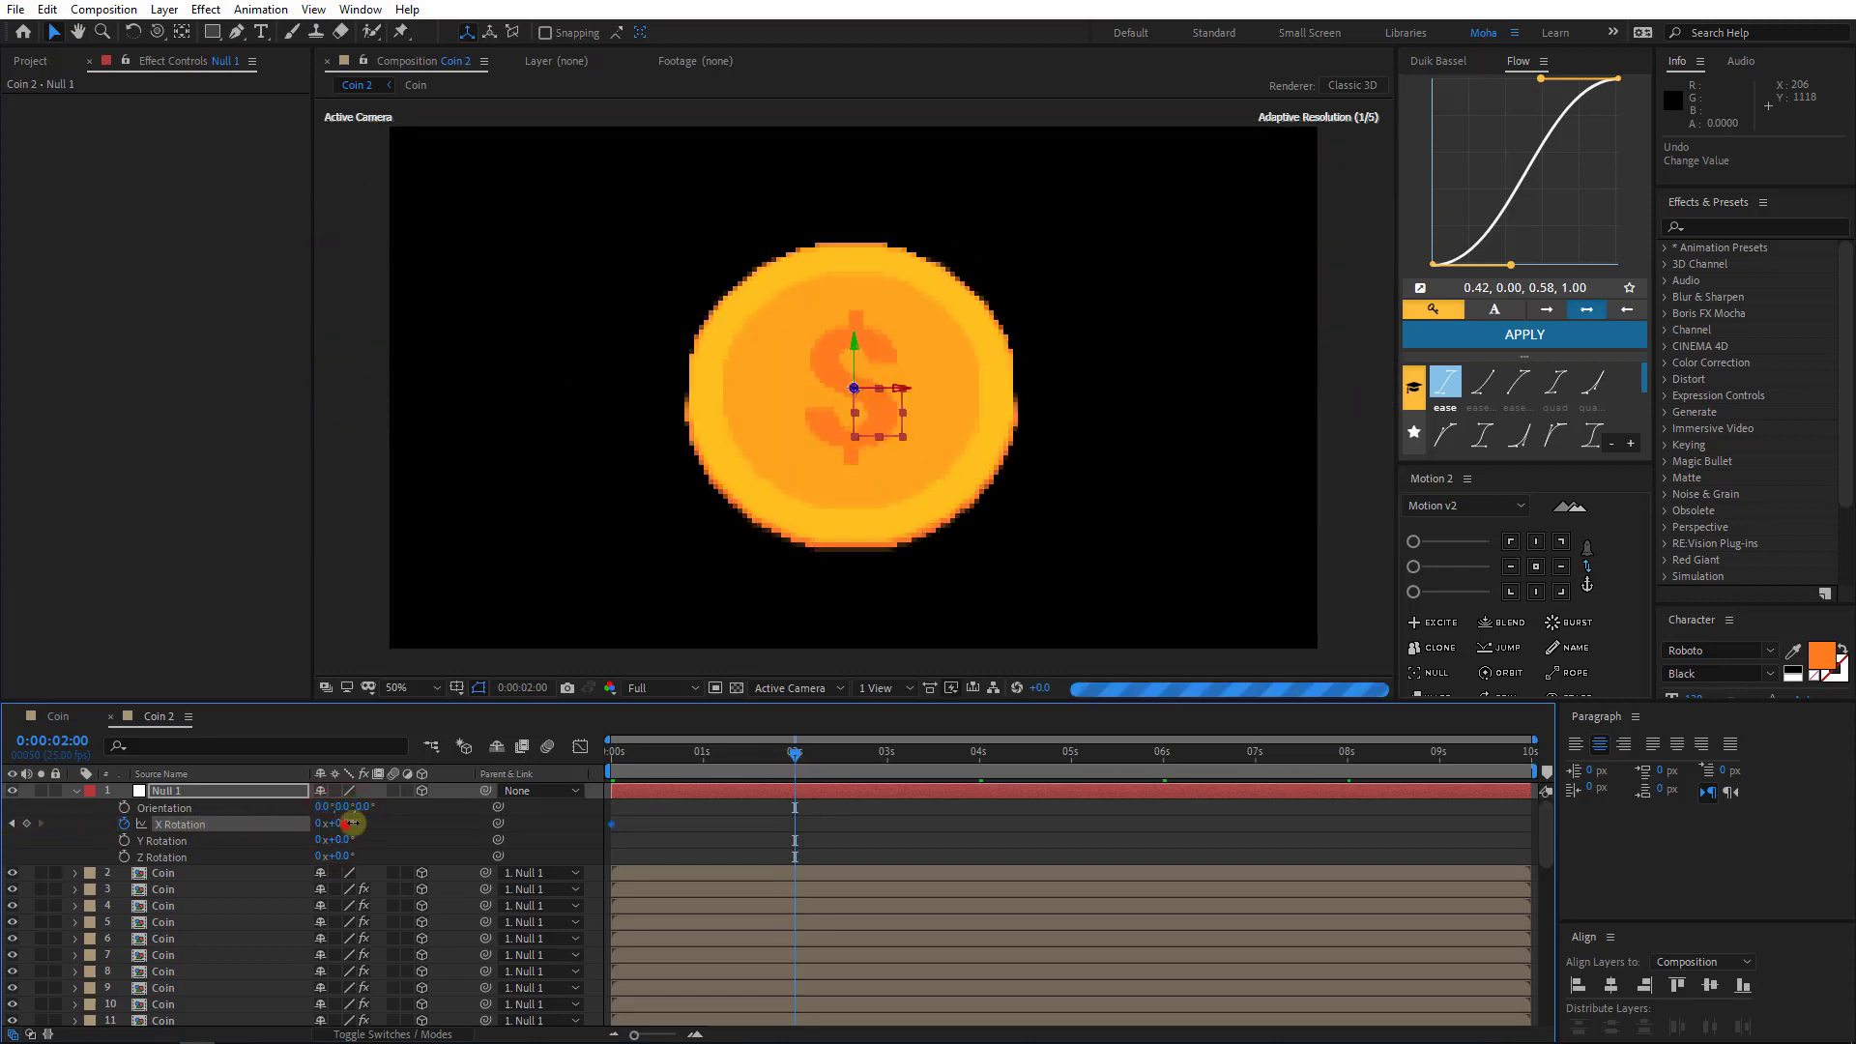
{"action": "mouse_move", "coordinate": [342, 822]}
{"action": "left_mouse_down"}
{"action": "mouse_move", "coordinate": [914, 788]}
{"action": "mouse_move", "coordinate": [816, 779]}
{"action": "left_mouse_up"}
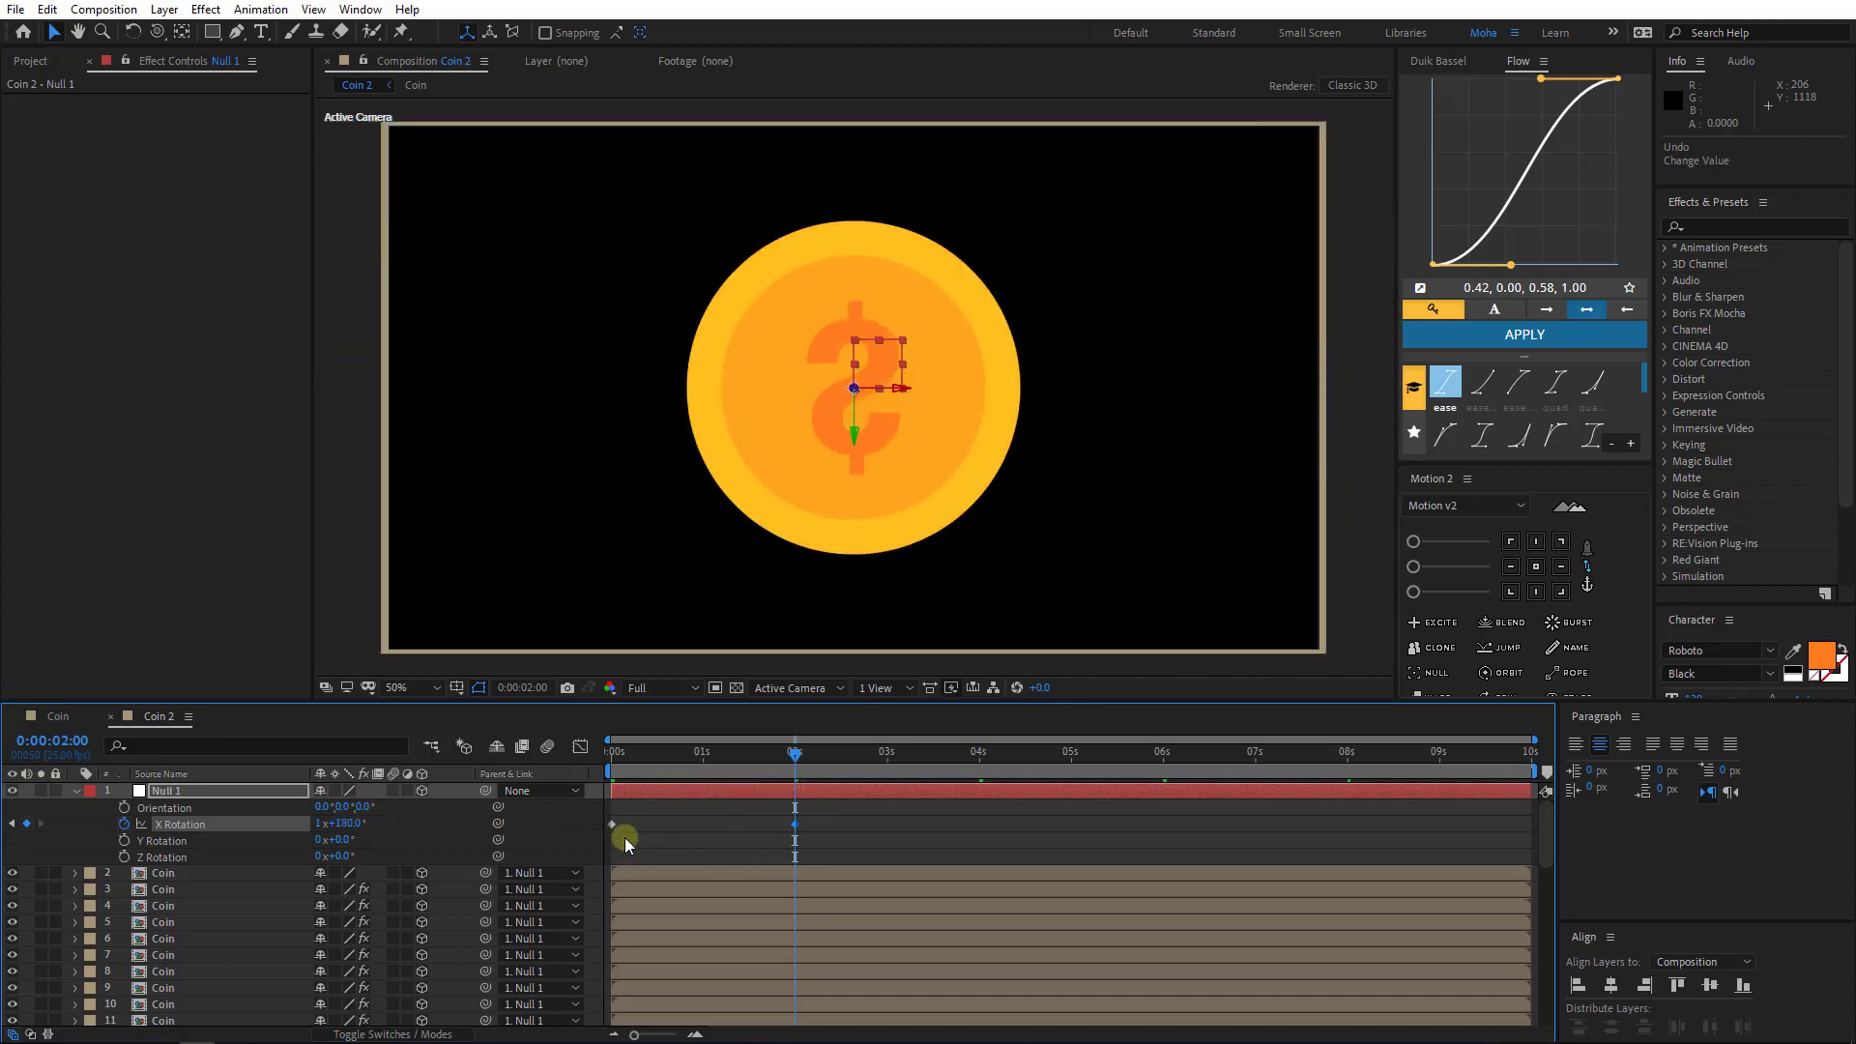
- Preview the flip at Quarter resolution and scrub back through it
{"action": "key", "text": "space"}
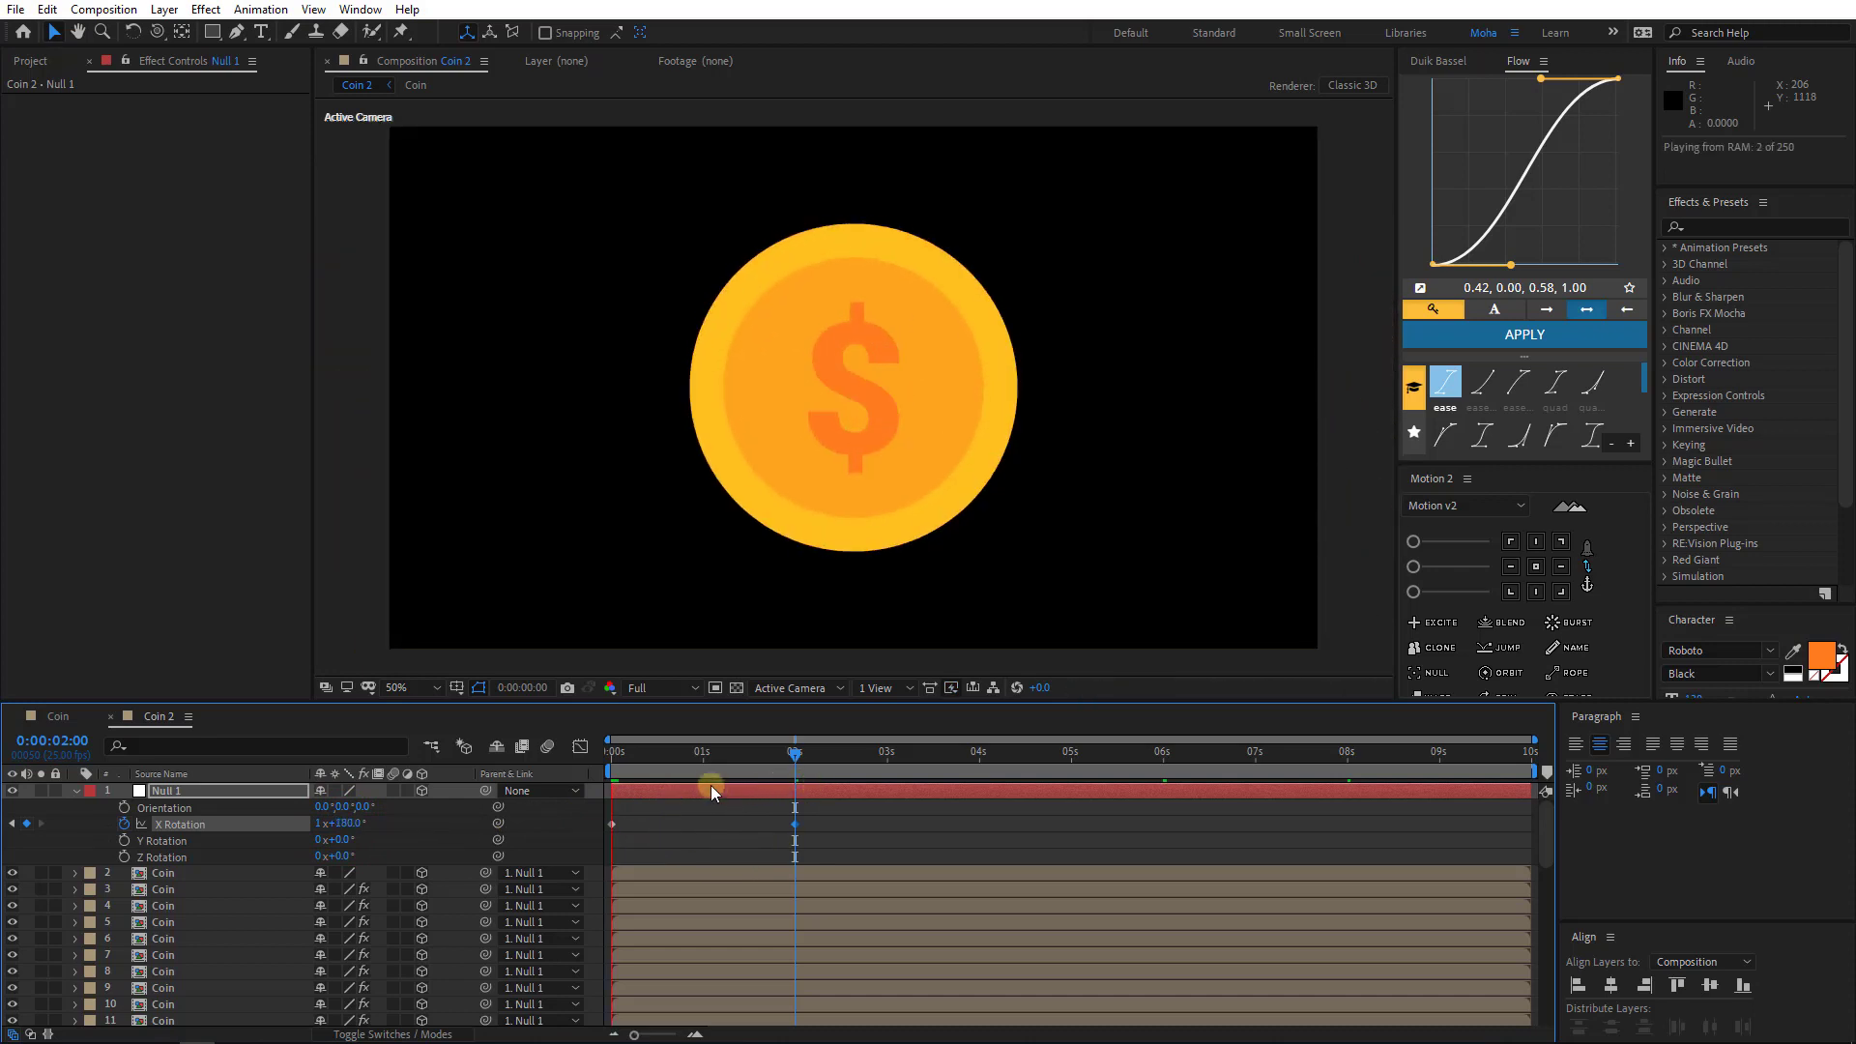
{"action": "left_click", "coordinate": [676, 687]}
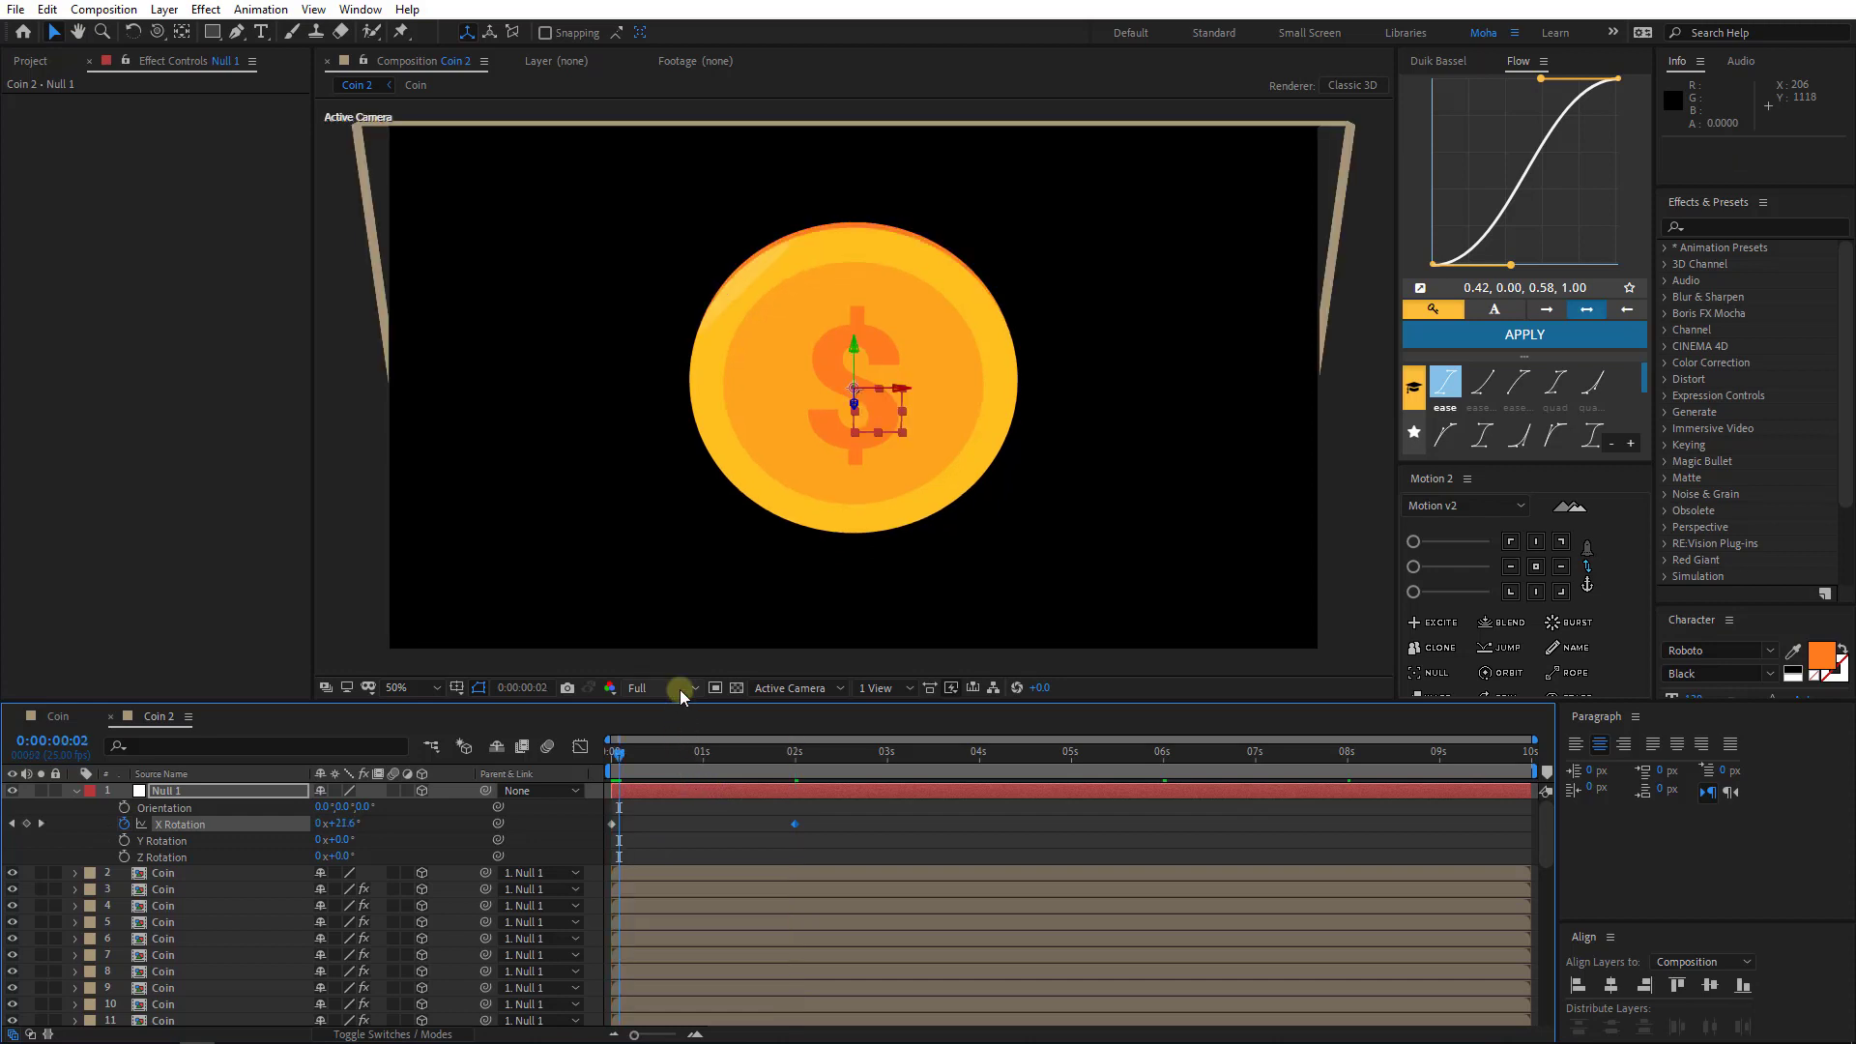
{"action": "left_click", "coordinate": [675, 798]}
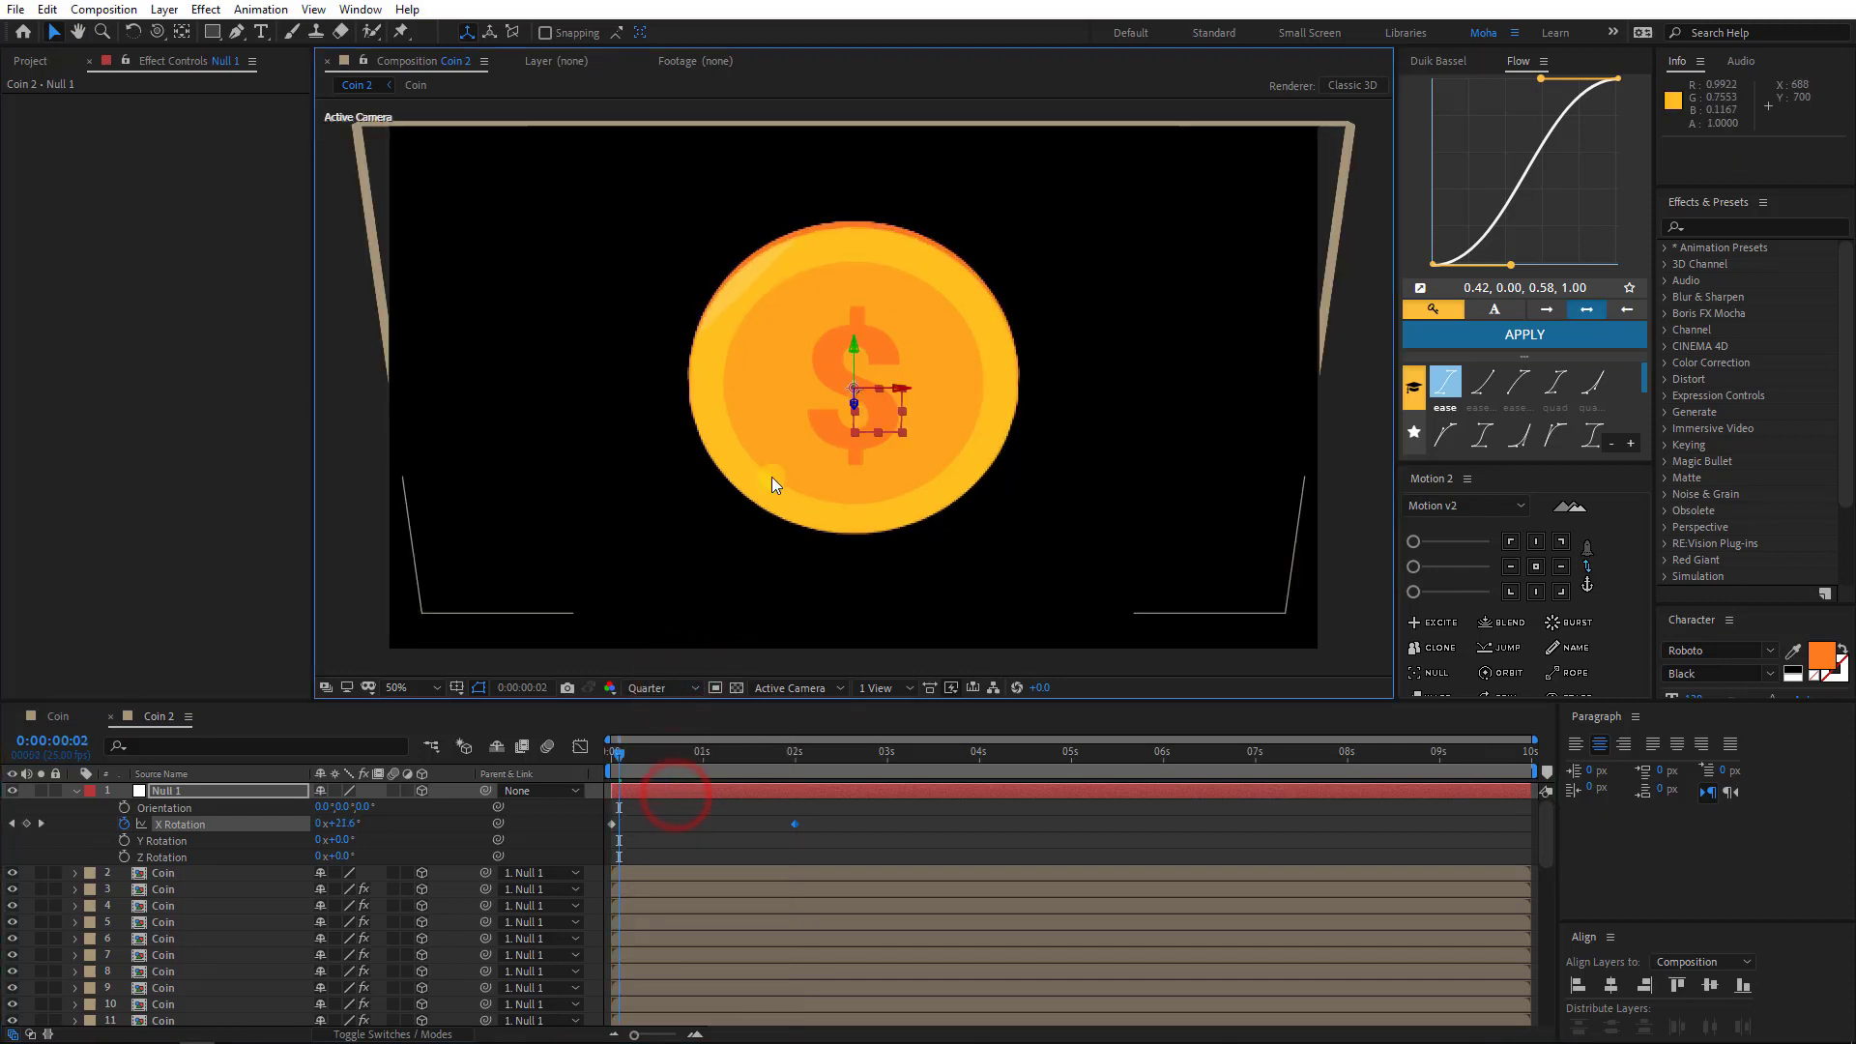
{"action": "key", "text": "space"}
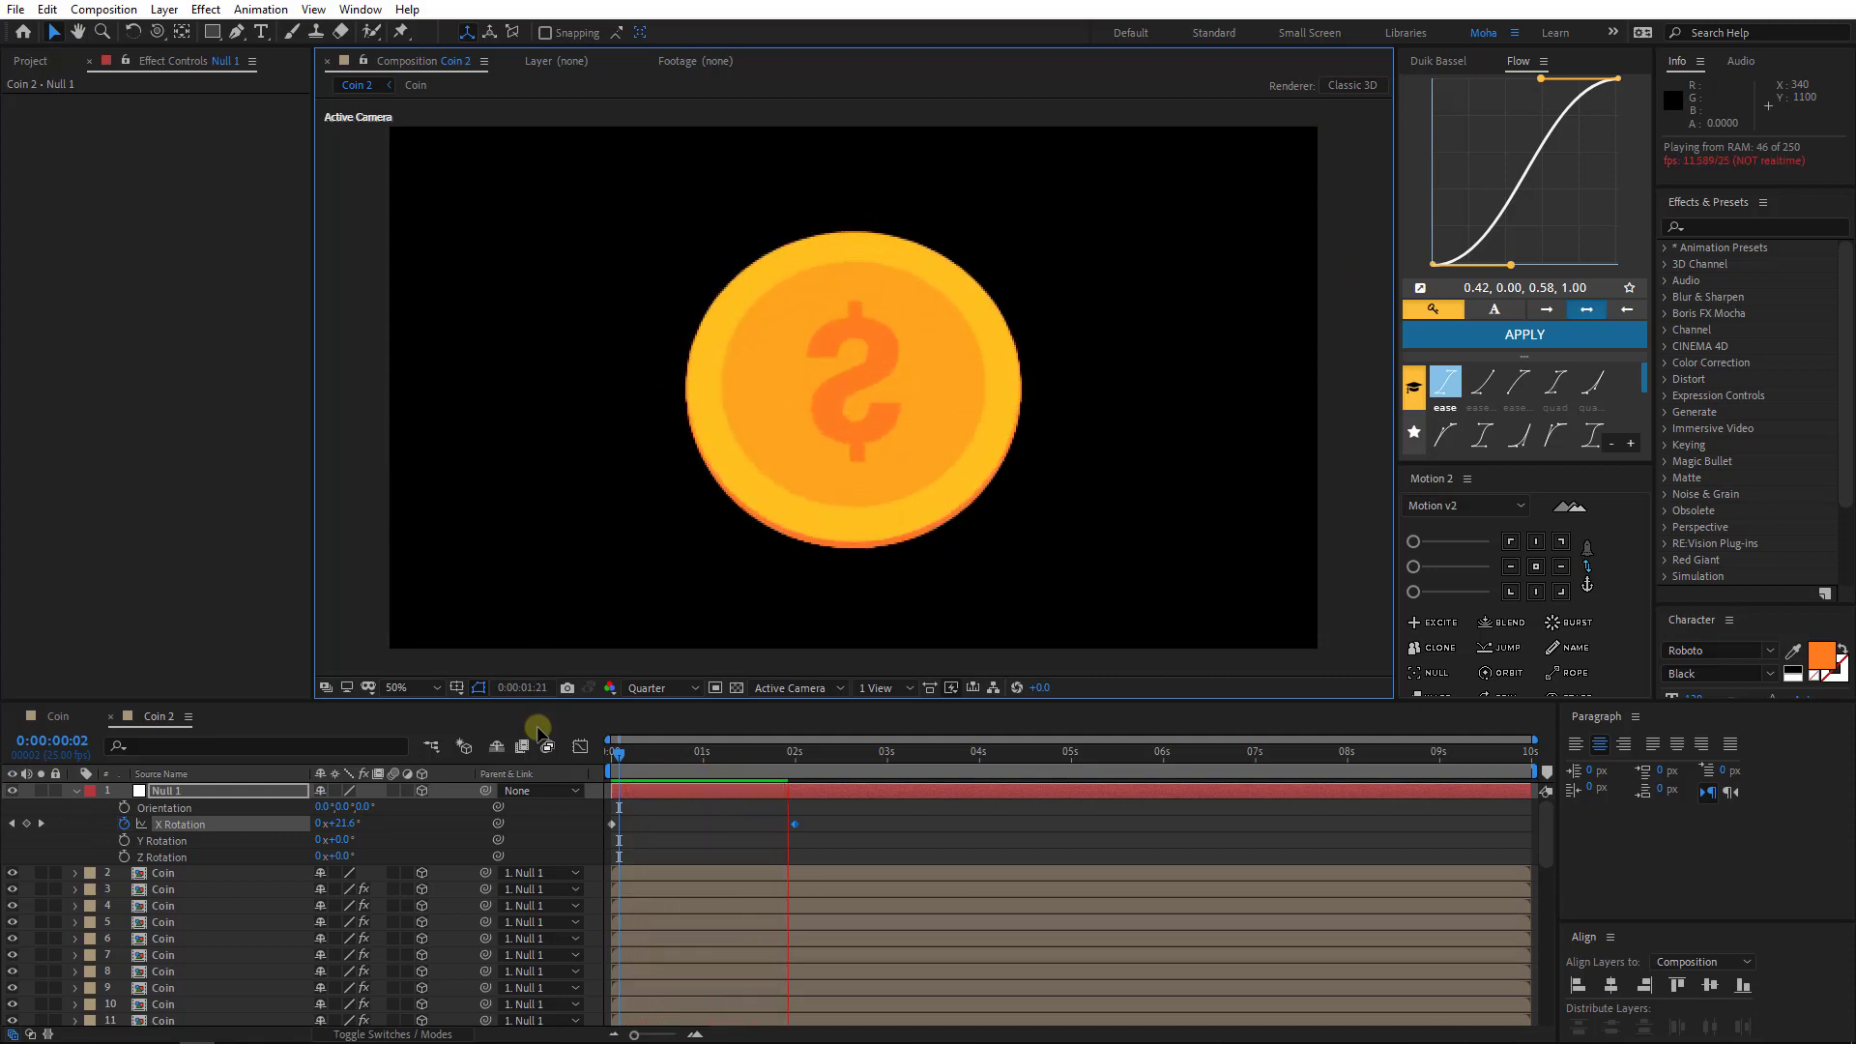
{"action": "left_click", "coordinate": [802, 760]}
{"action": "left_click_drag", "start_coordinate": [801, 760], "coordinate": [582, 756]}
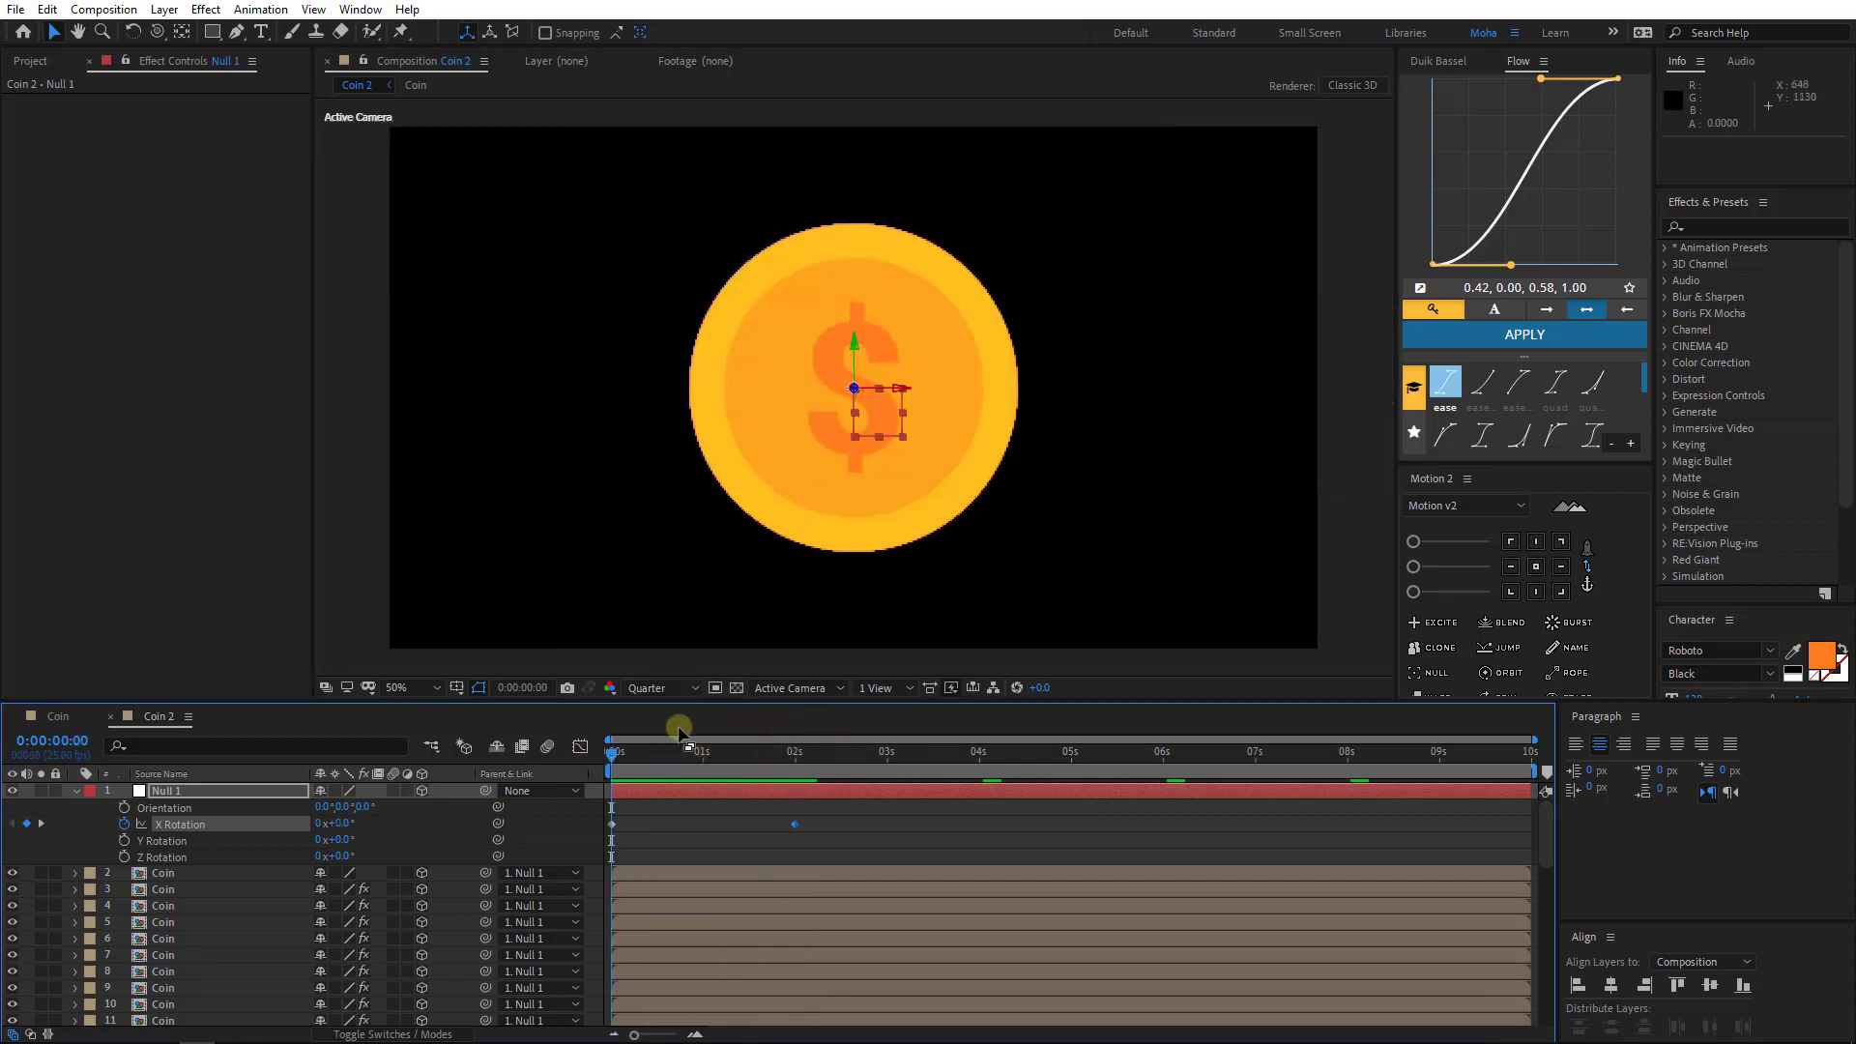
{"action": "left_click_drag", "start_coordinate": [679, 758], "coordinate": [772, 762]}
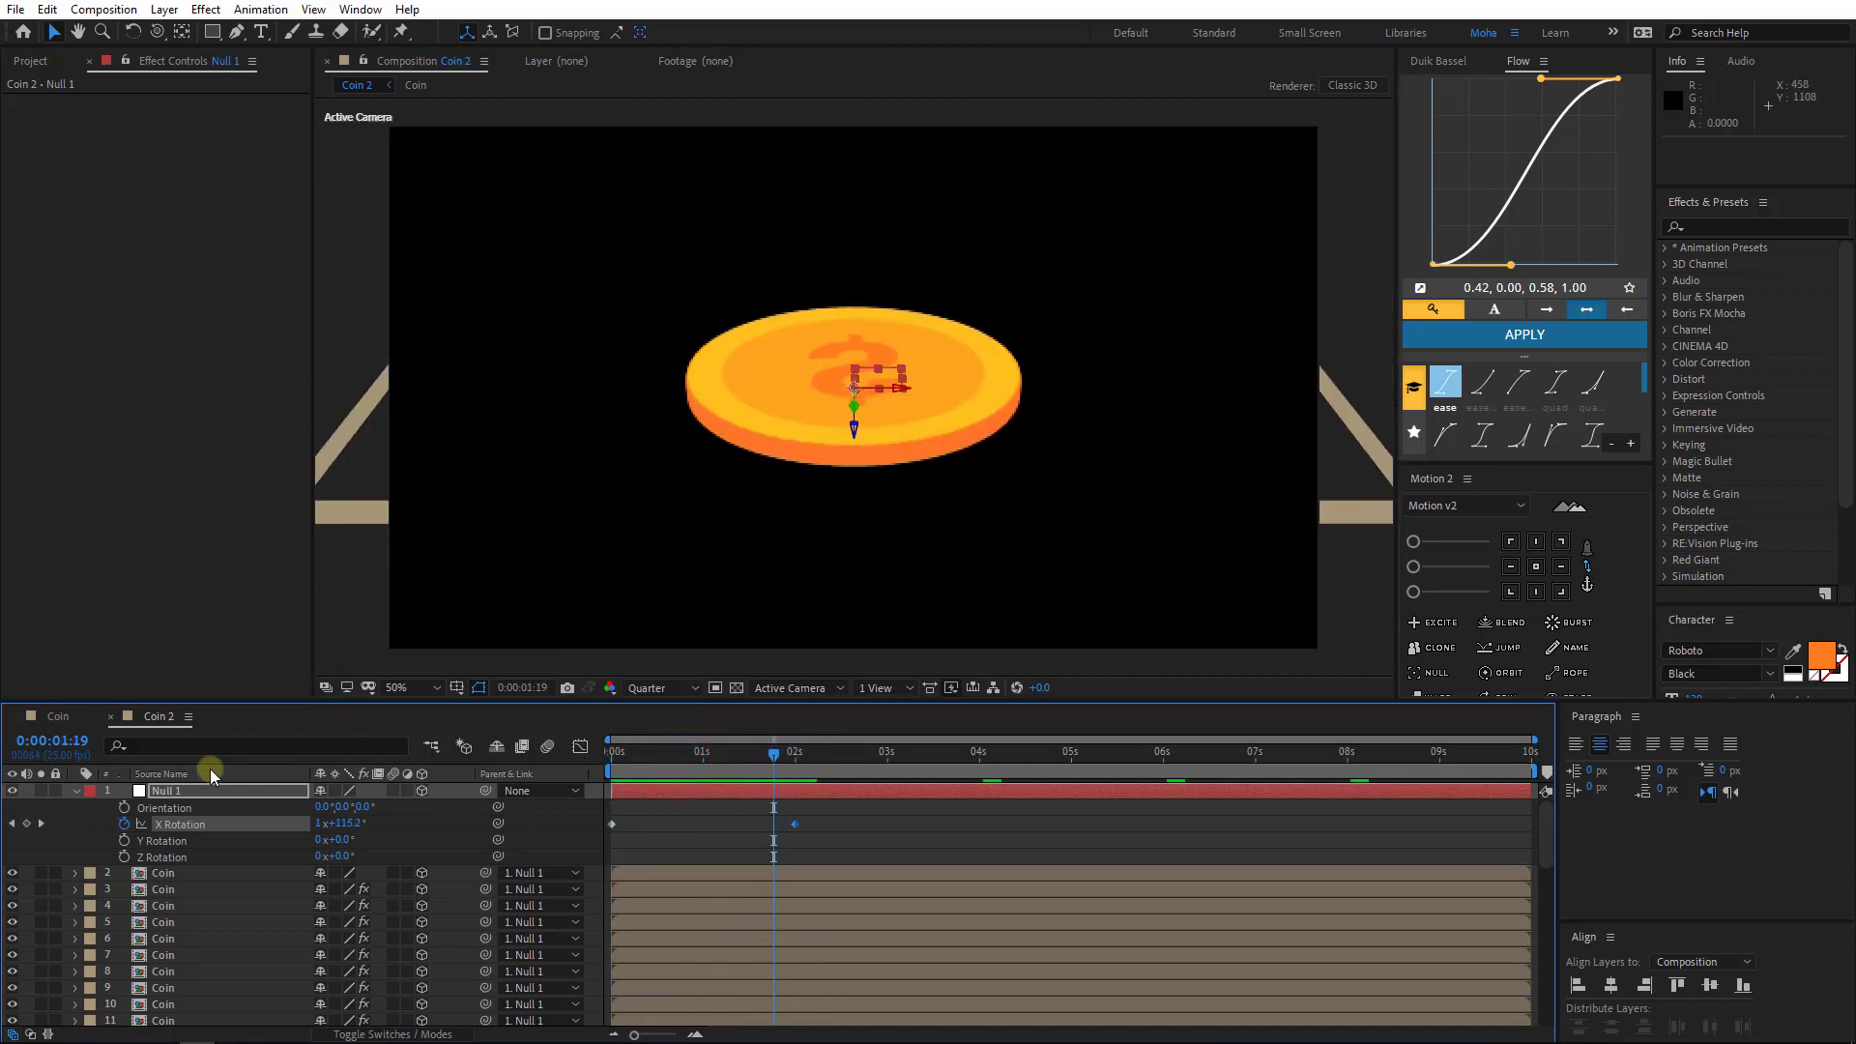
- Rename the Coin 2 composition to 'Coin animation'
{"action": "left_click", "coordinate": [72, 789]}
{"action": "key", "text": "Return"}
{"action": "left_click", "coordinate": [92, 410]}
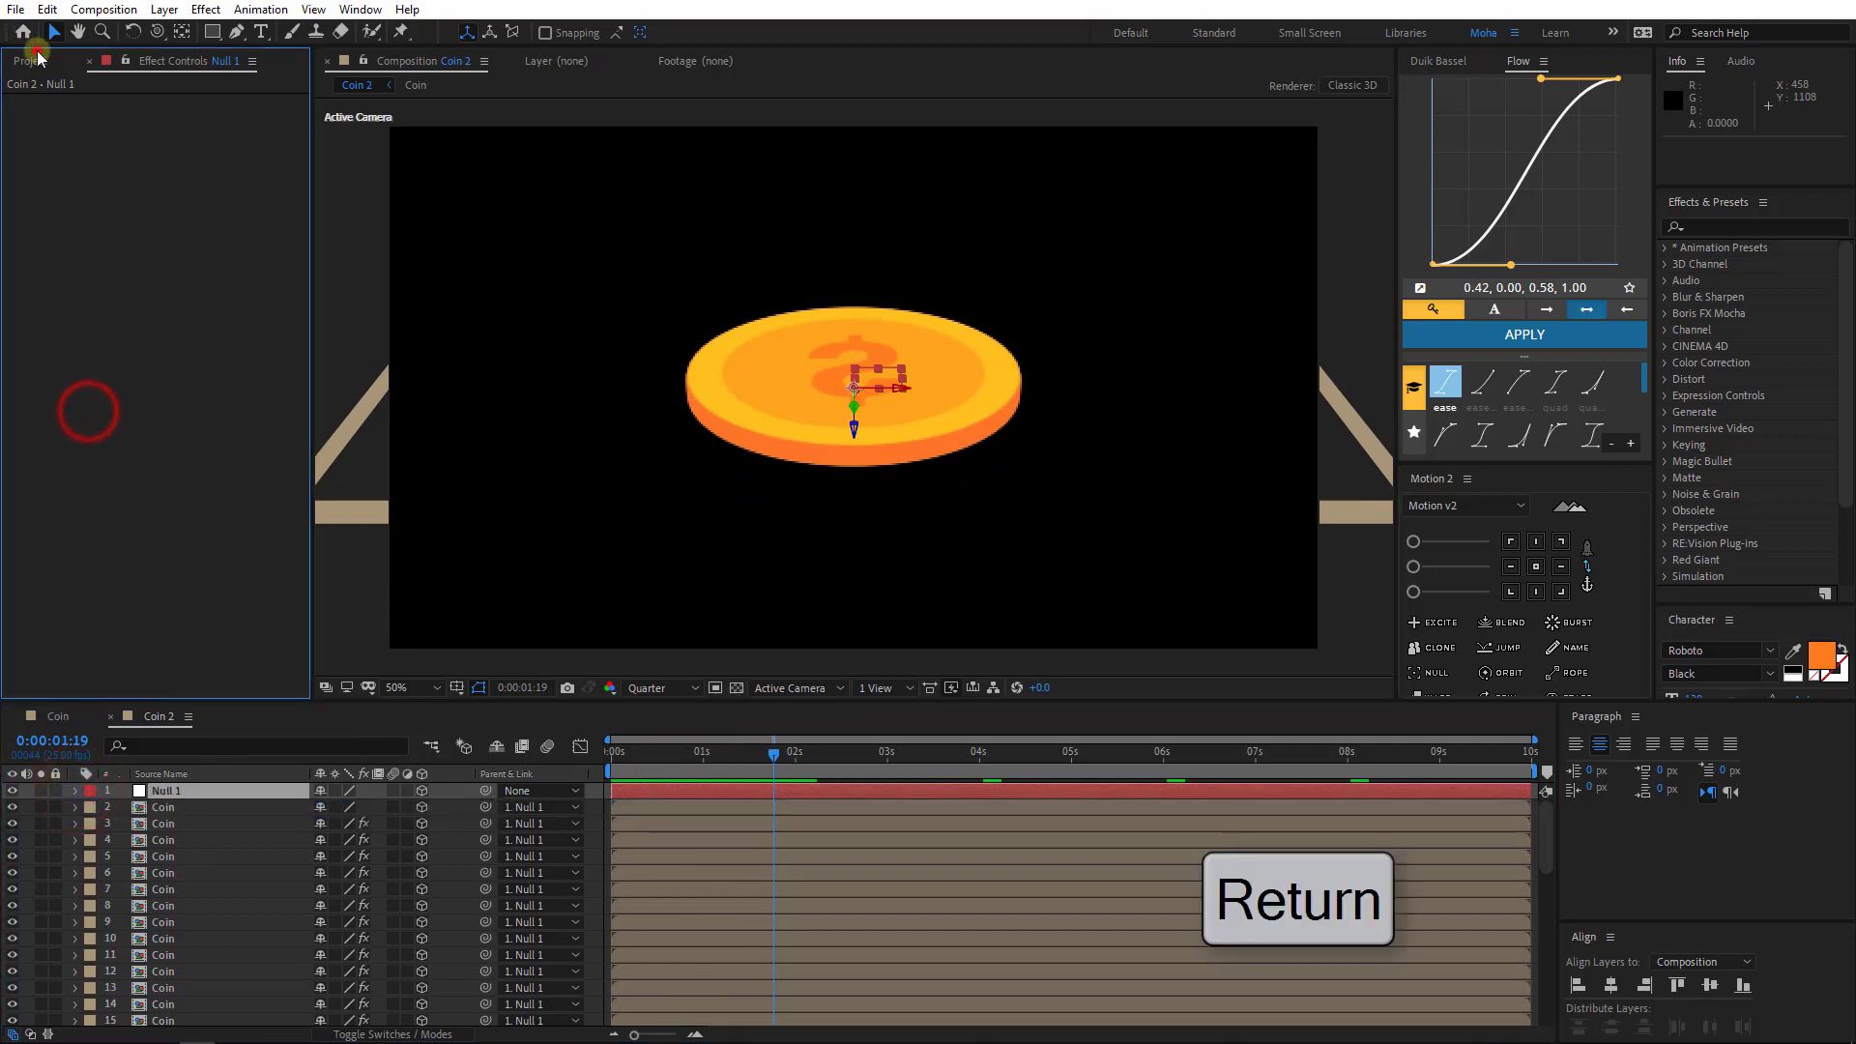
{"action": "left_click", "coordinate": [30, 61]}
{"action": "left_click", "coordinate": [66, 254]}
{"action": "type", "text": "Coin animation"}
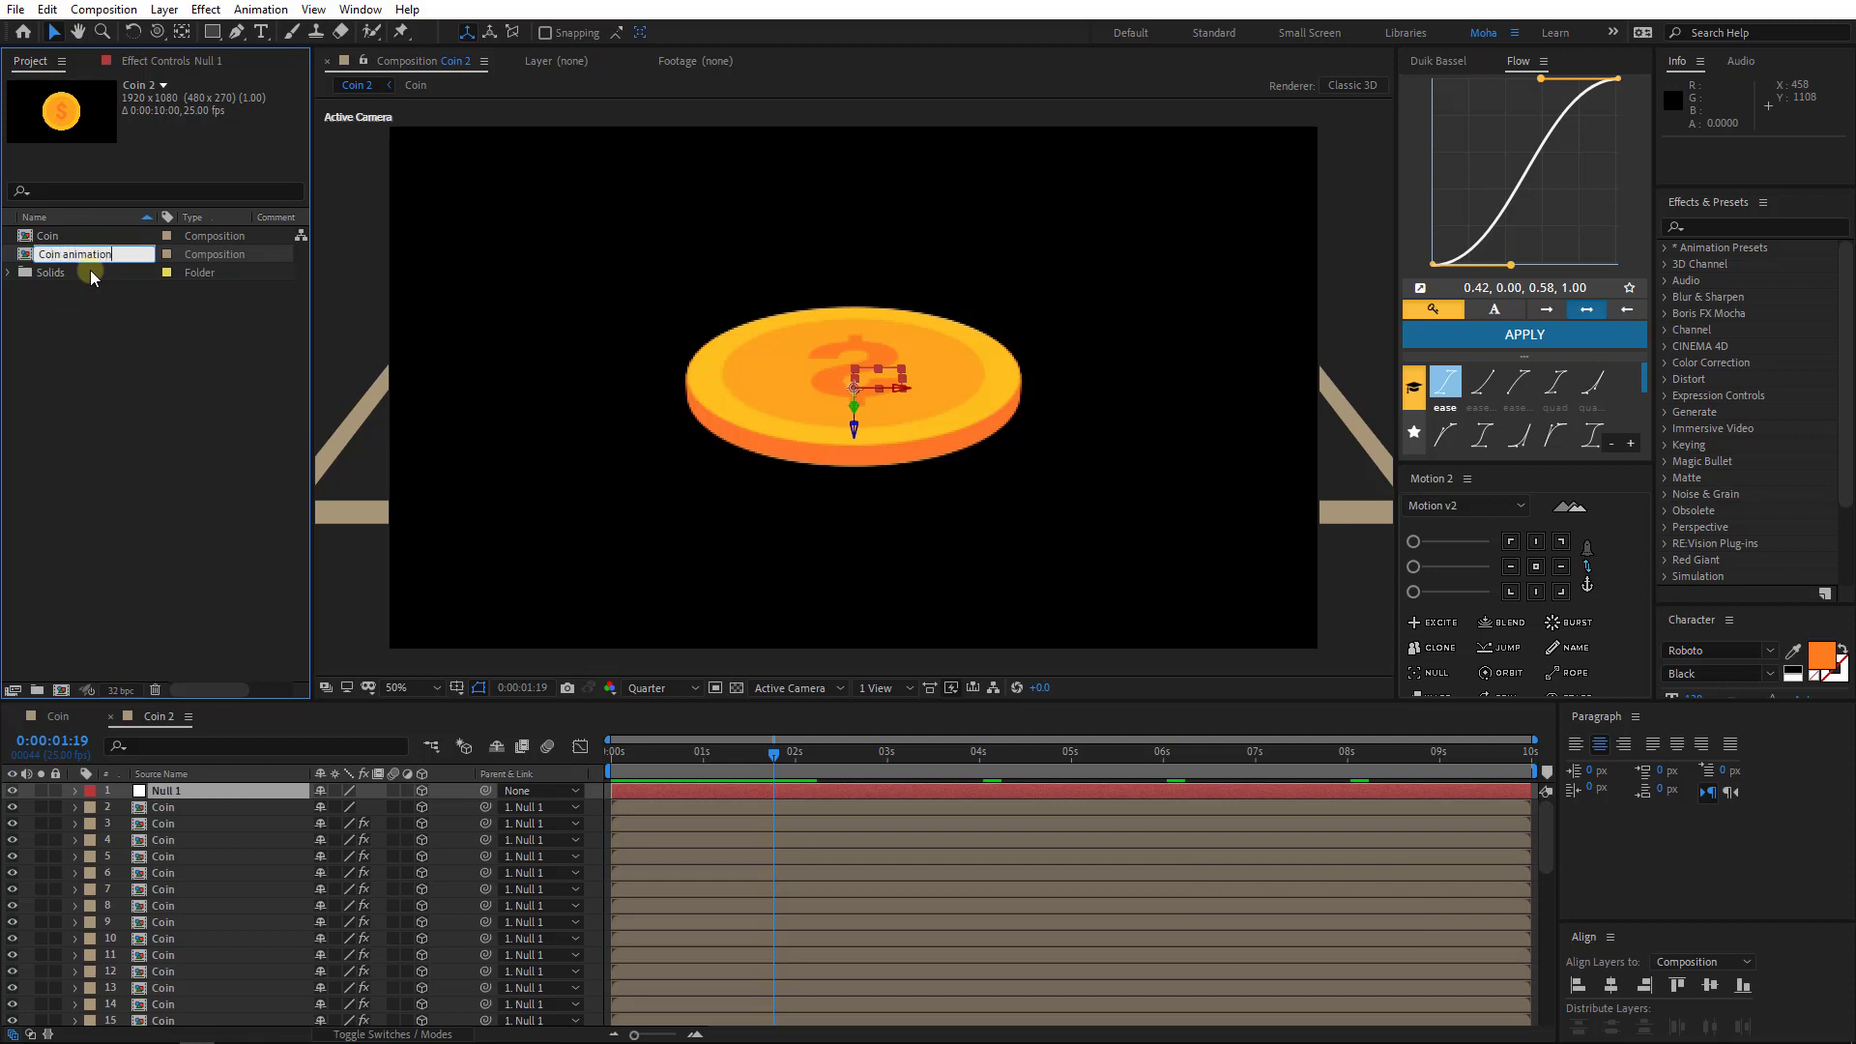
{"action": "key", "text": "Return"}
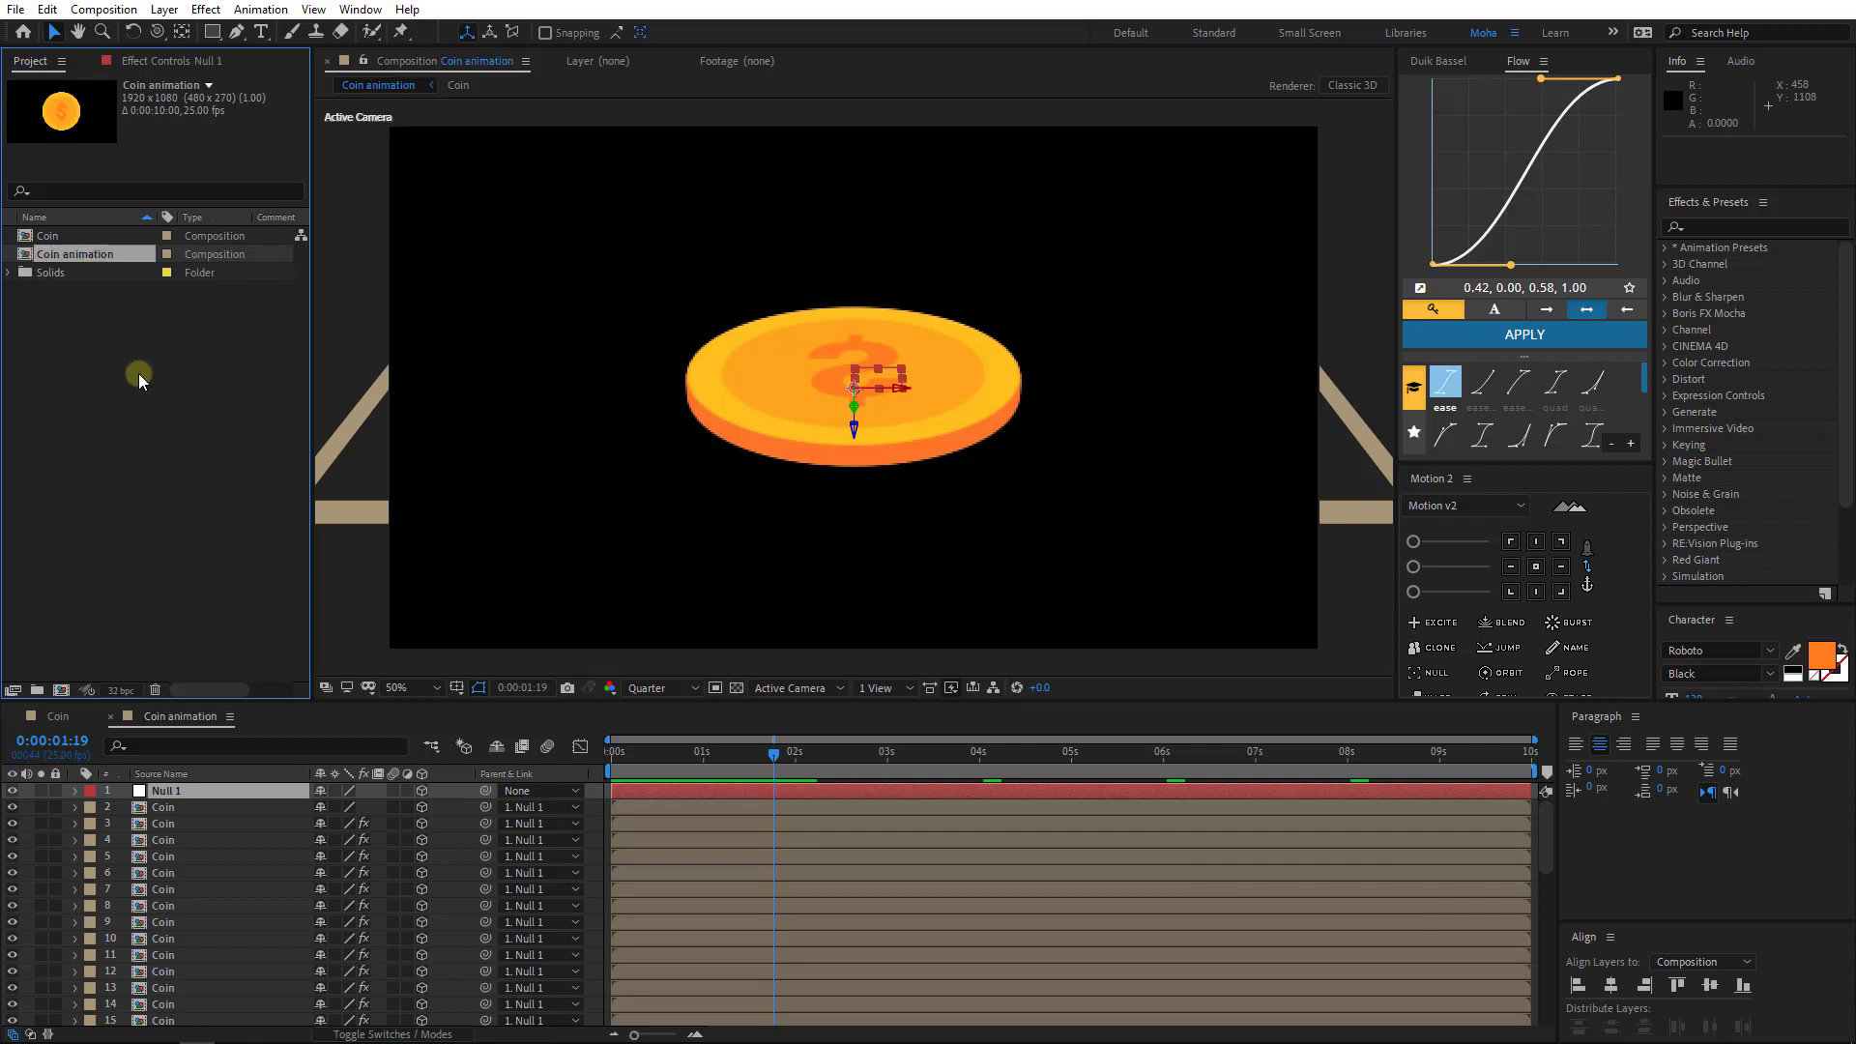
{"action": "left_click", "coordinate": [72, 359]}
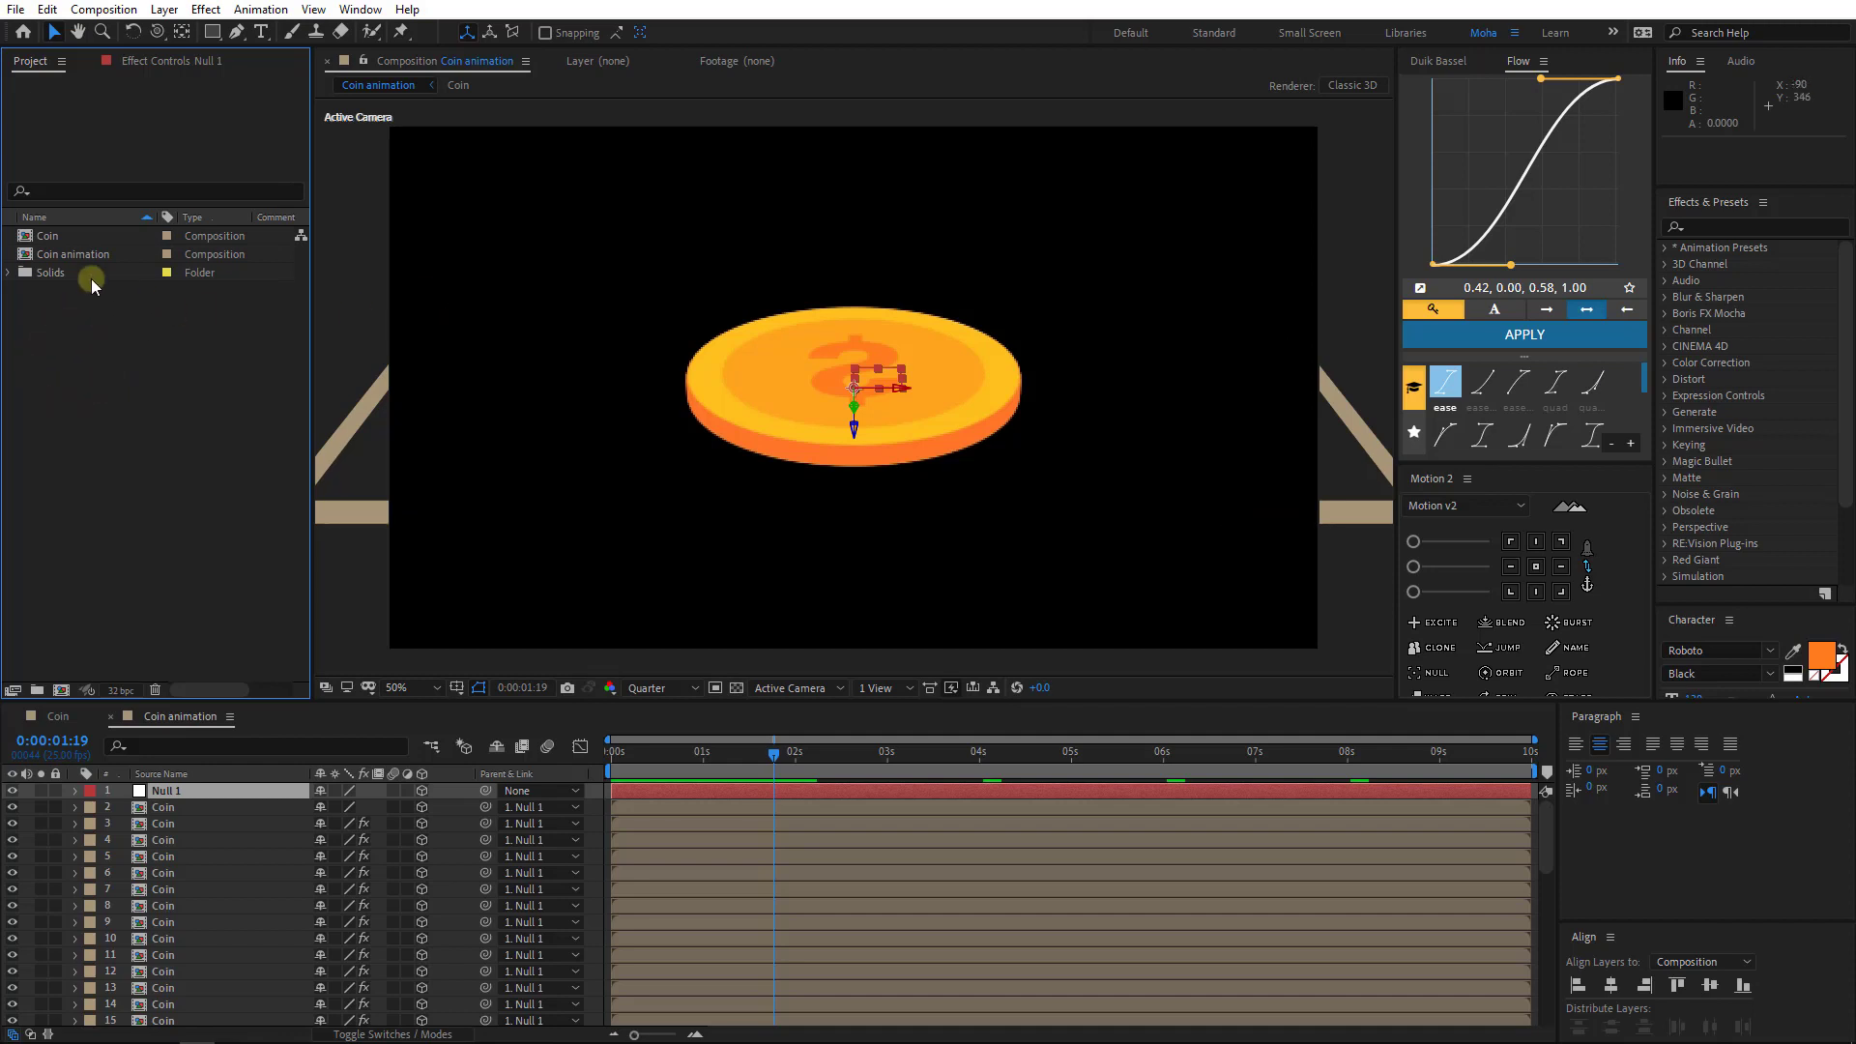
- Duplicate the Coin comp as 'Logo' and delete its dollar sign layer
{"action": "left_click", "coordinate": [44, 237]}
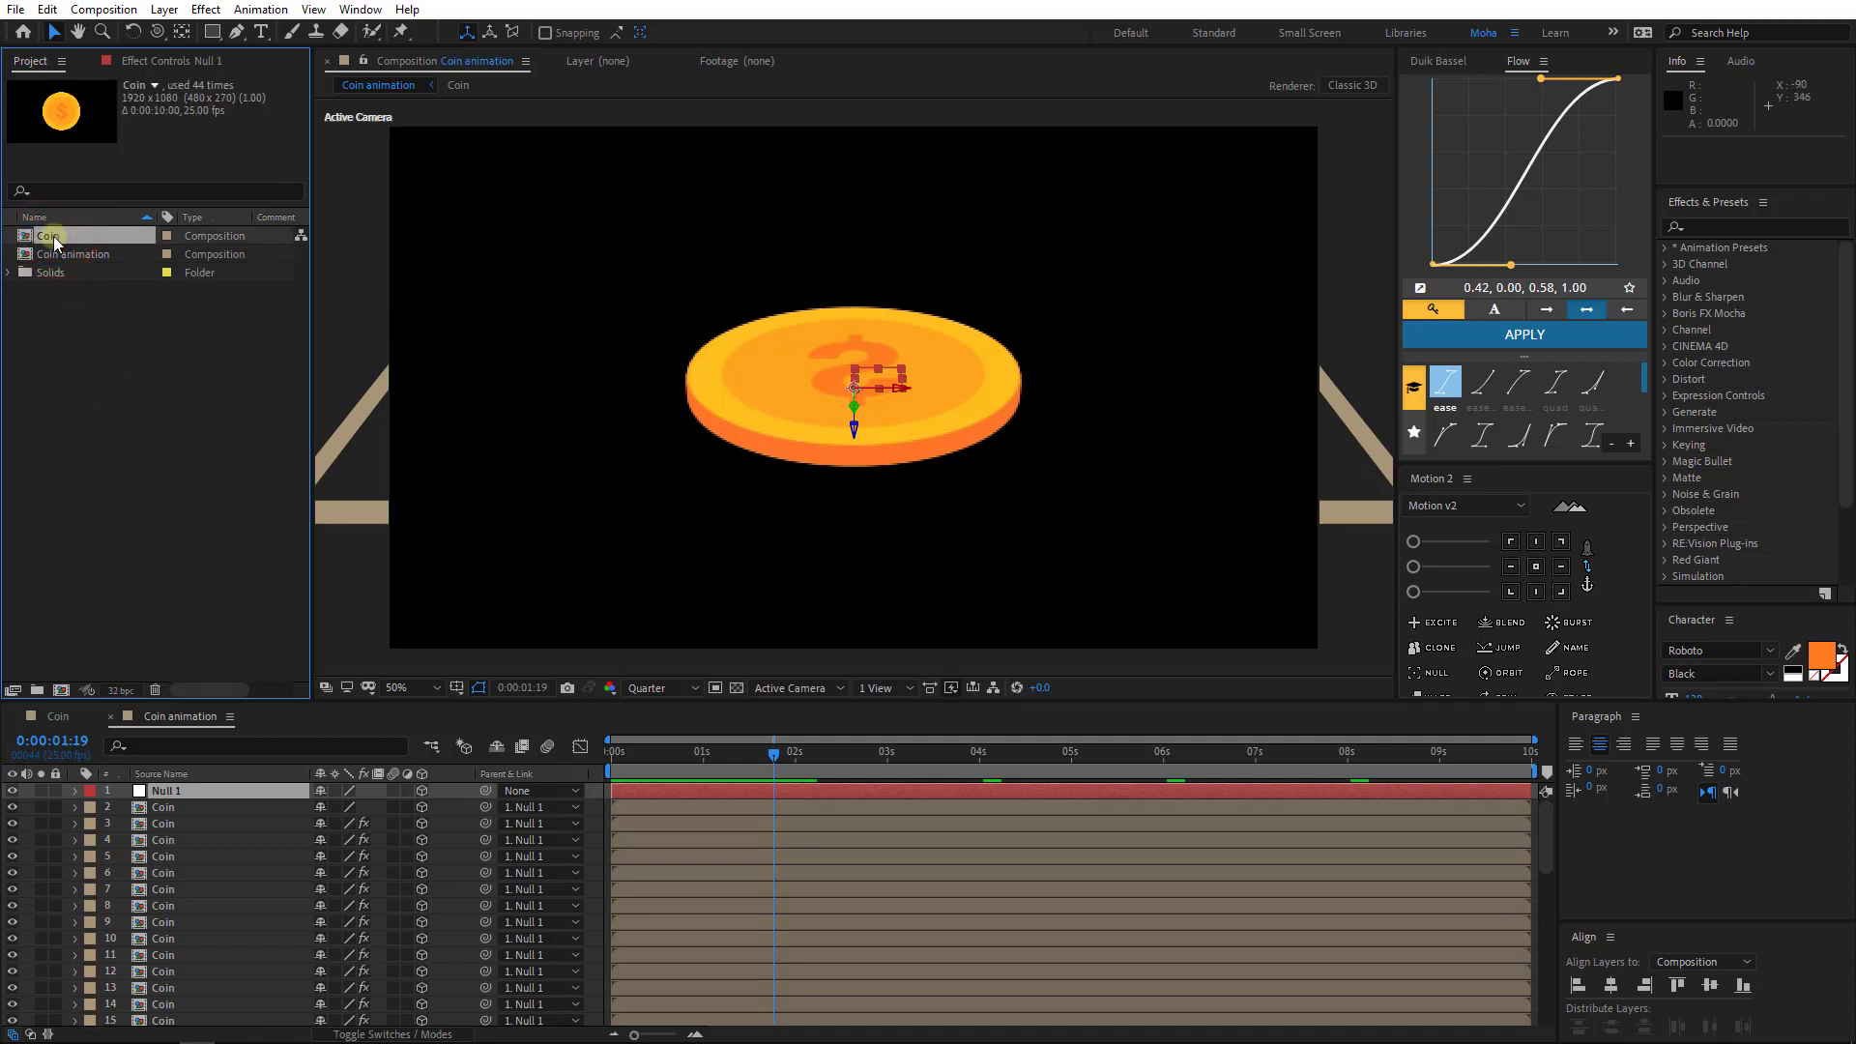
{"action": "key", "text": "ctrl+d"}
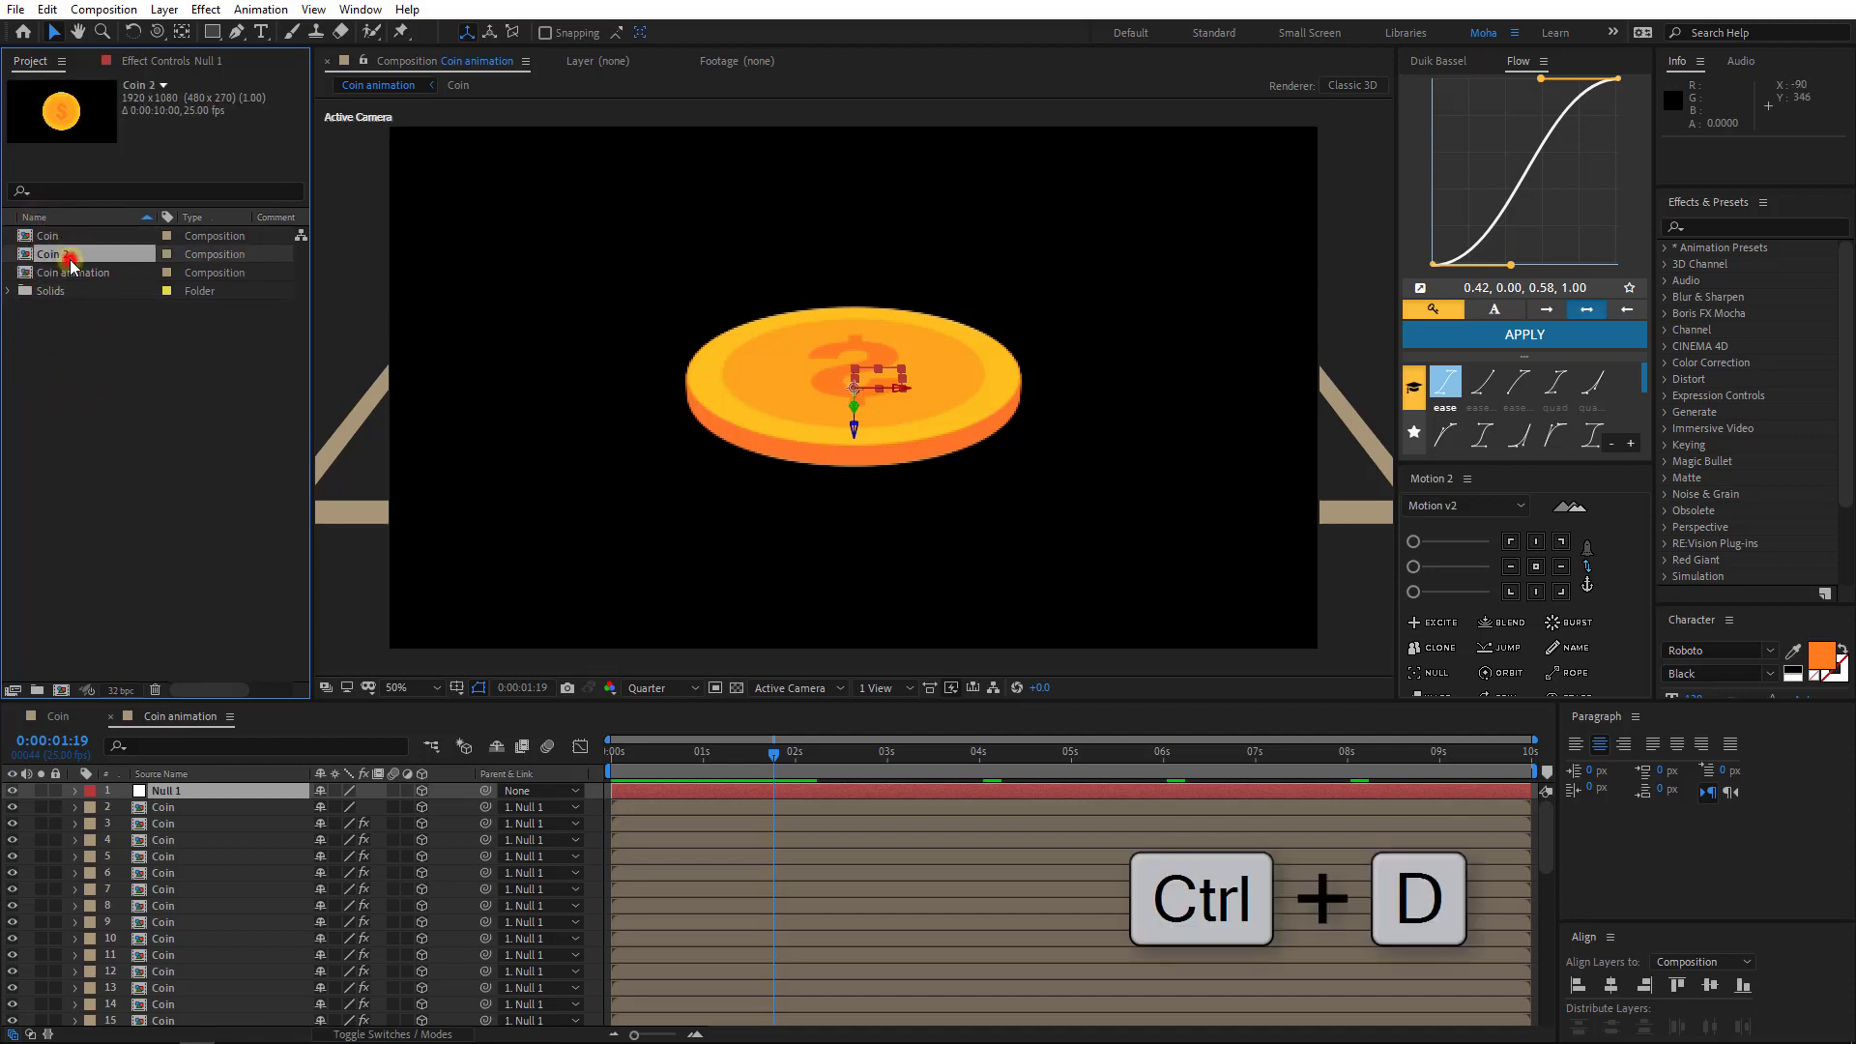
{"action": "left_click", "coordinate": [95, 254]}
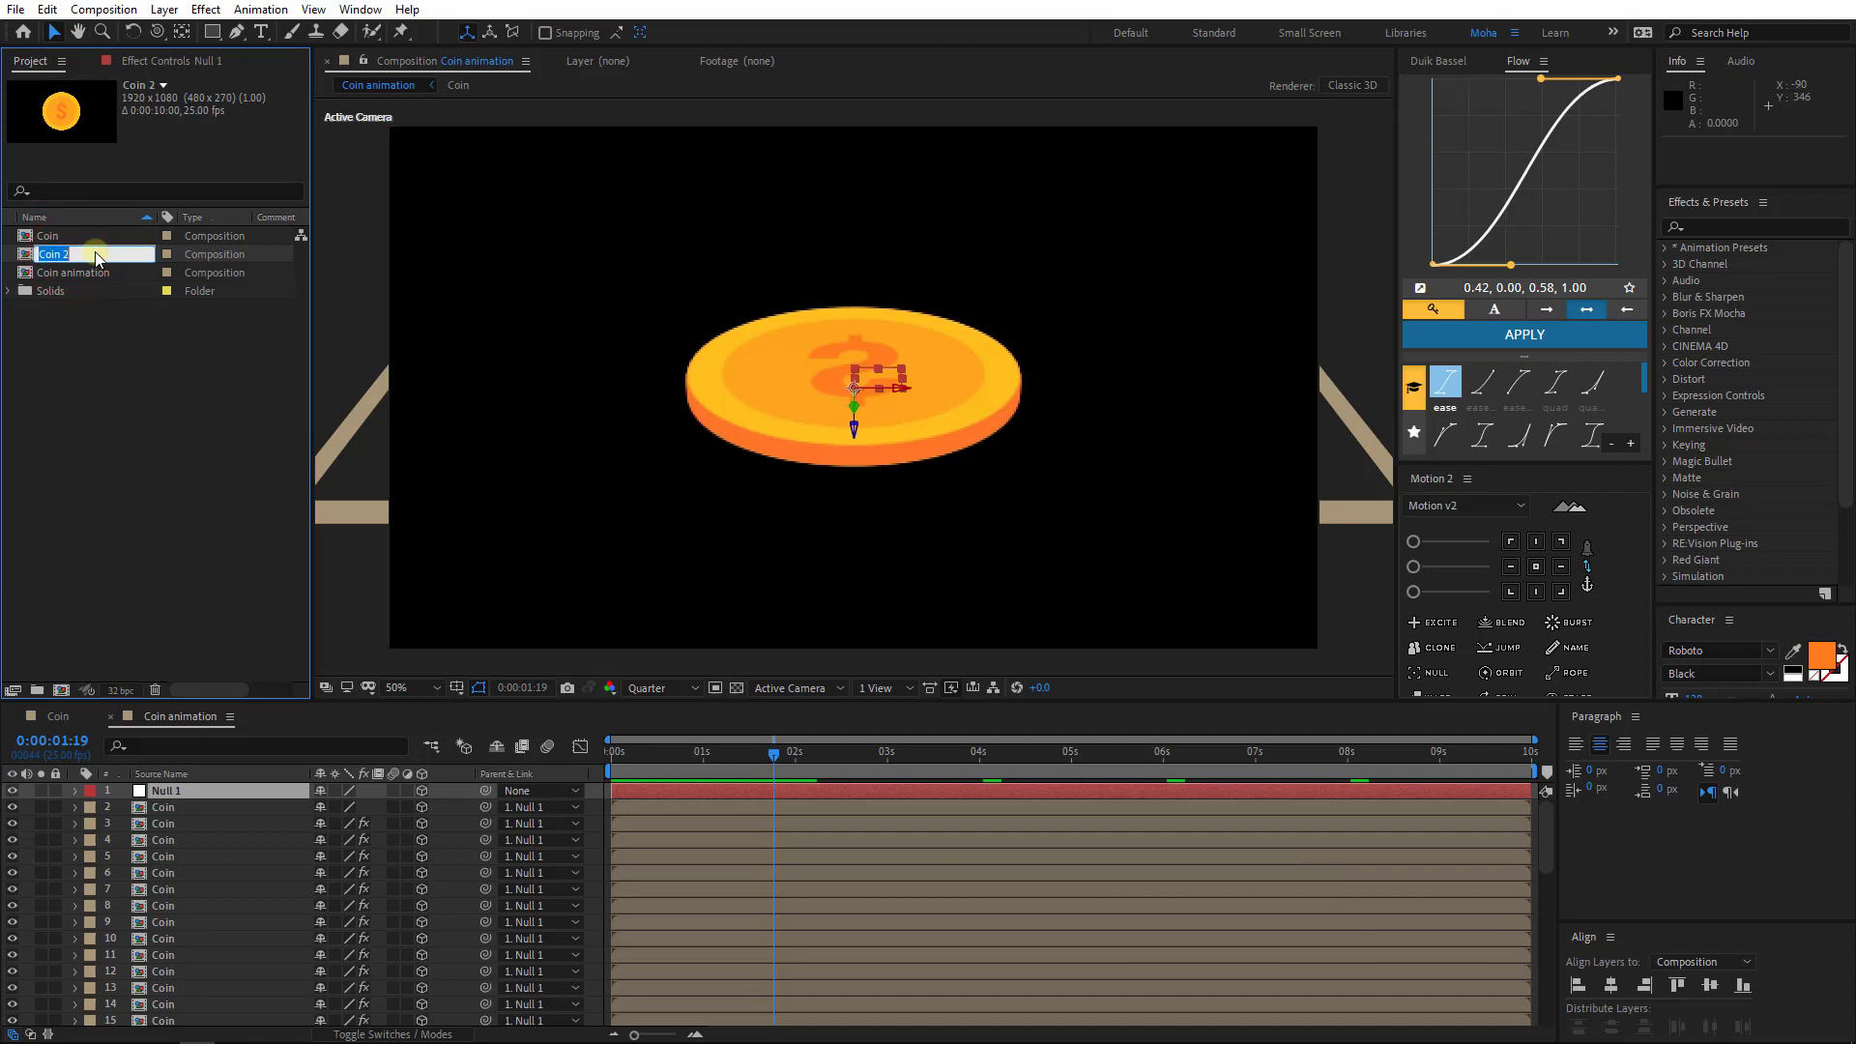
{"action": "type", "text": "Logo"}
{"action": "key", "text": "Return"}
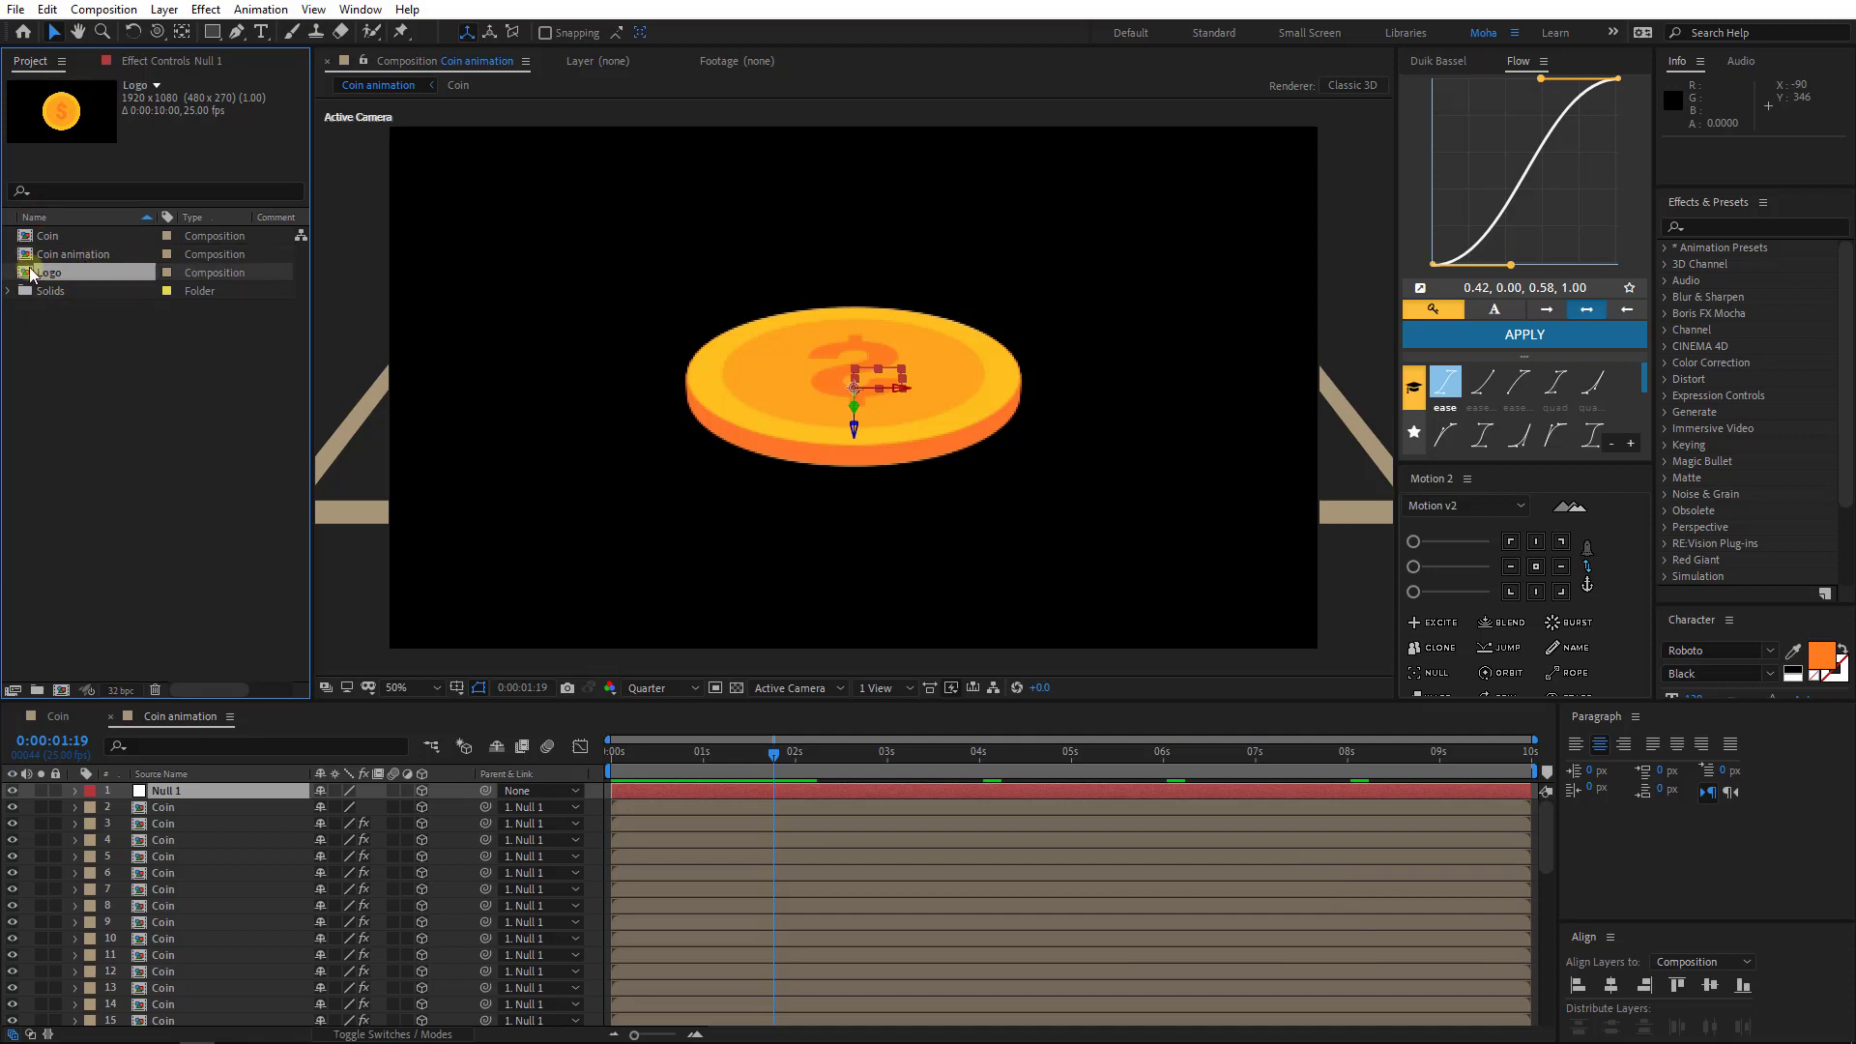
{"action": "double_click", "coordinate": [32, 273]}
{"action": "left_click", "coordinate": [180, 808]}
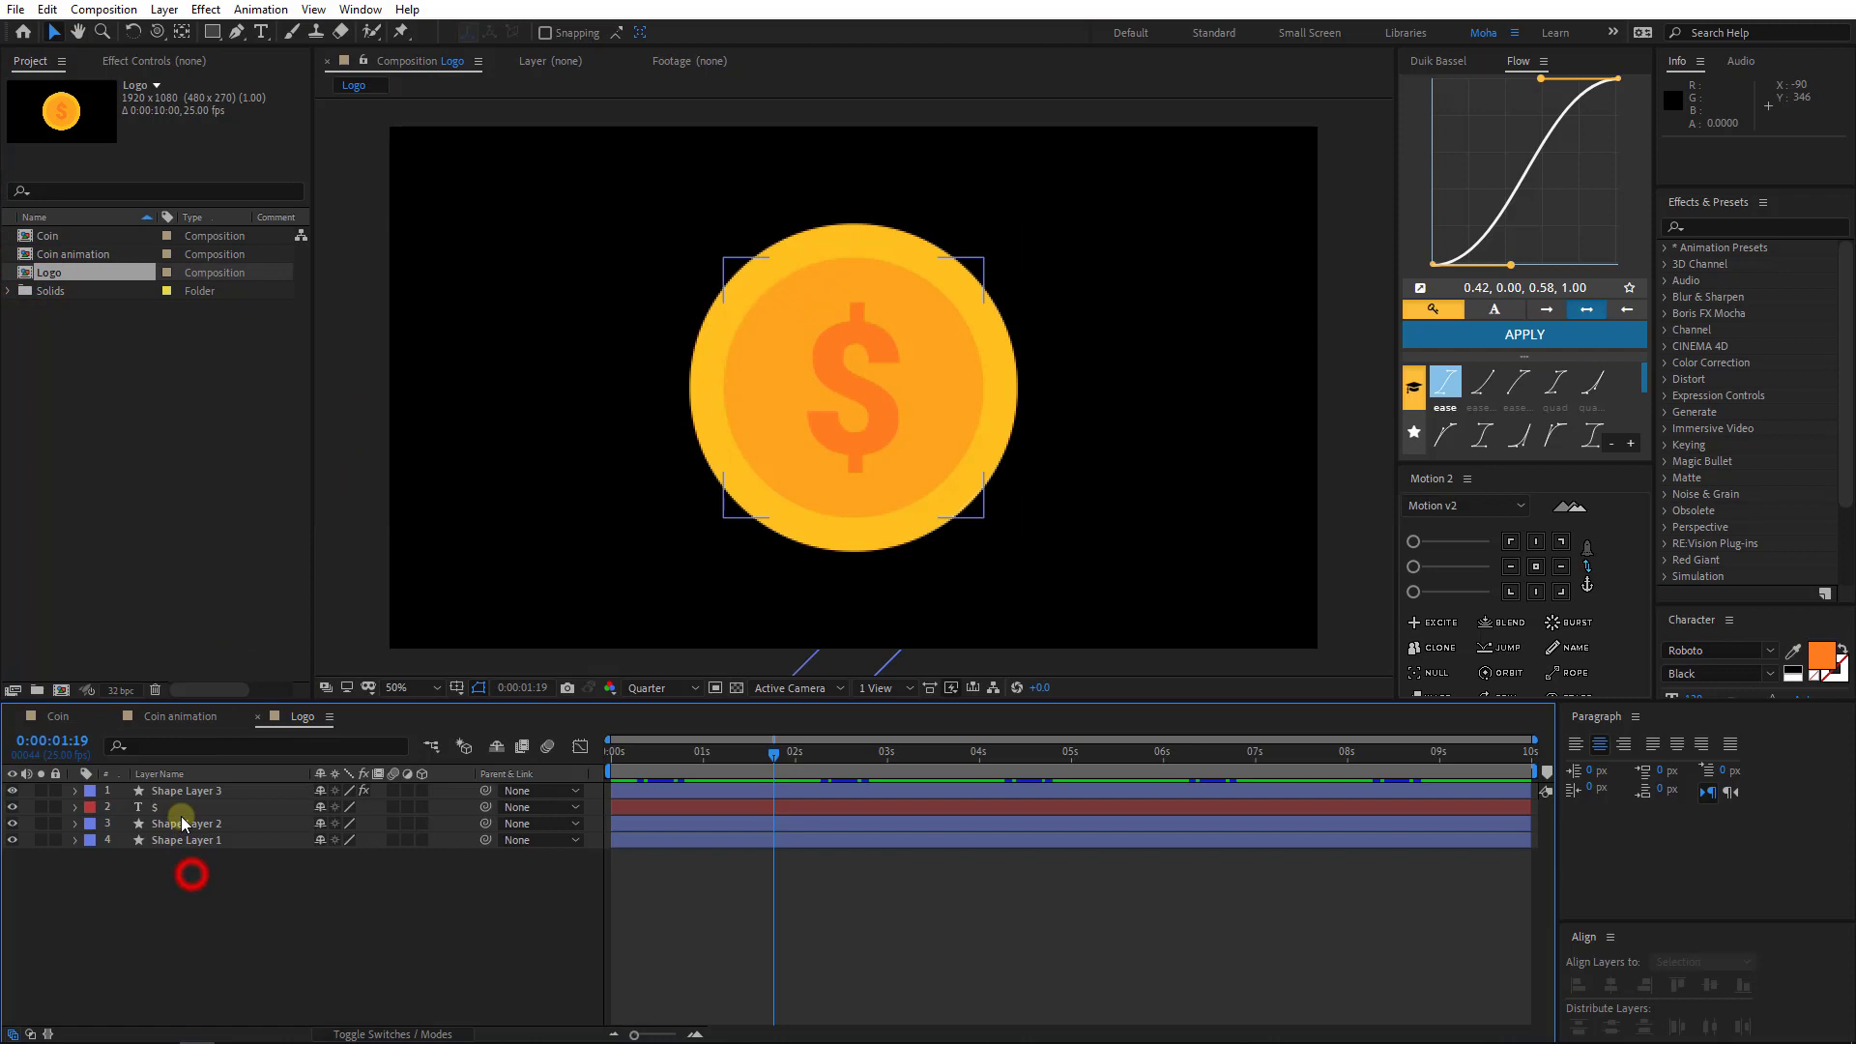
{"action": "key", "text": "Delete"}
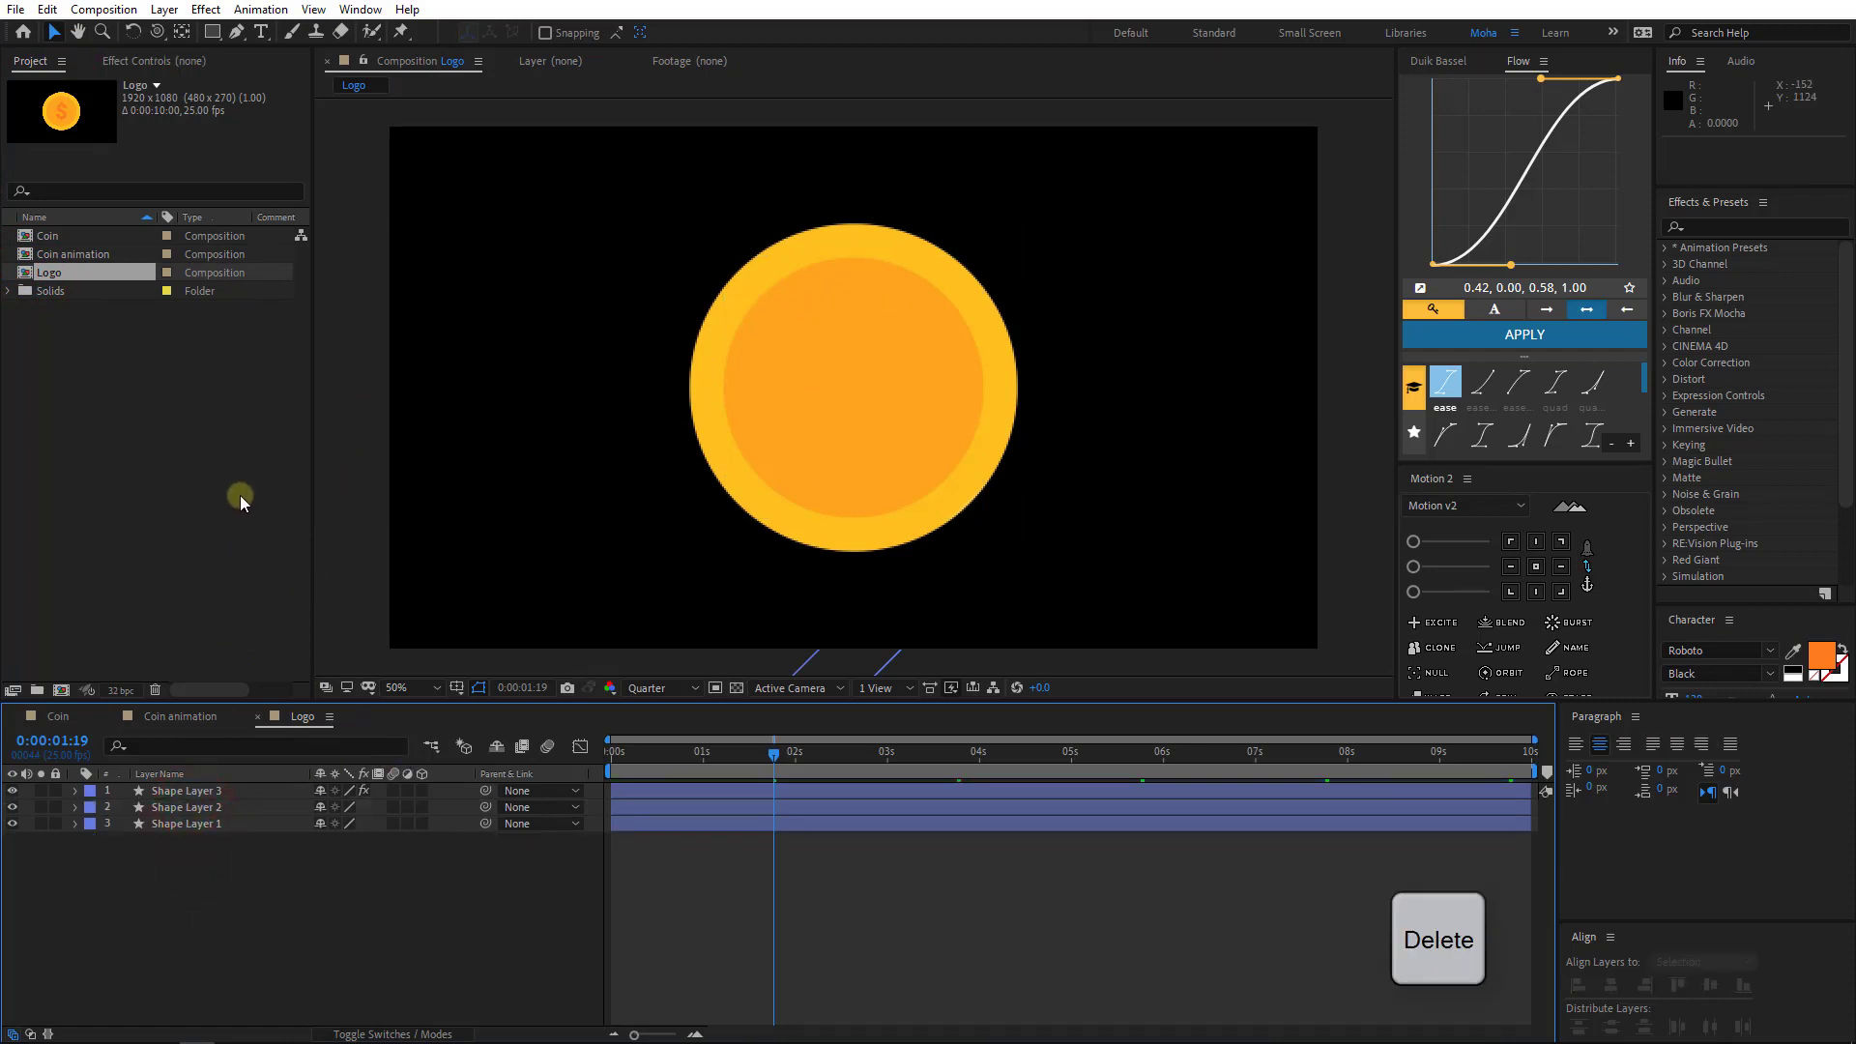
- Start a file import from the Project panel's Import menu
{"action": "right_click", "coordinate": [171, 412]}
{"action": "left_click", "coordinate": [275, 505]}
{"action": "left_click", "coordinate": [496, 509]}
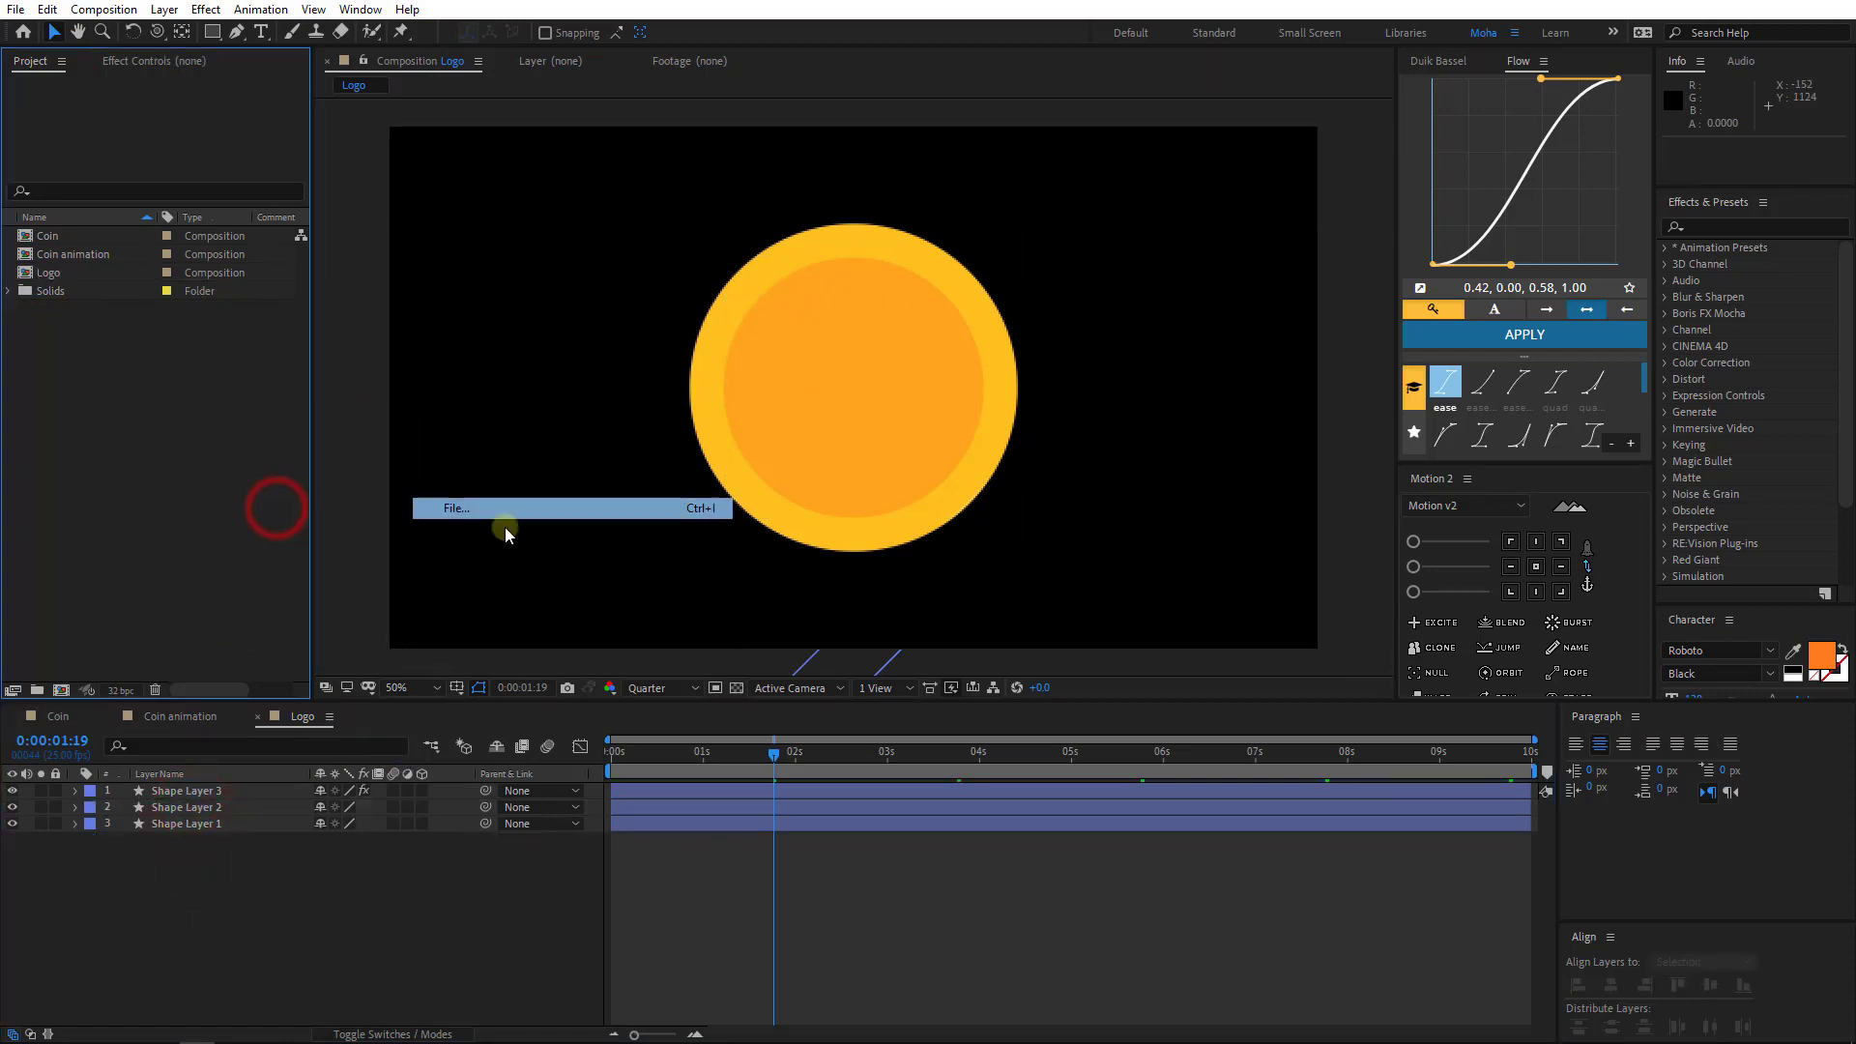
{"action": "scroll", "coordinate": [387, 421], "scroll_direction": "down", "scroll_amount": 5}
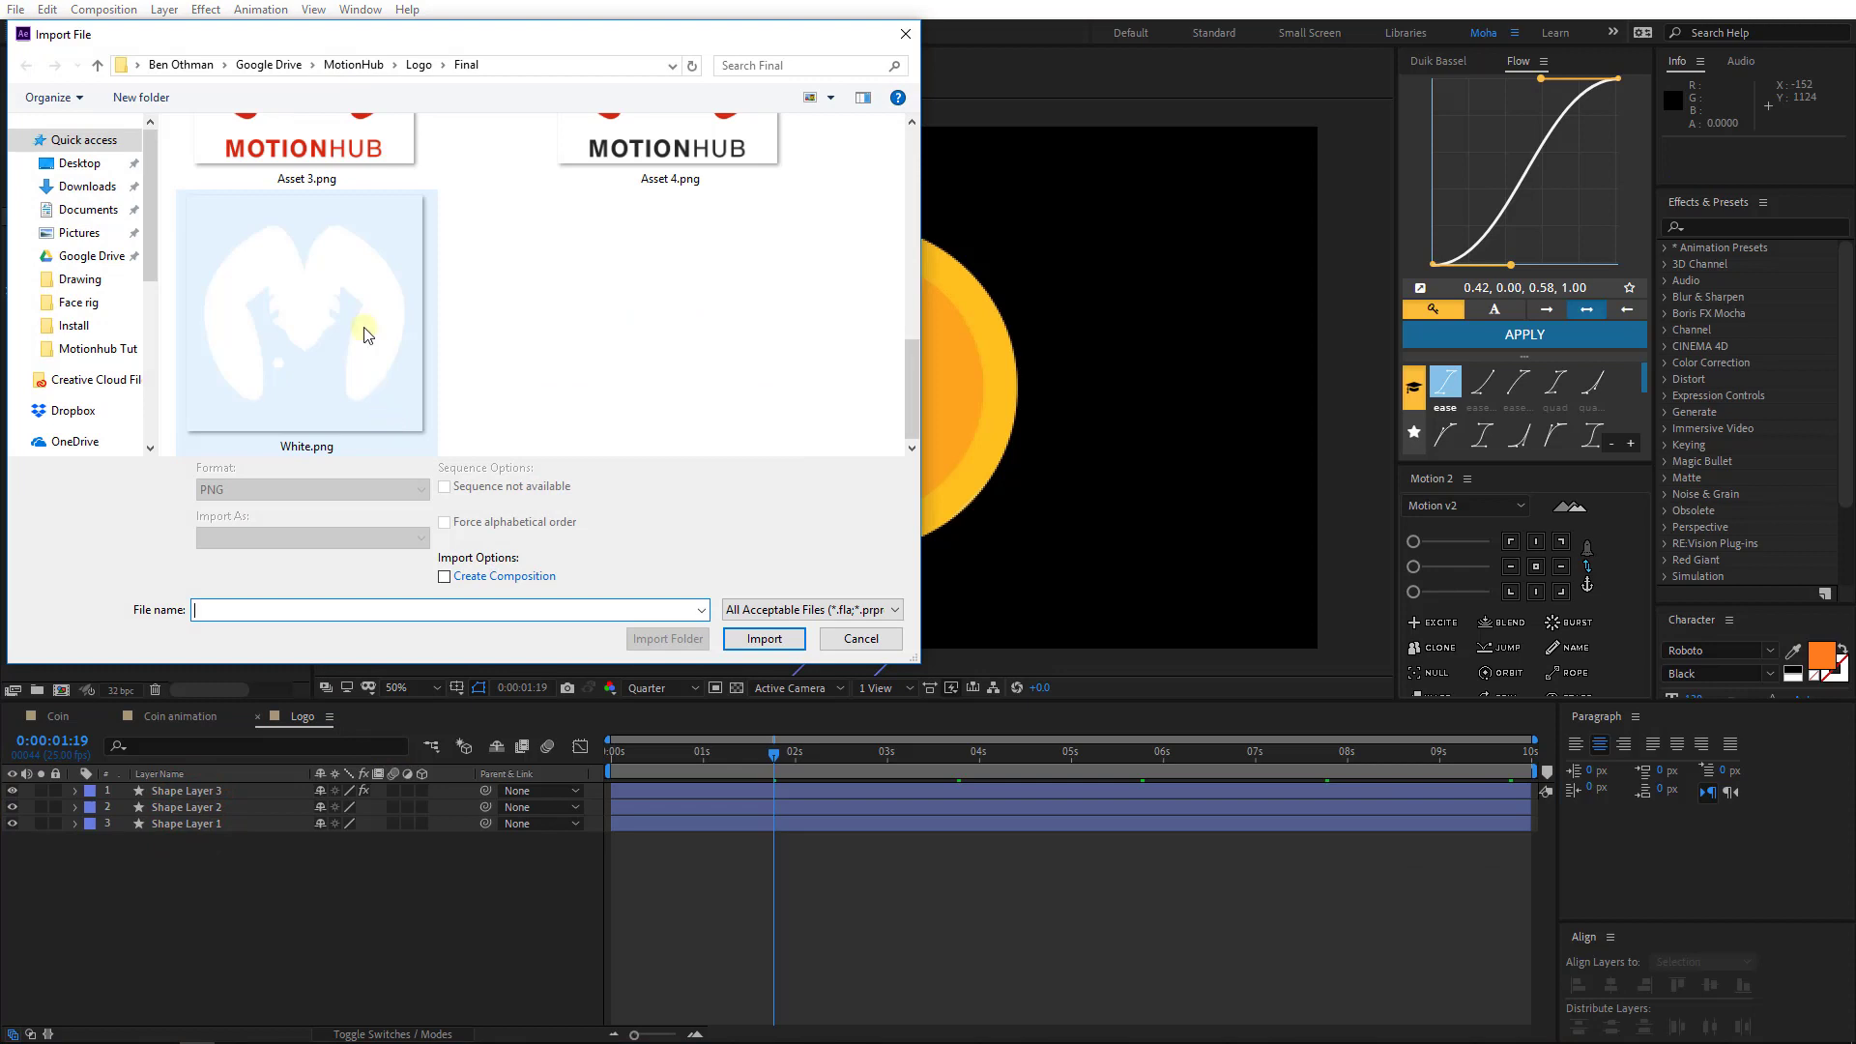
- Import Asset 3.png into the Logo comp, scale it to 16% and centre it
{"action": "left_click", "coordinate": [352, 168]}
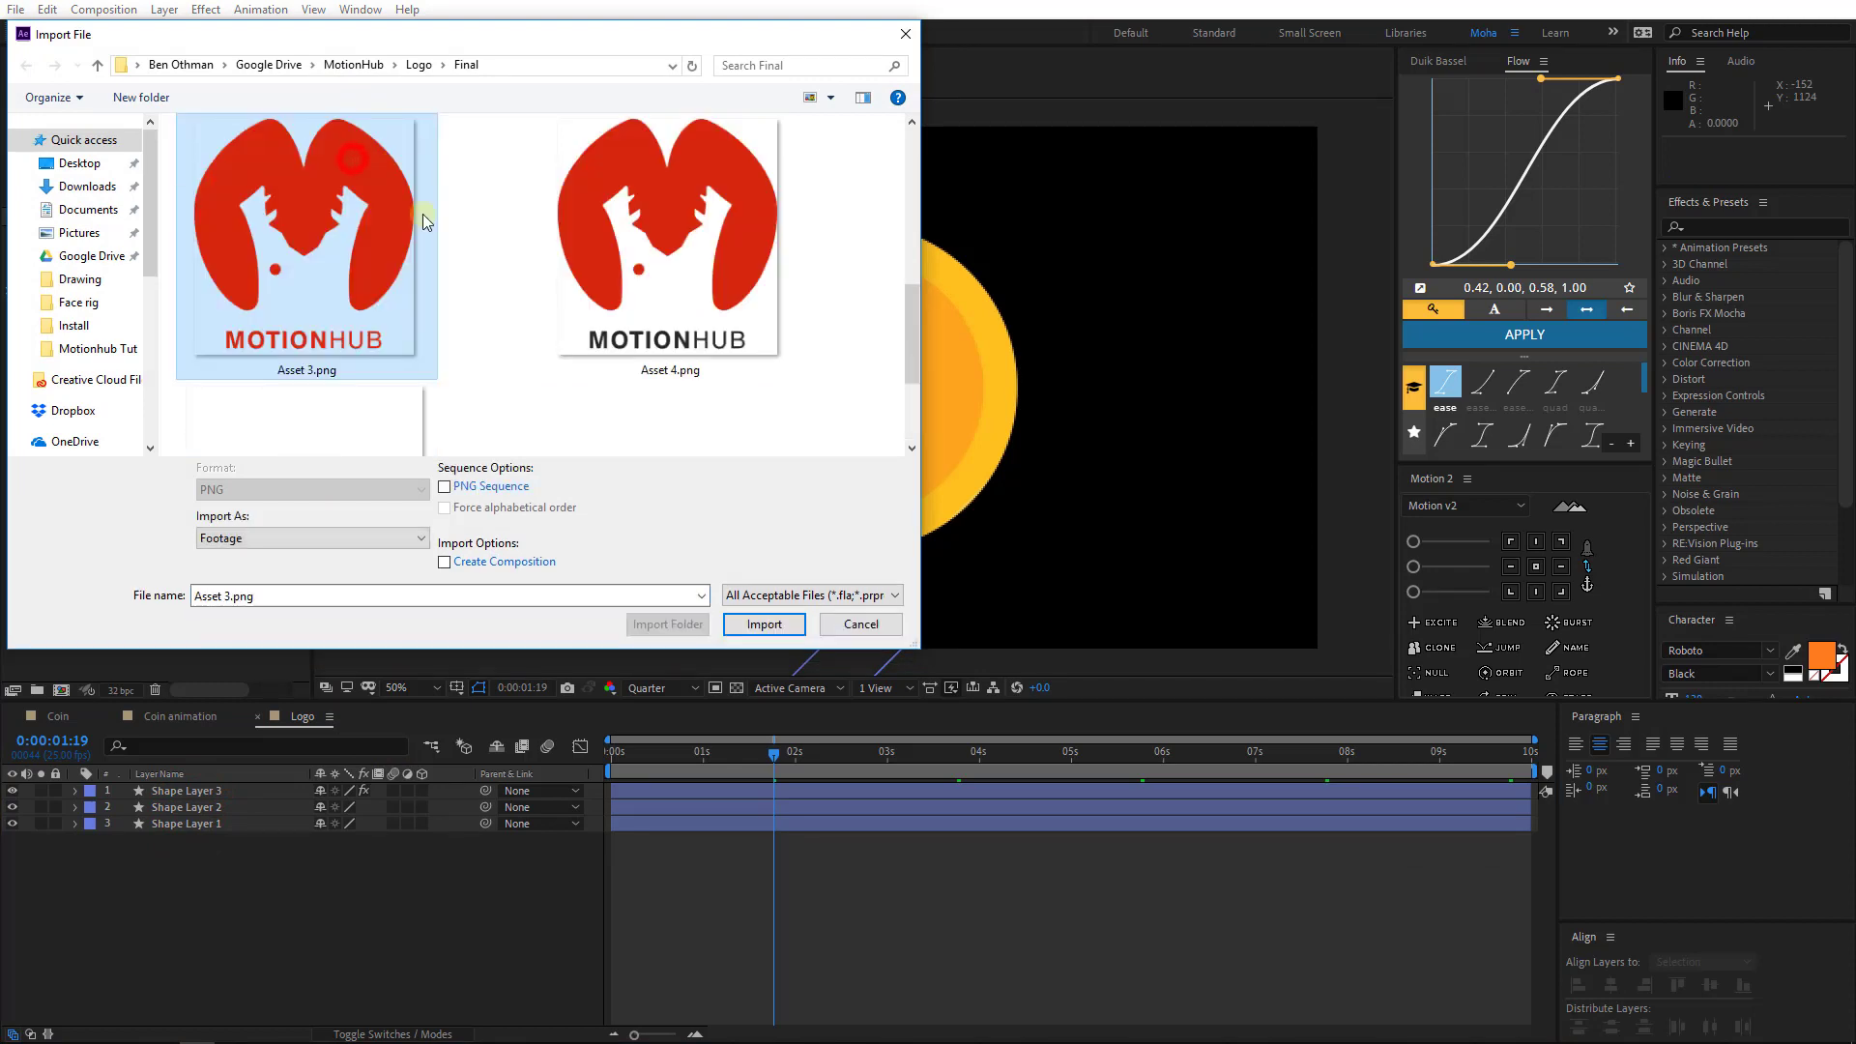
{"action": "left_click", "coordinate": [763, 625]}
{"action": "left_click_drag", "start_coordinate": [83, 236], "coordinate": [812, 431]}
{"action": "key", "text": "s"}
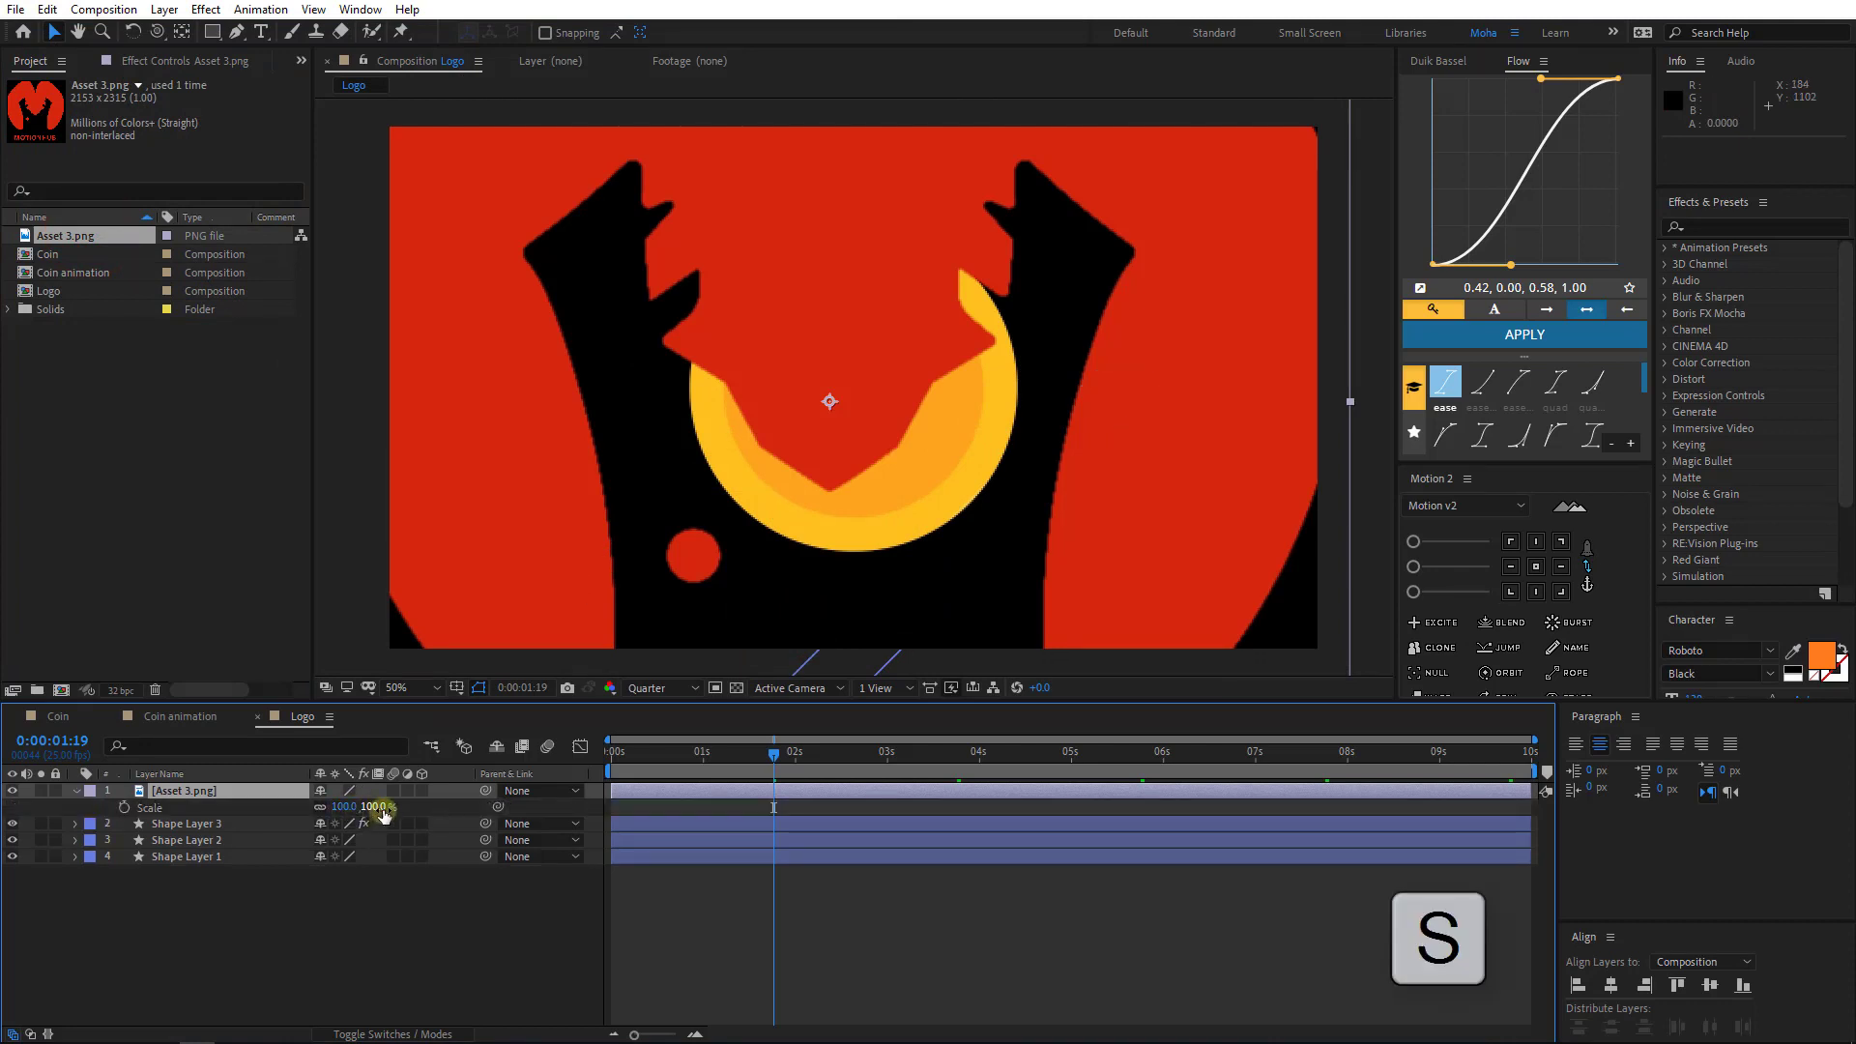
{"action": "left_click_drag", "start_coordinate": [382, 814], "coordinate": [348, 813]}
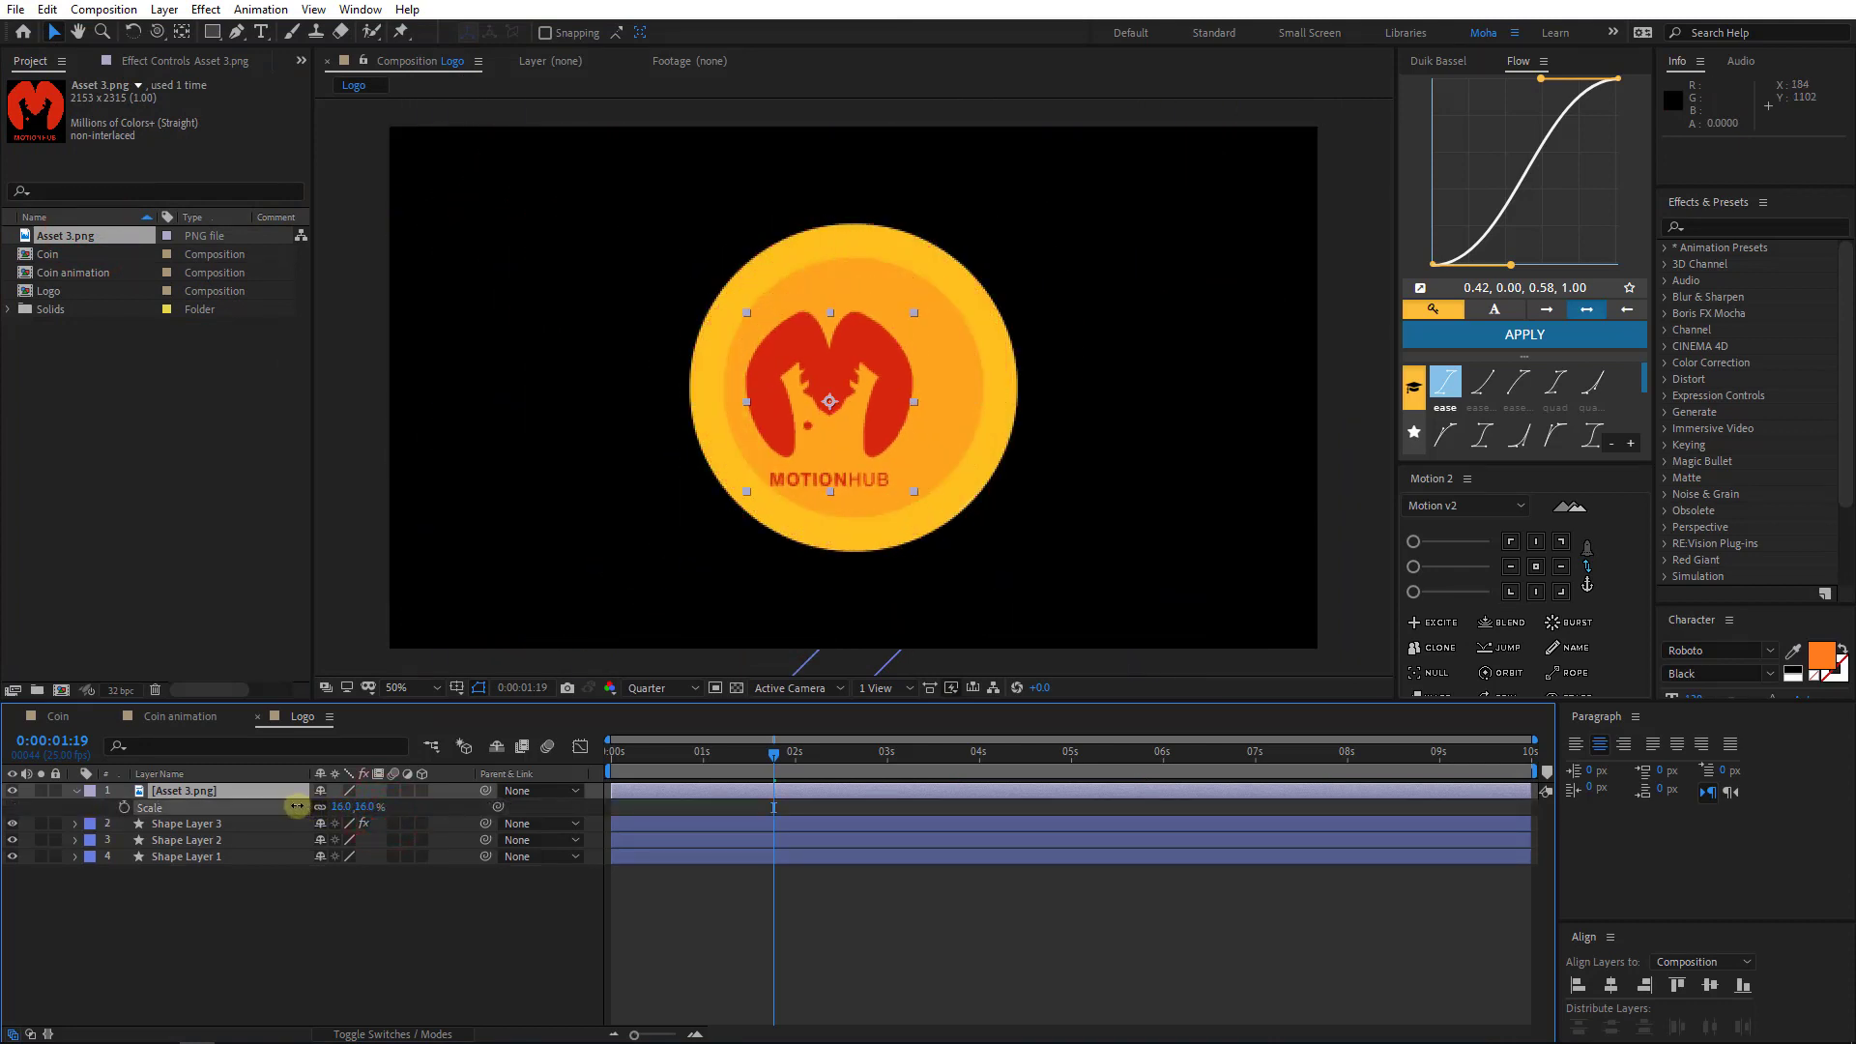
{"action": "left_click", "coordinate": [1609, 985]}
{"action": "left_click", "coordinate": [1709, 985]}
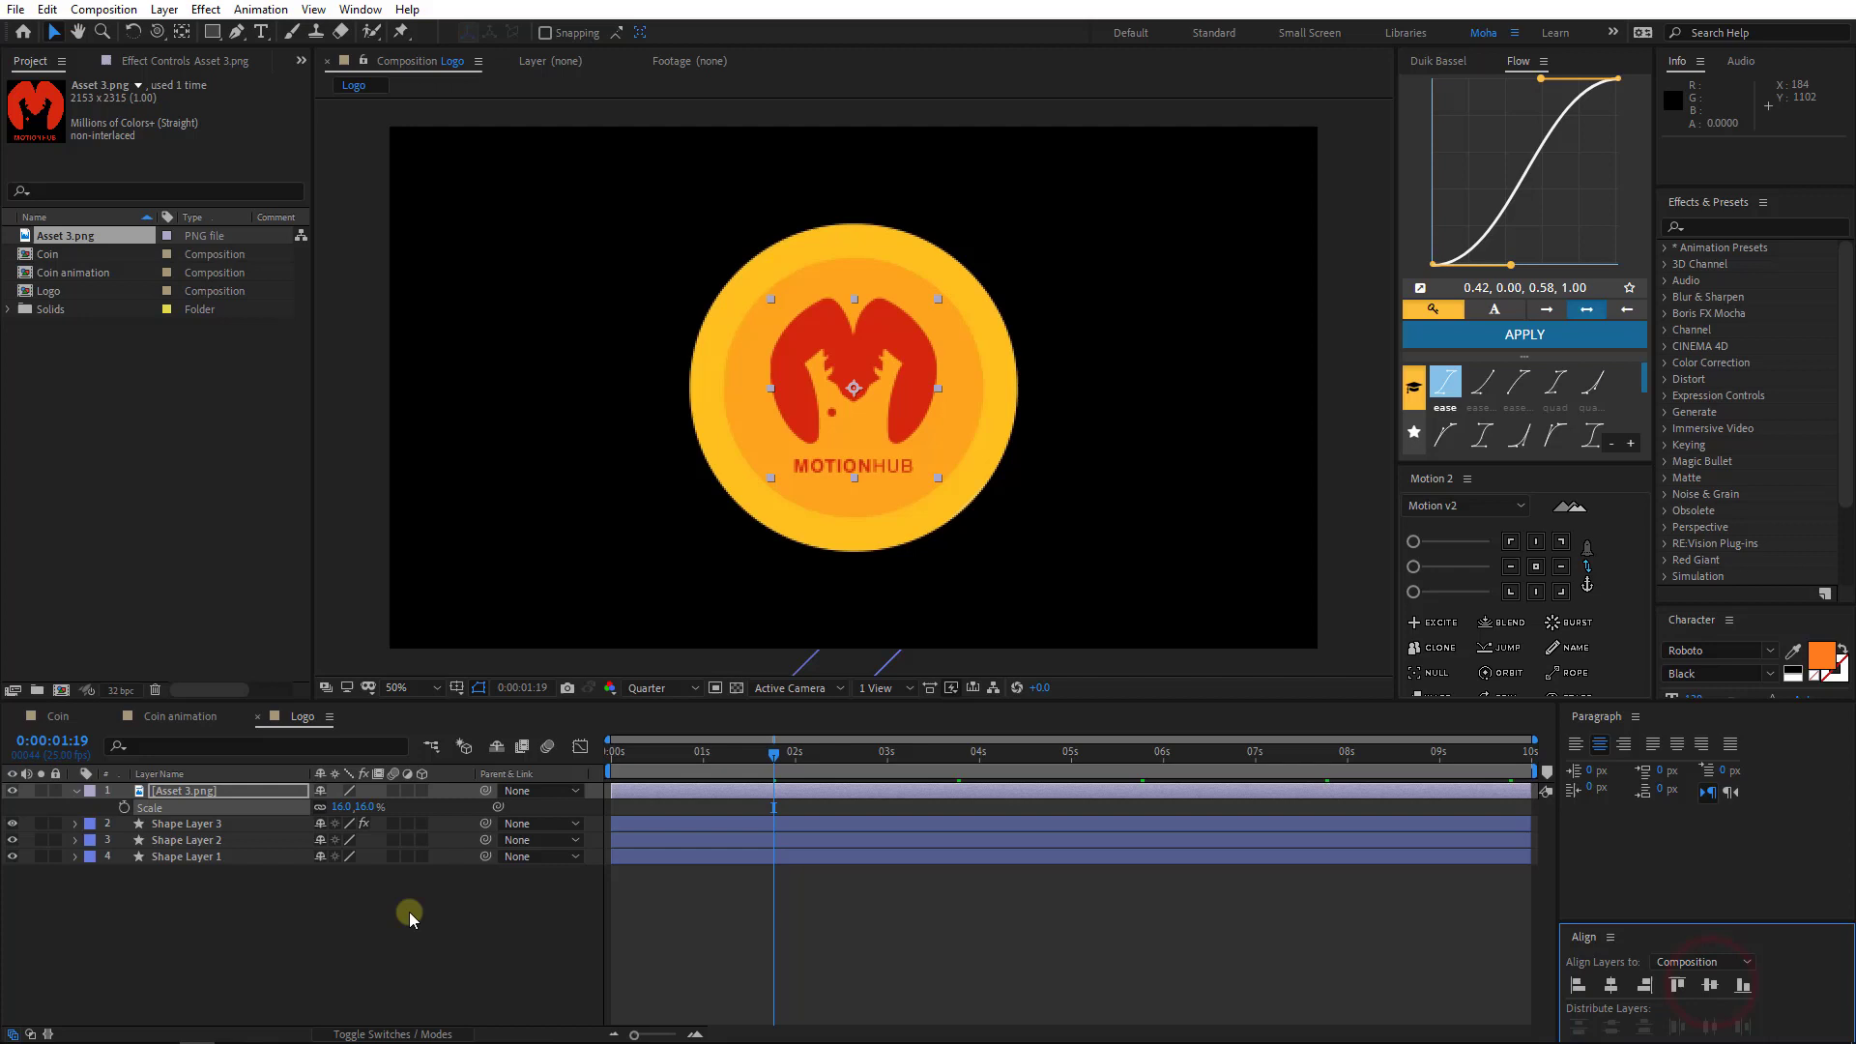
- Add a Generate > Fill effect to the logo layer, coloured light peach FFDABE
{"action": "left_click", "coordinate": [224, 793]}
{"action": "left_click", "coordinate": [157, 61]}
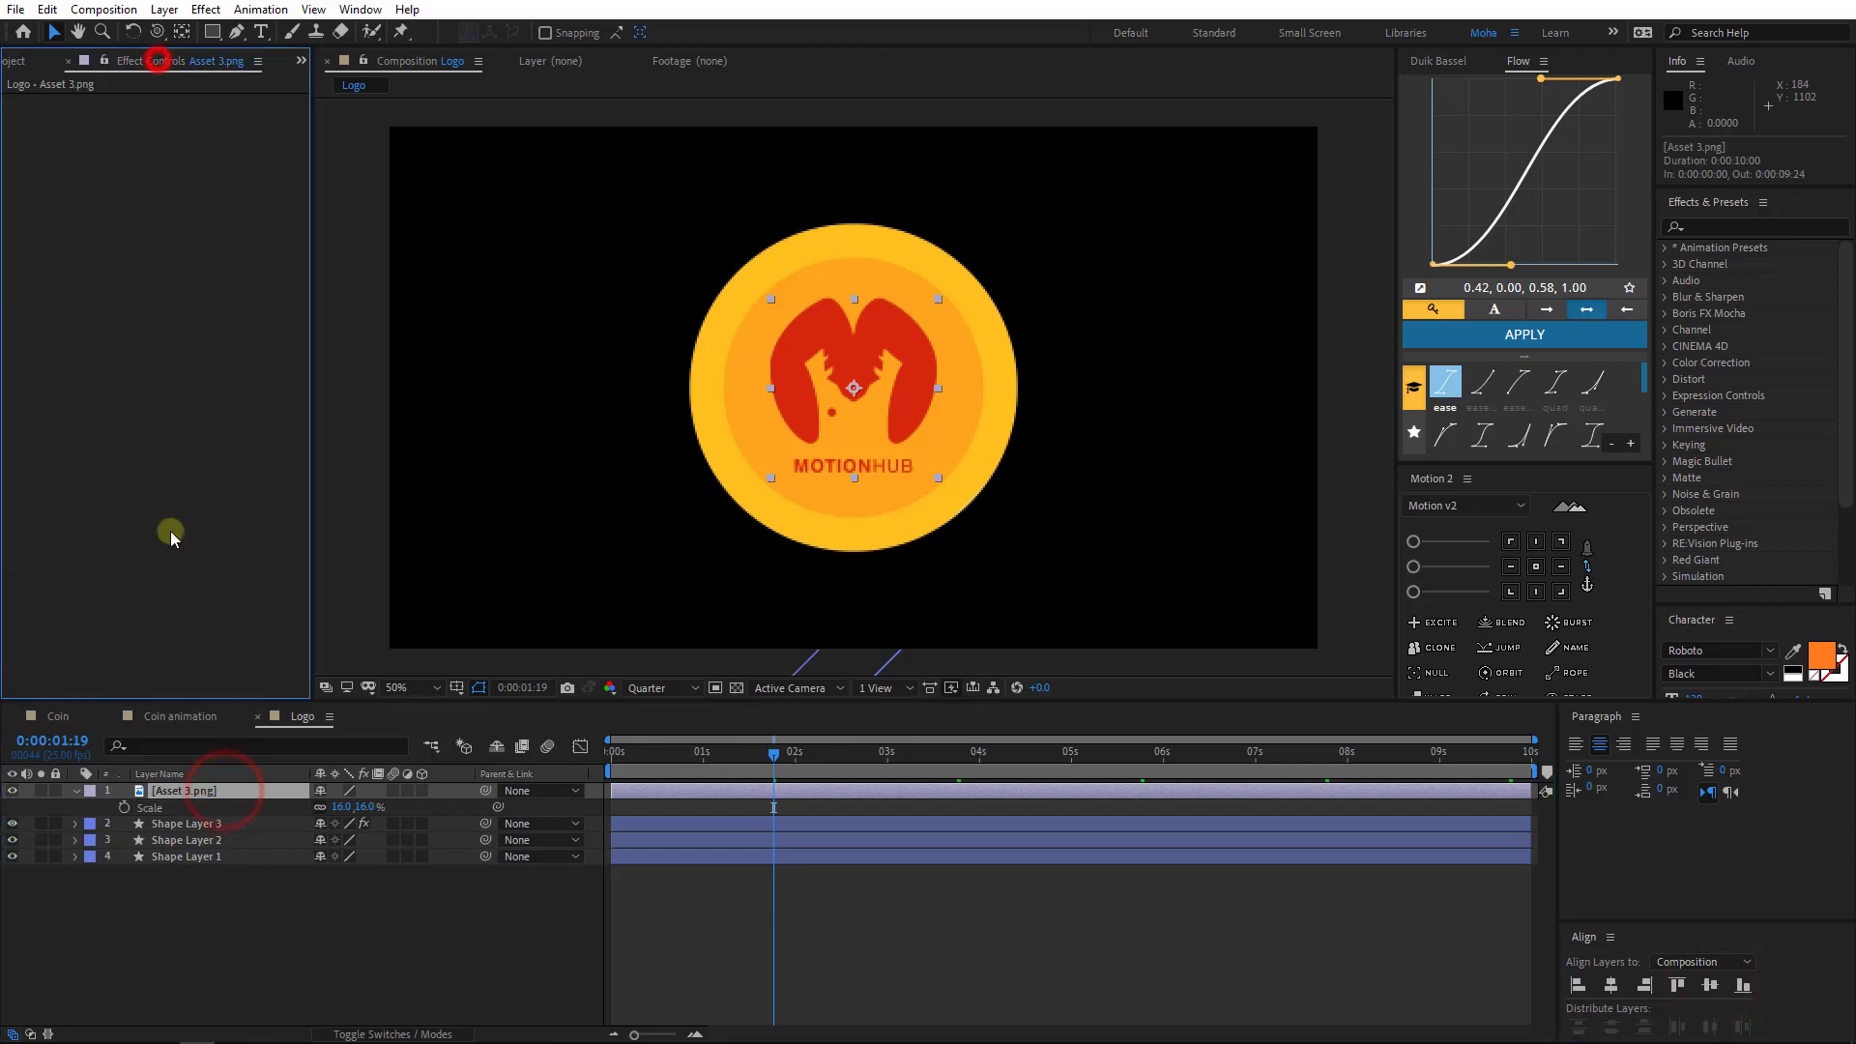
{"action": "right_click", "coordinate": [228, 791]}
{"action": "left_click", "coordinate": [388, 540]}
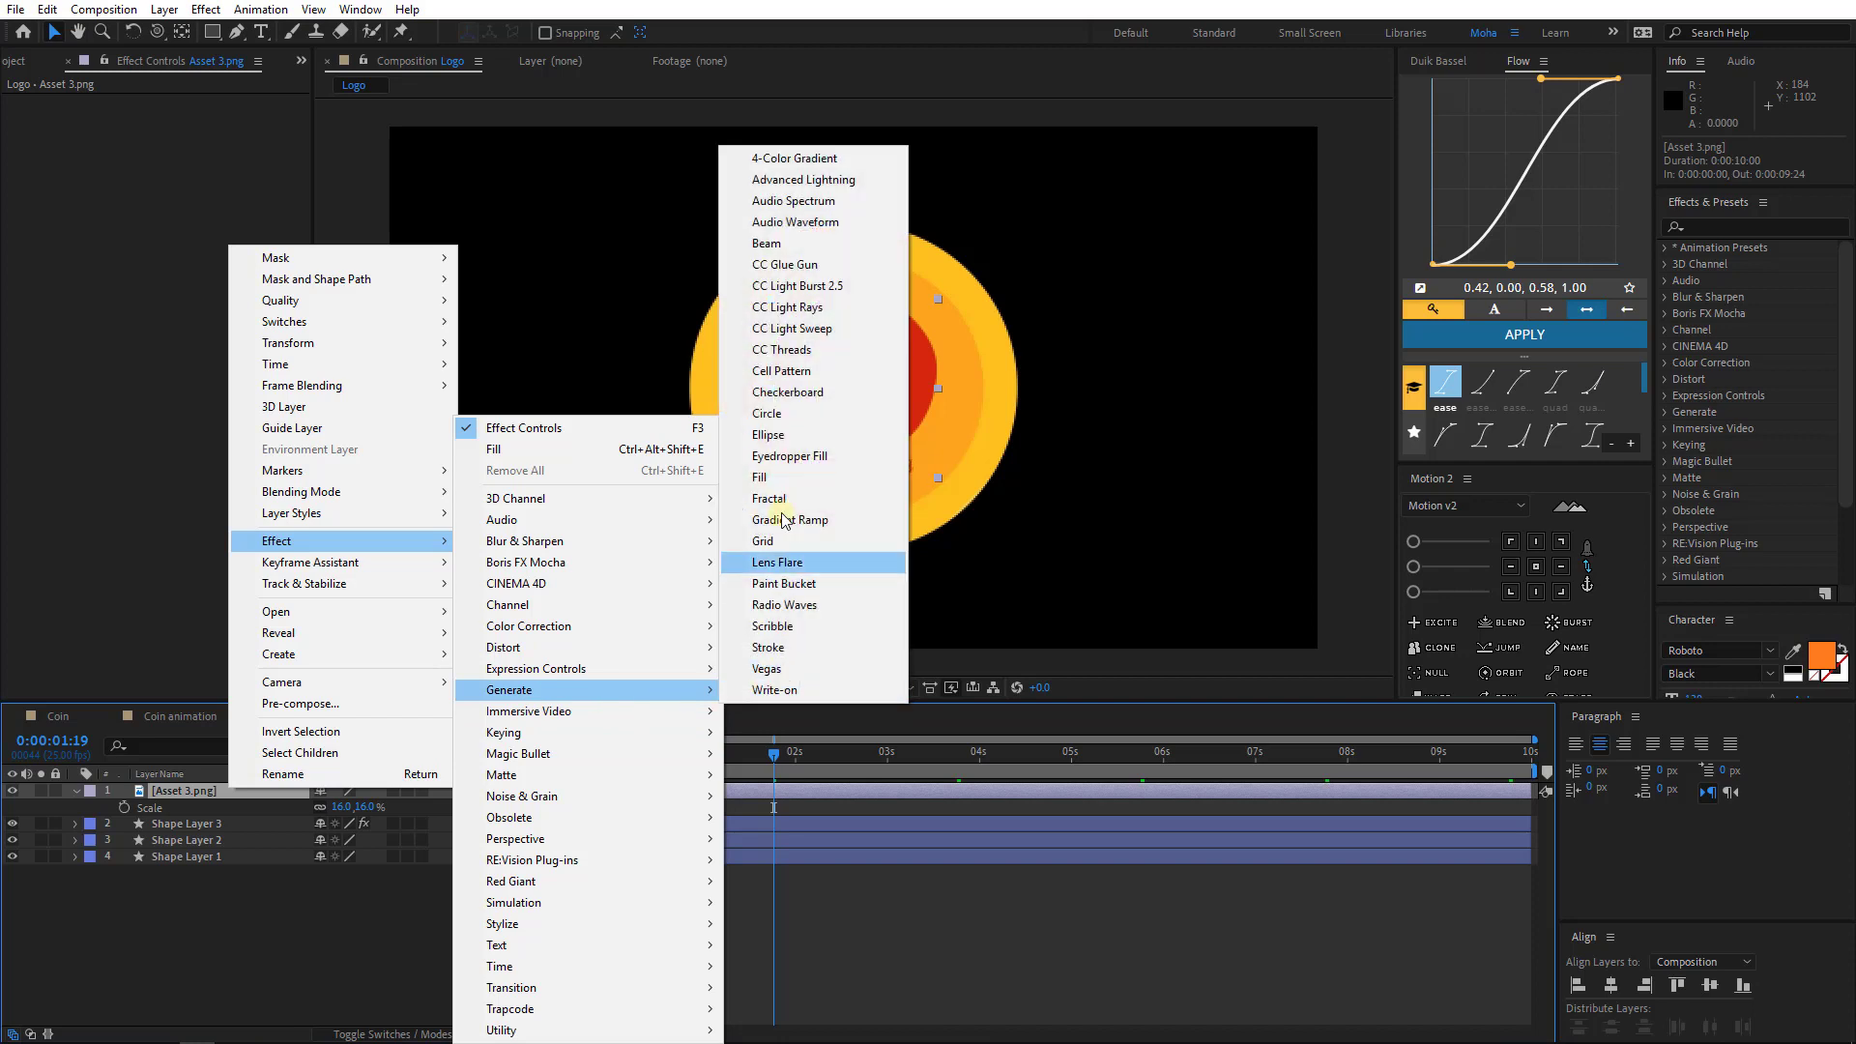
{"action": "left_click", "coordinate": [789, 485]}
{"action": "left_click", "coordinate": [182, 152]}
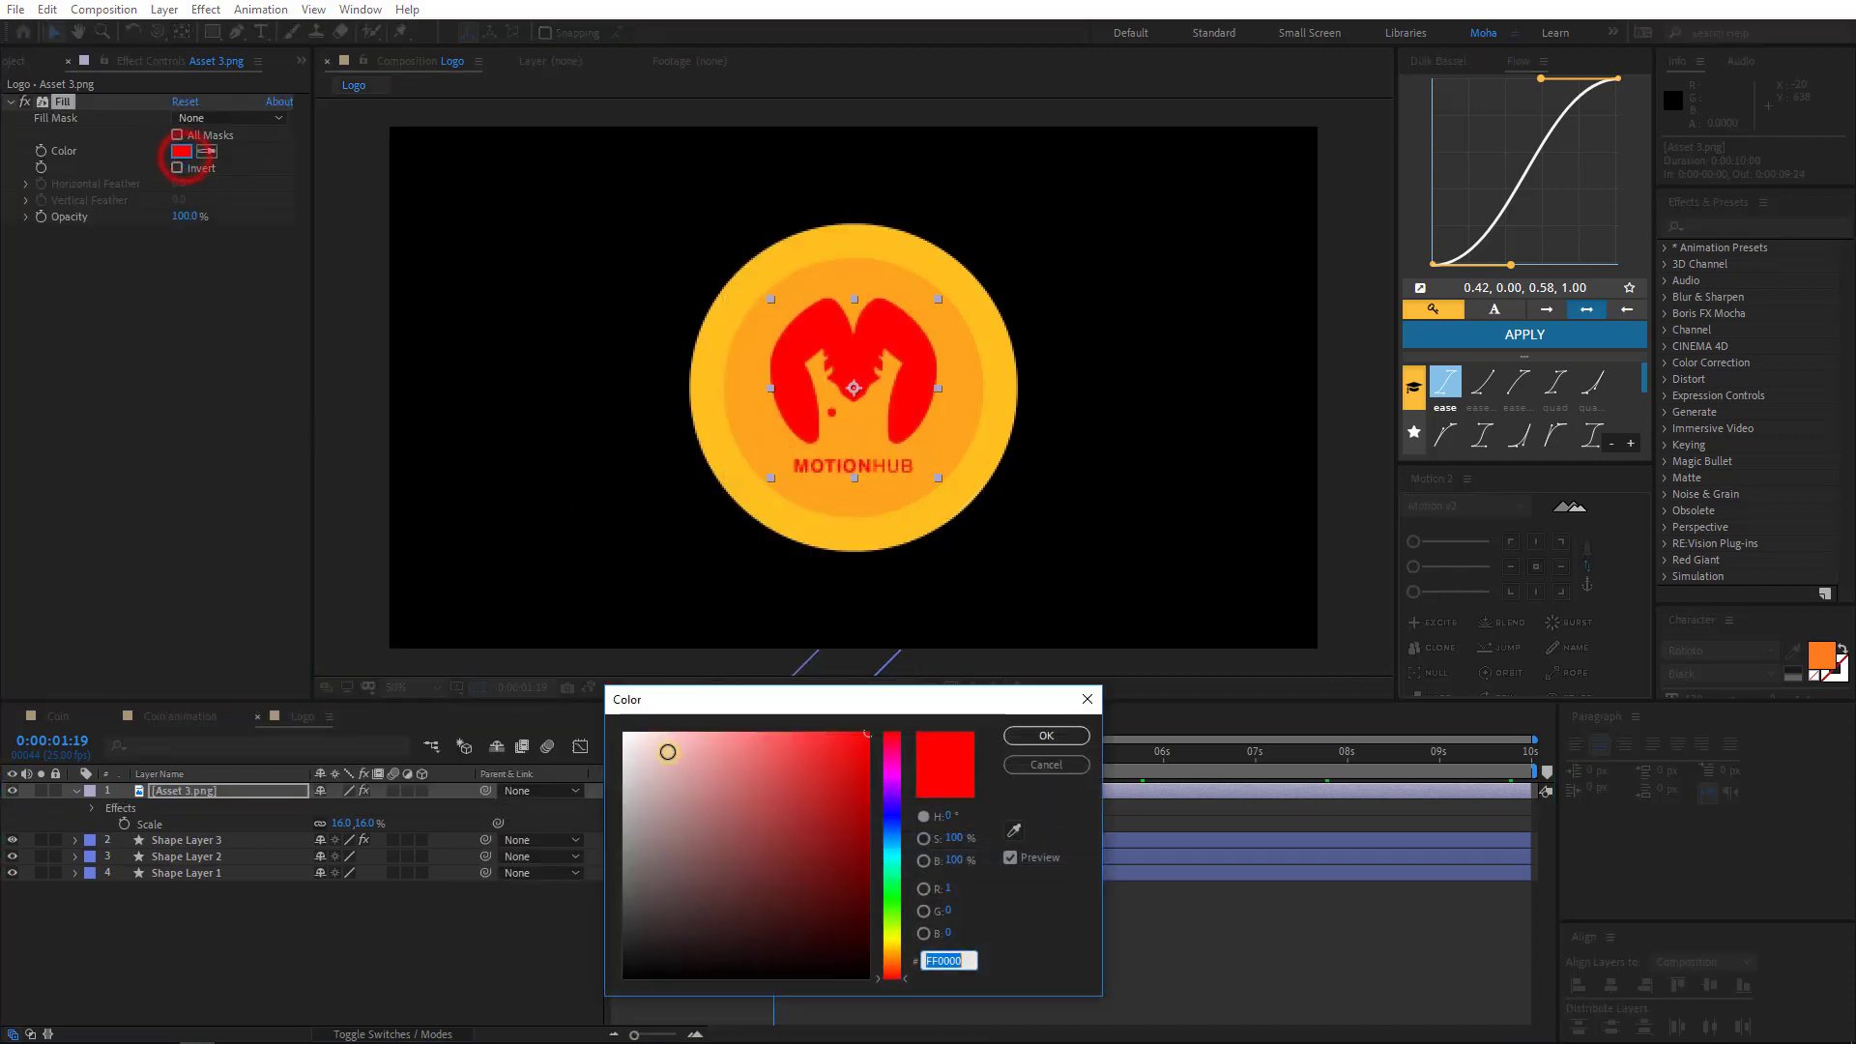
{"action": "left_click", "coordinate": [893, 949]}
{"action": "left_click", "coordinate": [784, 755]}
{"action": "left_click", "coordinate": [685, 731]}
{"action": "key", "text": "Return"}
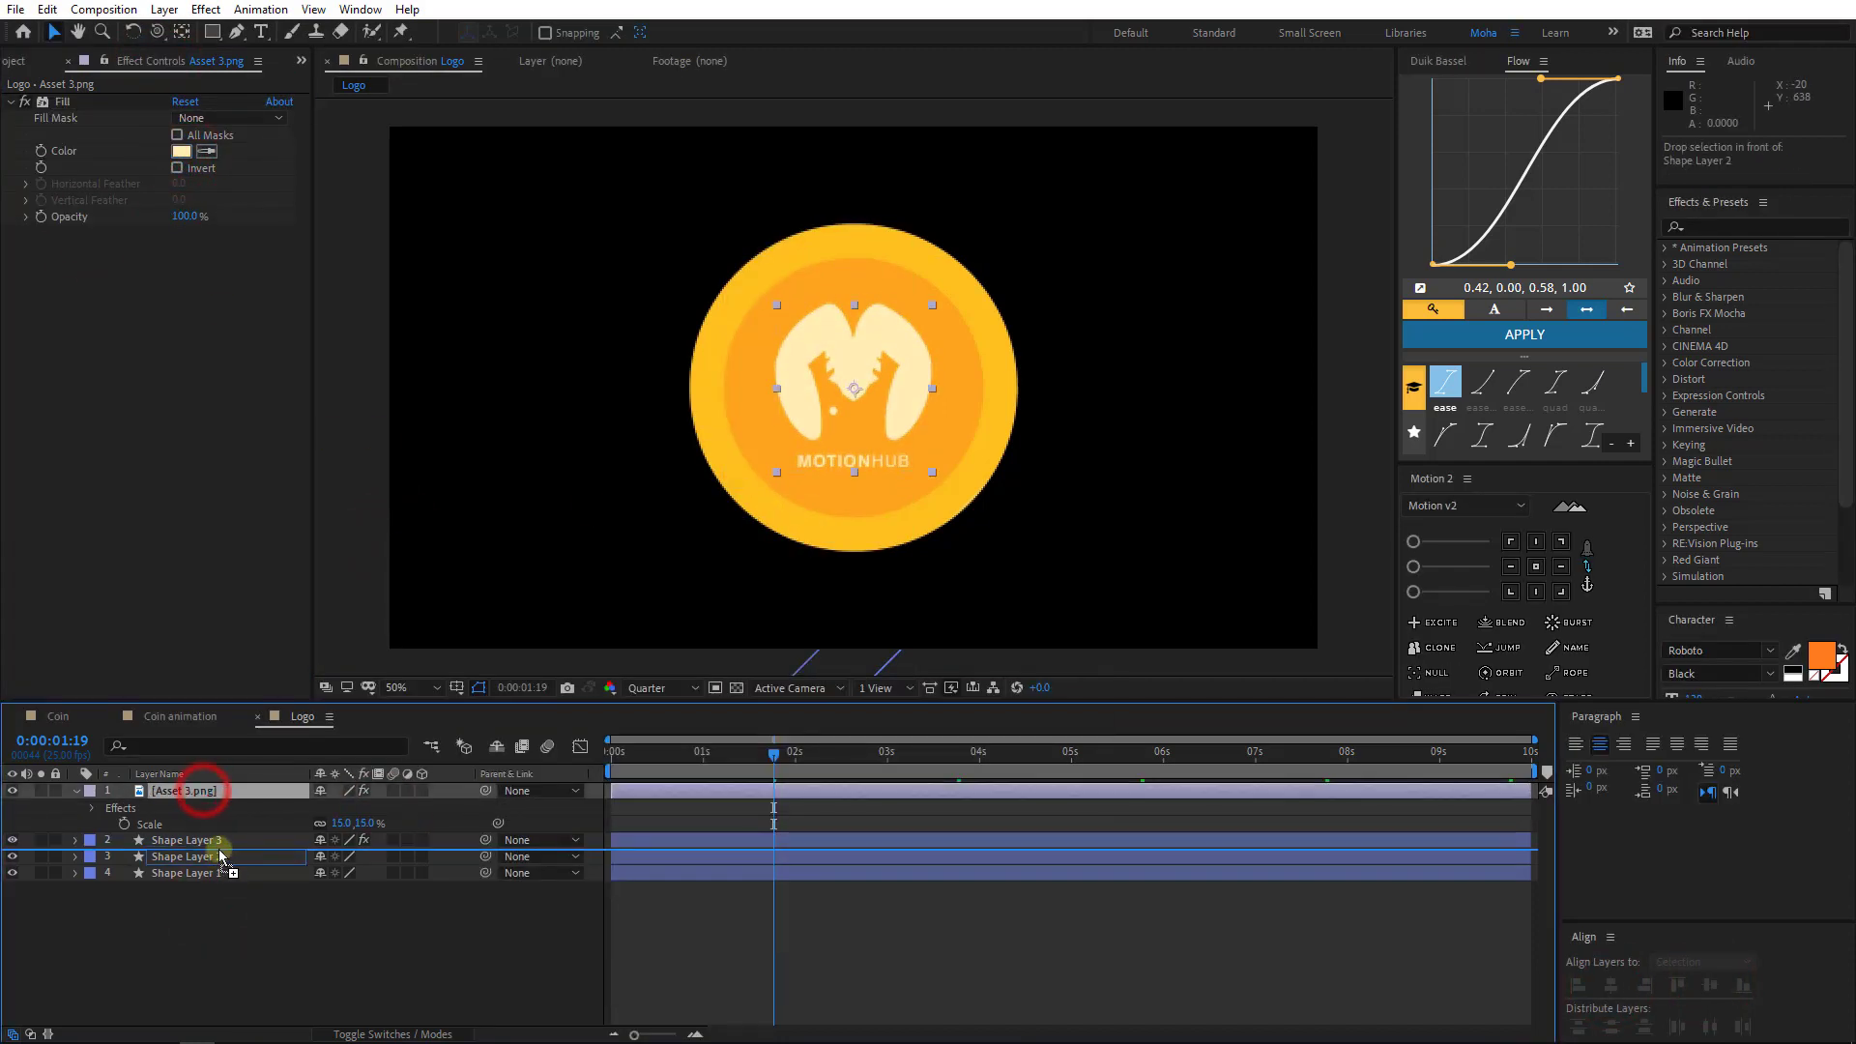
- Place the logo below Shape Layer 3 and rename Shape Layer 3 to 'Reflection'
{"action": "left_click_drag", "start_coordinate": [195, 791], "coordinate": [206, 807]}
{"action": "left_click", "coordinate": [205, 791]}
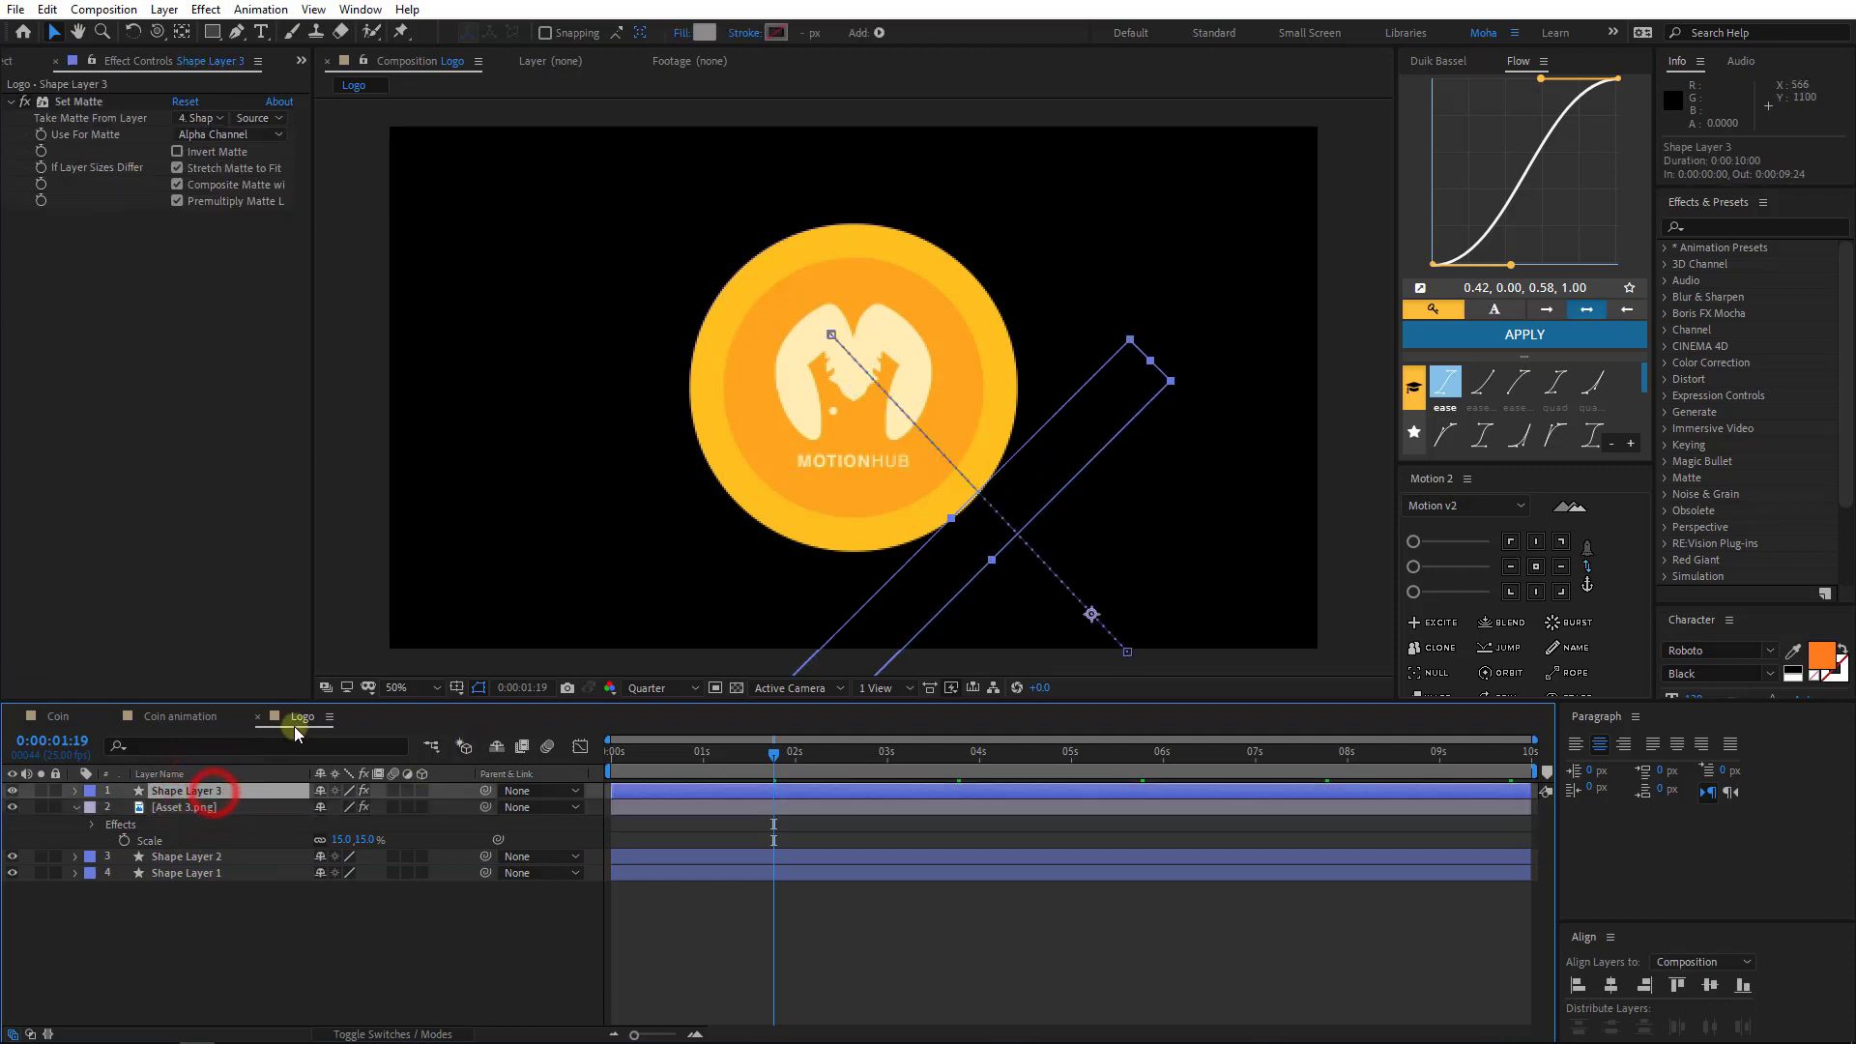
{"action": "key", "text": "Return"}
{"action": "type", "text": "Re"}
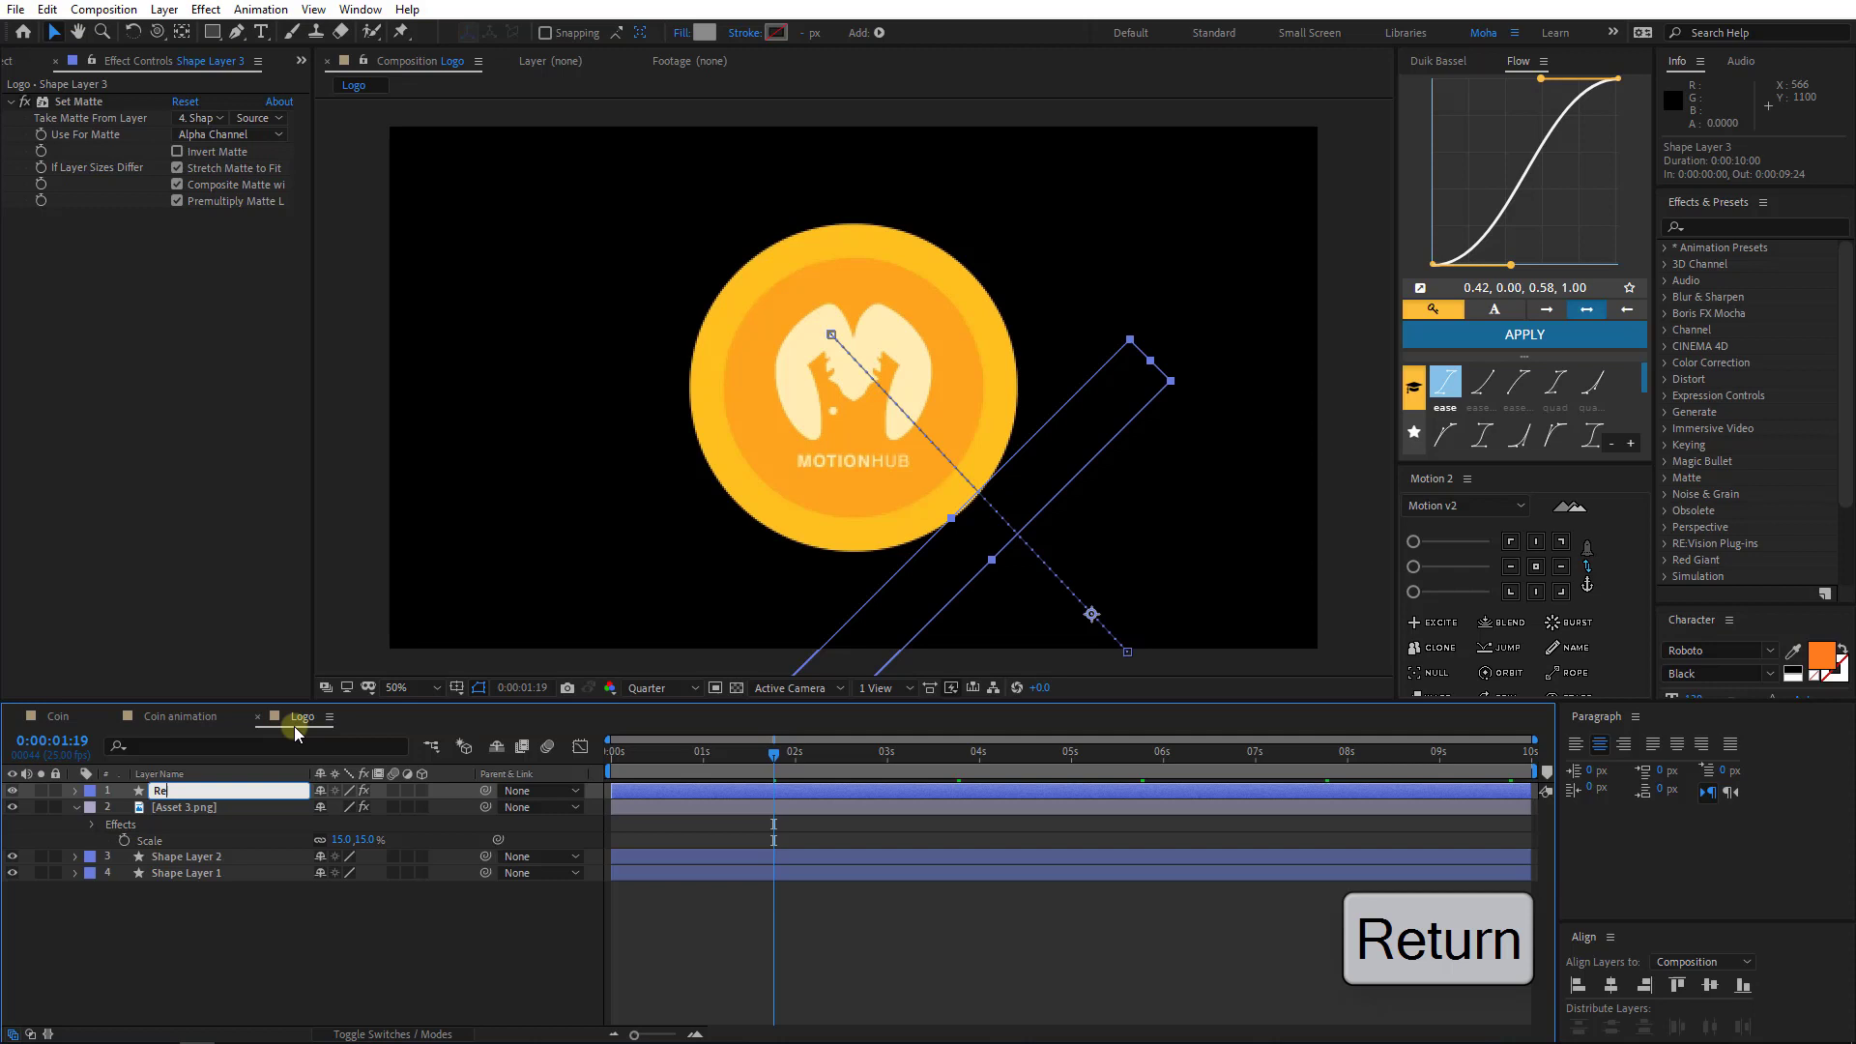
{"action": "type", "text": "flect"}
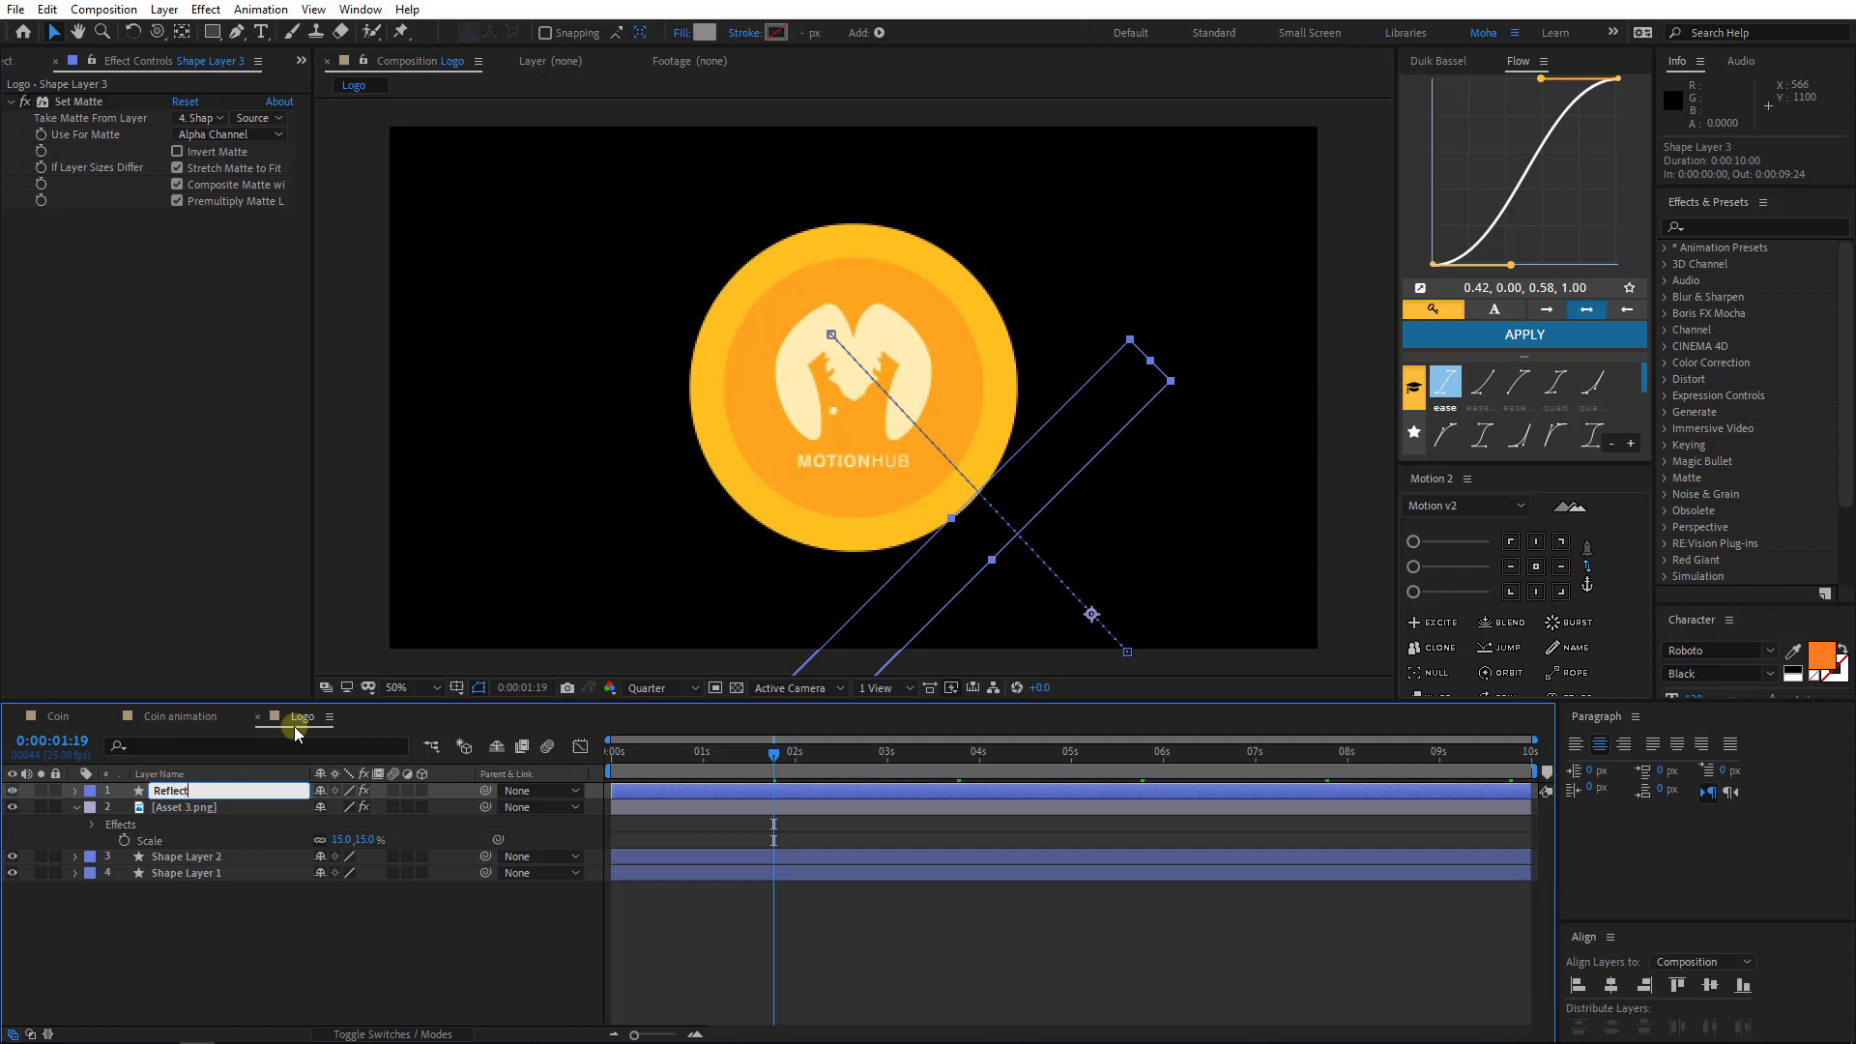
{"action": "type", "text": "ion"}
{"action": "key", "text": "Return"}
{"action": "left_click", "coordinate": [176, 819]}
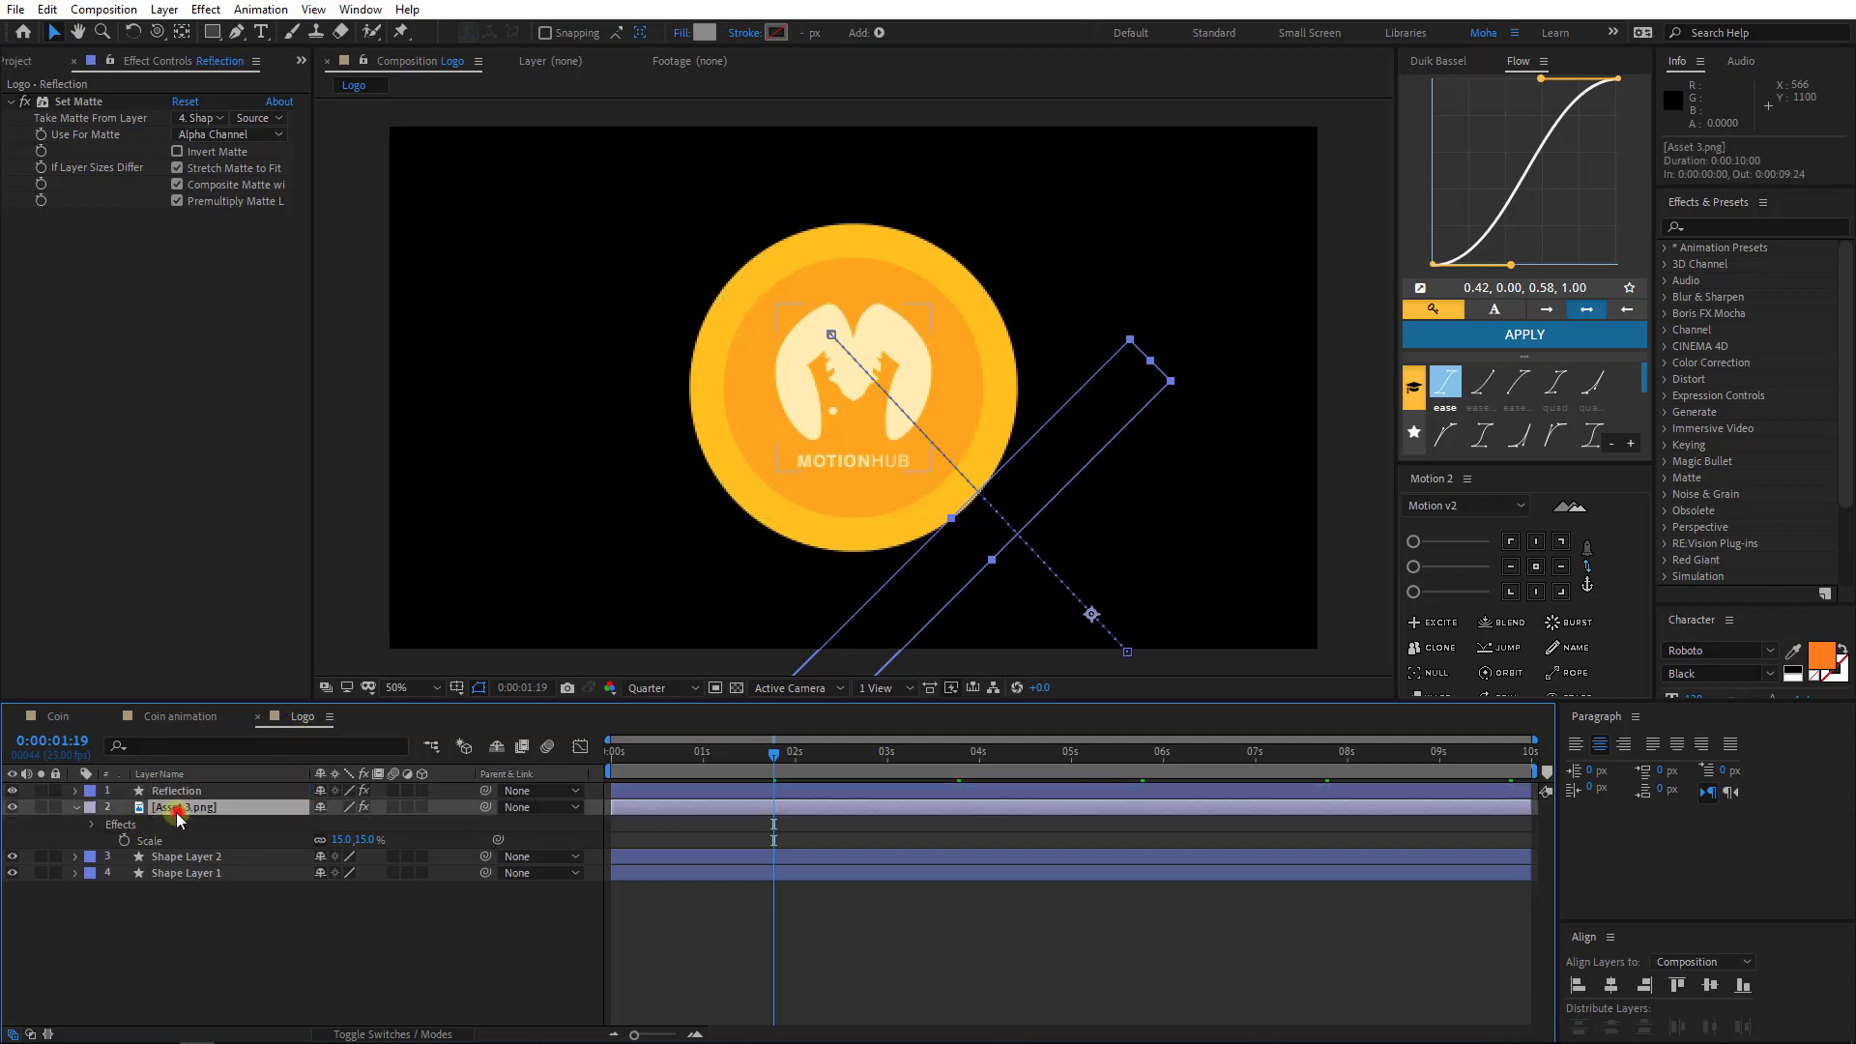
{"action": "left_click", "coordinate": [75, 806]}
{"action": "left_click", "coordinate": [136, 907]}
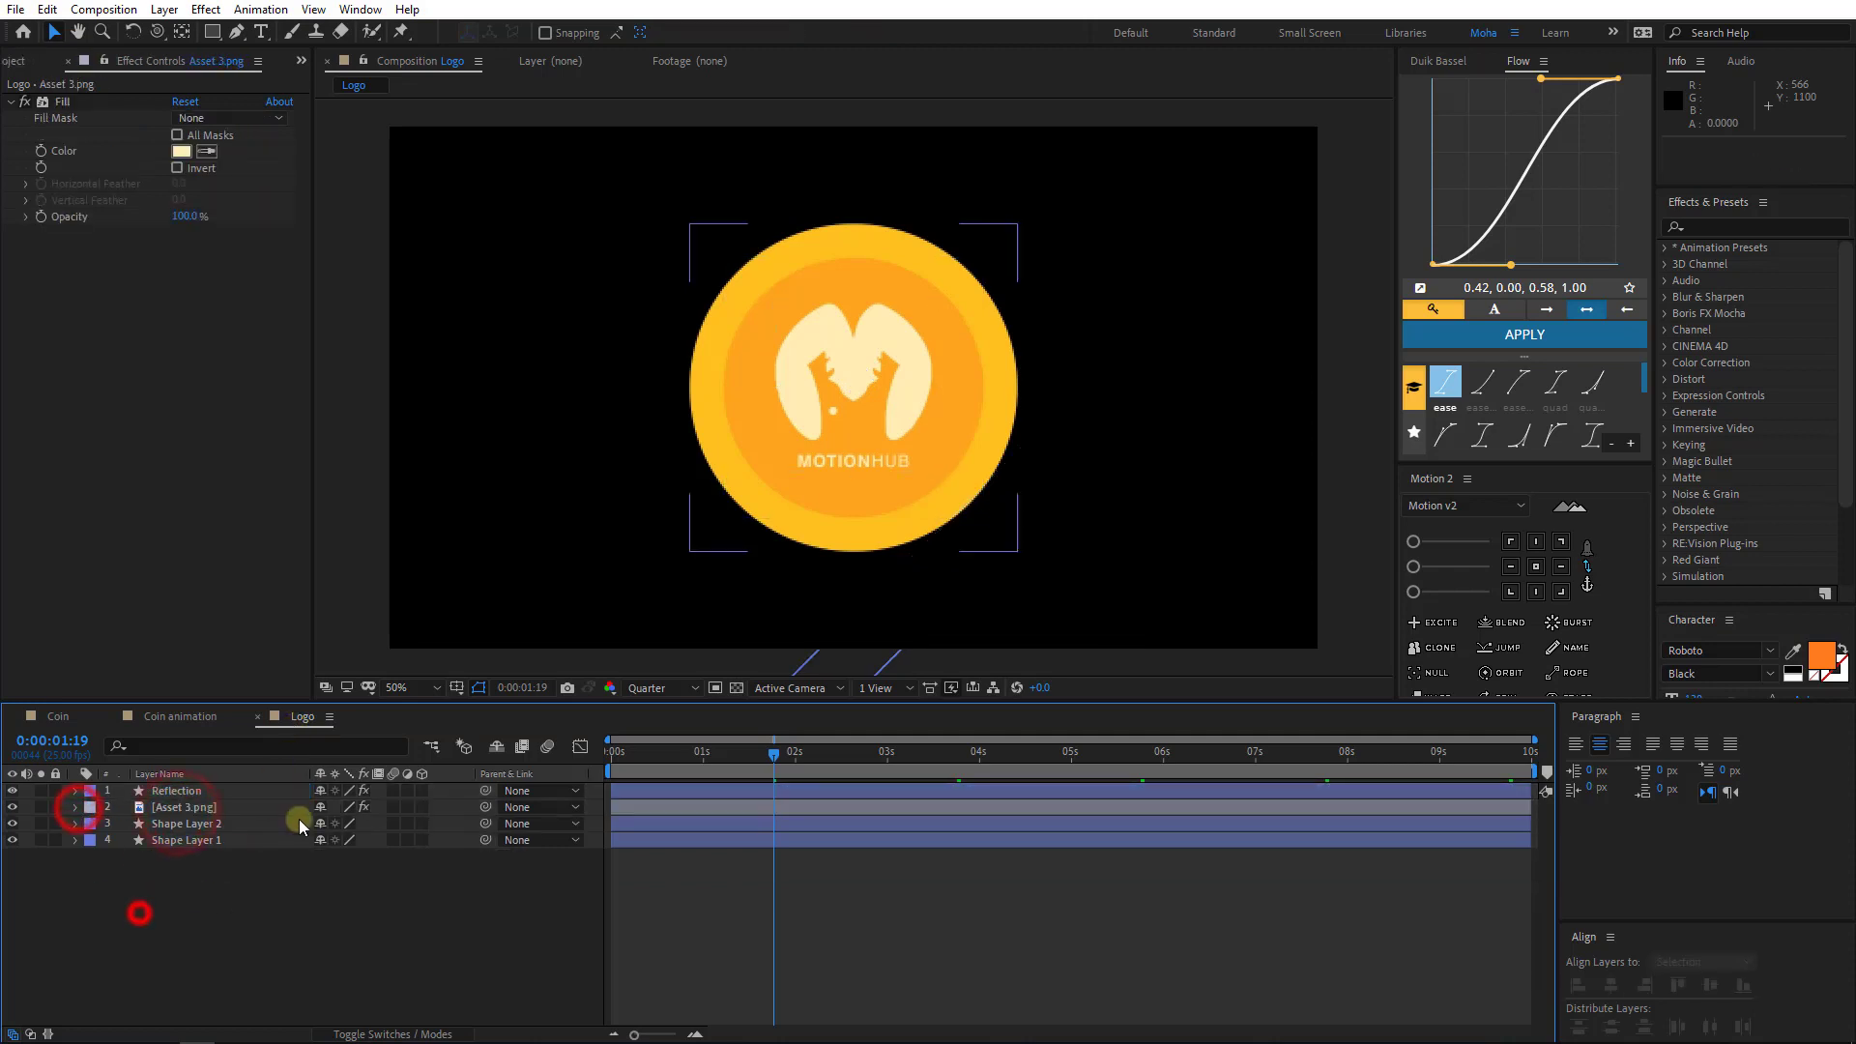
- In the Coin animation comp, select the last coin layer, layer 45
{"action": "left_click", "coordinate": [14, 64]}
{"action": "left_click_drag", "start_coordinate": [174, 716], "coordinate": [342, 718]}
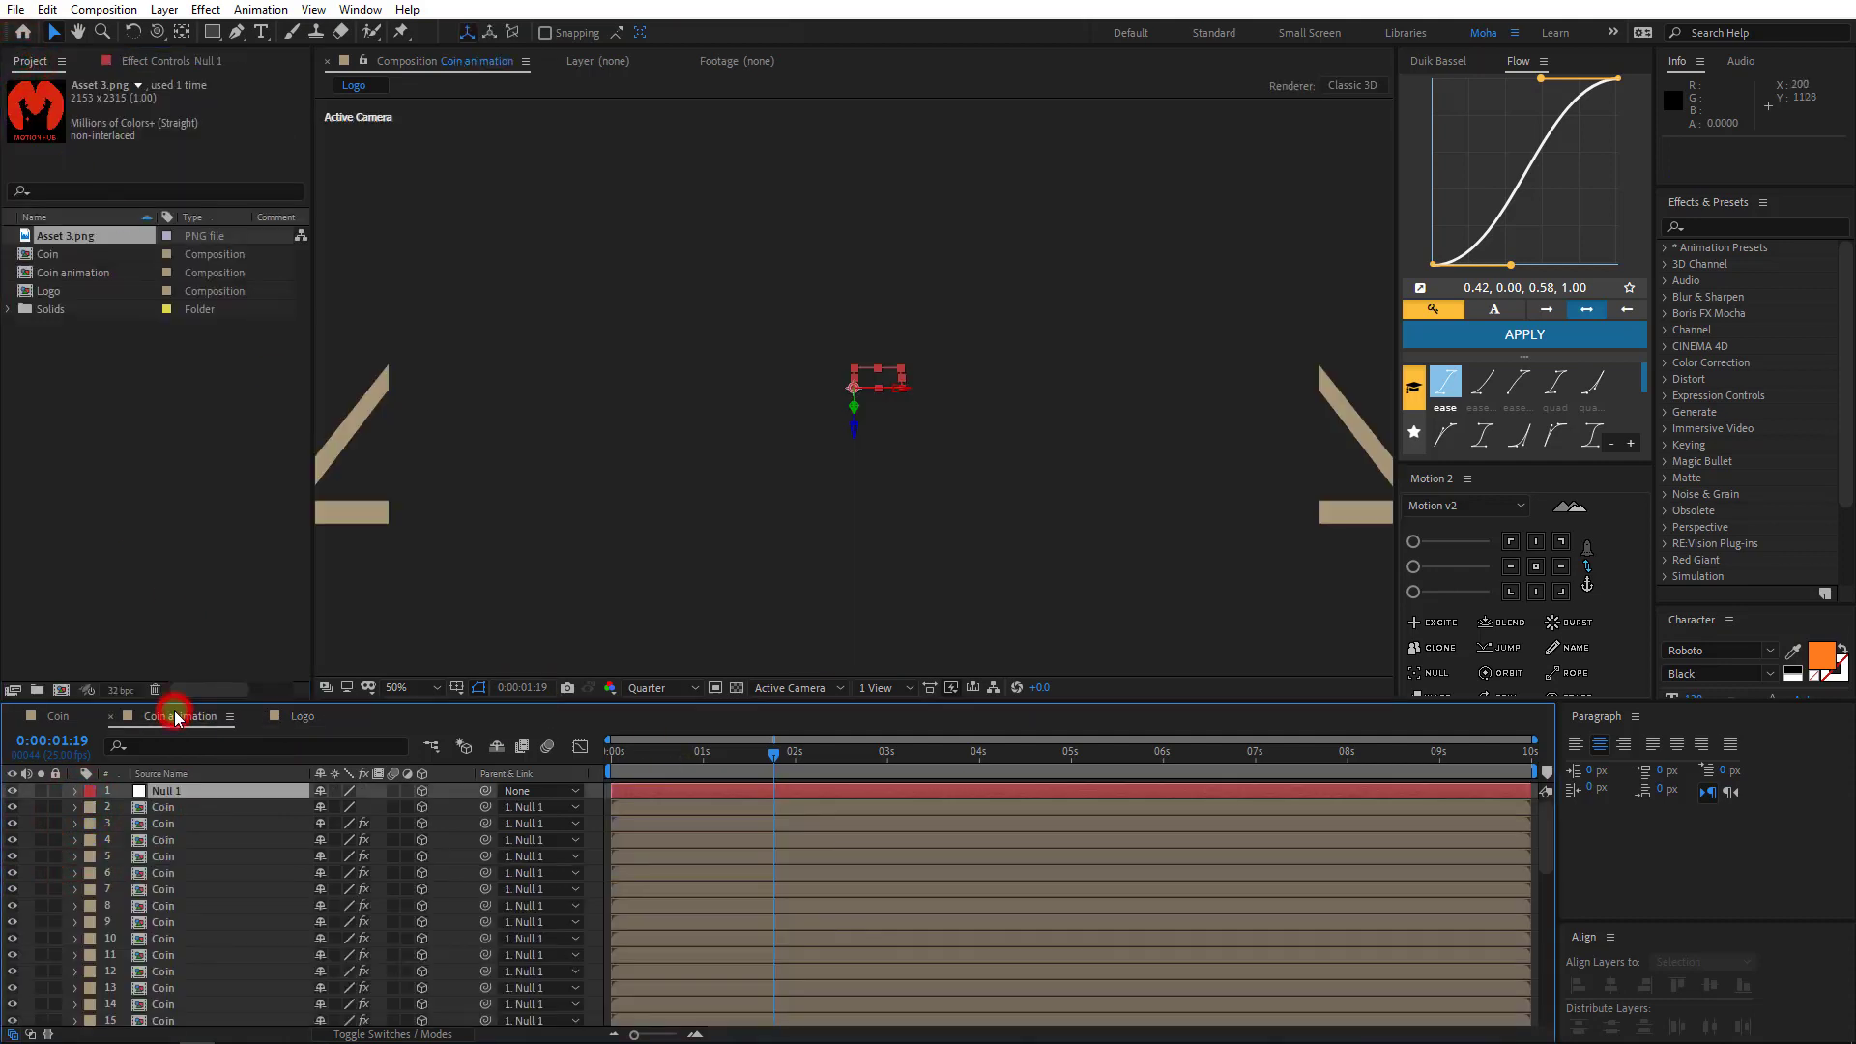
{"action": "left_click_drag", "start_coordinate": [776, 752], "coordinate": [538, 757]}
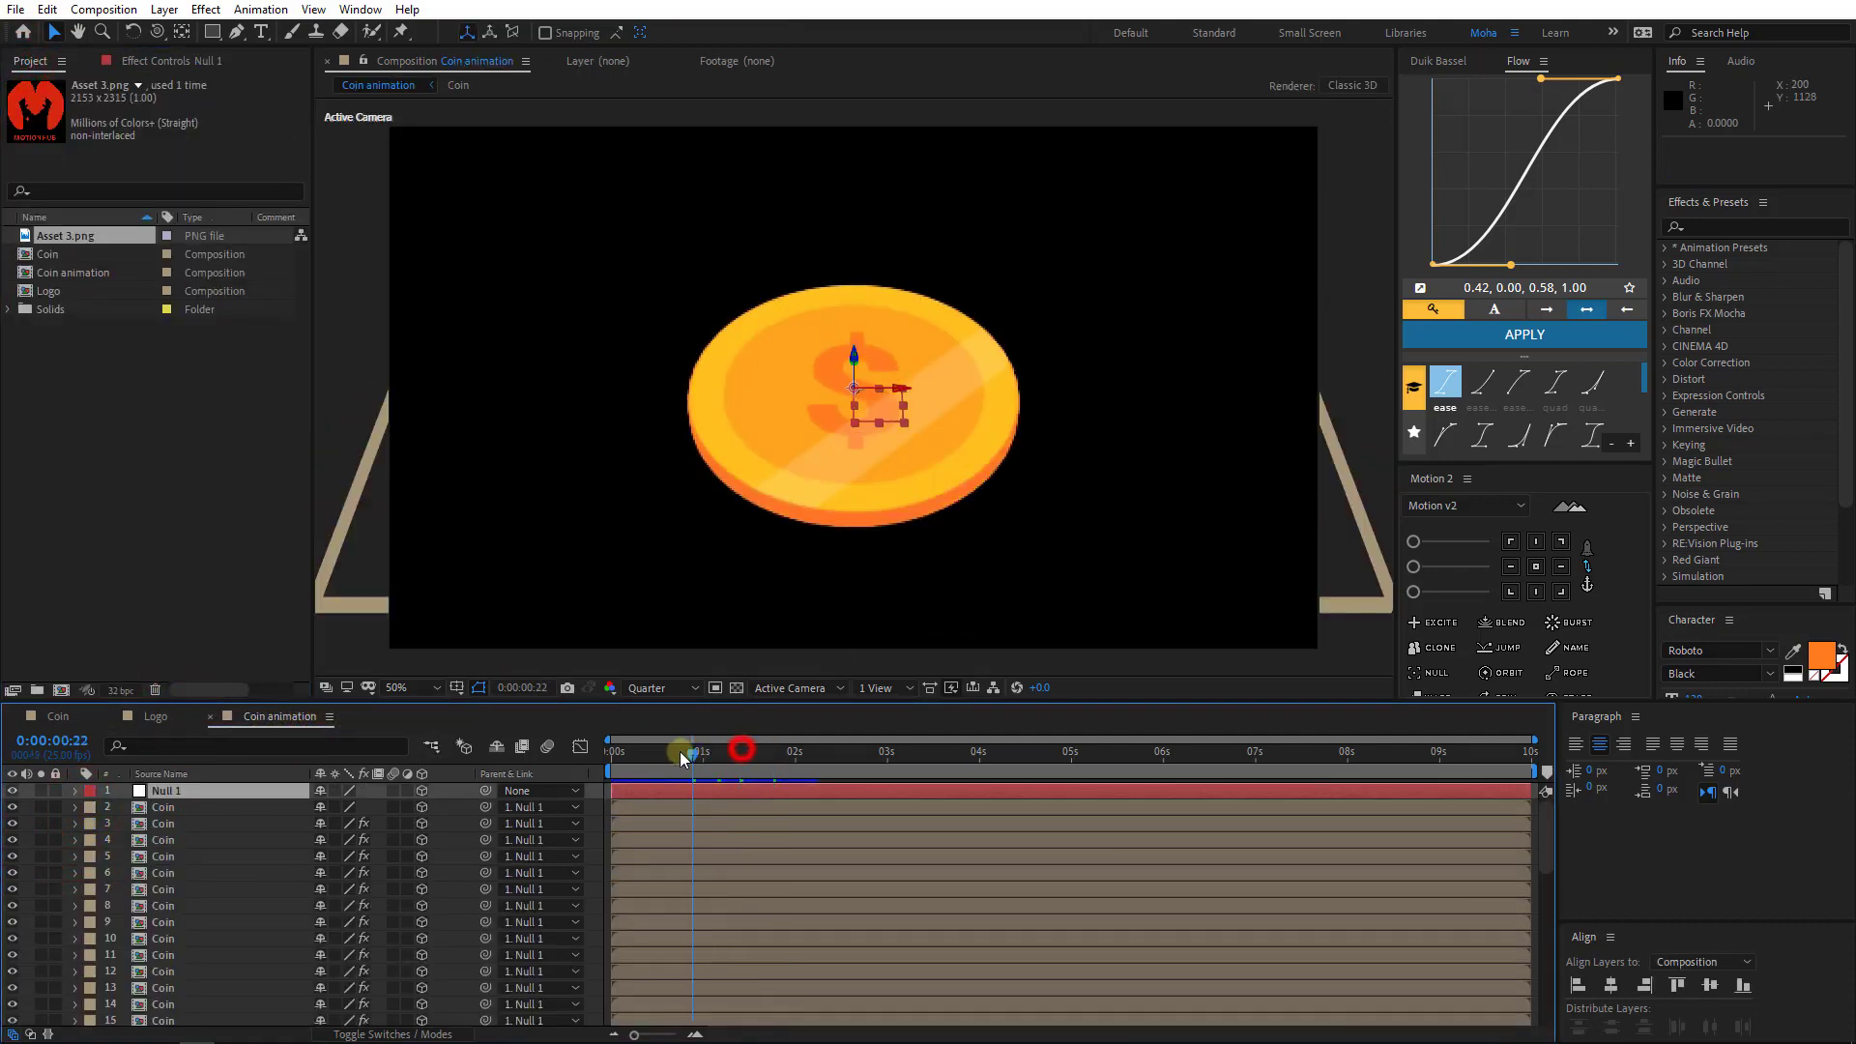
{"action": "left_click", "coordinate": [189, 812]}
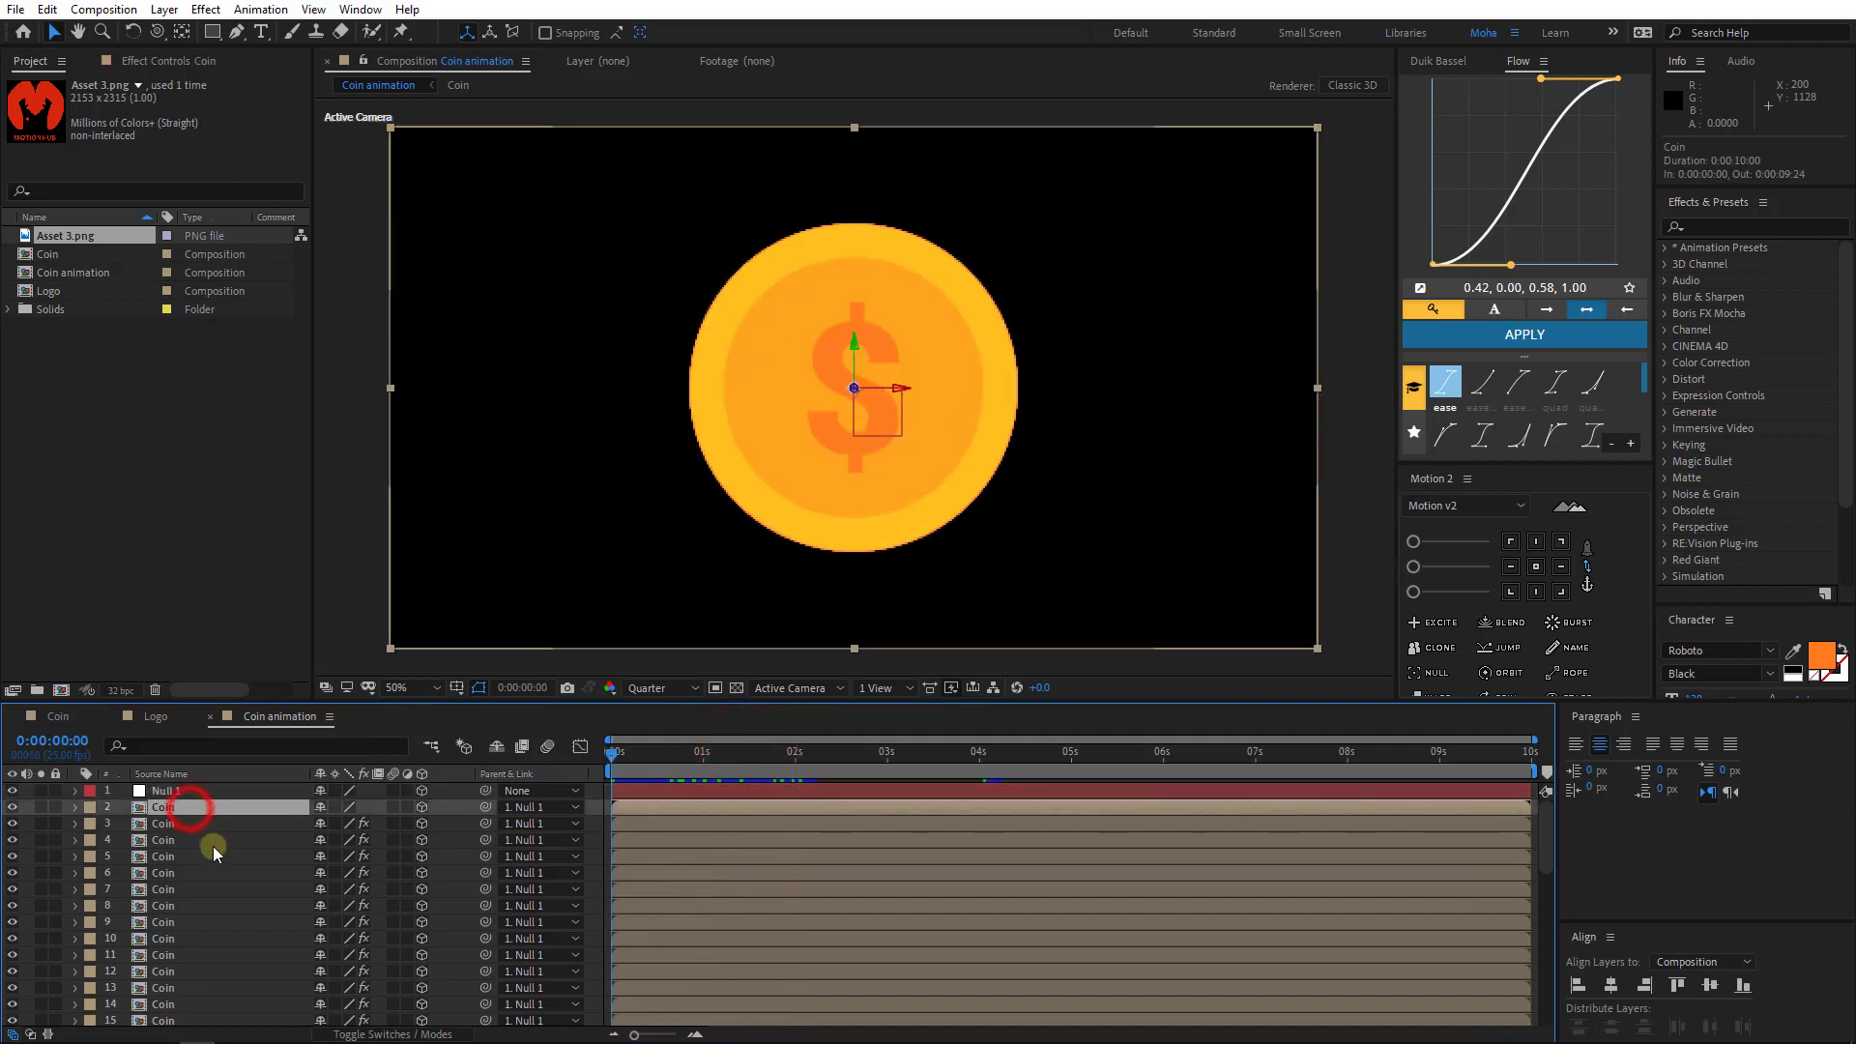
{"action": "scroll", "coordinate": [210, 885], "scroll_direction": "down", "scroll_amount": 5}
{"action": "scroll", "coordinate": [220, 907], "scroll_direction": "down", "scroll_amount": 5}
{"action": "left_click", "coordinate": [183, 1015]}
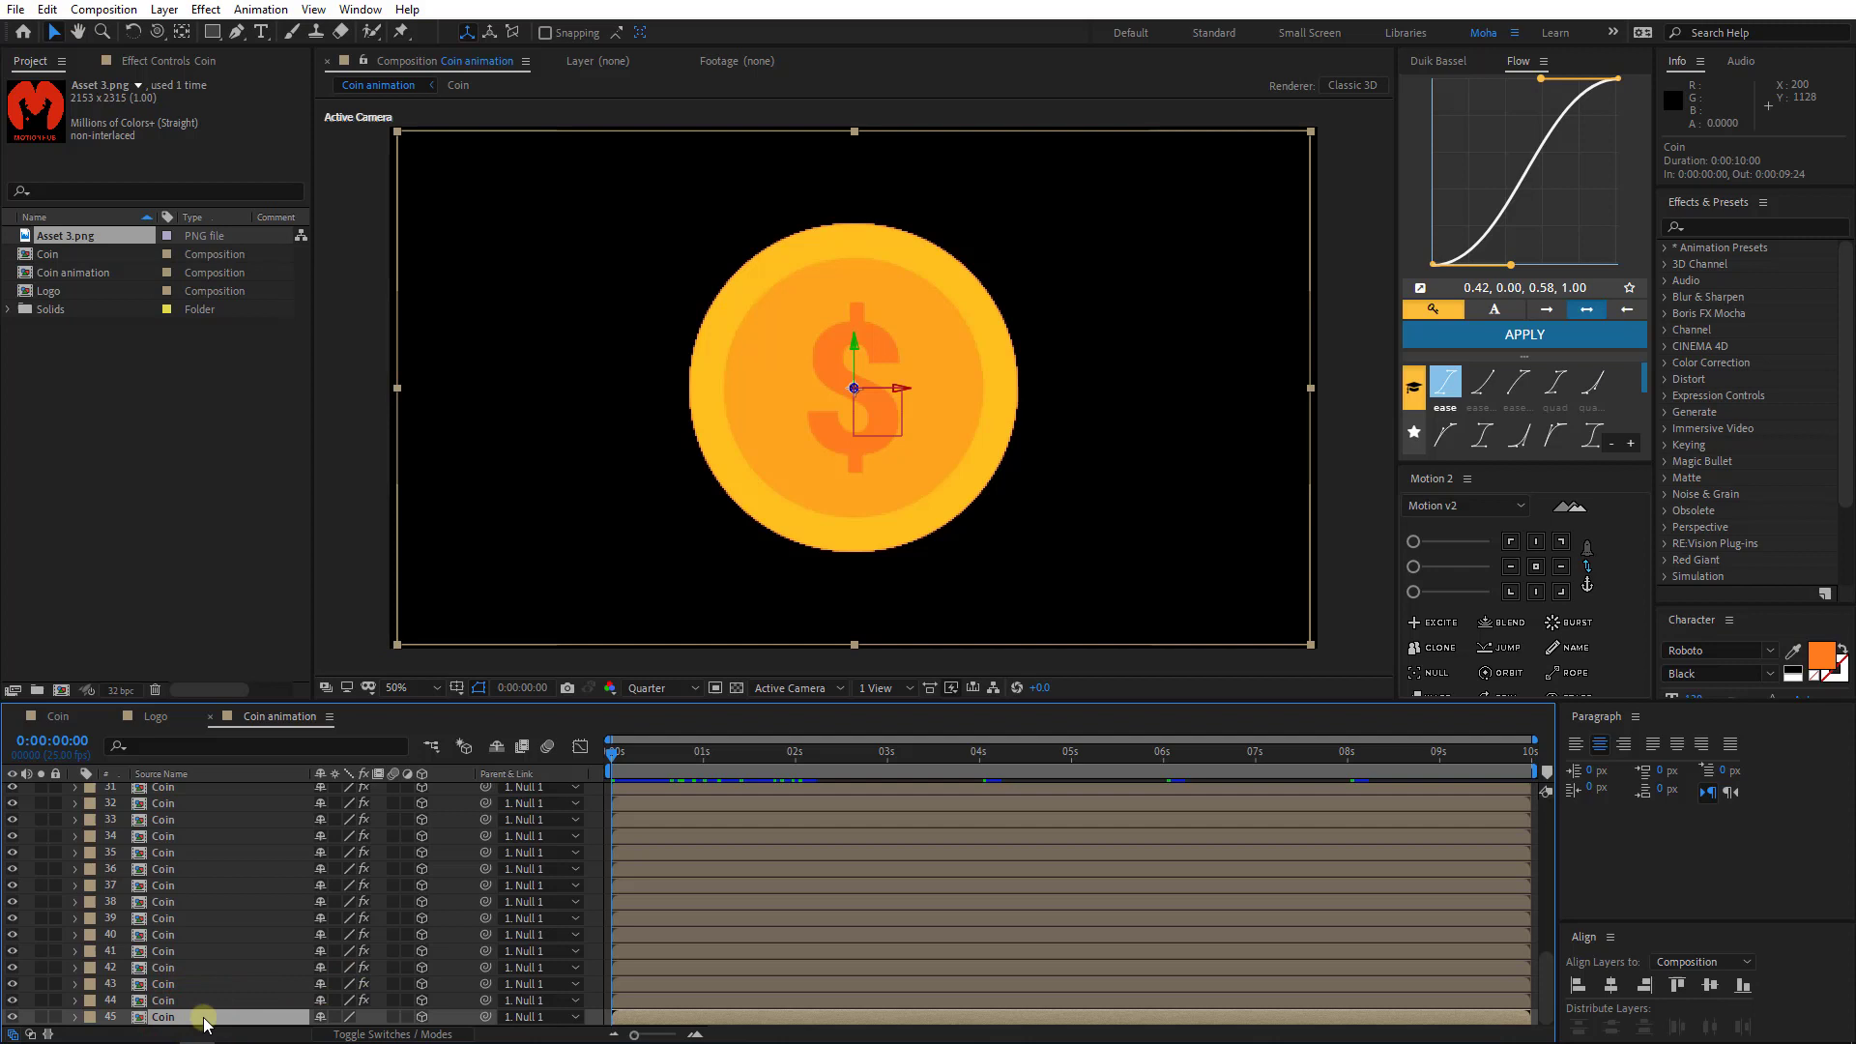
- Replace layer 45 with the Logo composition and preview the flip revealing the logo
{"action": "left_click", "coordinate": [59, 292]}
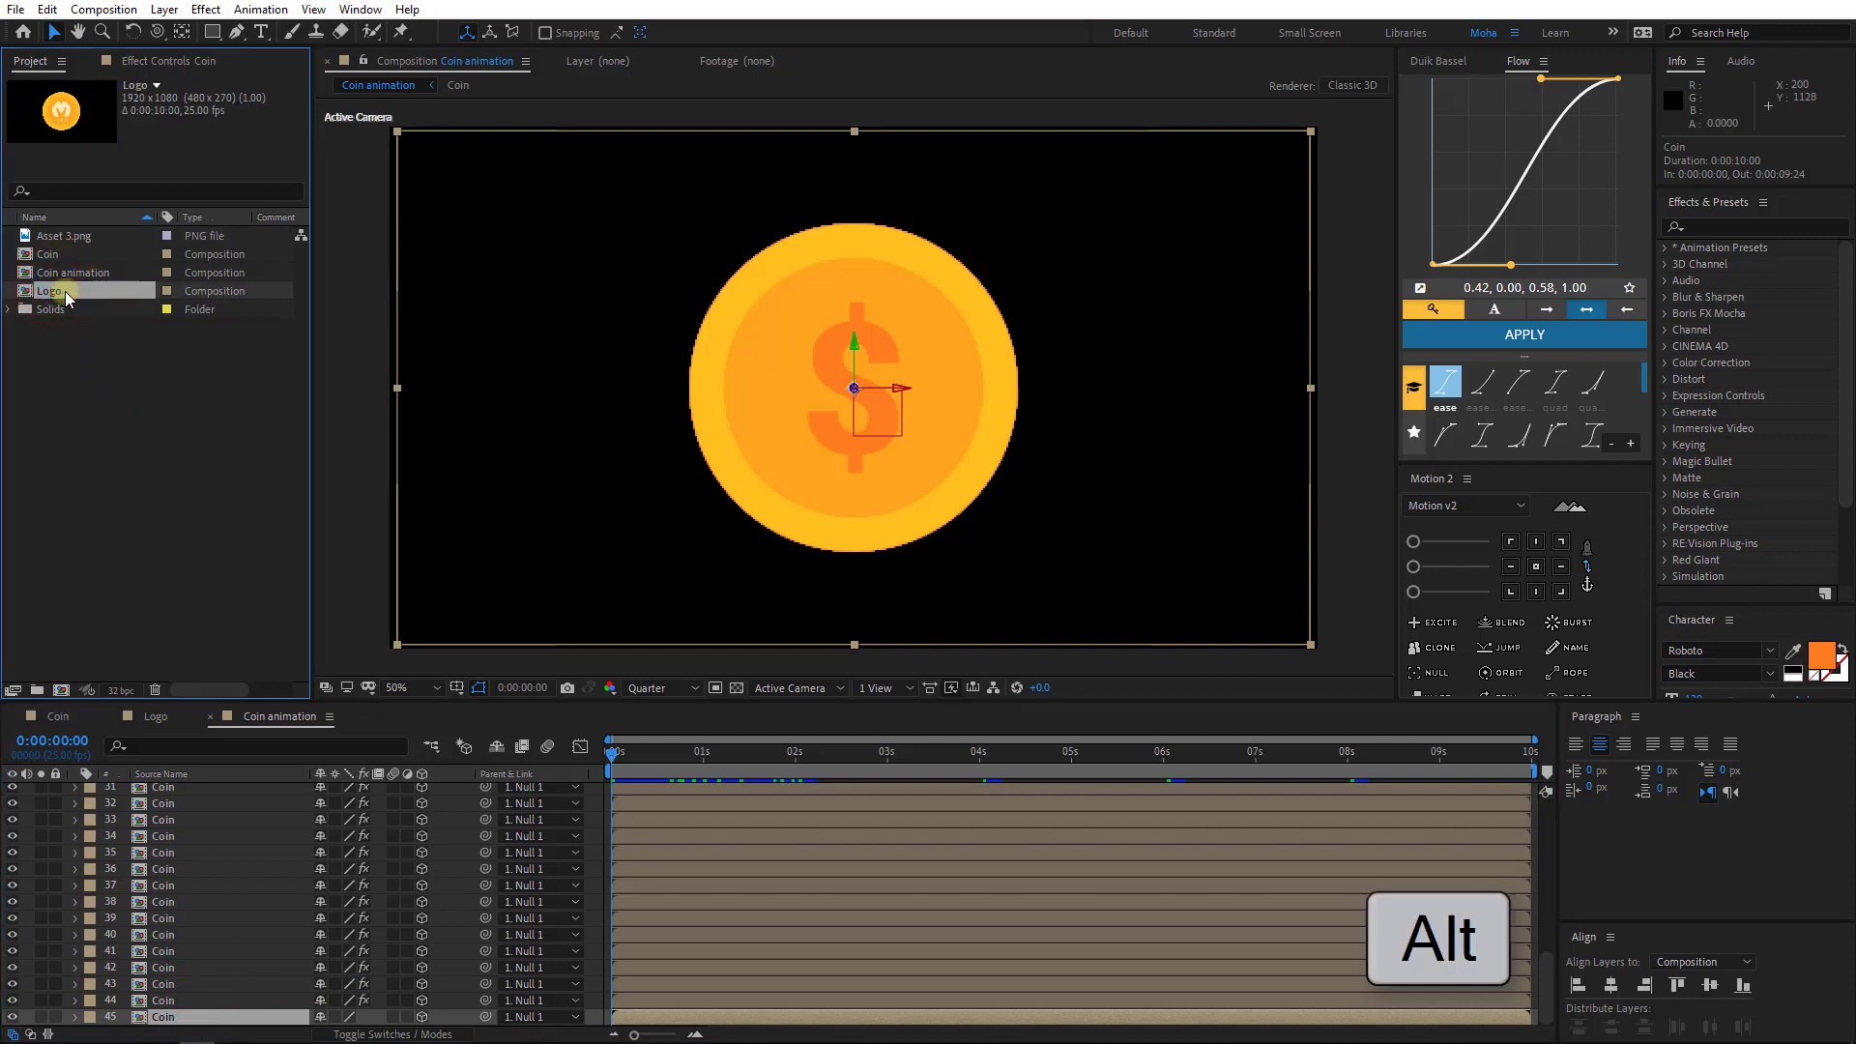
{"action": "mouse_move", "coordinate": [65, 292]}
{"action": "left_mouse_down"}
{"action": "mouse_move", "coordinate": [142, 675]}
{"action": "mouse_move", "coordinate": [177, 1019]}
{"action": "left_mouse_up"}
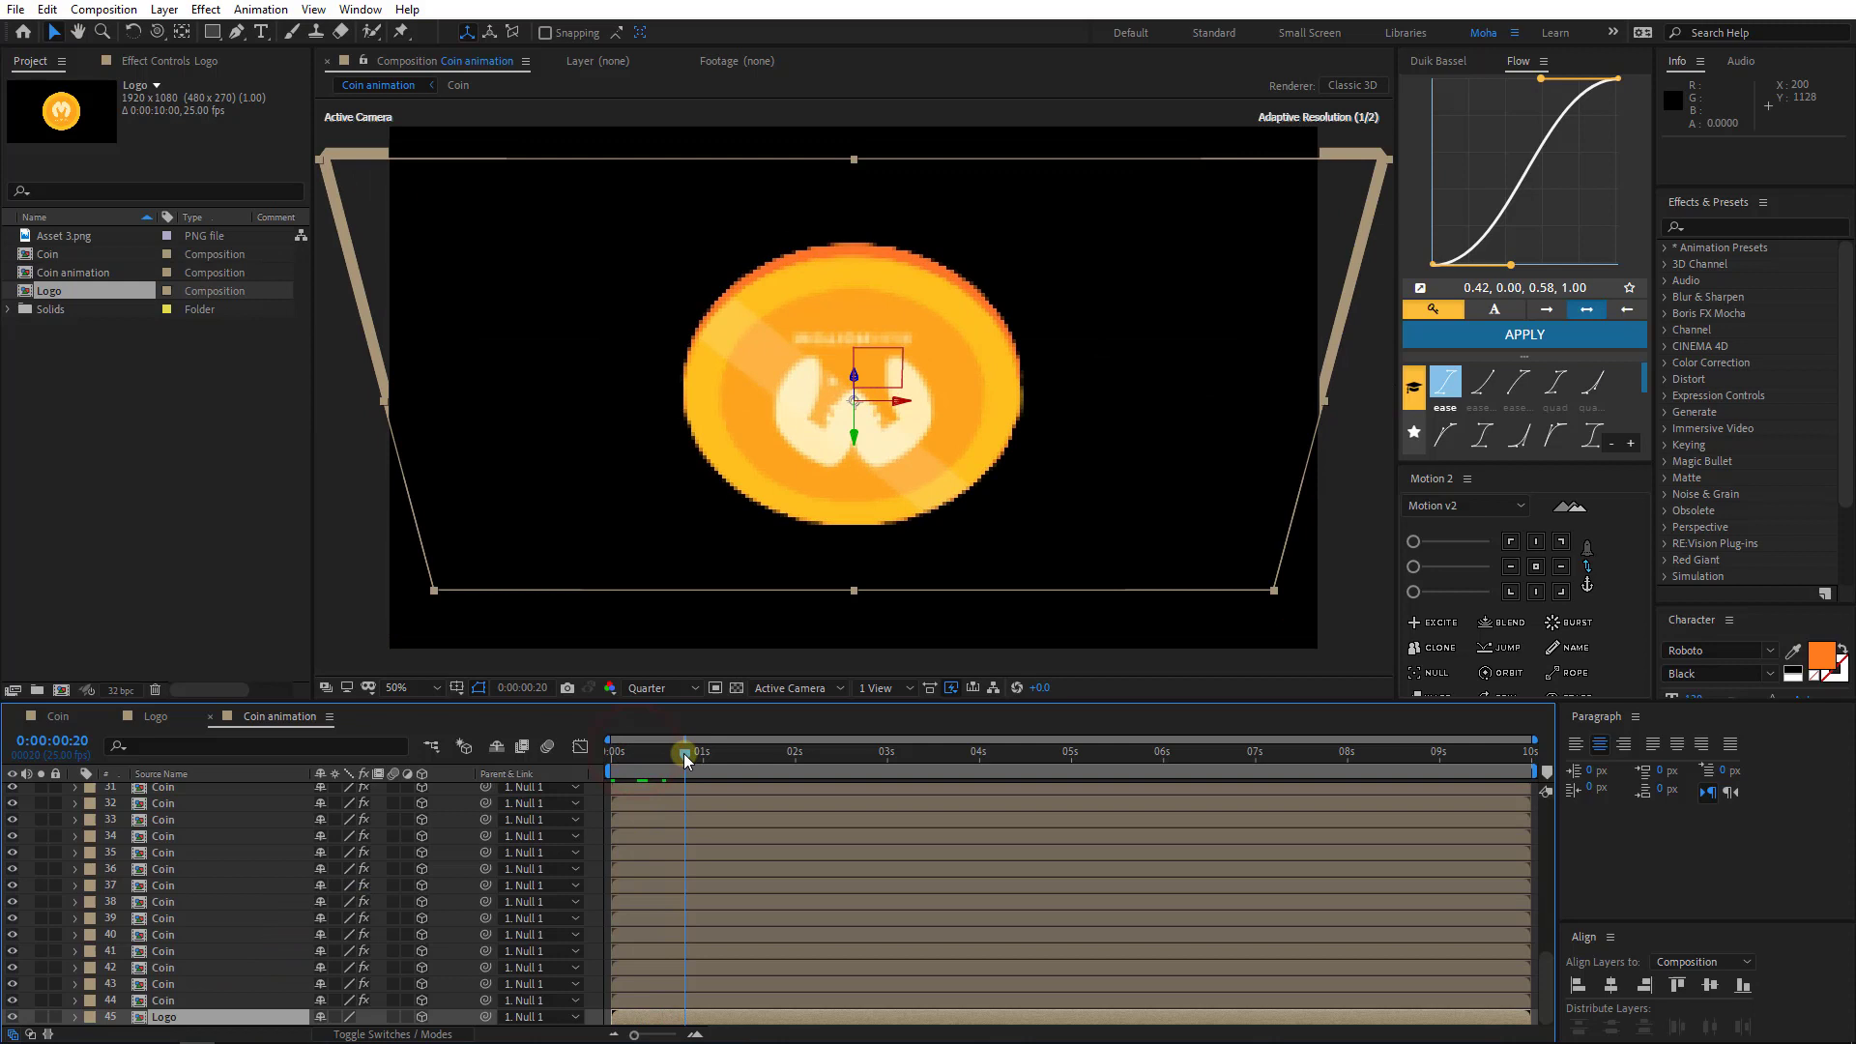
{"action": "left_click_drag", "start_coordinate": [659, 751], "coordinate": [670, 753]}
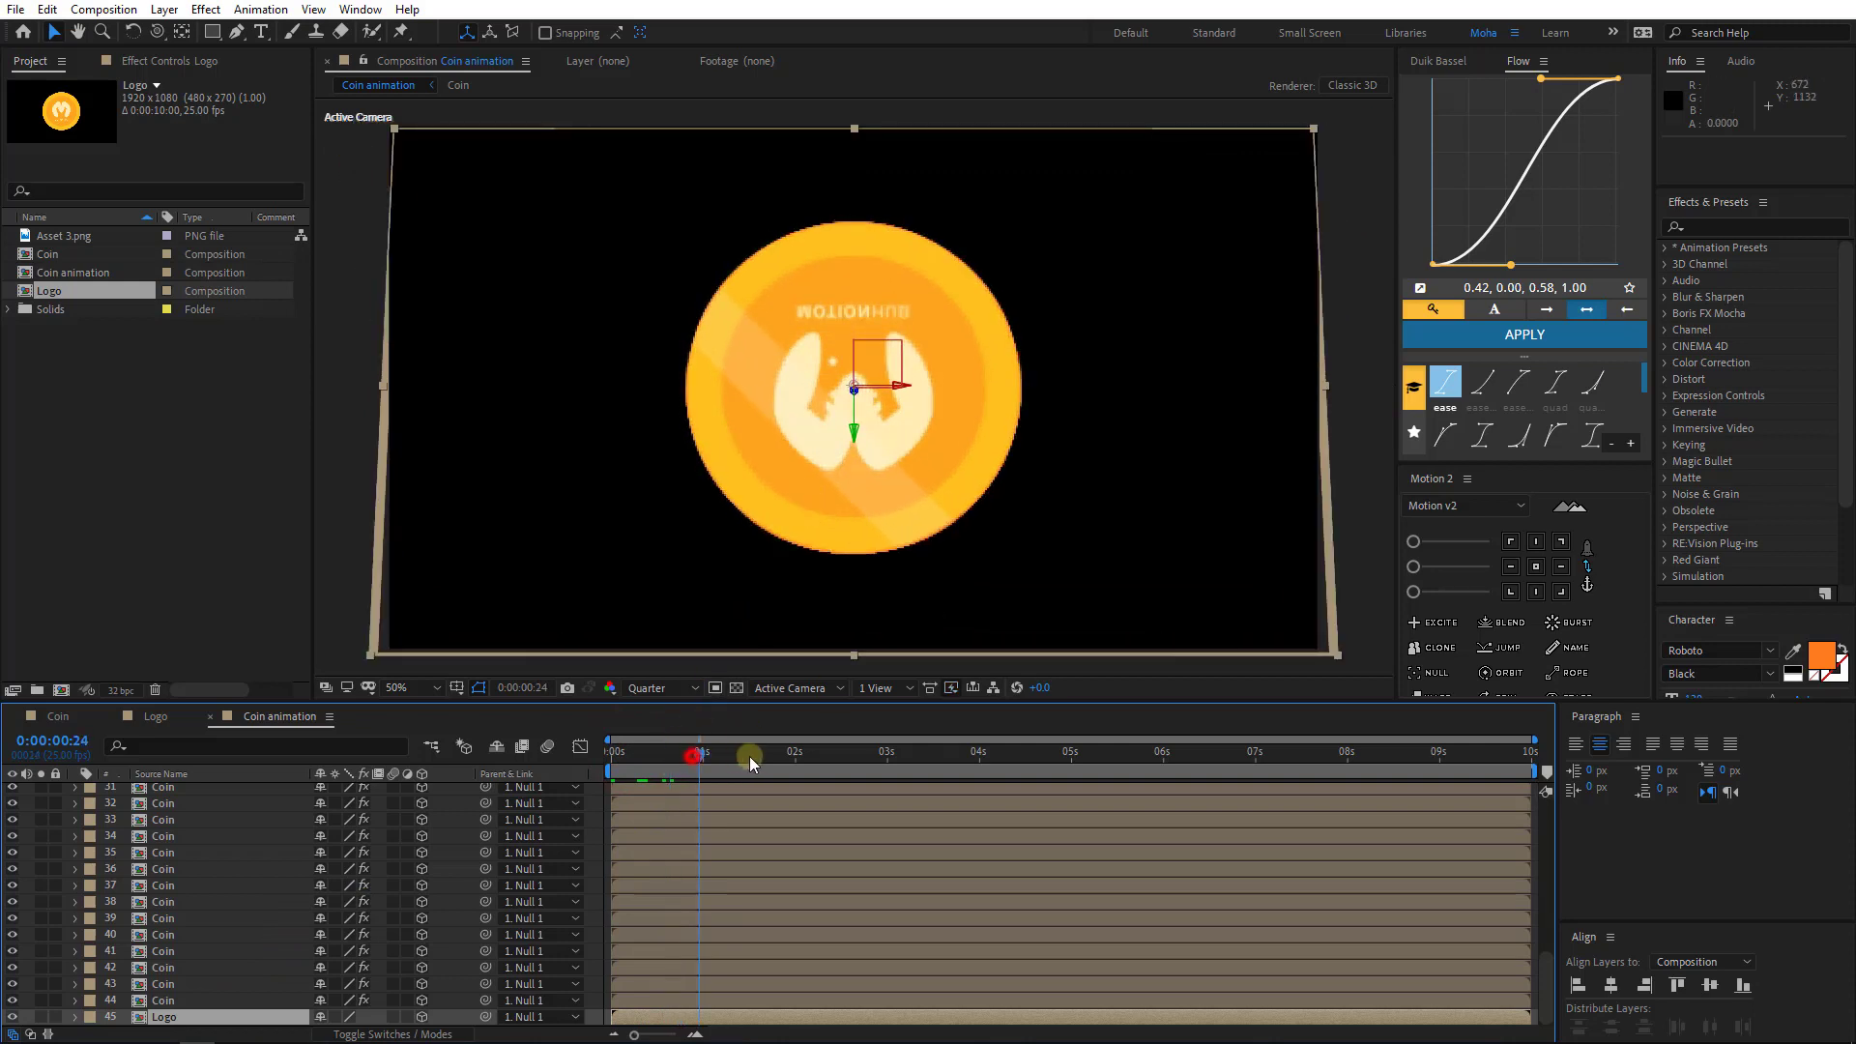
{"action": "mouse_move", "coordinate": [750, 756]}
{"action": "left_mouse_down"}
{"action": "mouse_move", "coordinate": [720, 752]}
{"action": "mouse_move", "coordinate": [787, 761]}
{"action": "left_mouse_up"}
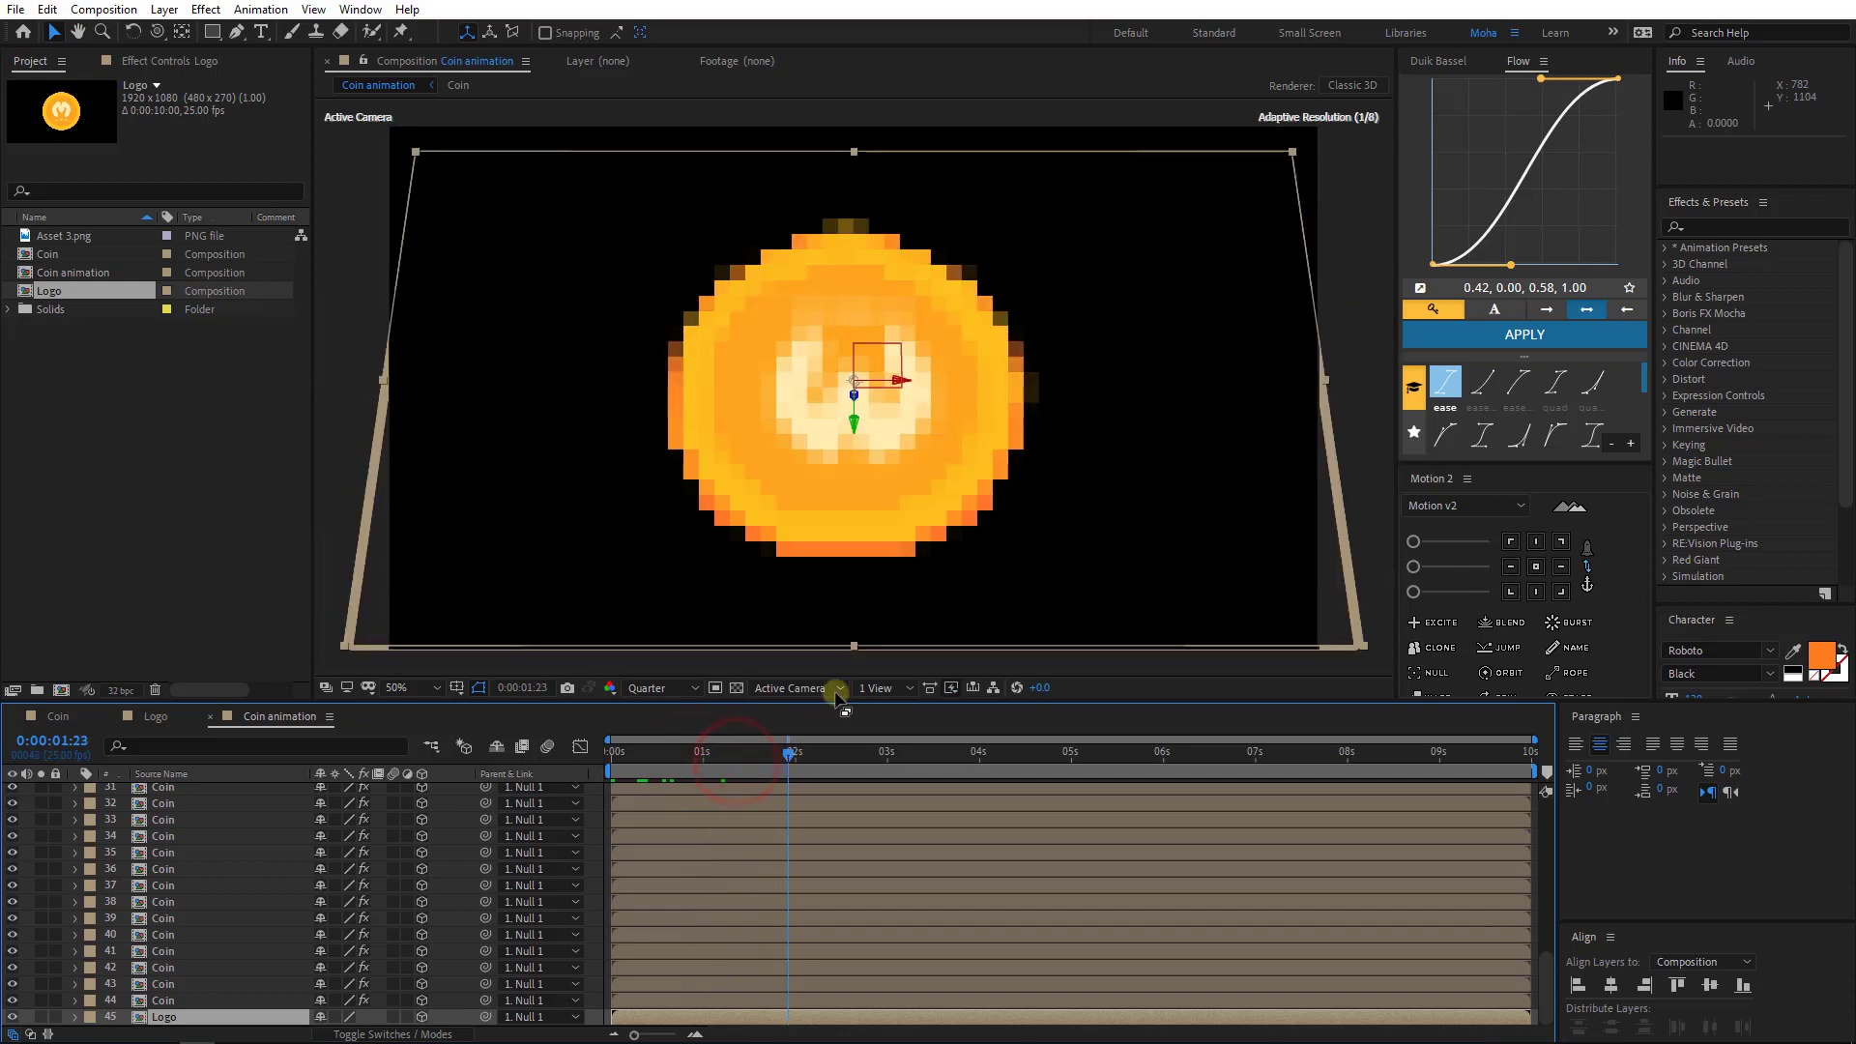
{"action": "key", "text": "space"}
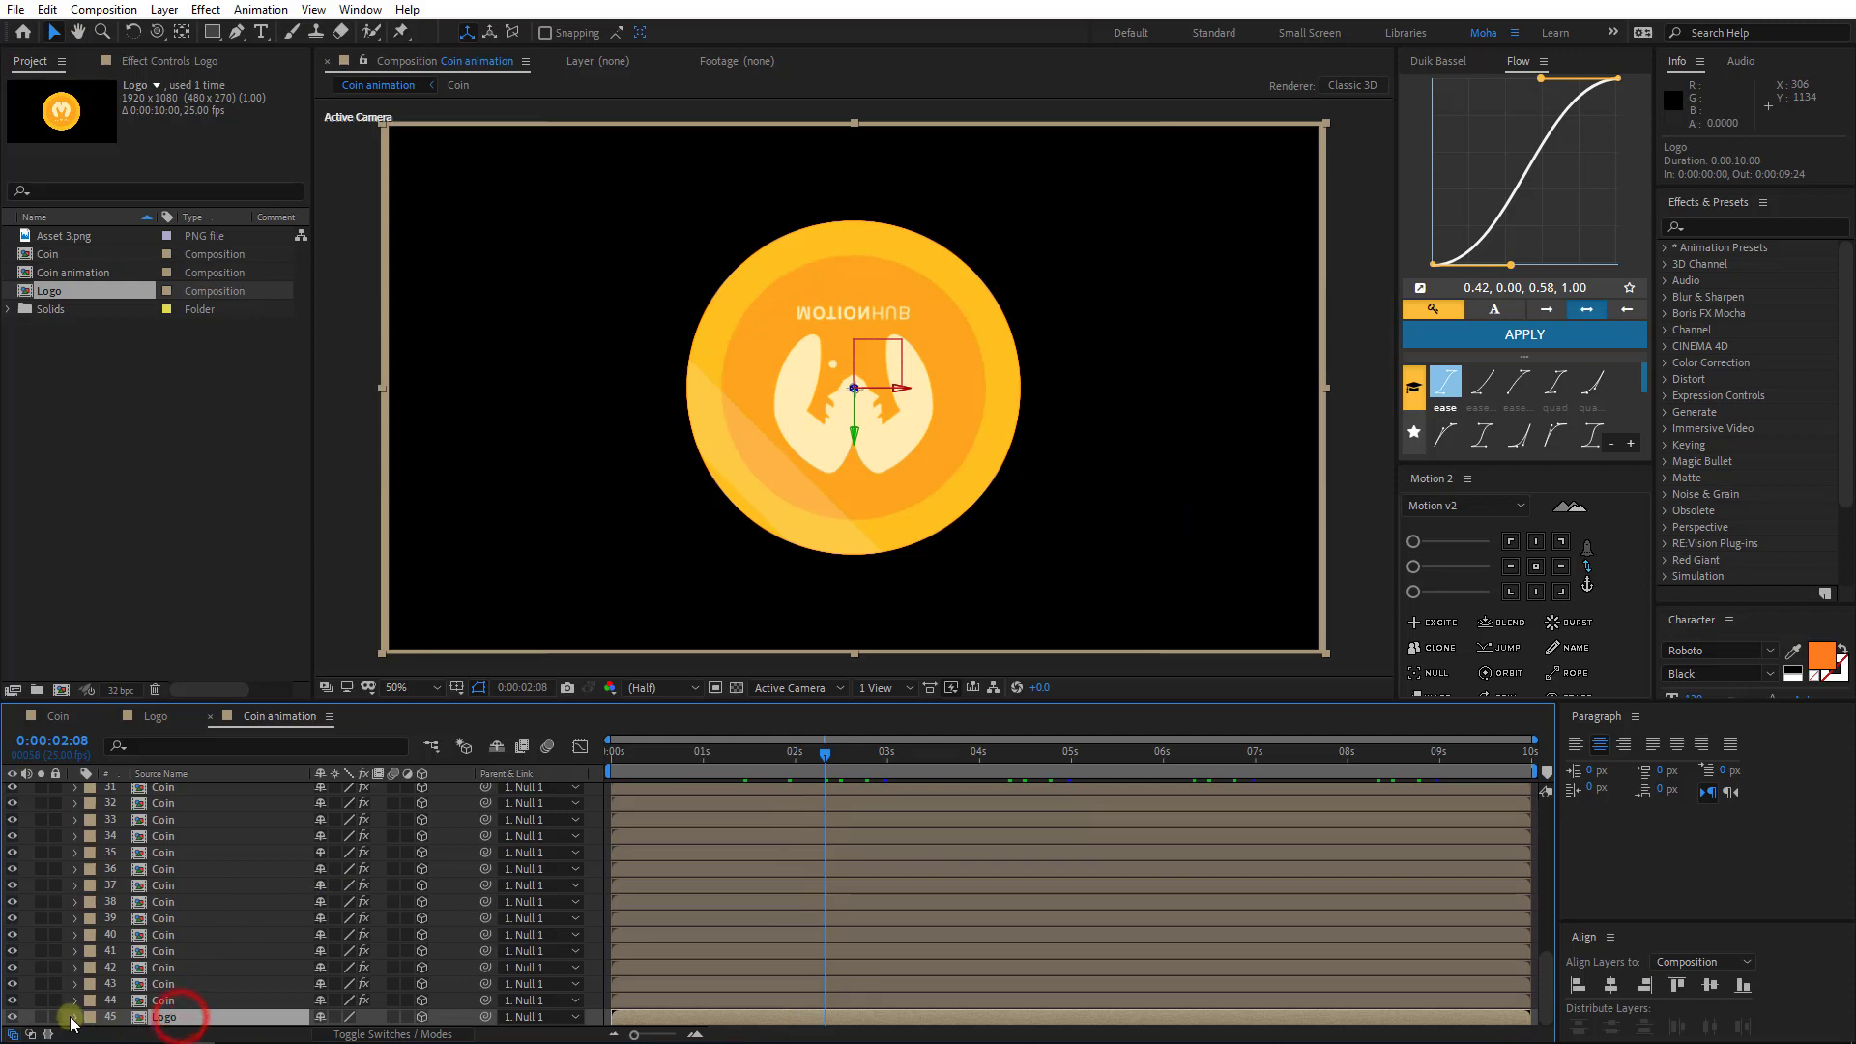
- Unlink the Logo layer's scale proportions and set its X scale to -100%
{"action": "key", "text": "s"}
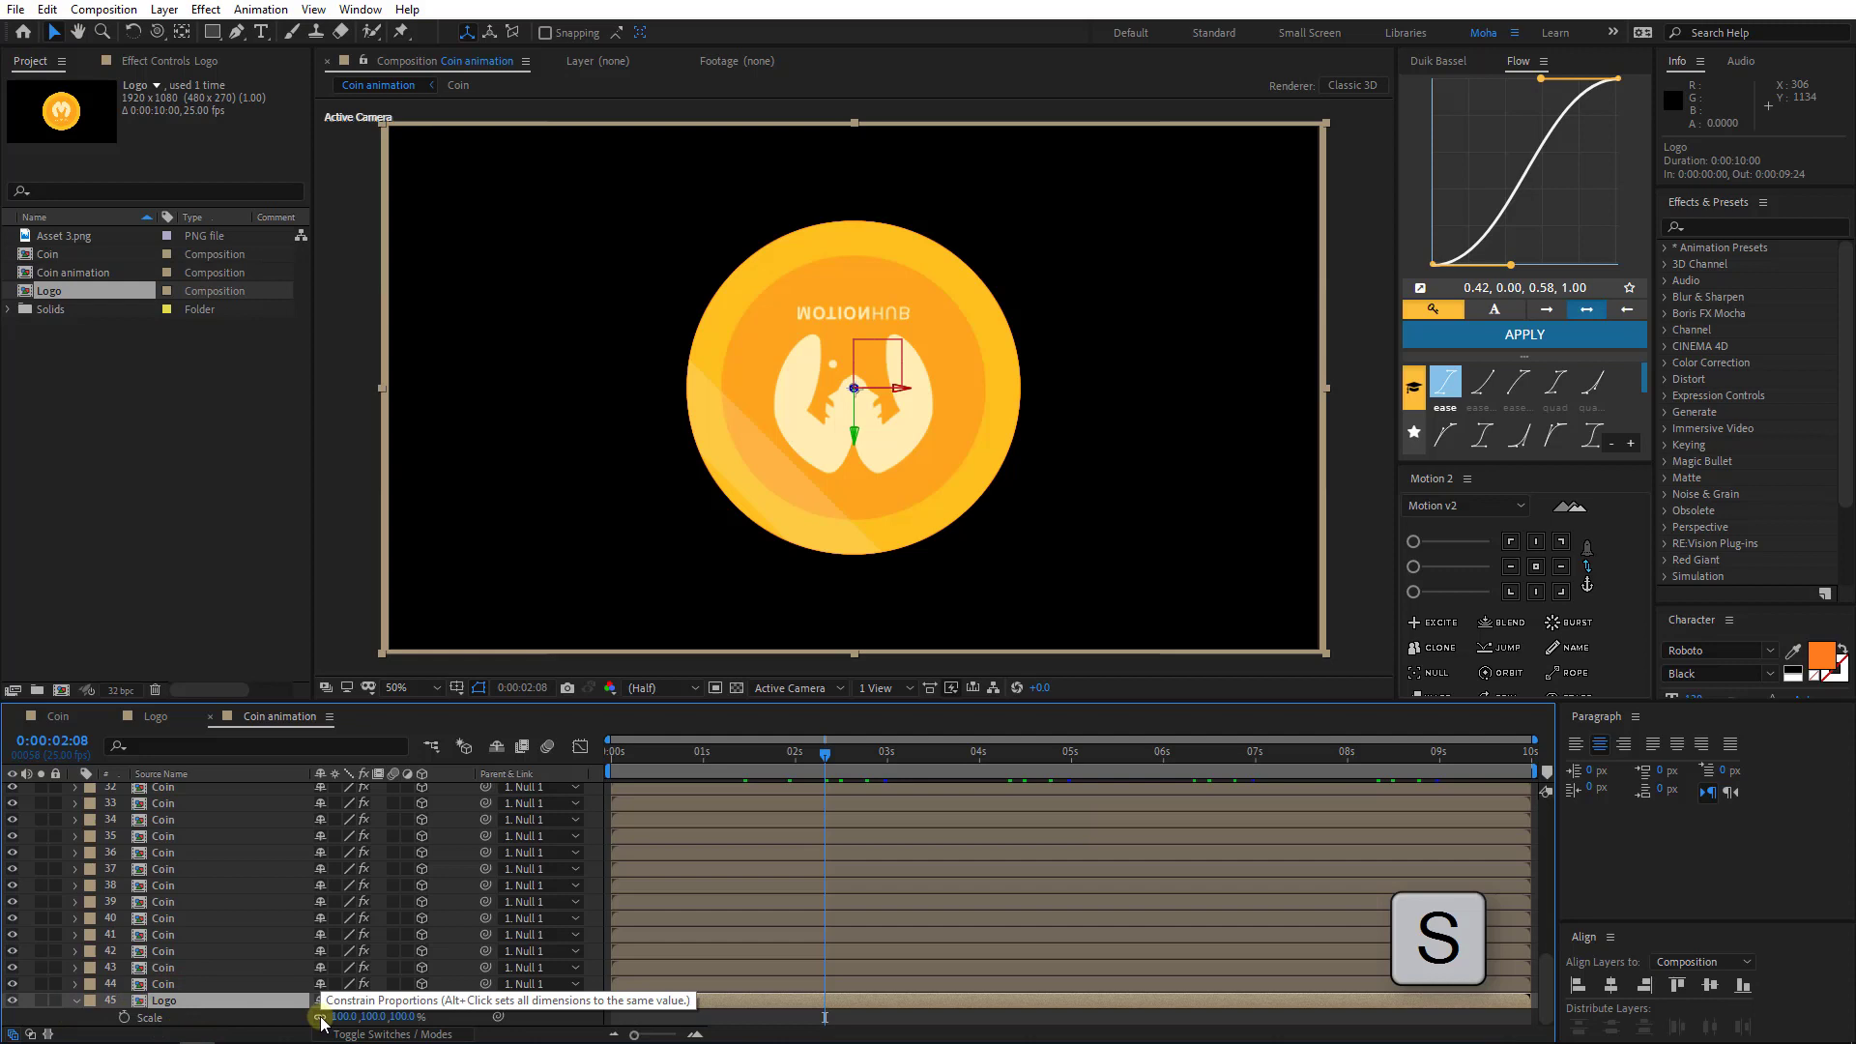
{"action": "left_click", "coordinate": [321, 1018]}
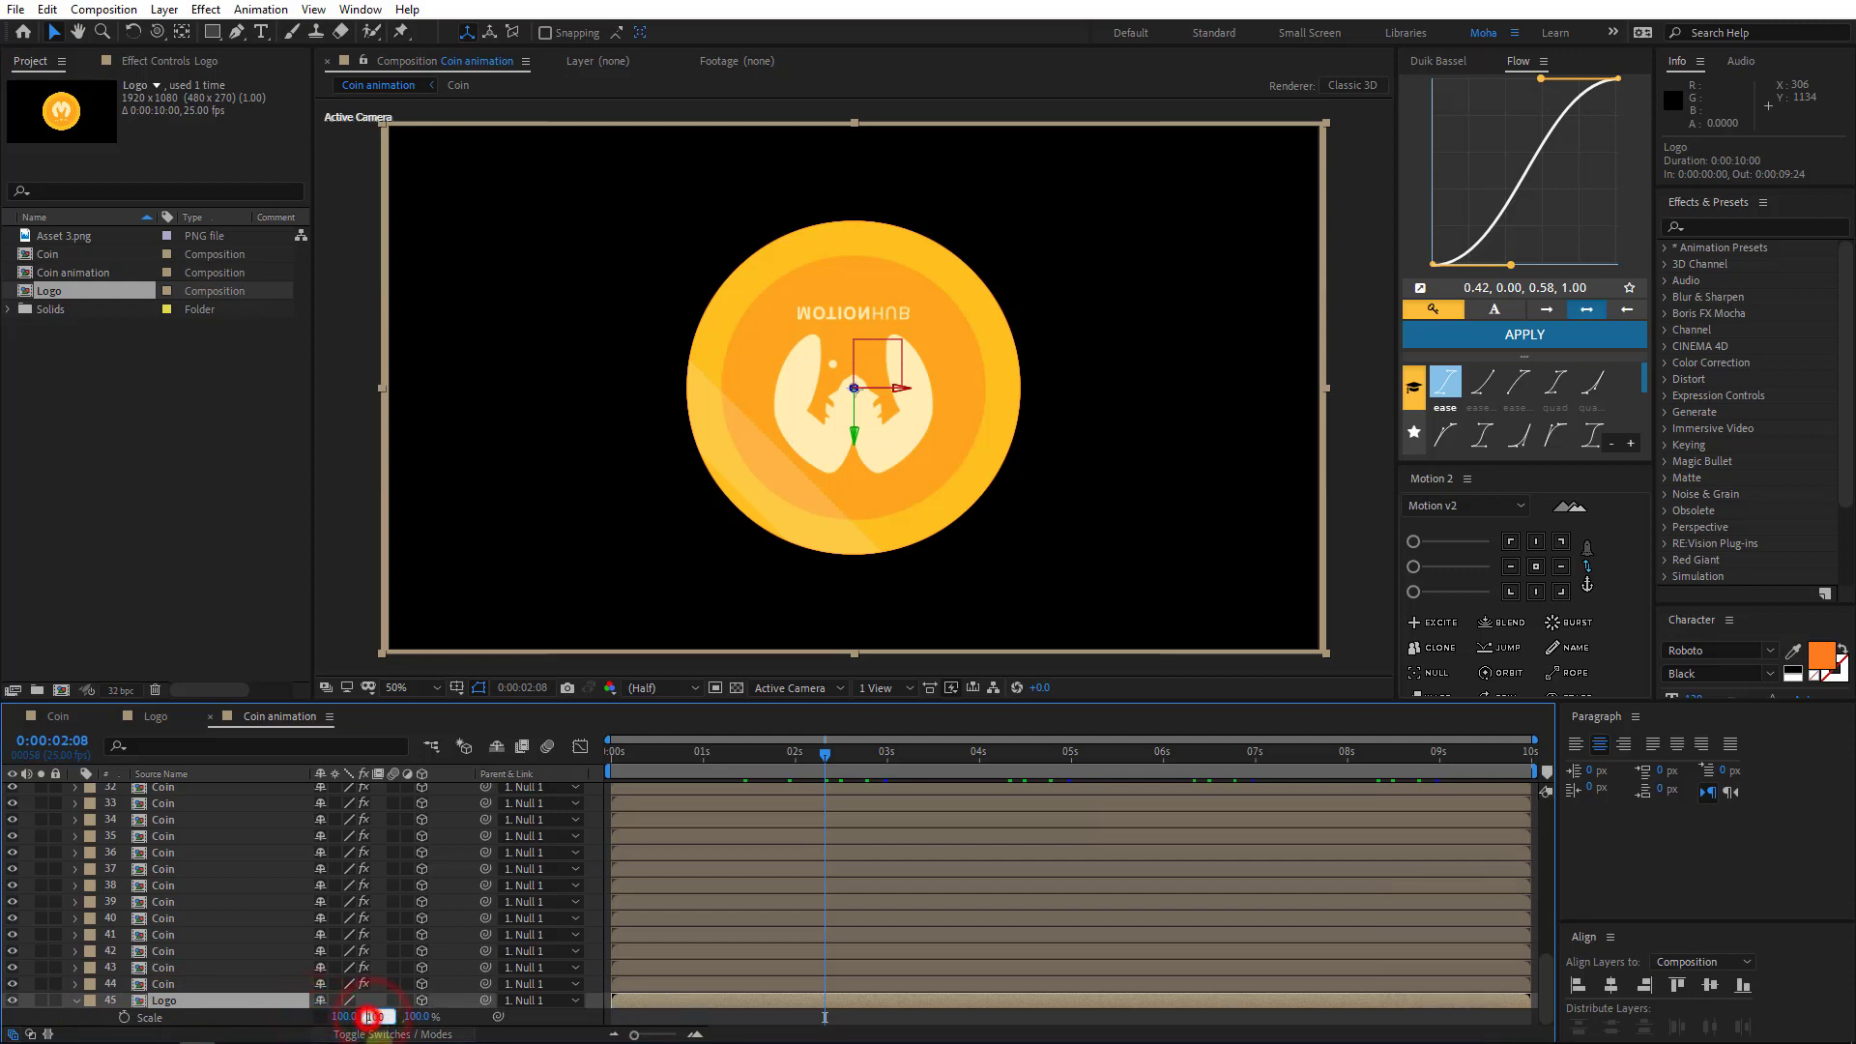
{"action": "left_click", "coordinate": [378, 1017]}
{"action": "type", "text": "-100"}
{"action": "key", "text": "Return"}
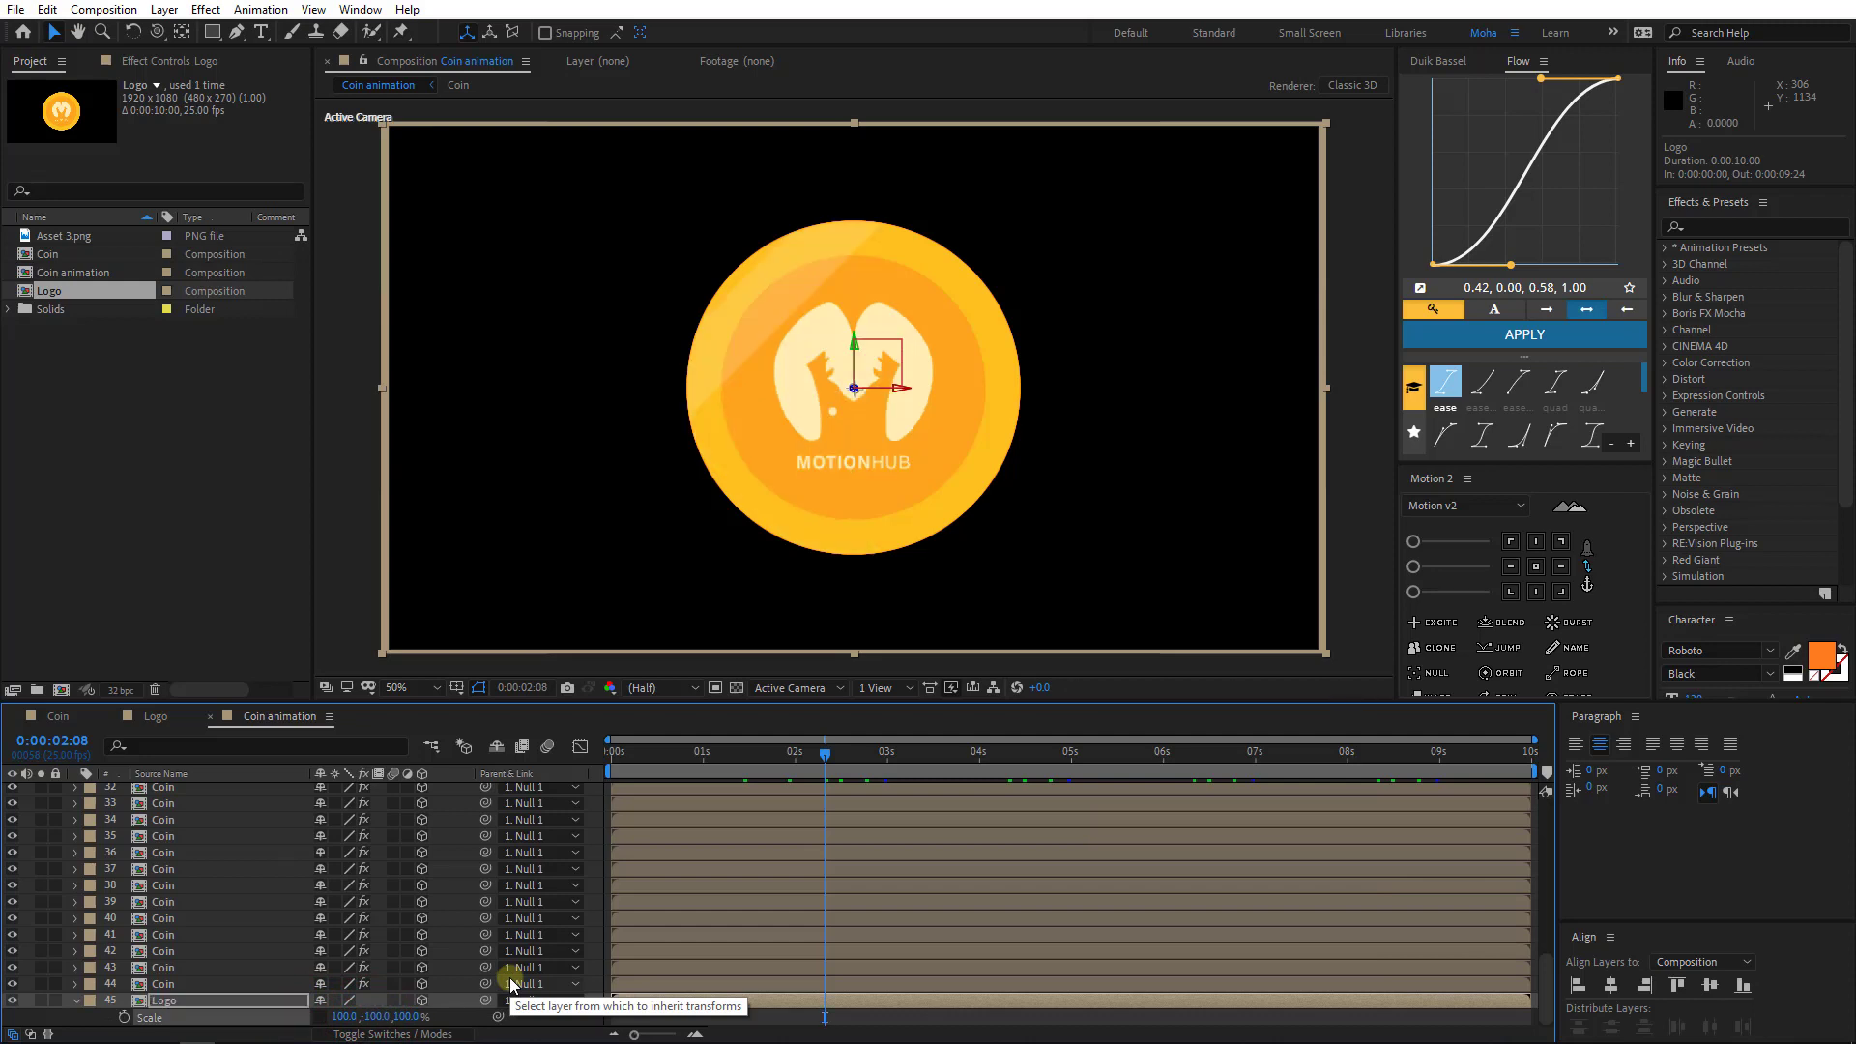
{"action": "left_click_drag", "start_coordinate": [783, 754], "coordinate": [553, 769]}
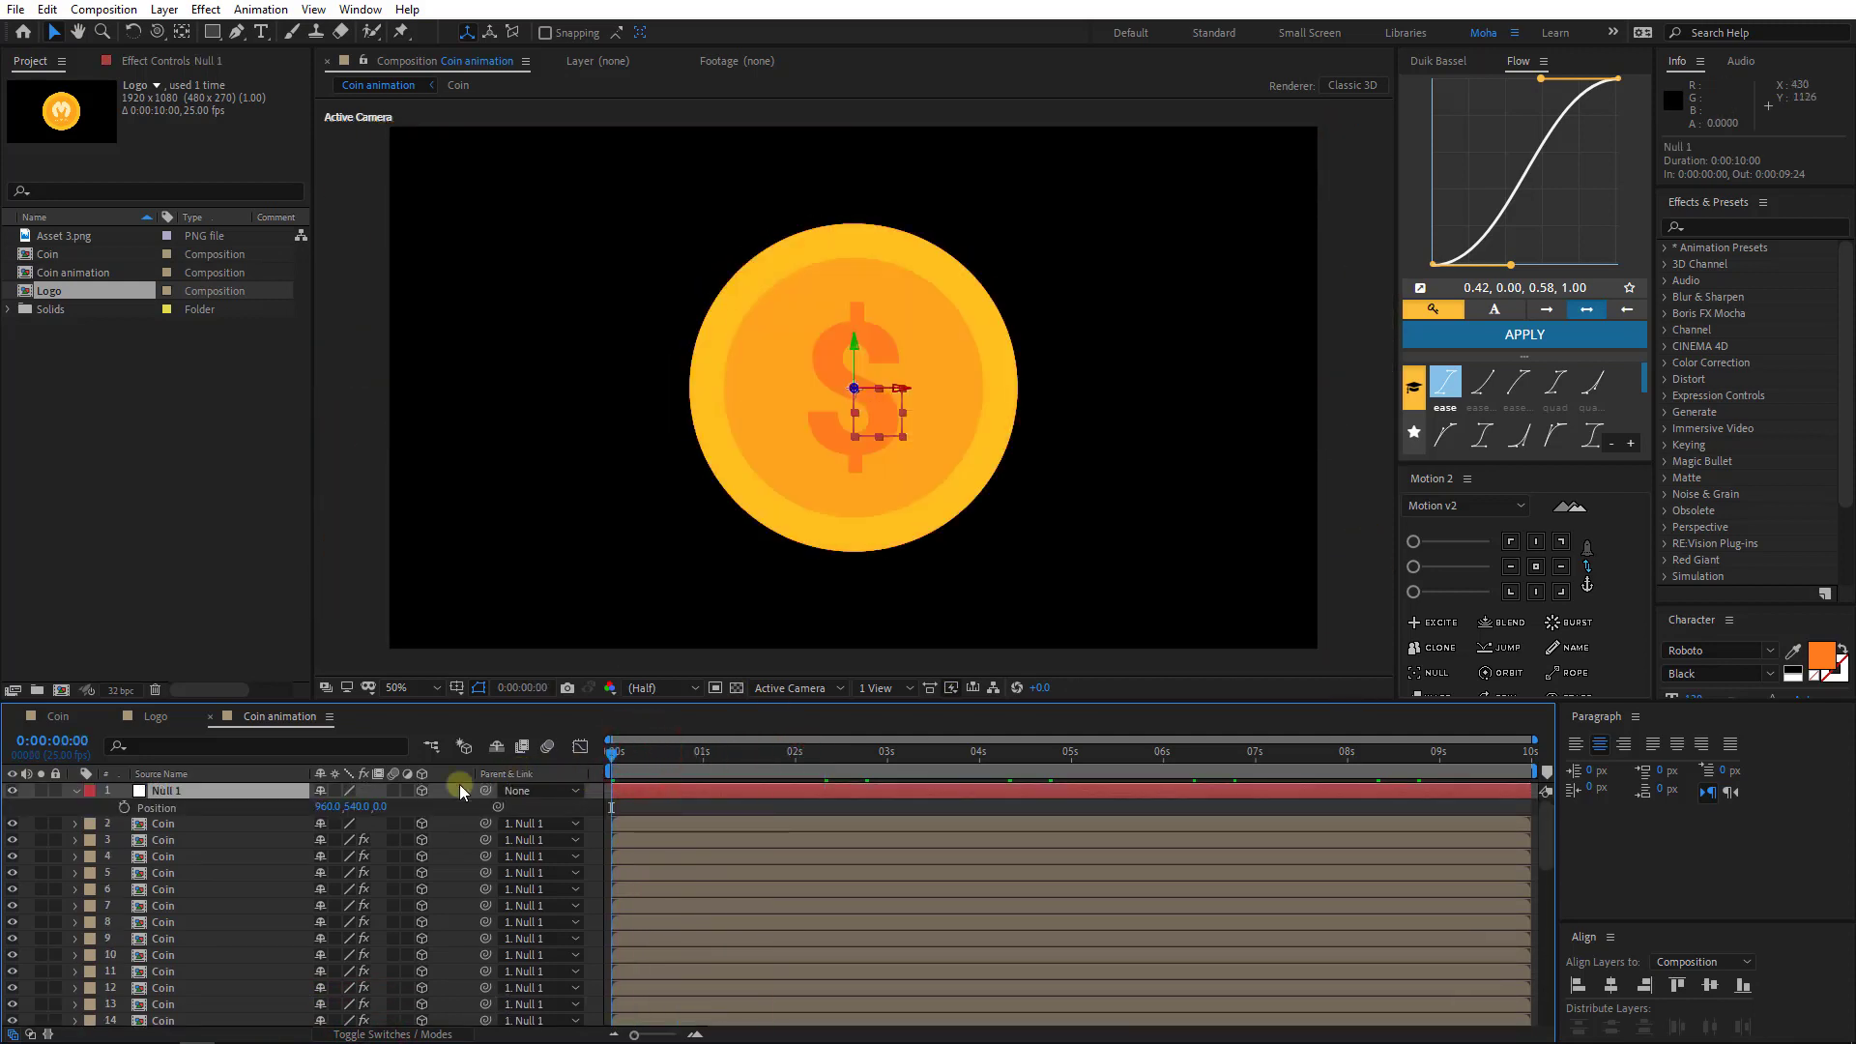
- Reveal Null 1's Position, try lowering the coin rig, then undo the move
{"action": "left_click", "coordinate": [171, 807]}
{"action": "key", "text": "p"}
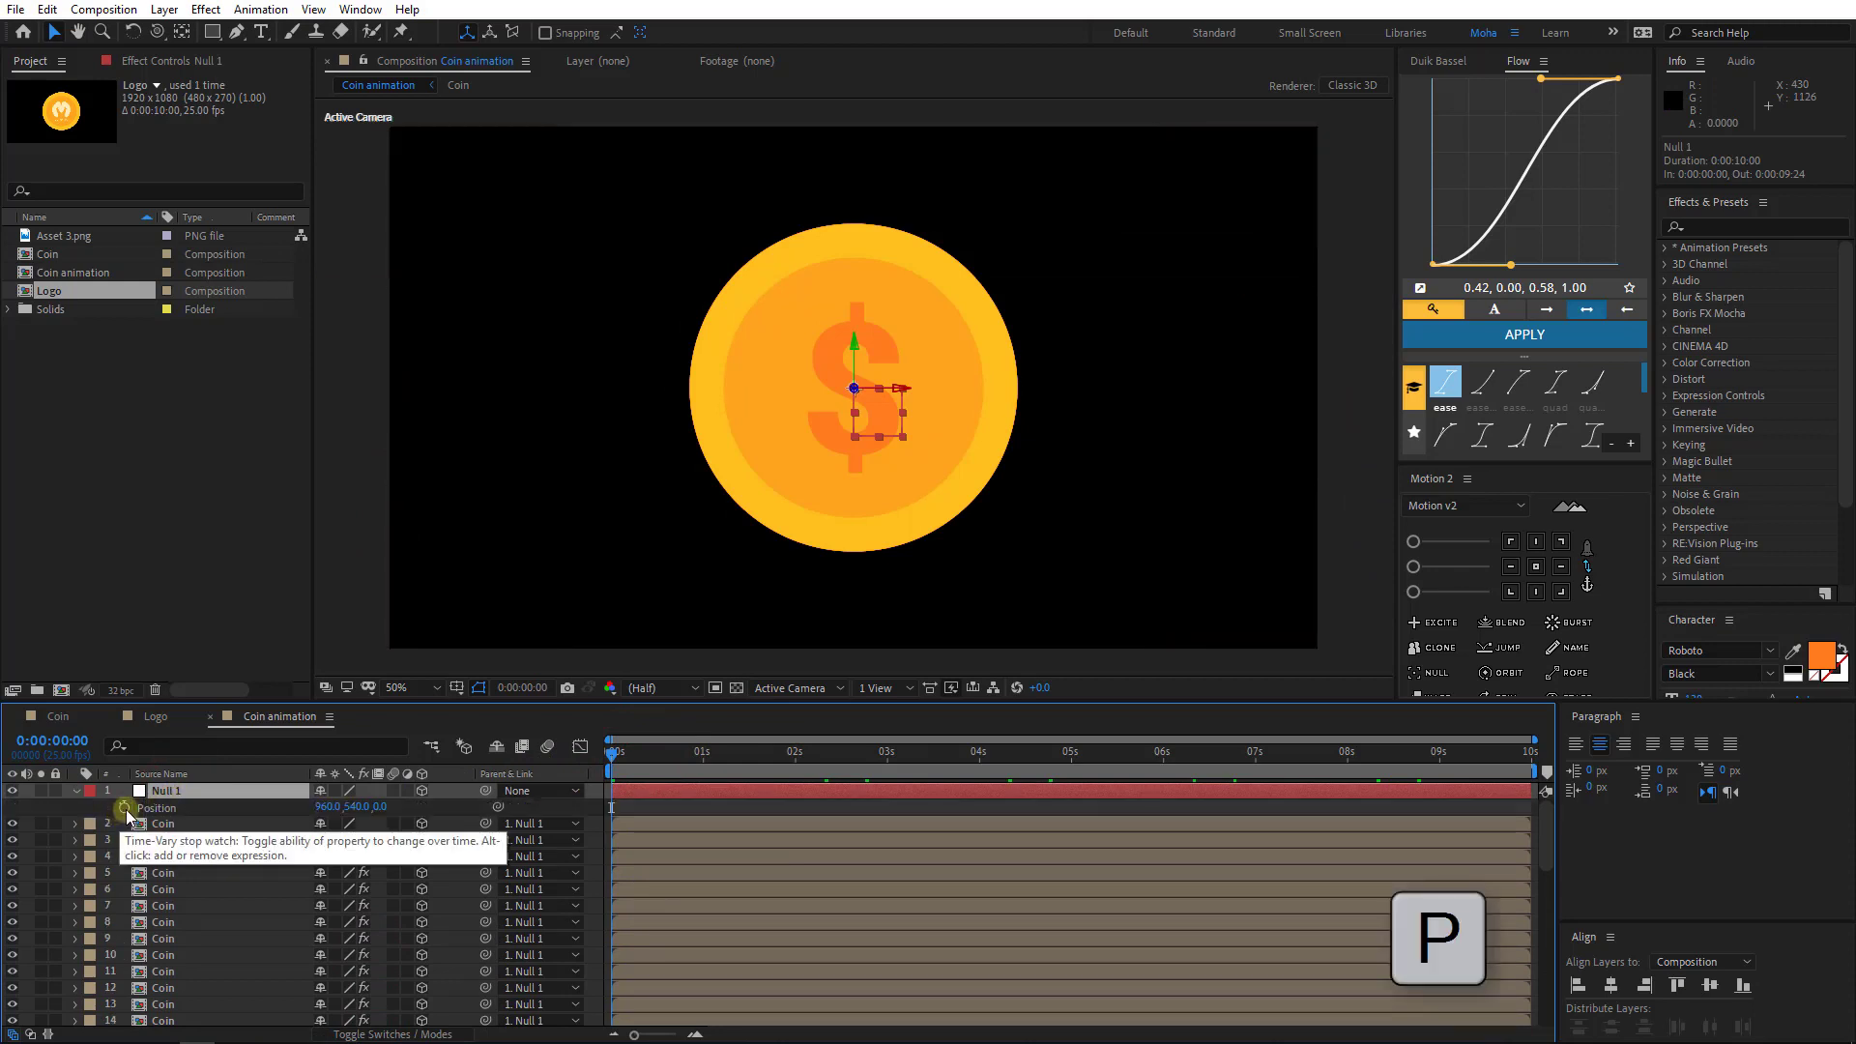
{"action": "left_click", "coordinate": [127, 808]}
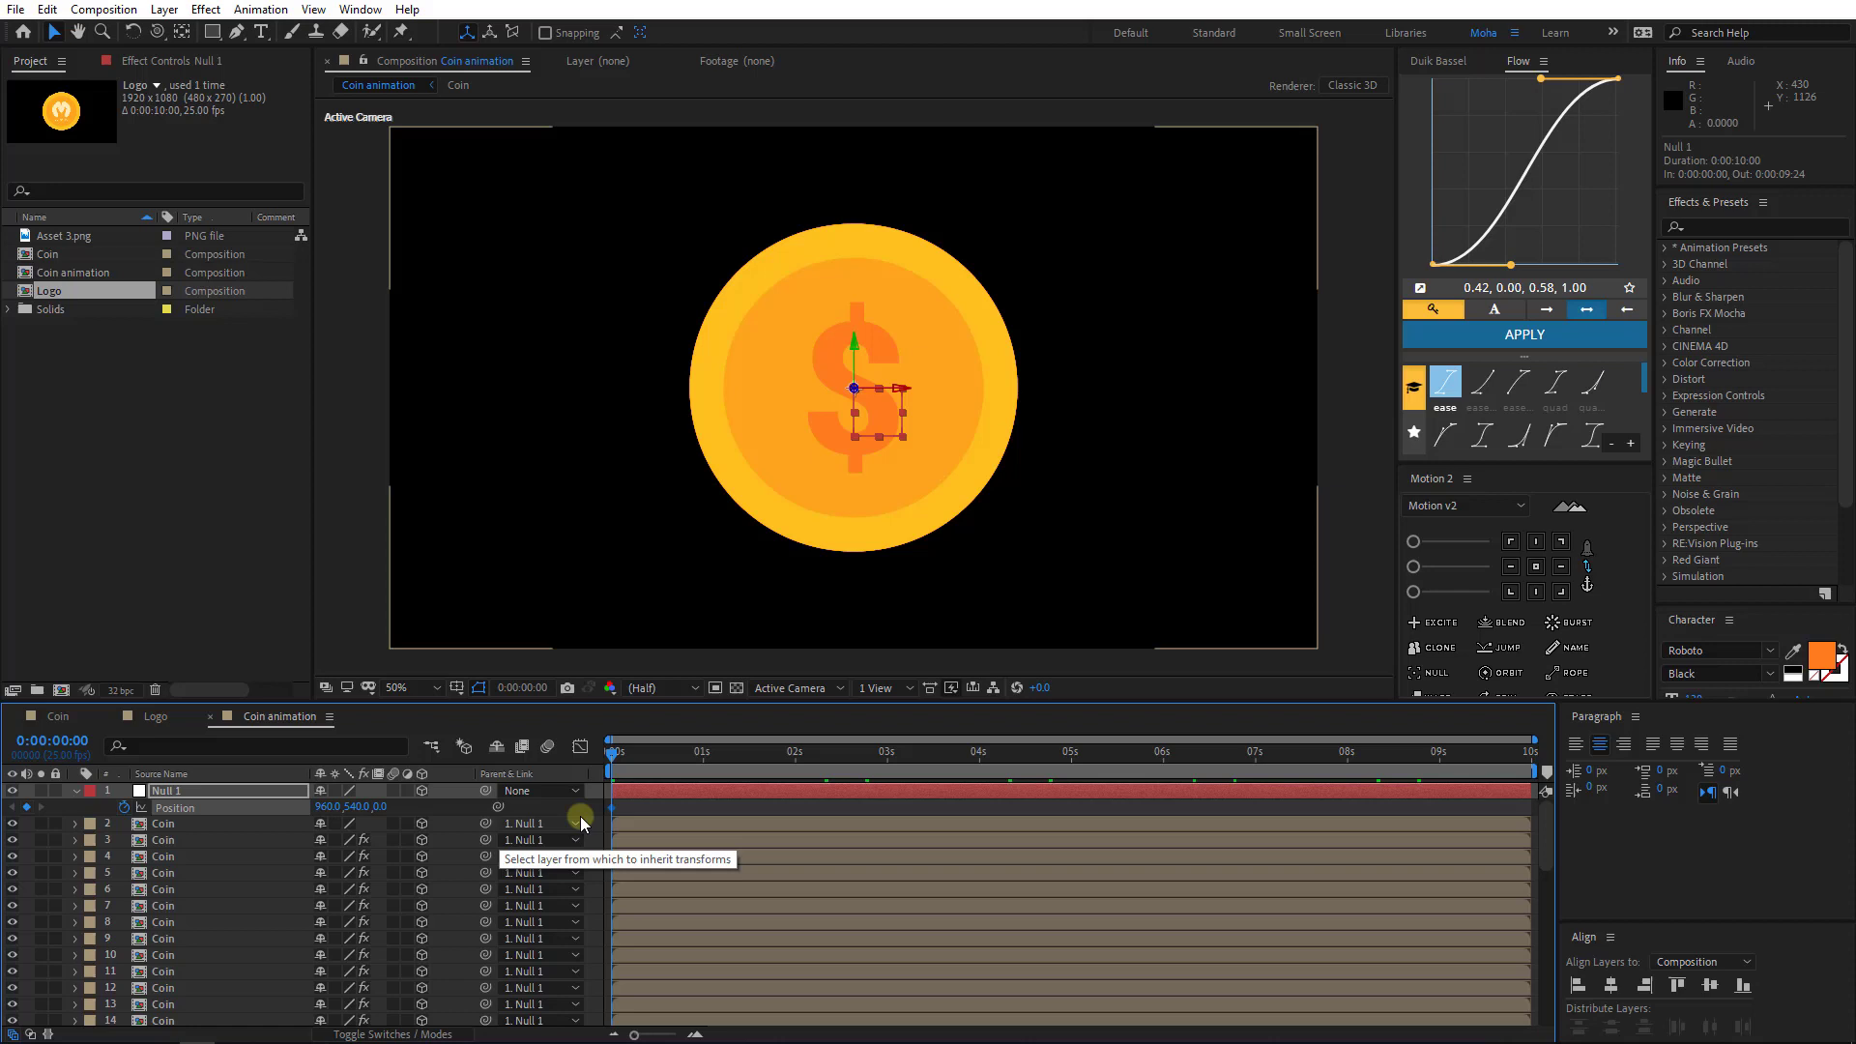
{"action": "left_click_drag", "start_coordinate": [879, 415], "coordinate": [885, 873]}
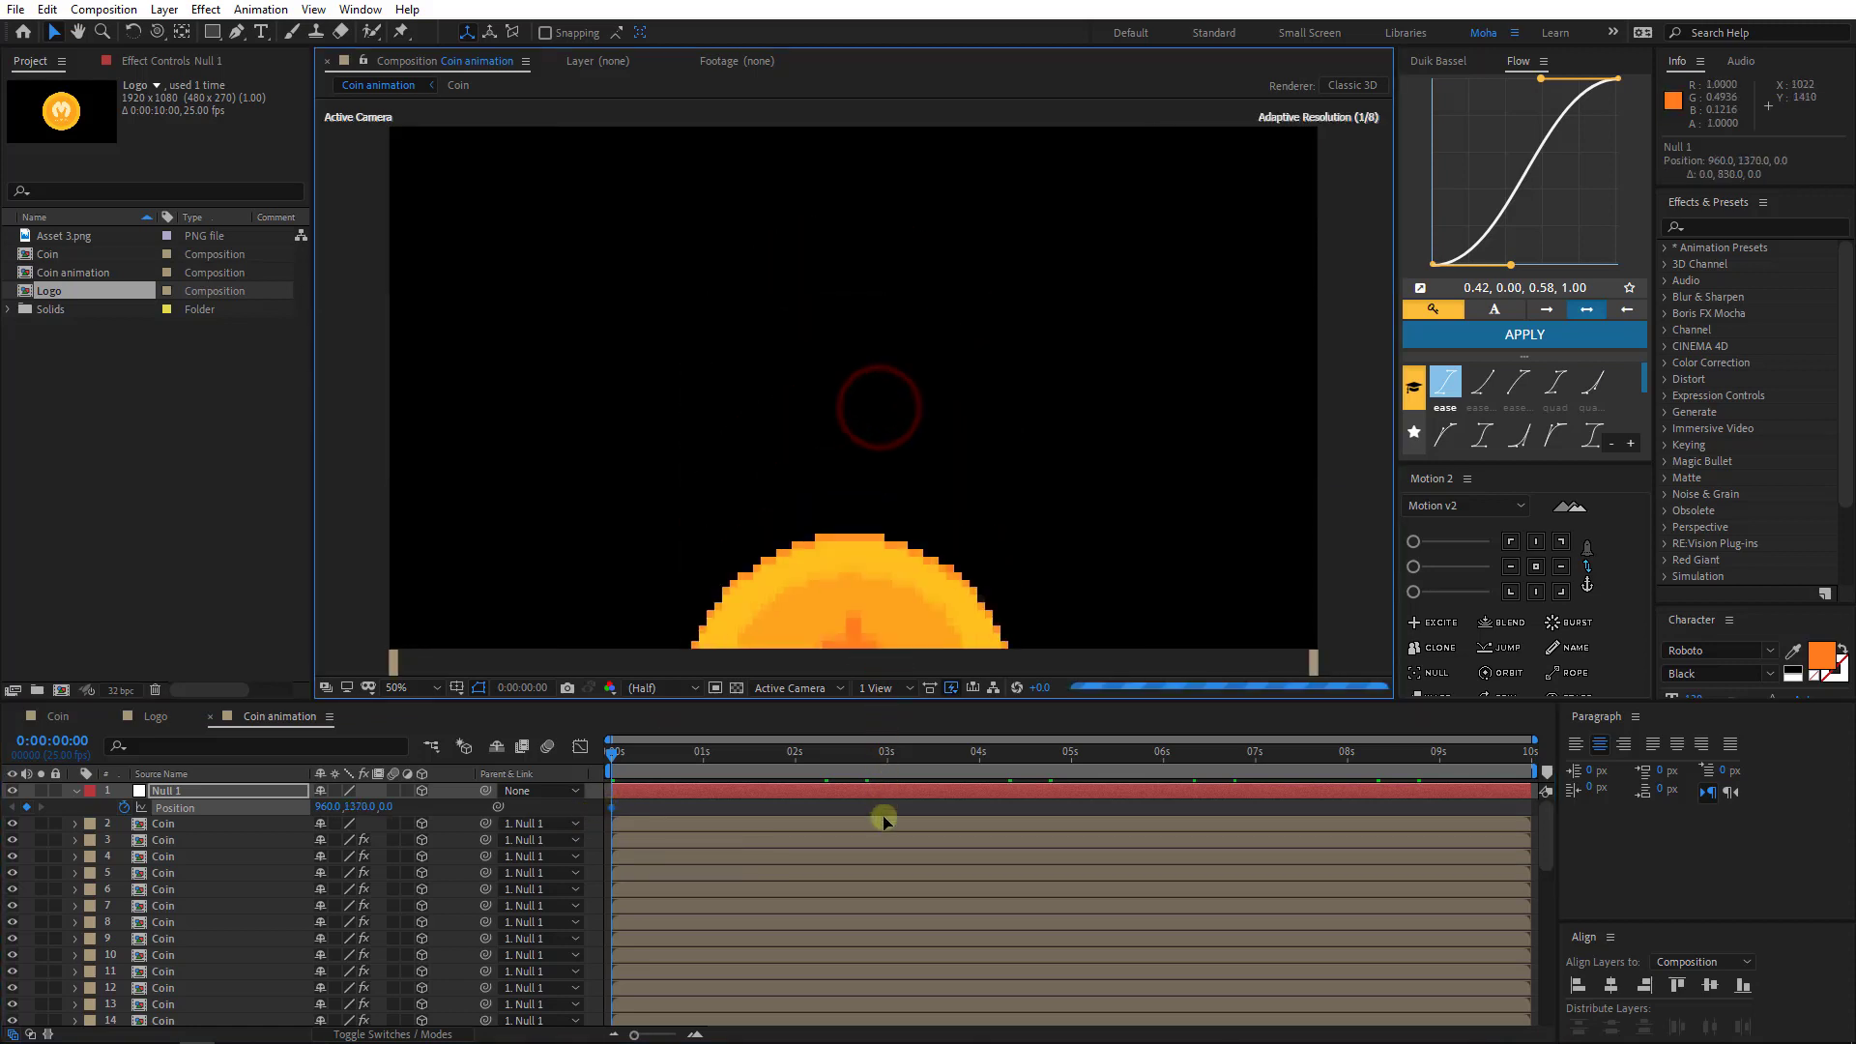
{"action": "key", "text": "ctrl+z"}
- Key Null 1's Position at the frame centre at 2s and below the frame at 0s
{"action": "left_click_drag", "start_coordinate": [612, 754], "coordinate": [796, 764]}
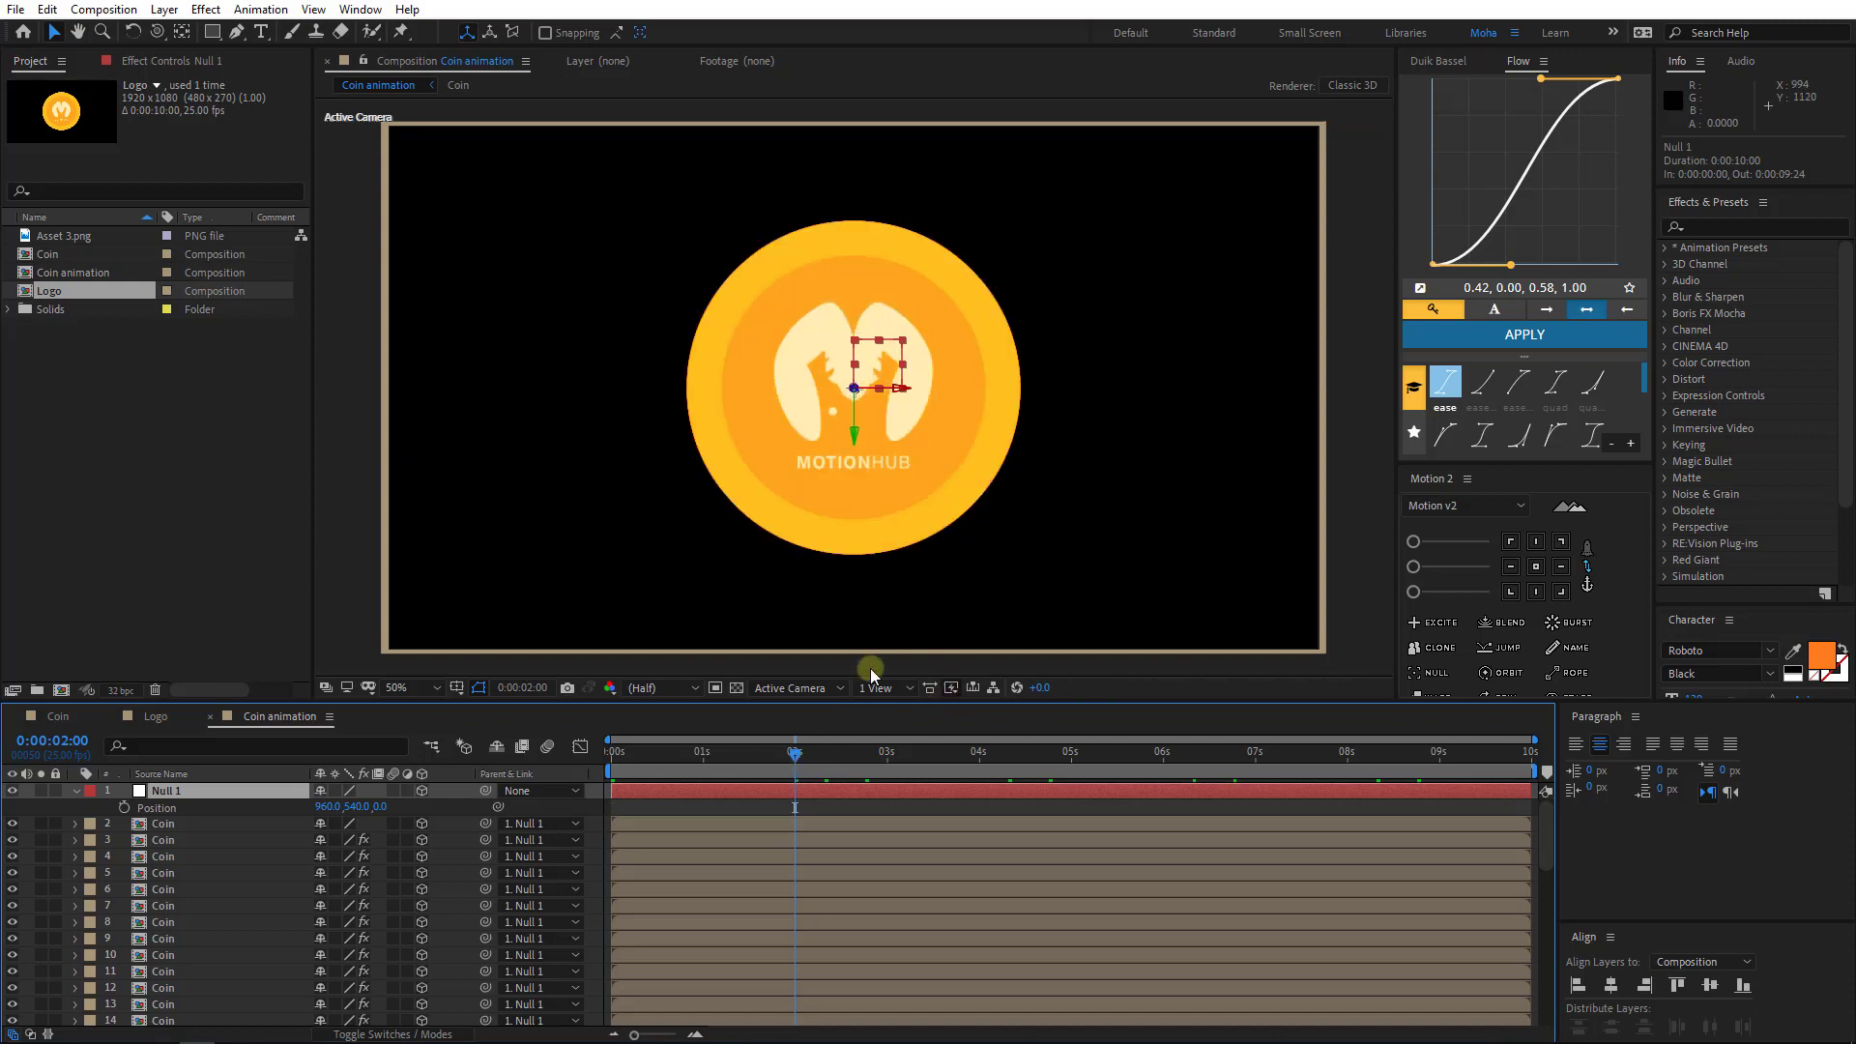
{"action": "left_click", "coordinate": [125, 807]}
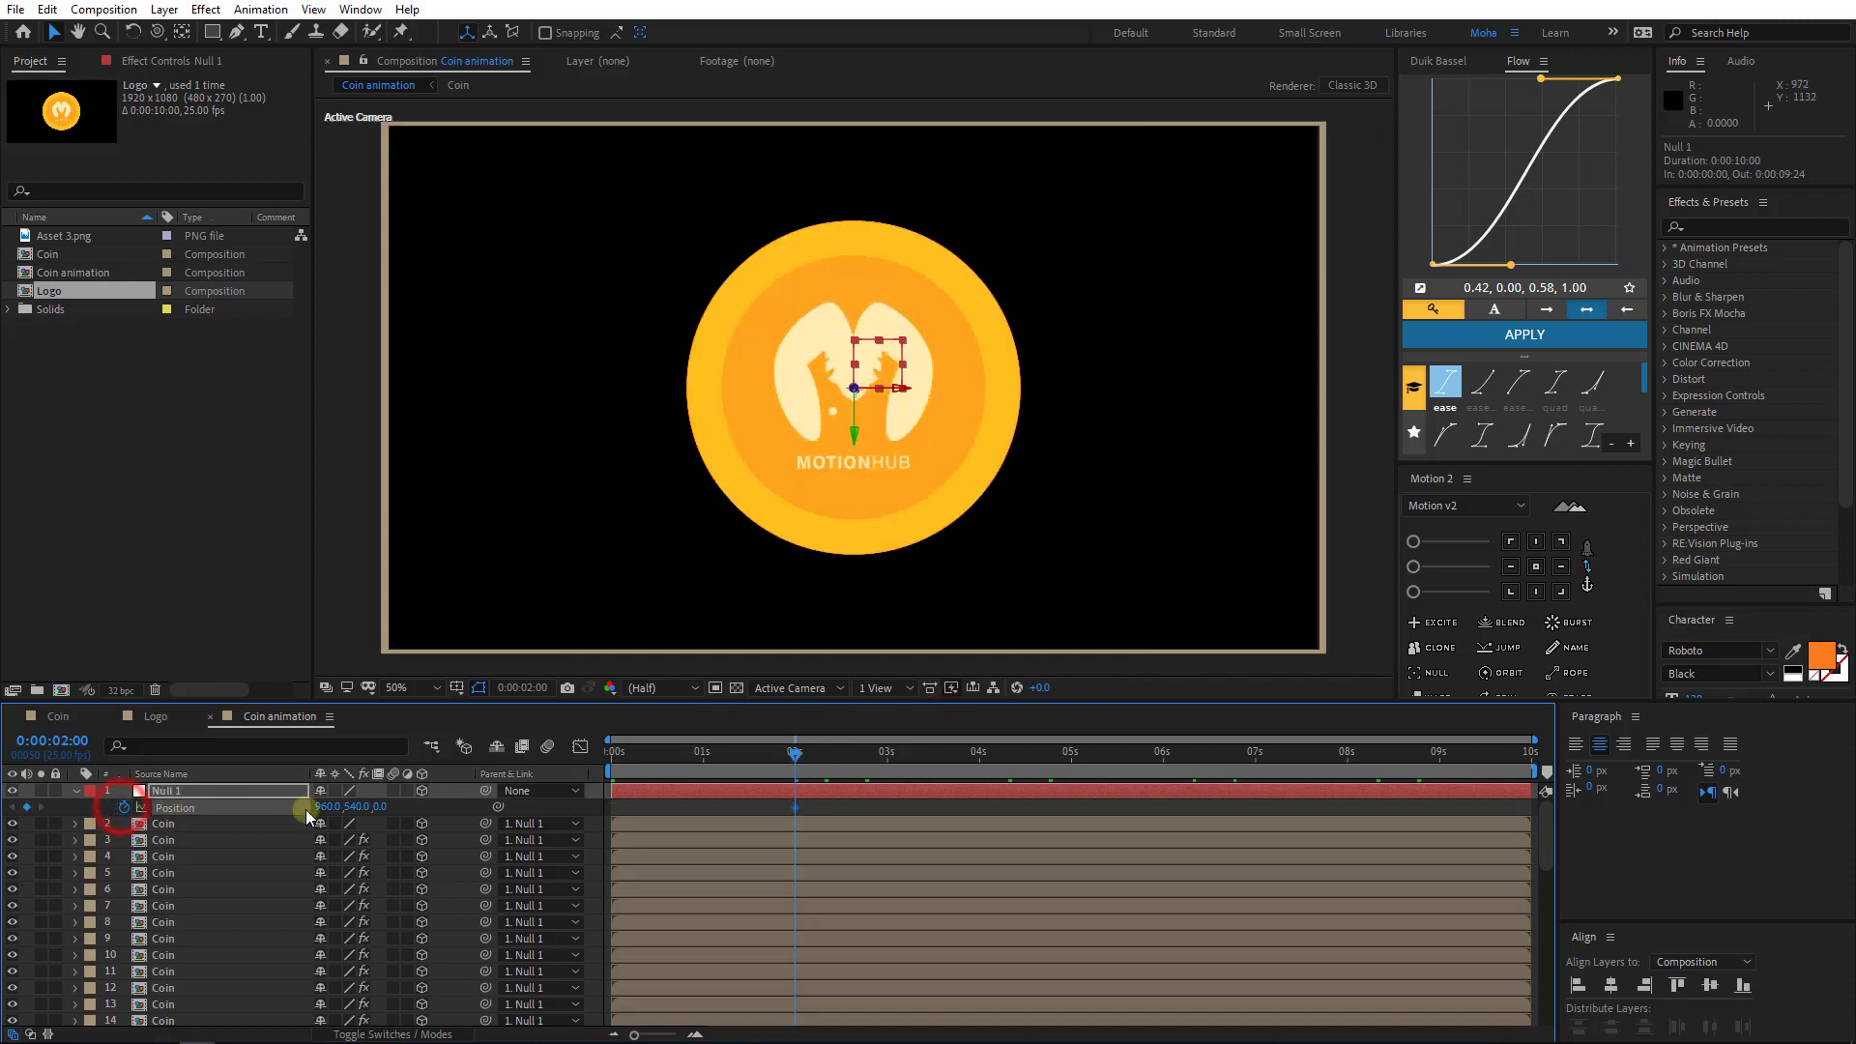
{"action": "left_click_drag", "start_coordinate": [730, 752], "coordinate": [609, 753]}
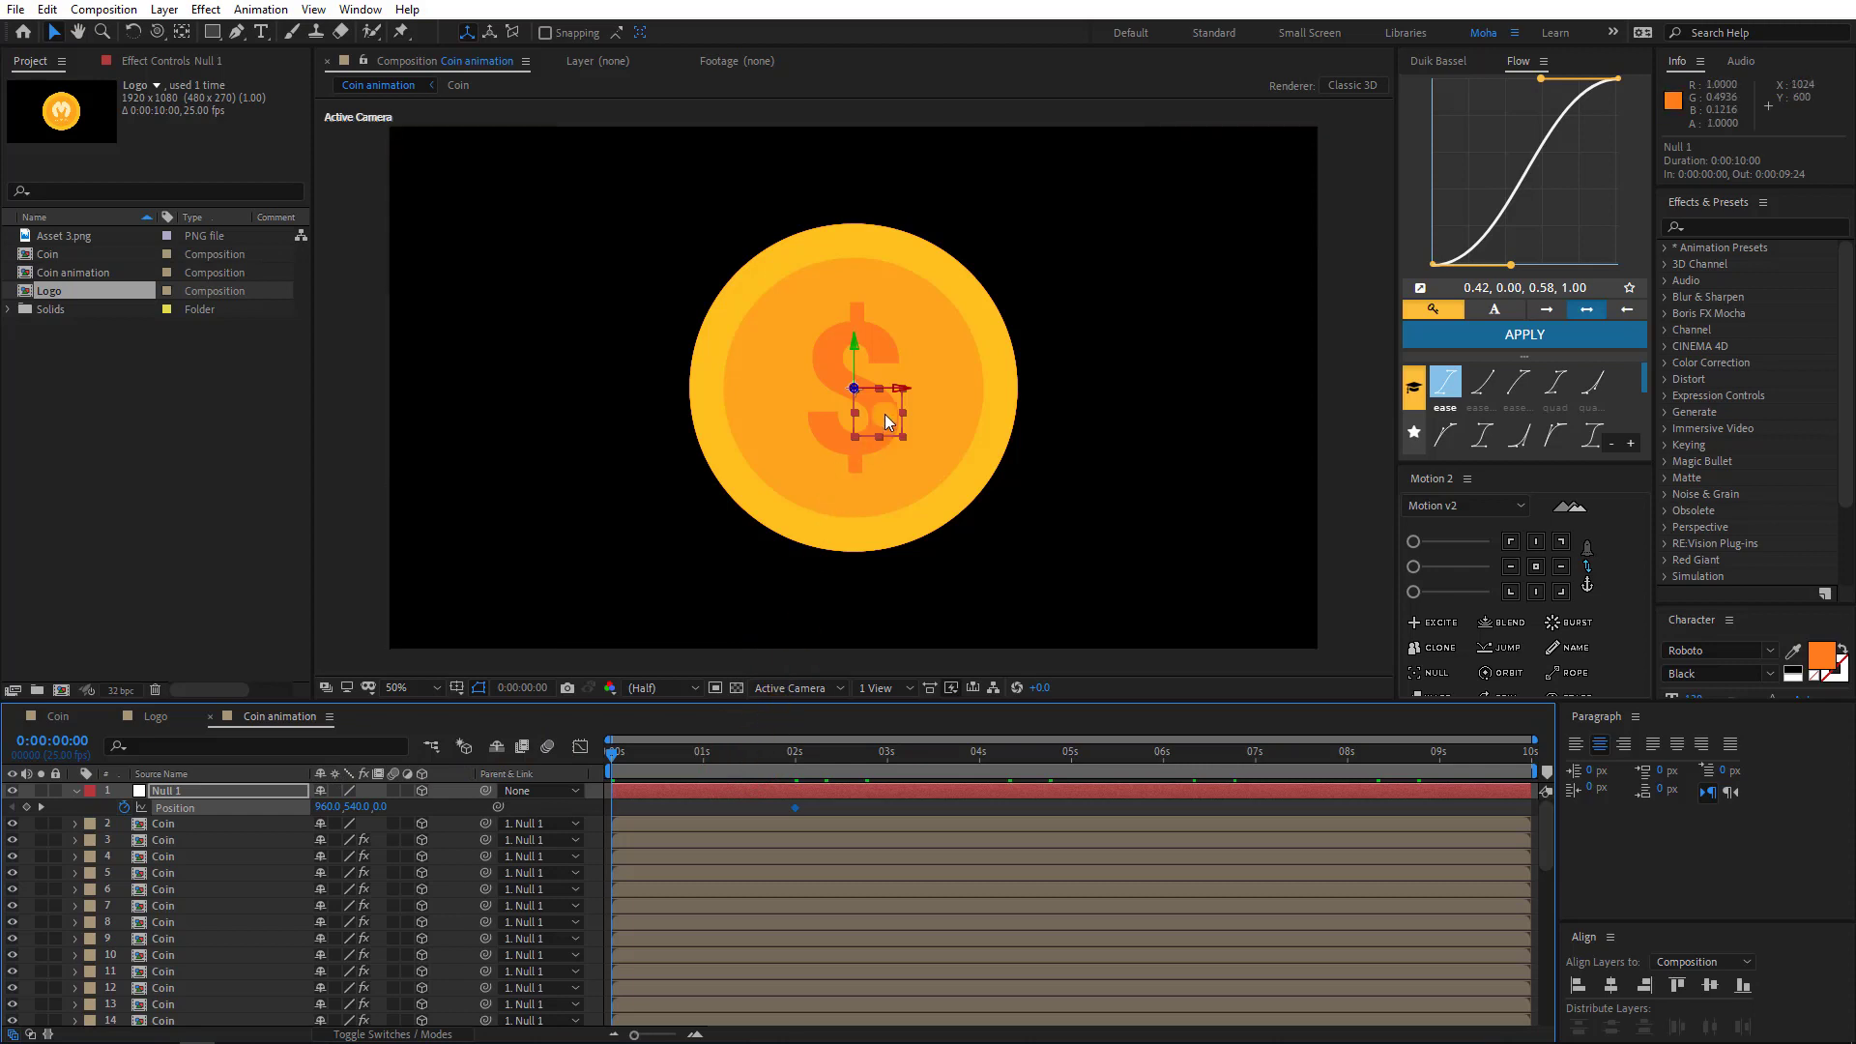
{"action": "left_click_drag", "start_coordinate": [876, 413], "coordinate": [876, 865]}
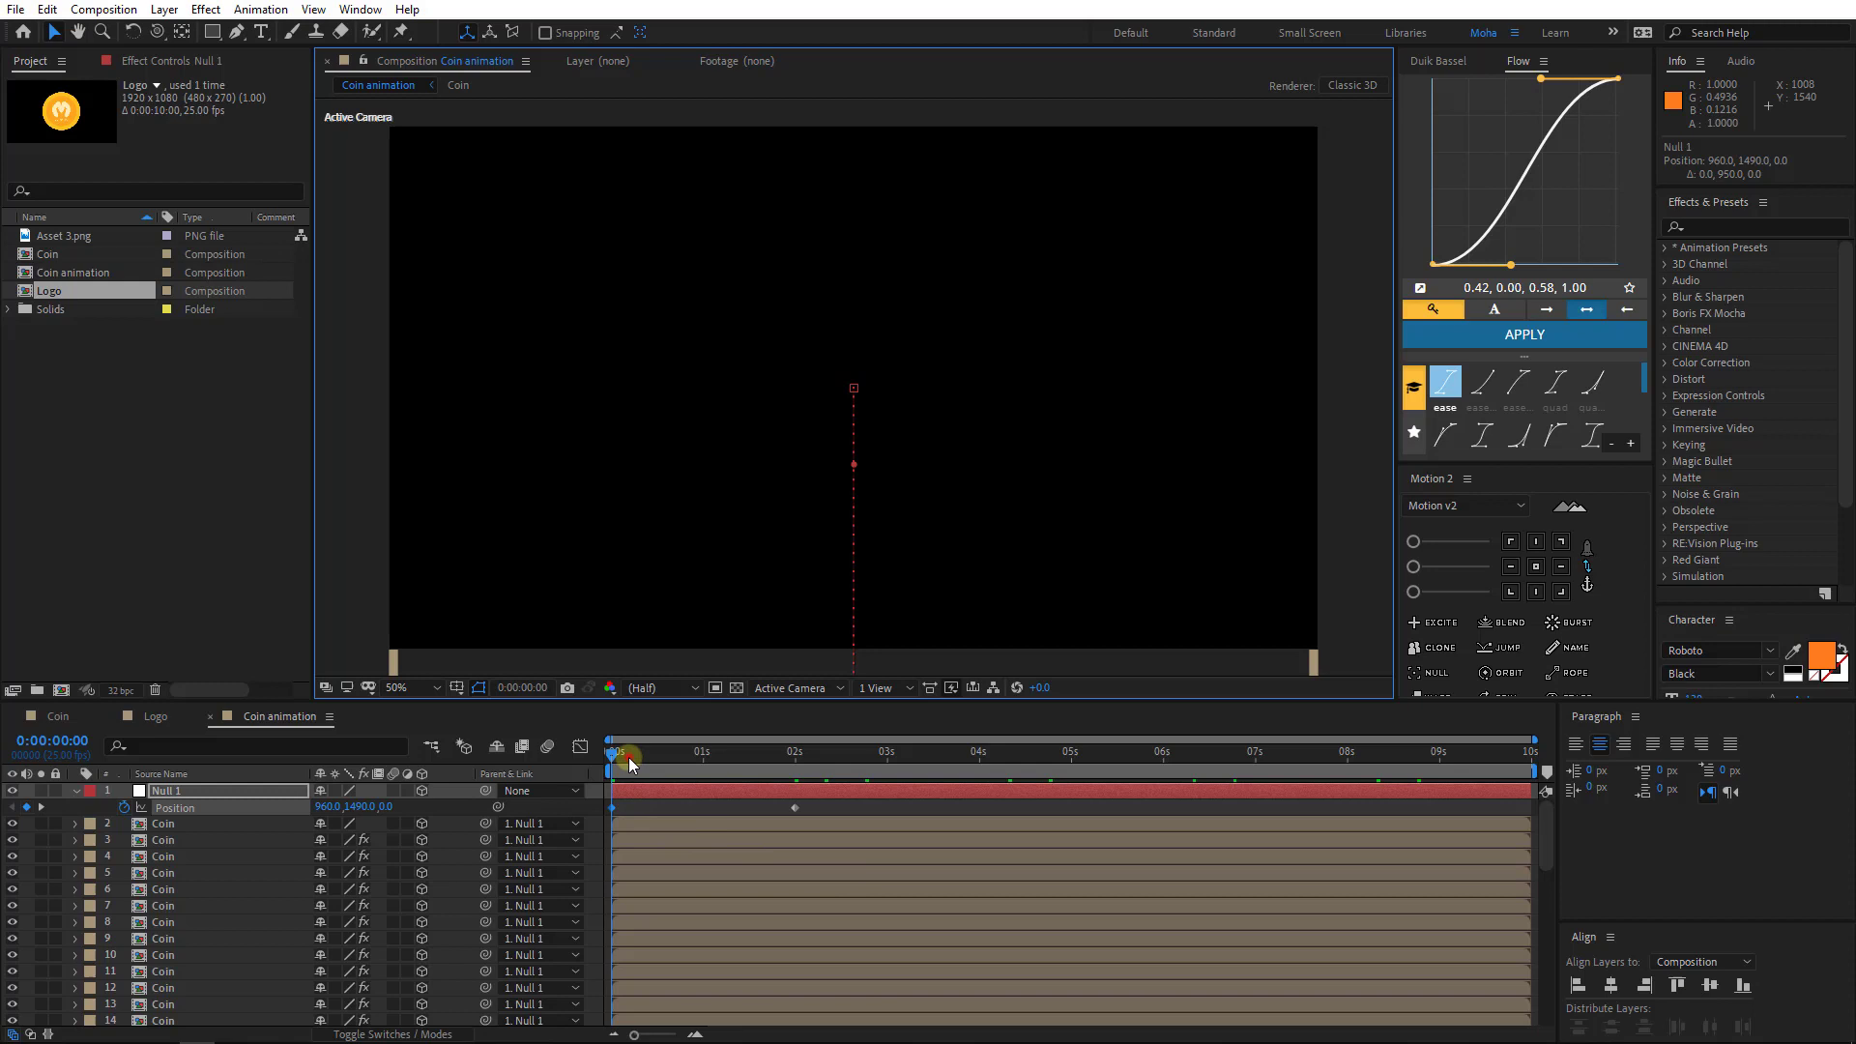
{"action": "mouse_move", "coordinate": [621, 754]}
{"action": "left_mouse_down"}
{"action": "mouse_move", "coordinate": [860, 772]}
{"action": "mouse_move", "coordinate": [576, 772]}
{"action": "left_mouse_up"}
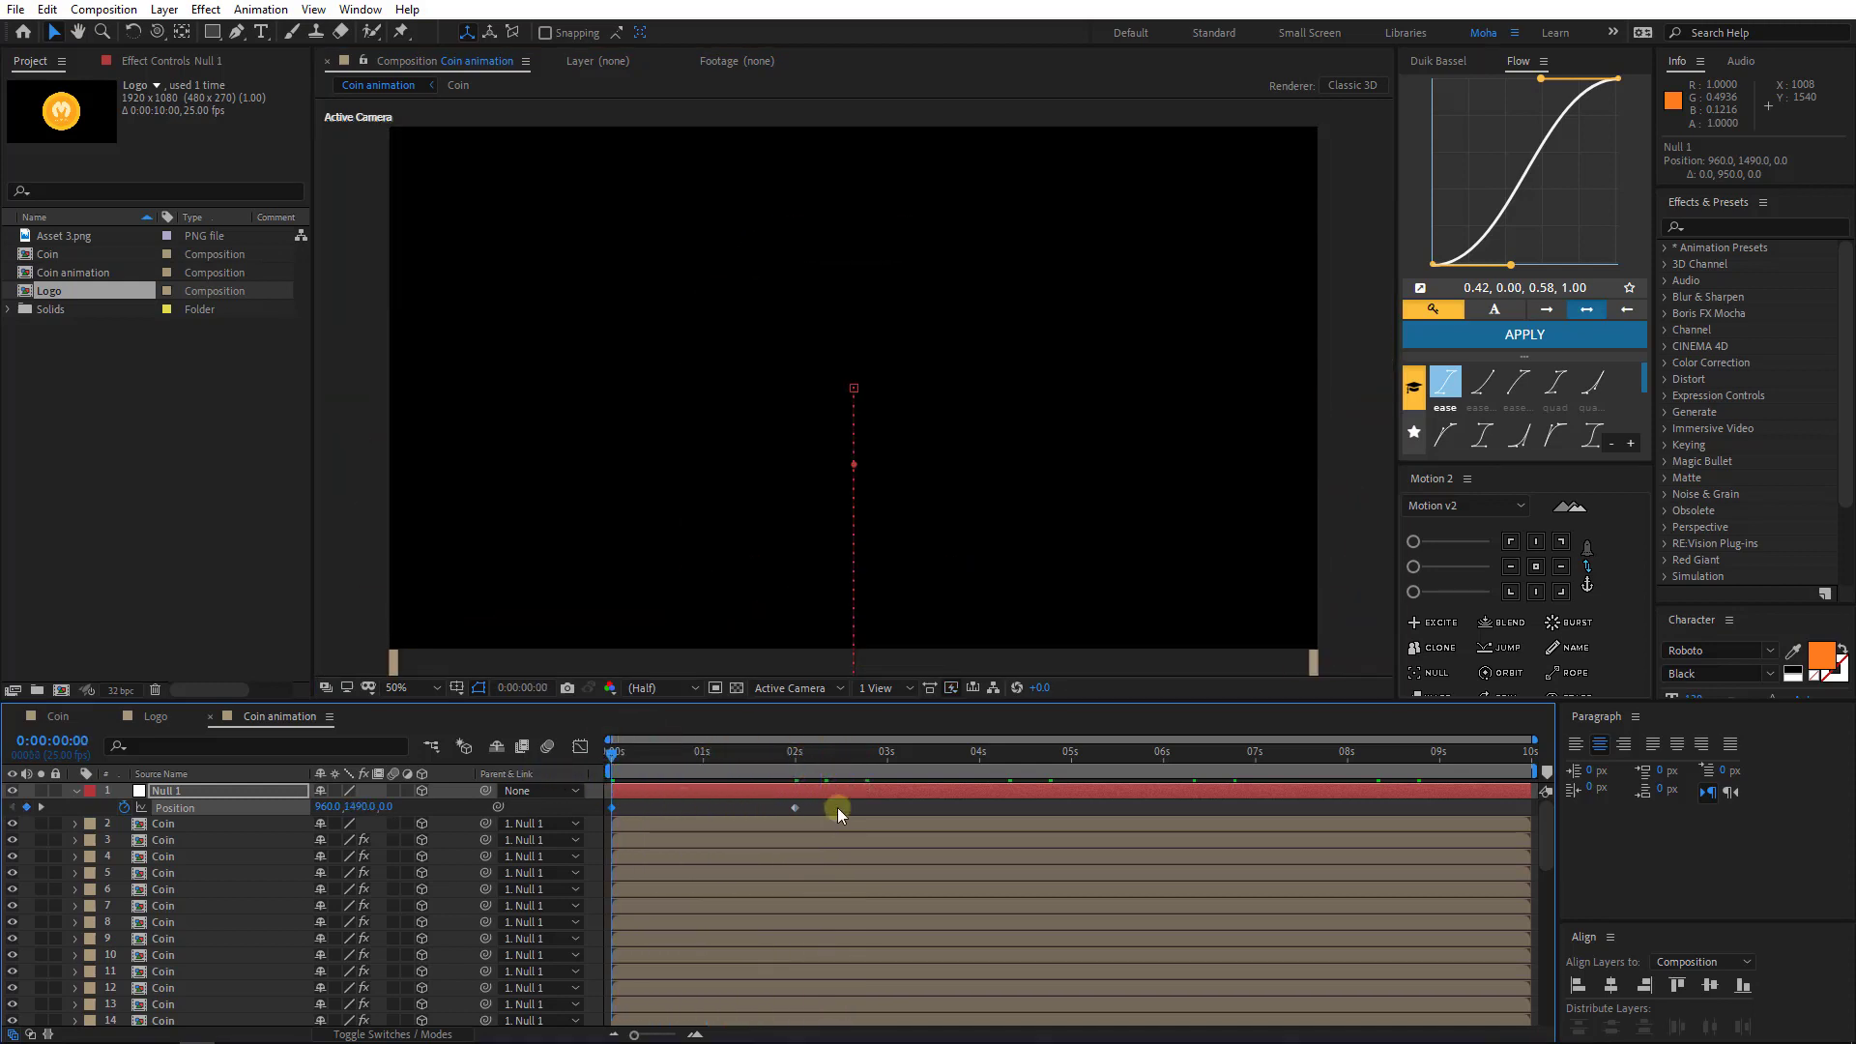
- Apply Easy Ease to both Position keyframes and preview the rising coin
{"action": "left_click_drag", "start_coordinate": [839, 810], "coordinate": [623, 827]}
{"action": "right_click", "coordinate": [614, 809]}
{"action": "mouse_move", "coordinate": [696, 796]}
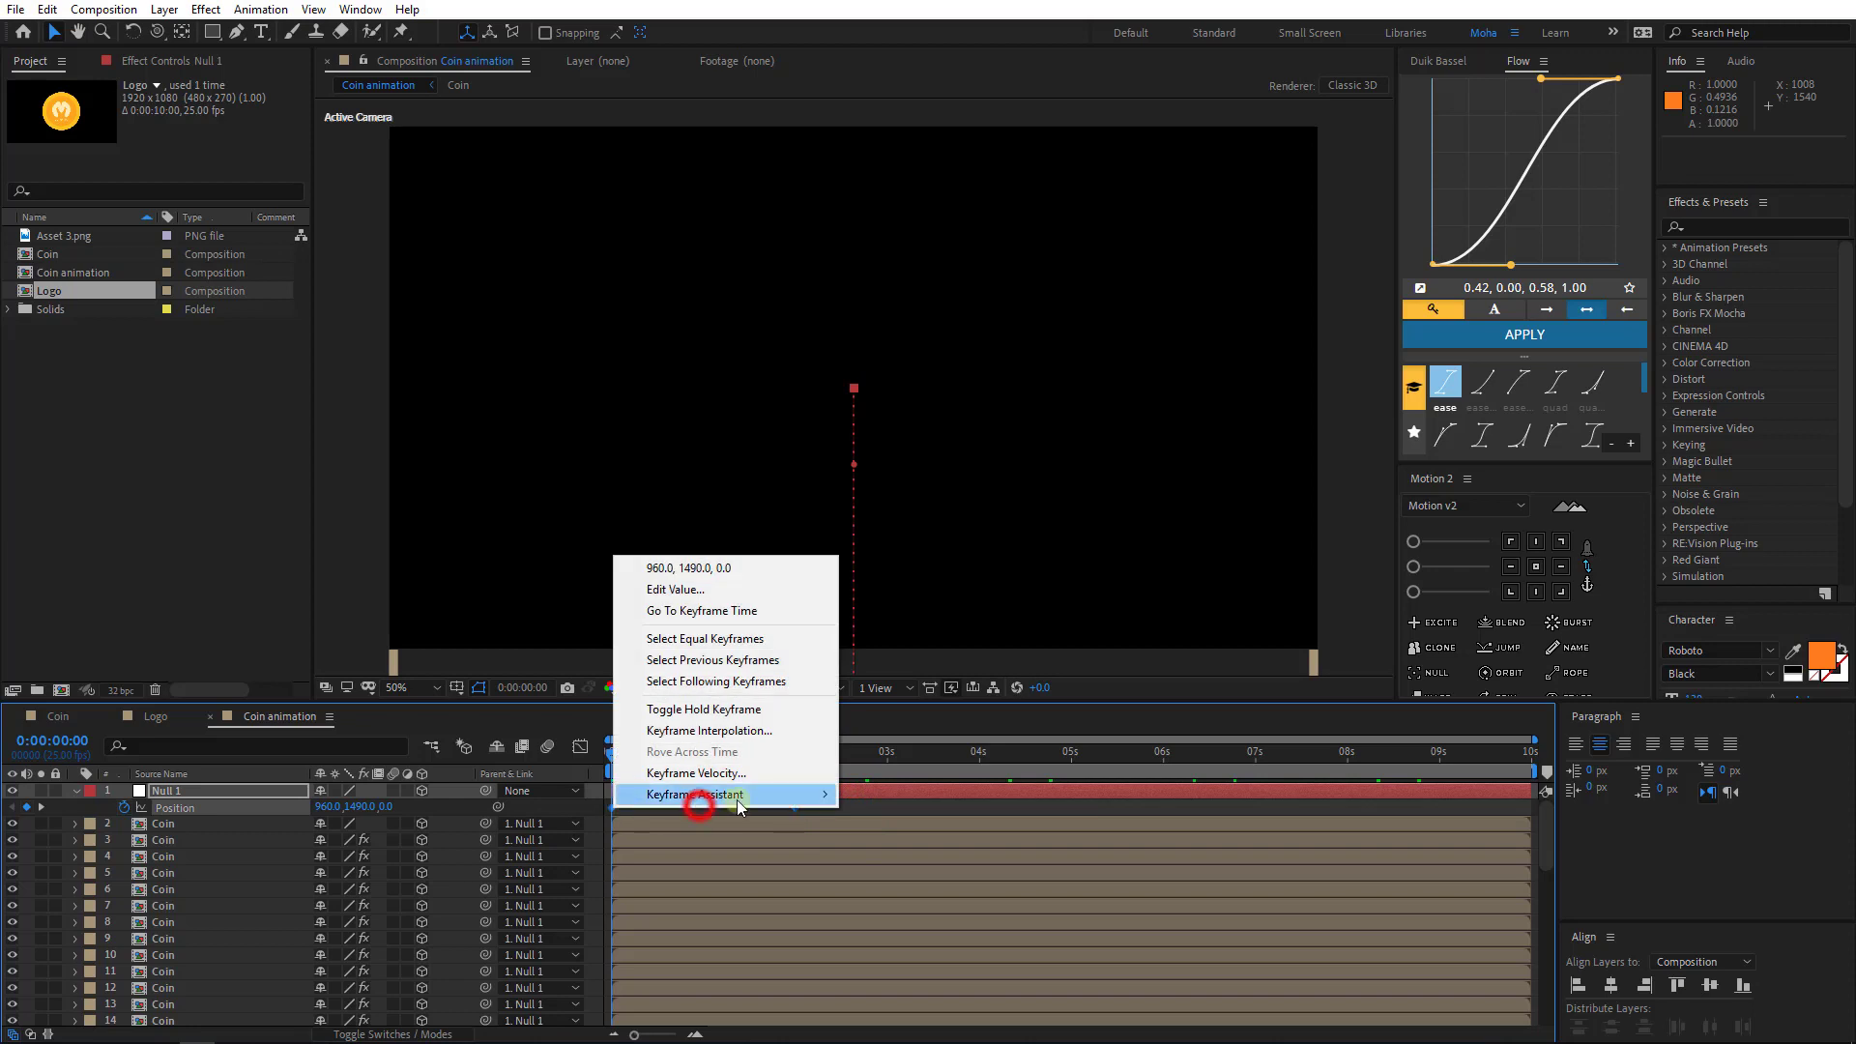
{"action": "left_click", "coordinate": [959, 861]}
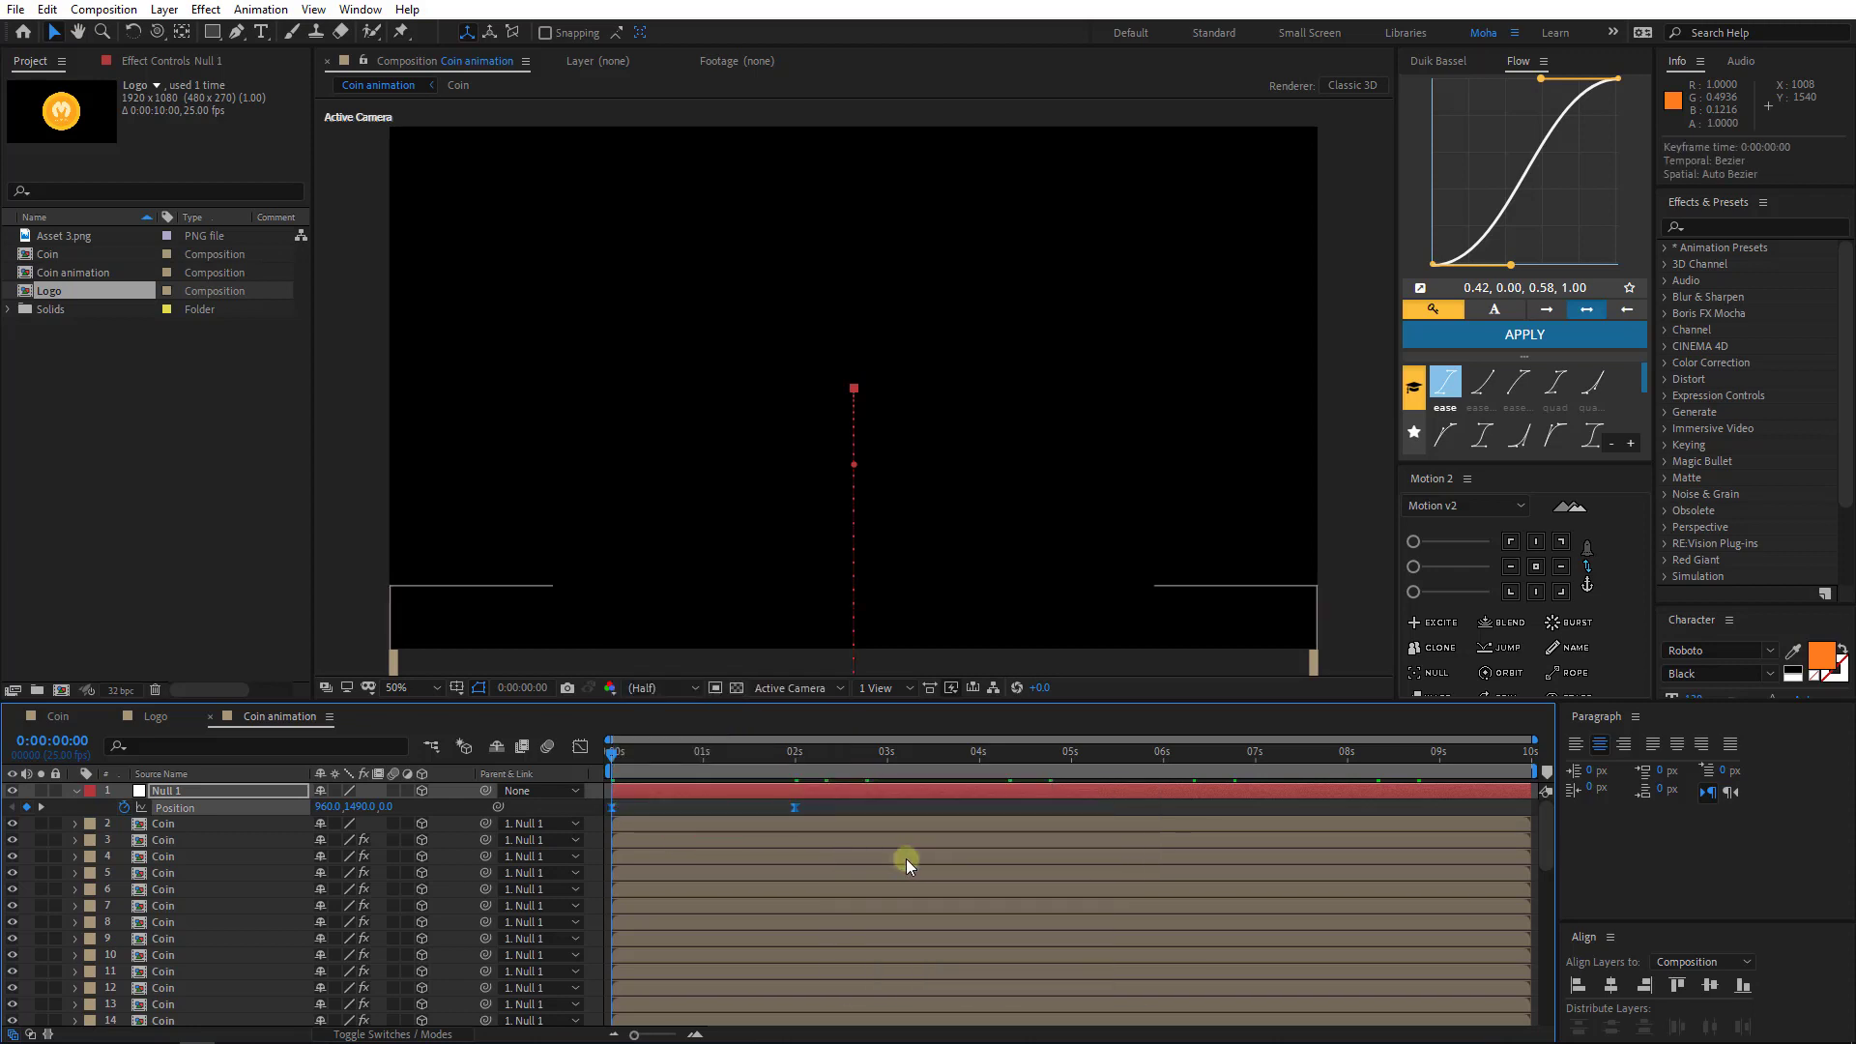
{"action": "key", "text": "F9"}
{"action": "left_click", "coordinate": [836, 811]}
{"action": "key", "text": "space"}
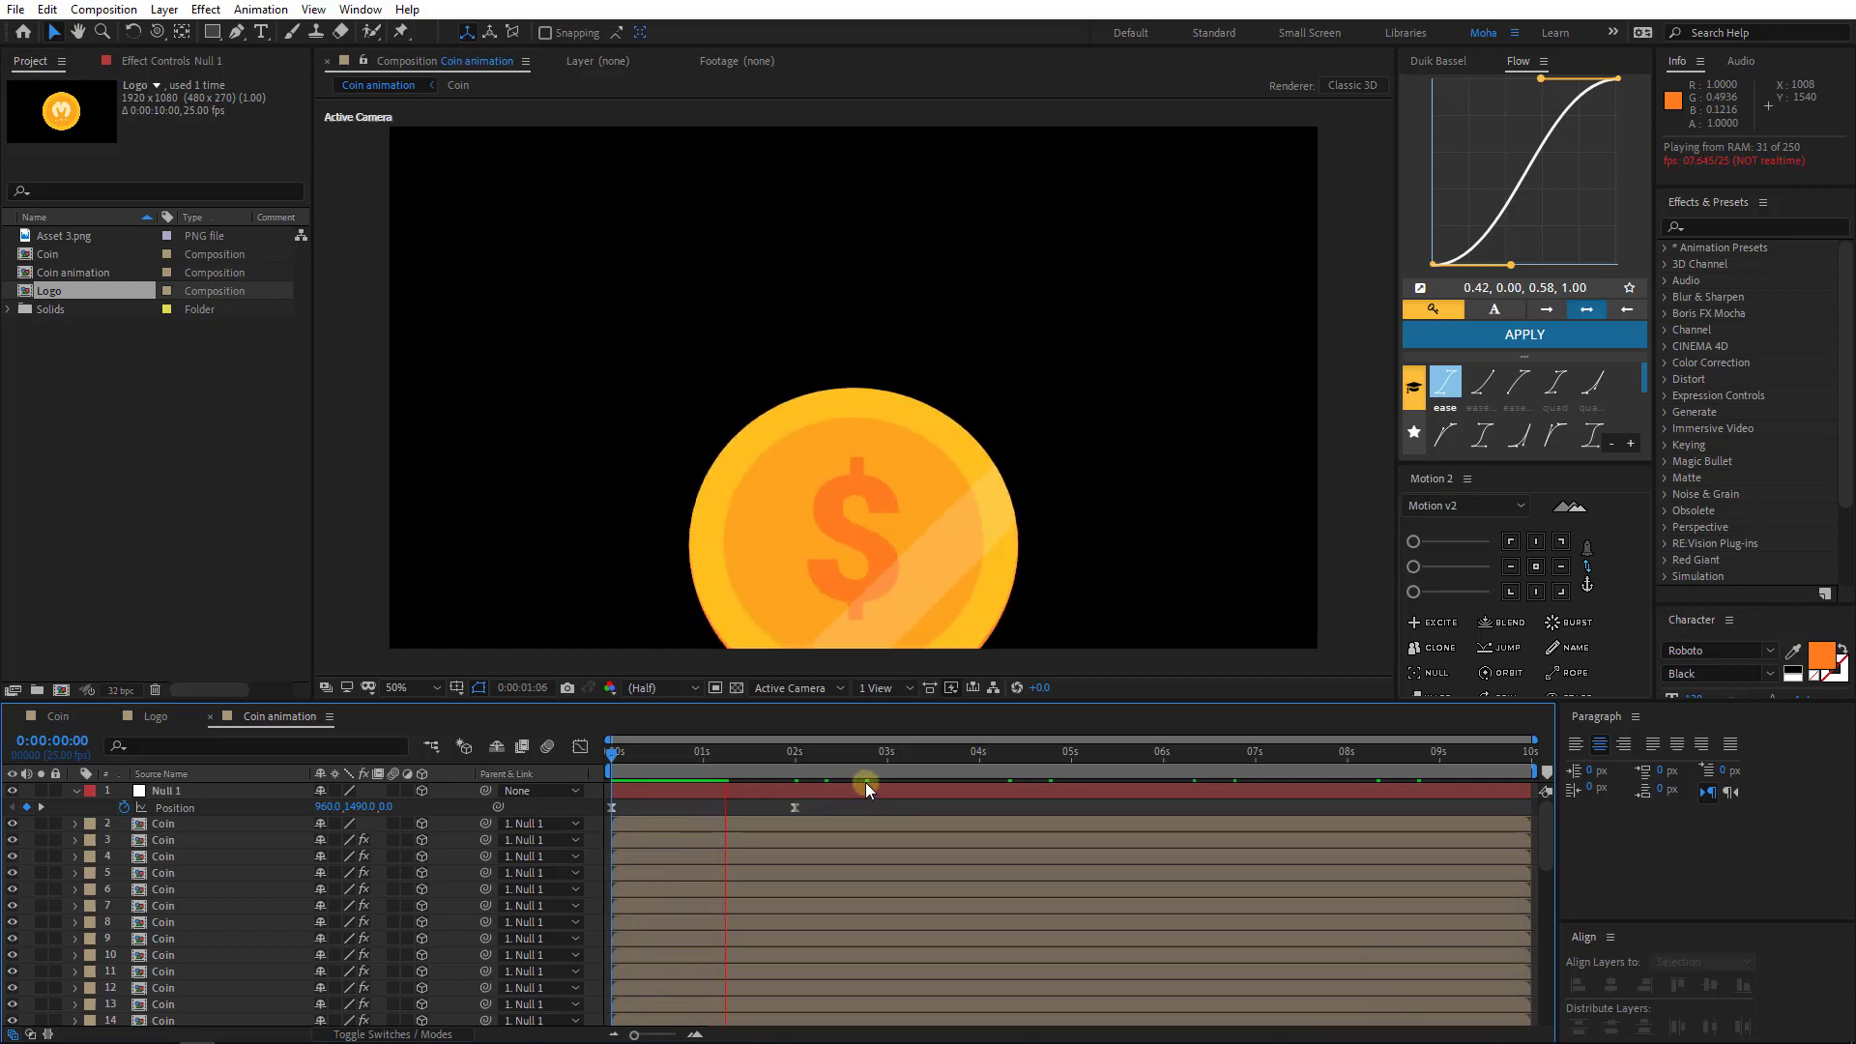
- Move the centre Position keyframe from 2s to just before 1s and preview the quicker rise
{"action": "left_click", "coordinate": [773, 788]}
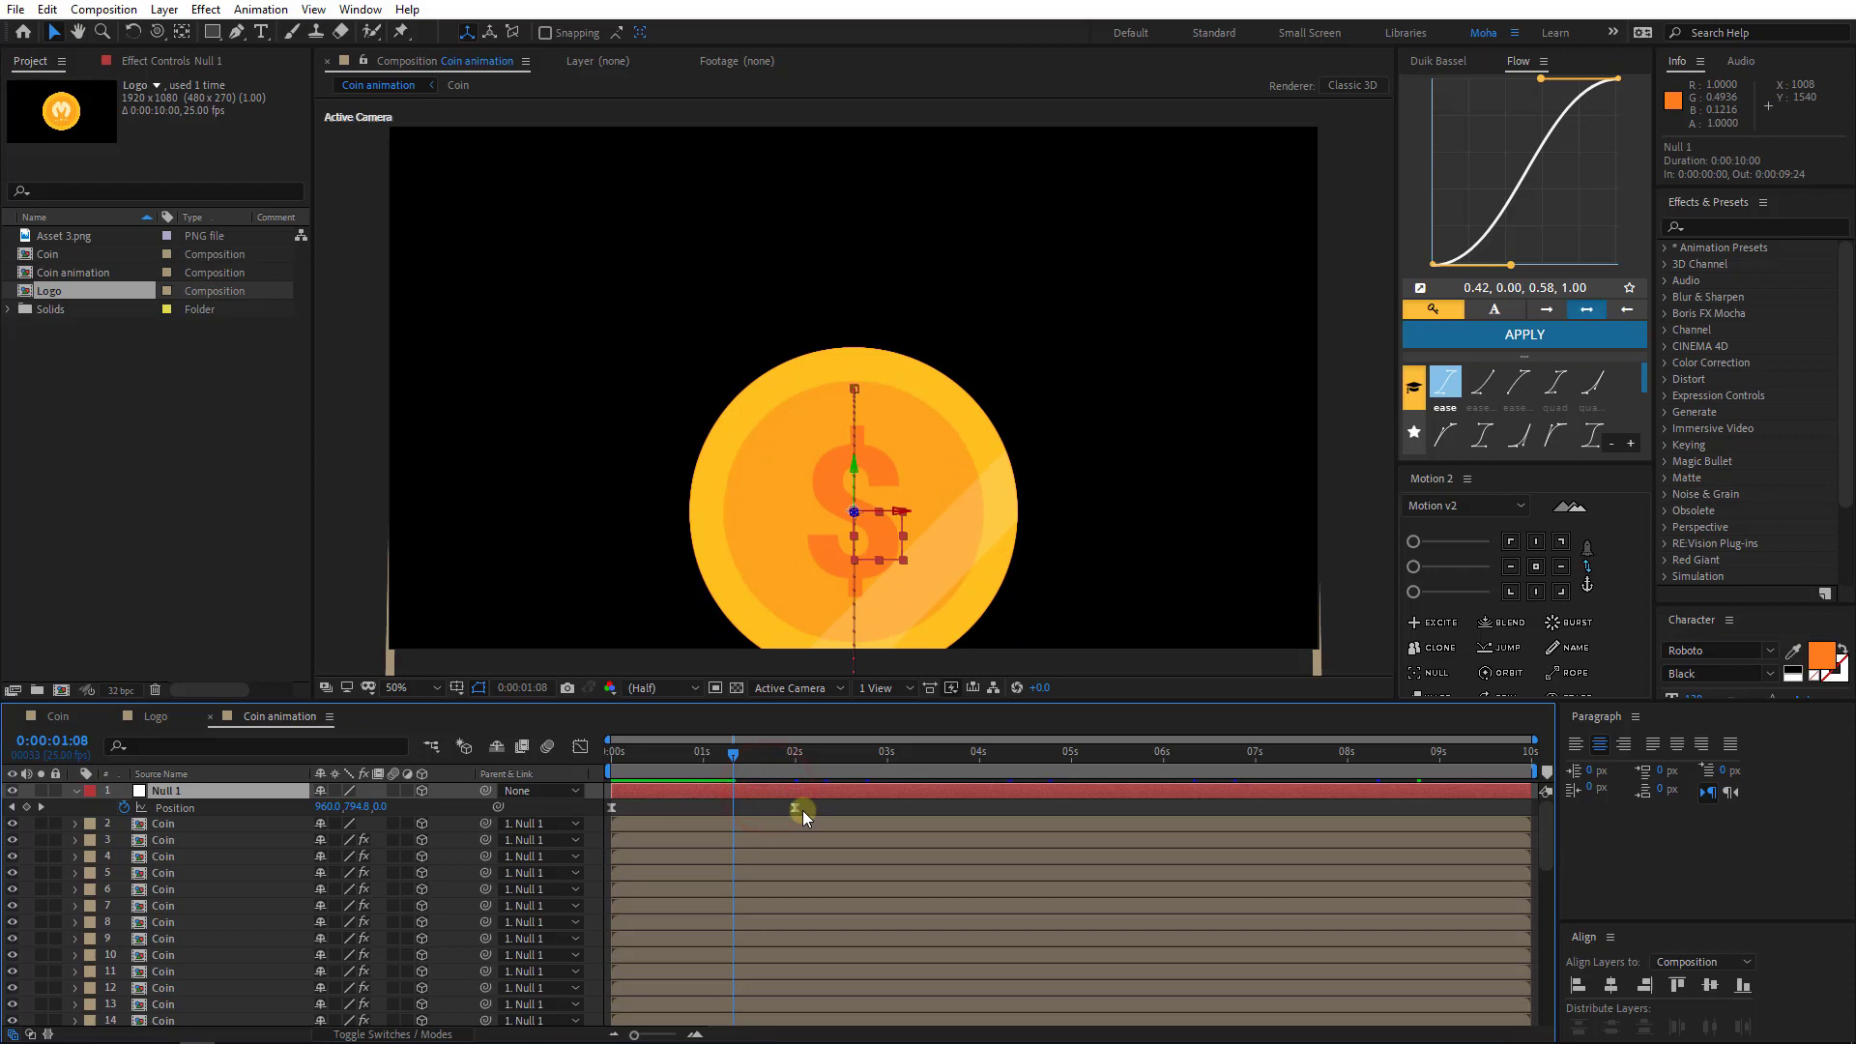
{"action": "left_click_drag", "start_coordinate": [796, 808], "coordinate": [703, 810]}
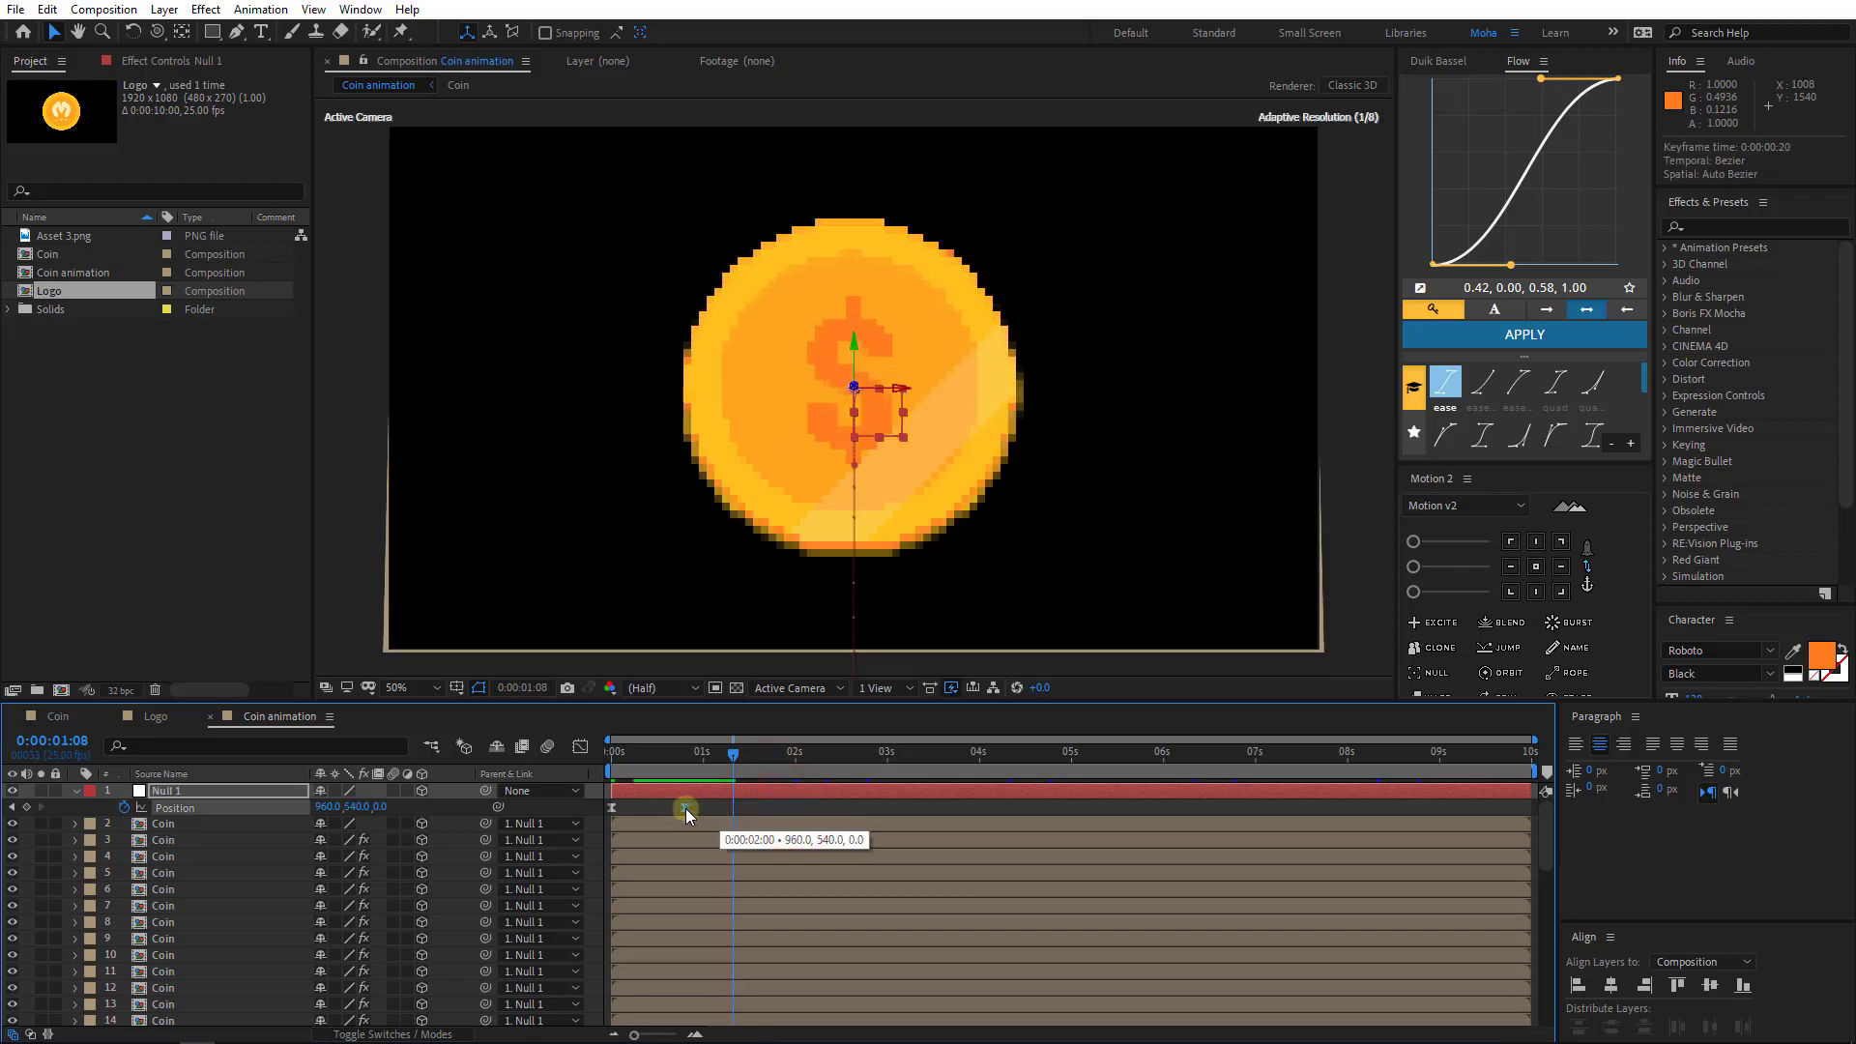
{"action": "left_click", "coordinate": [773, 810]}
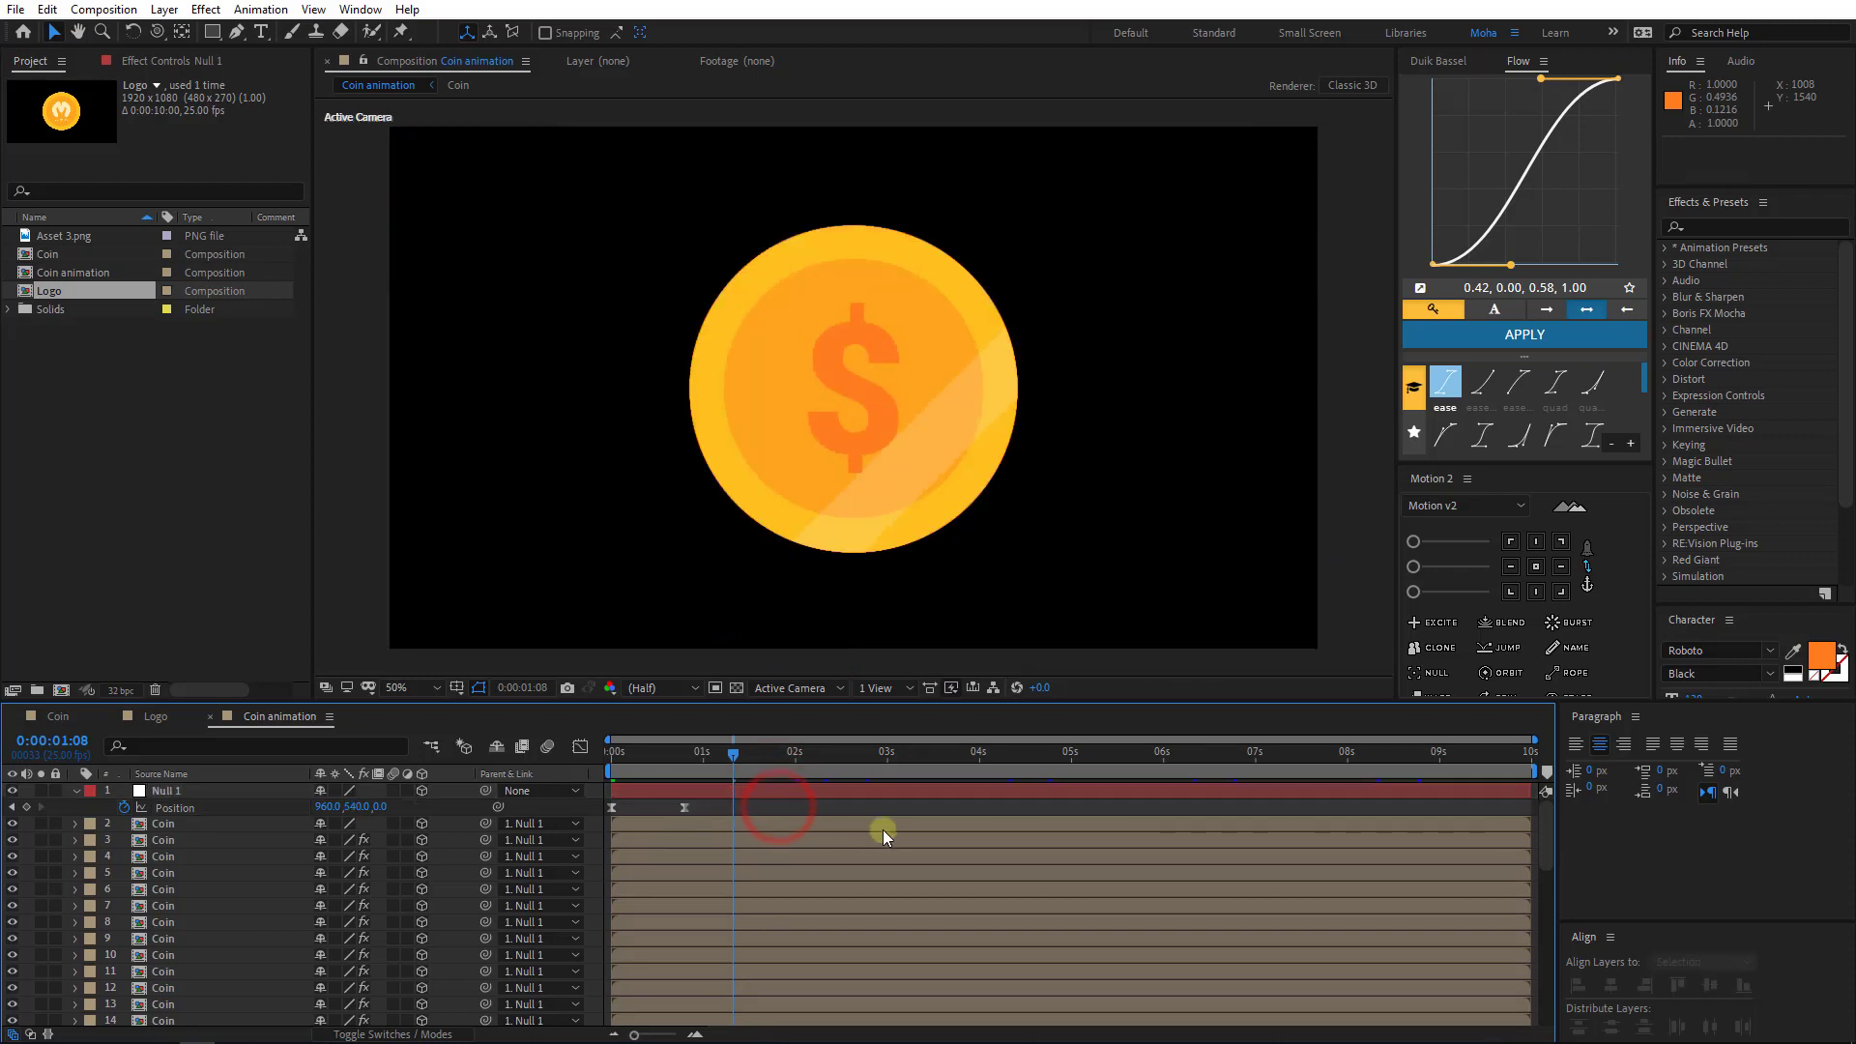
{"action": "key", "text": "space"}
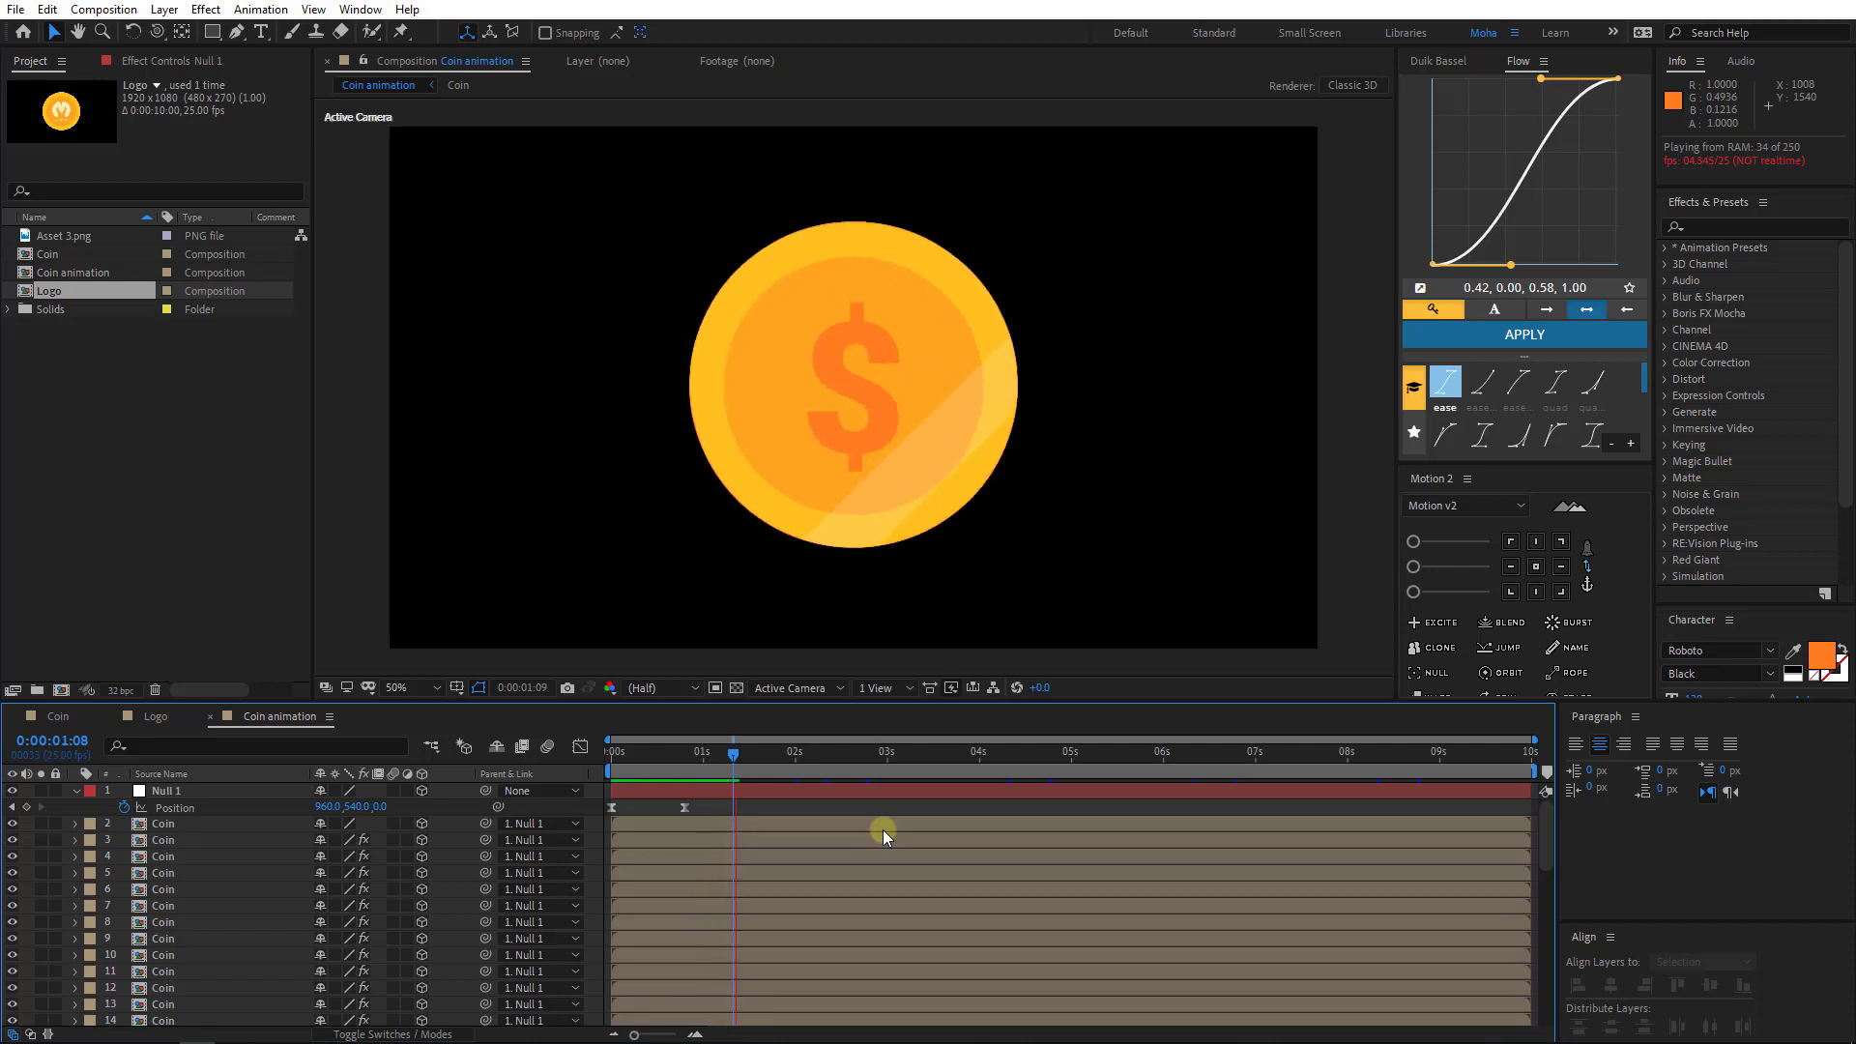
{"action": "key", "text": "space"}
- Easy-ease Null 1's two X Rotation keyframes and nudge the end keyframe slightly earlier
{"action": "left_click", "coordinate": [186, 791]}
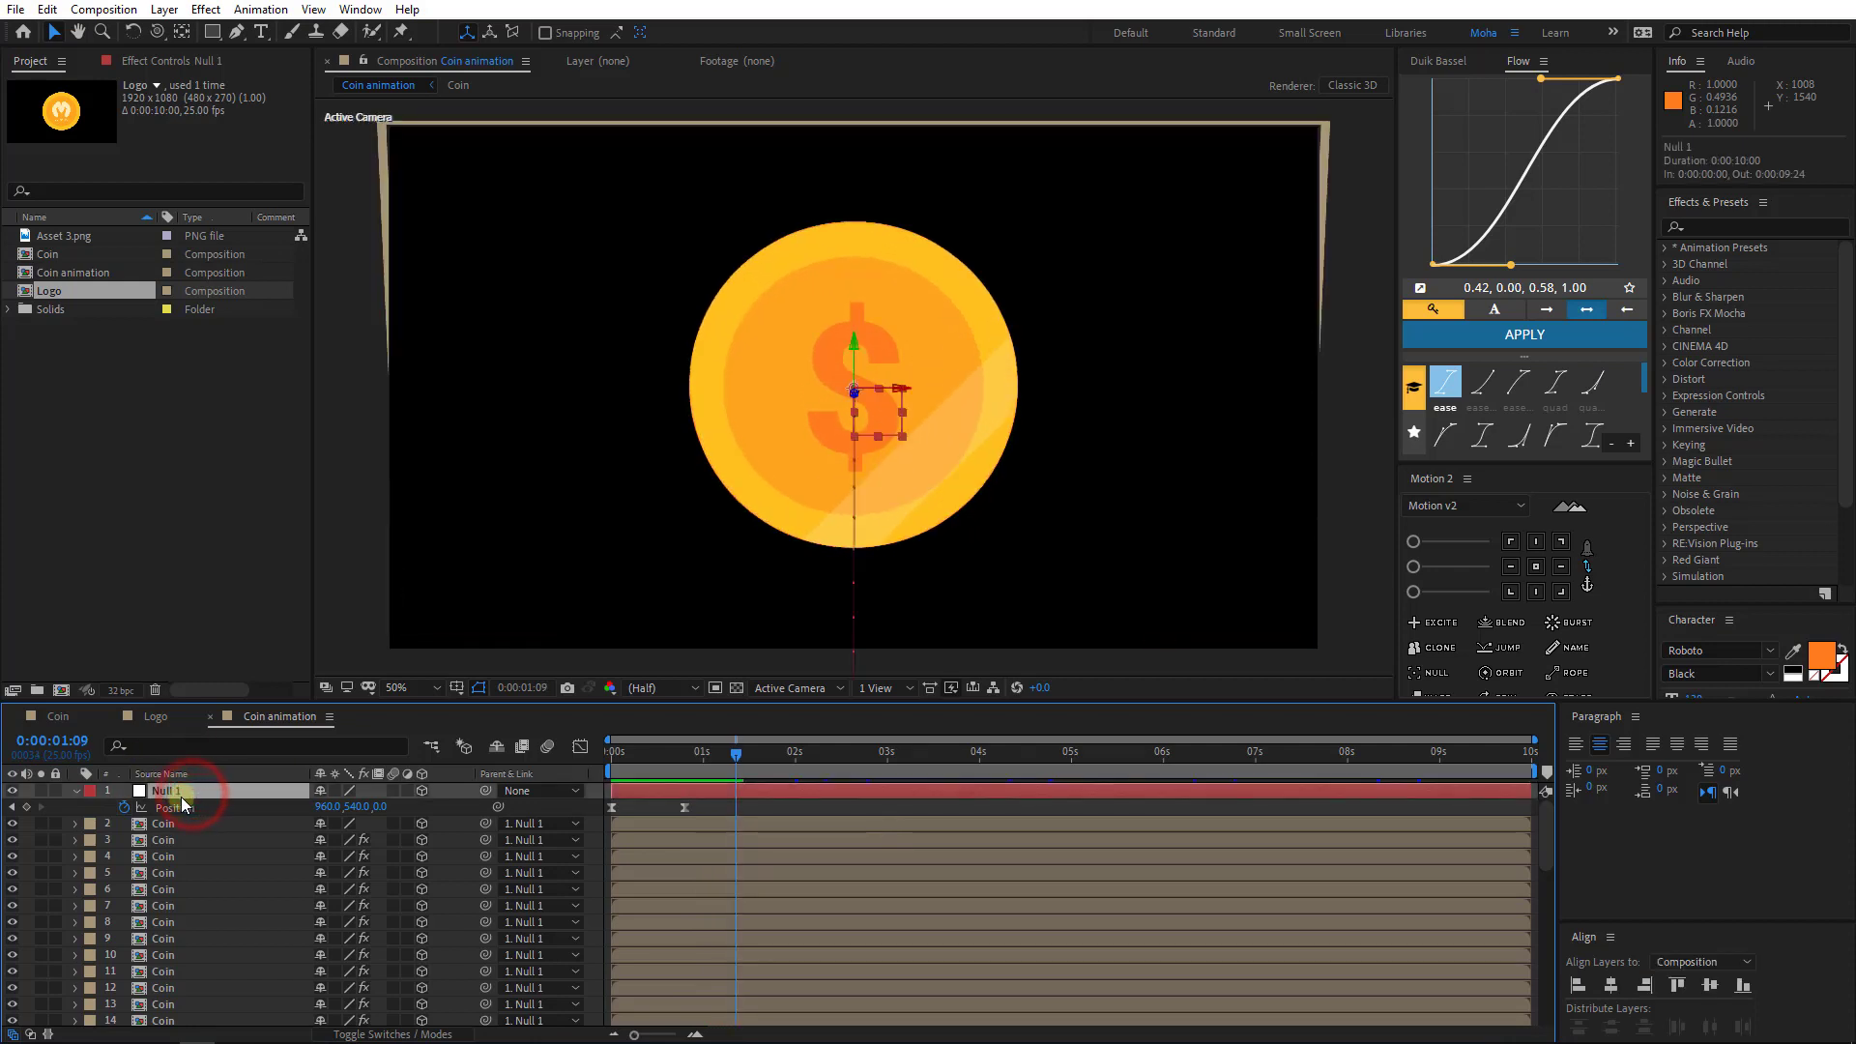
{"action": "key", "text": "u"}
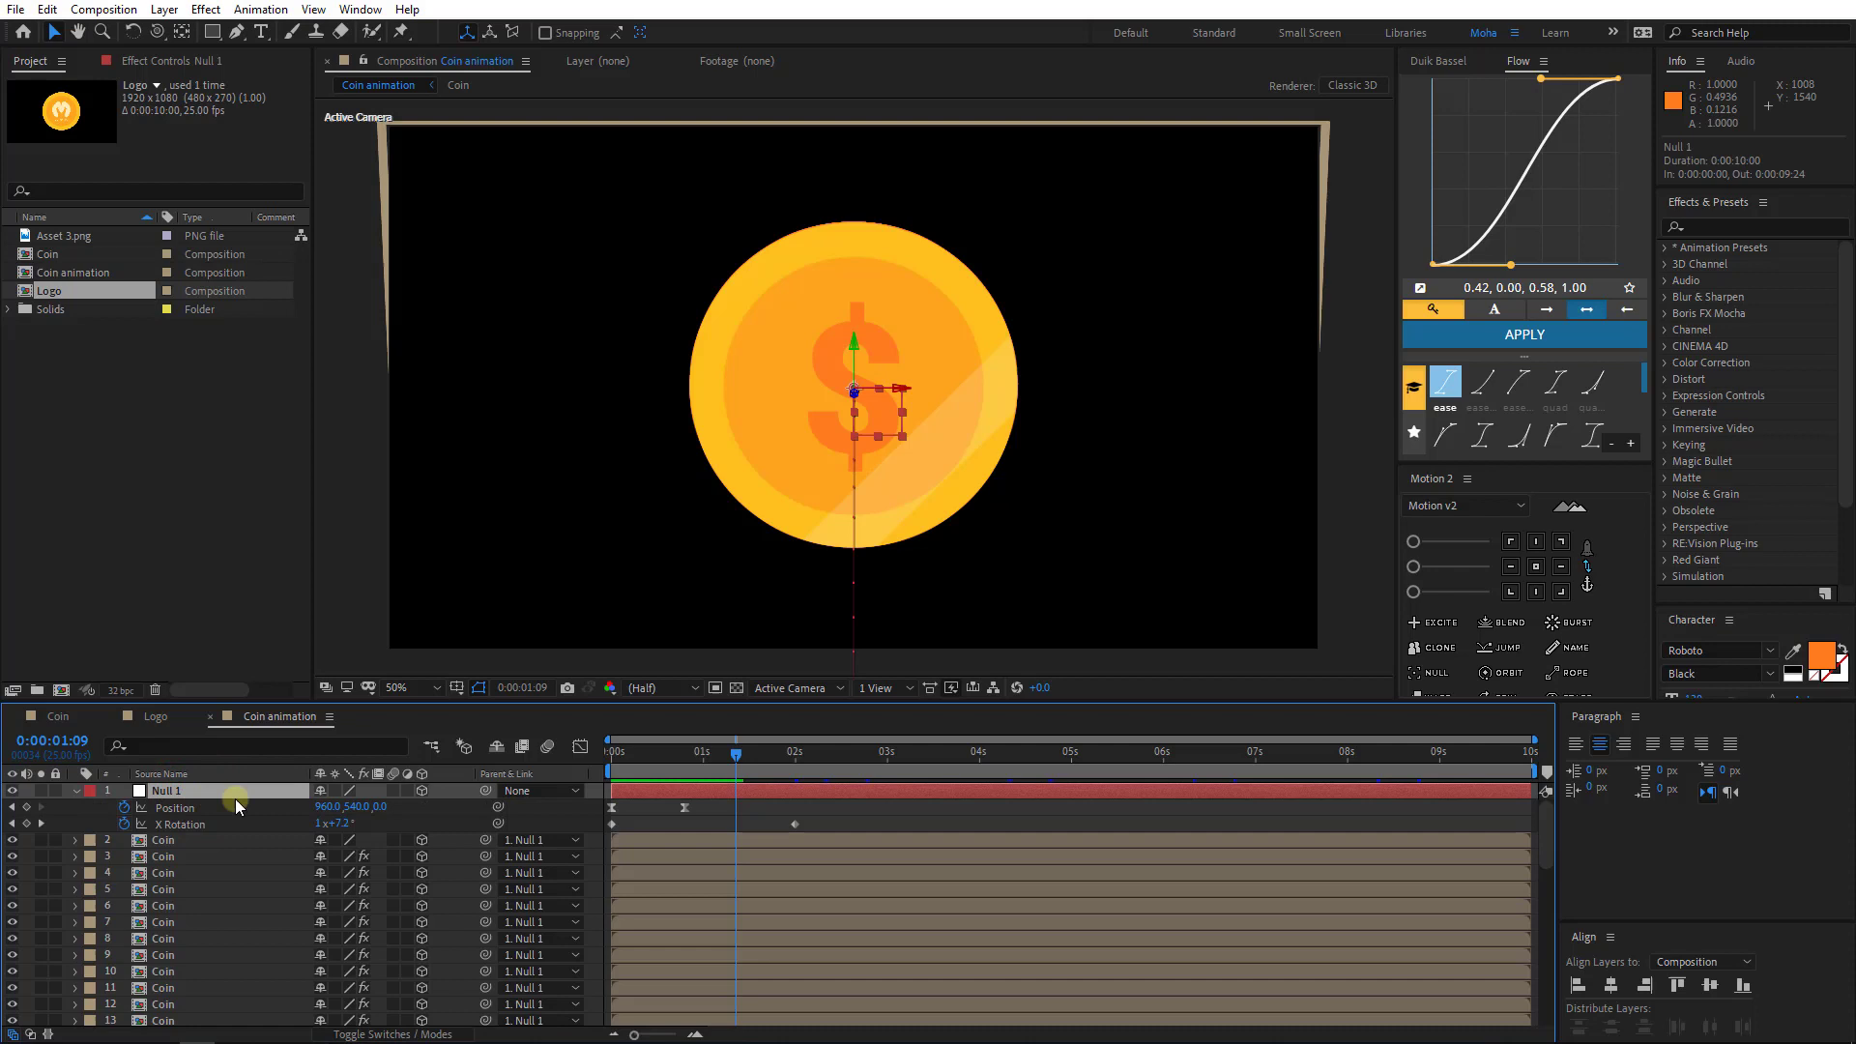
{"action": "left_click_drag", "start_coordinate": [845, 821], "coordinate": [724, 821]}
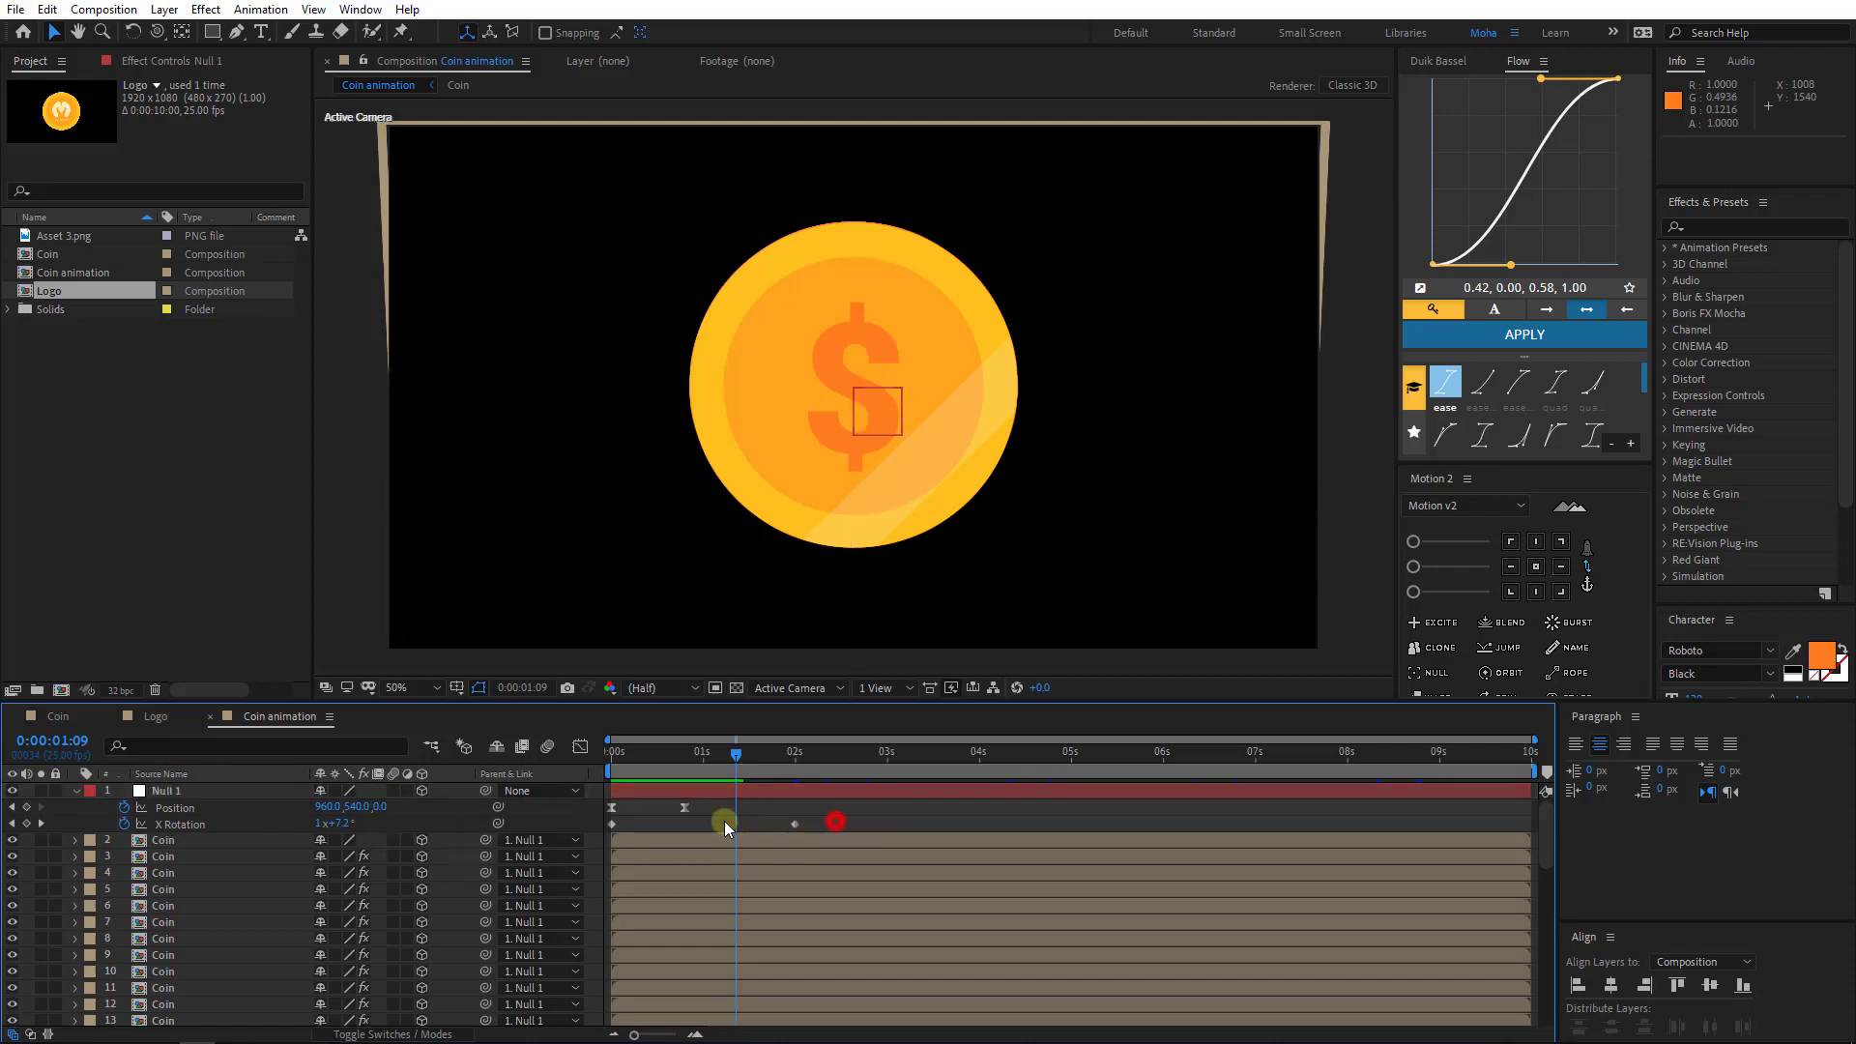
{"action": "right_click", "coordinate": [615, 824]}
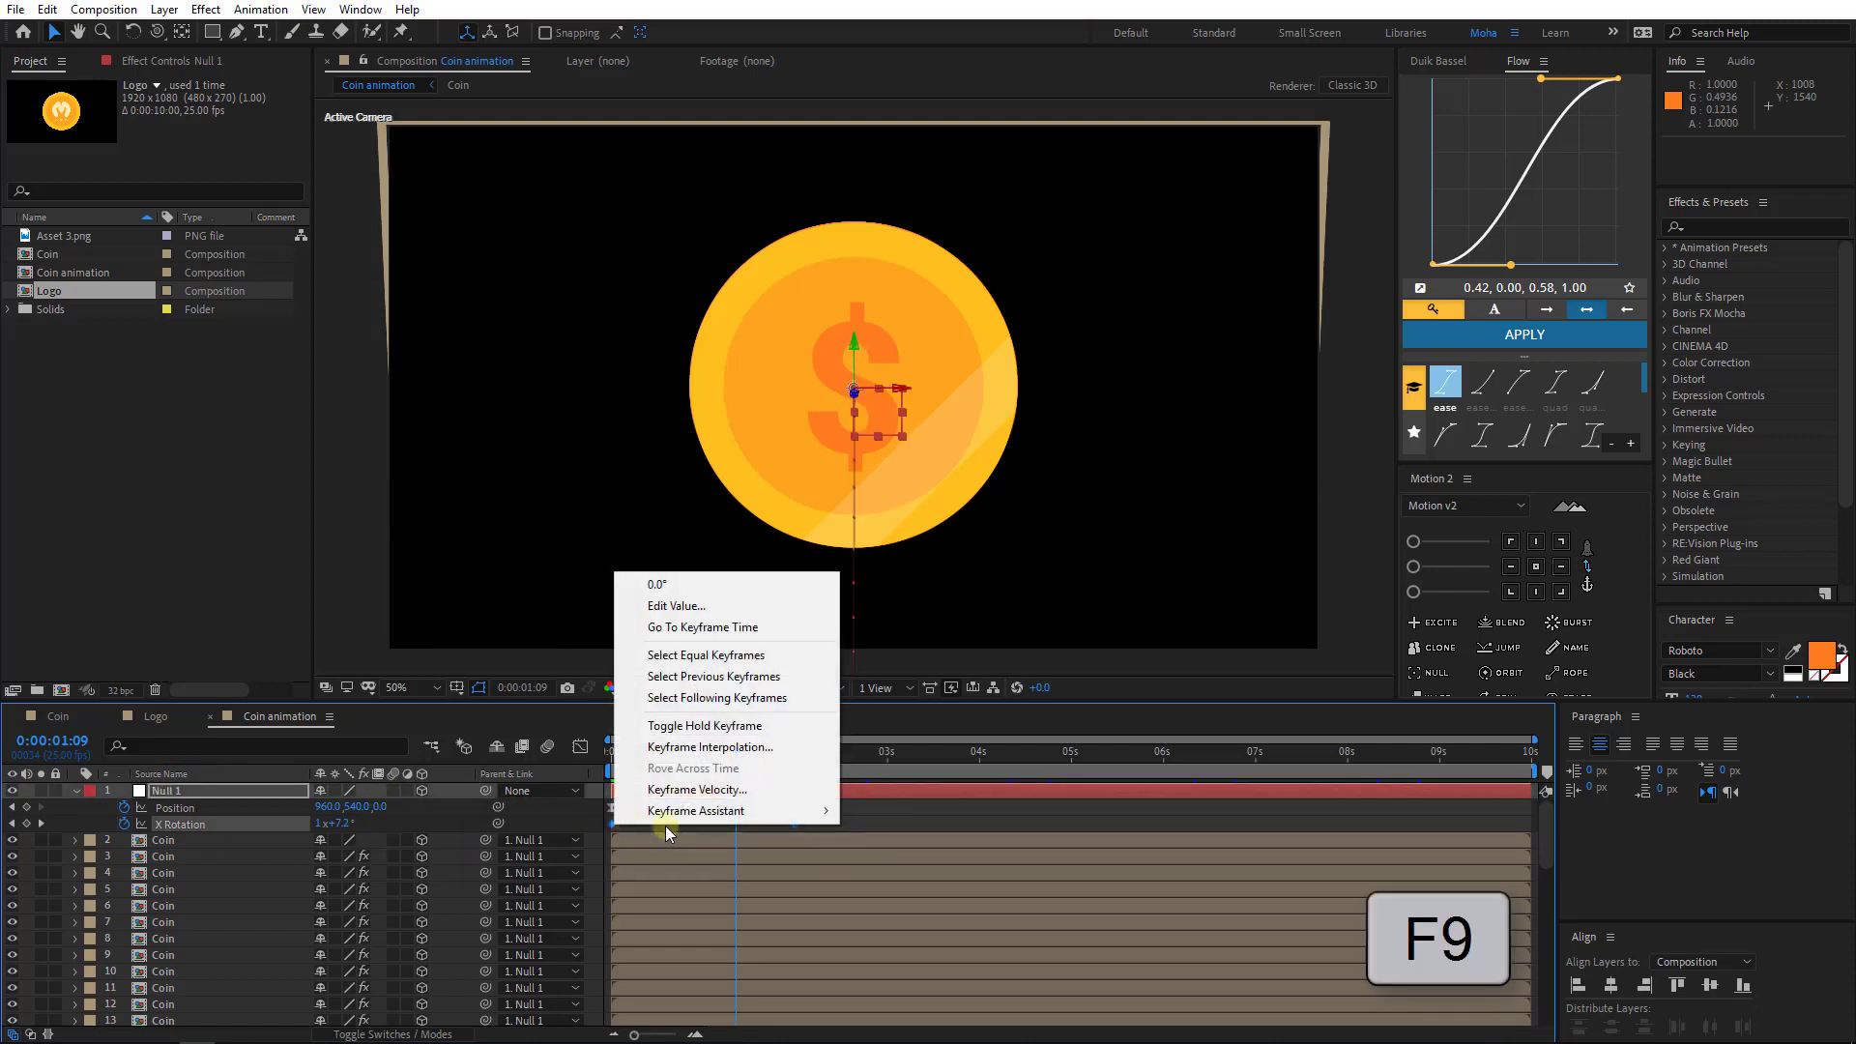
{"action": "left_click", "coordinate": [892, 759]}
{"action": "key", "text": "space"}
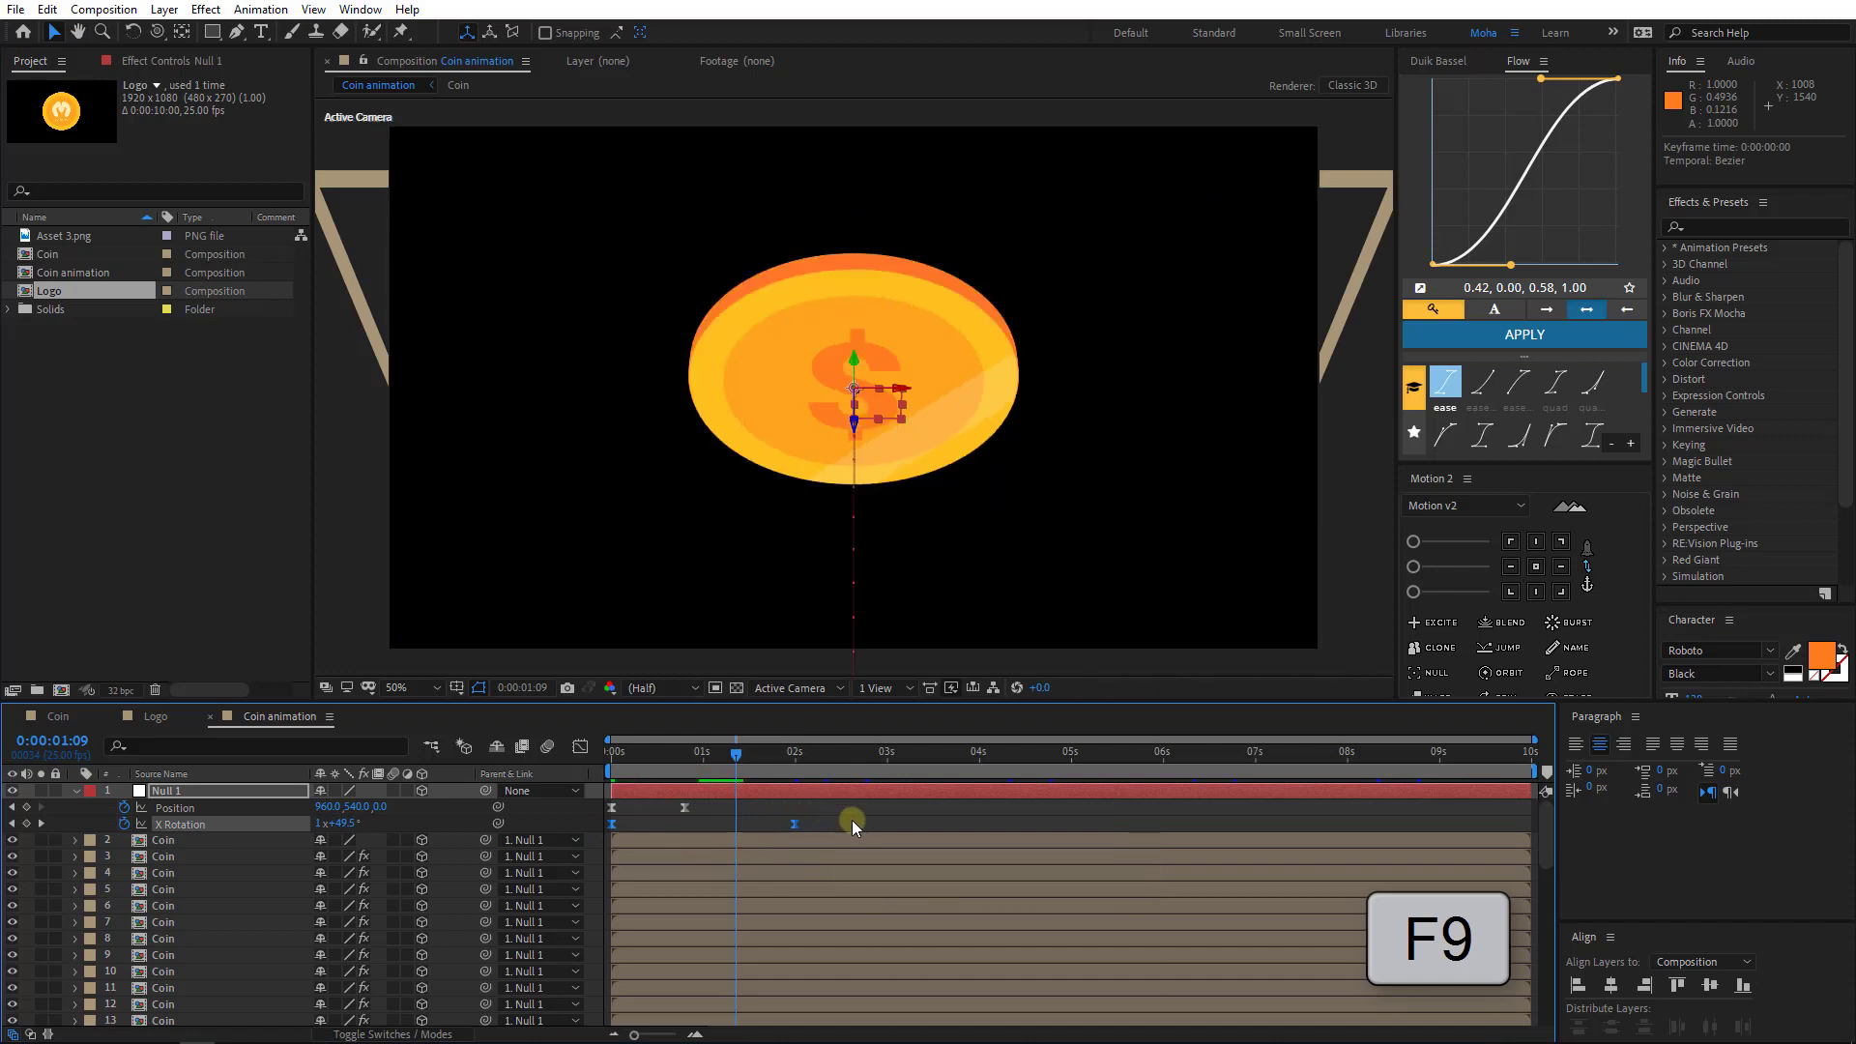
{"action": "left_click_drag", "start_coordinate": [792, 822], "coordinate": [783, 823]}
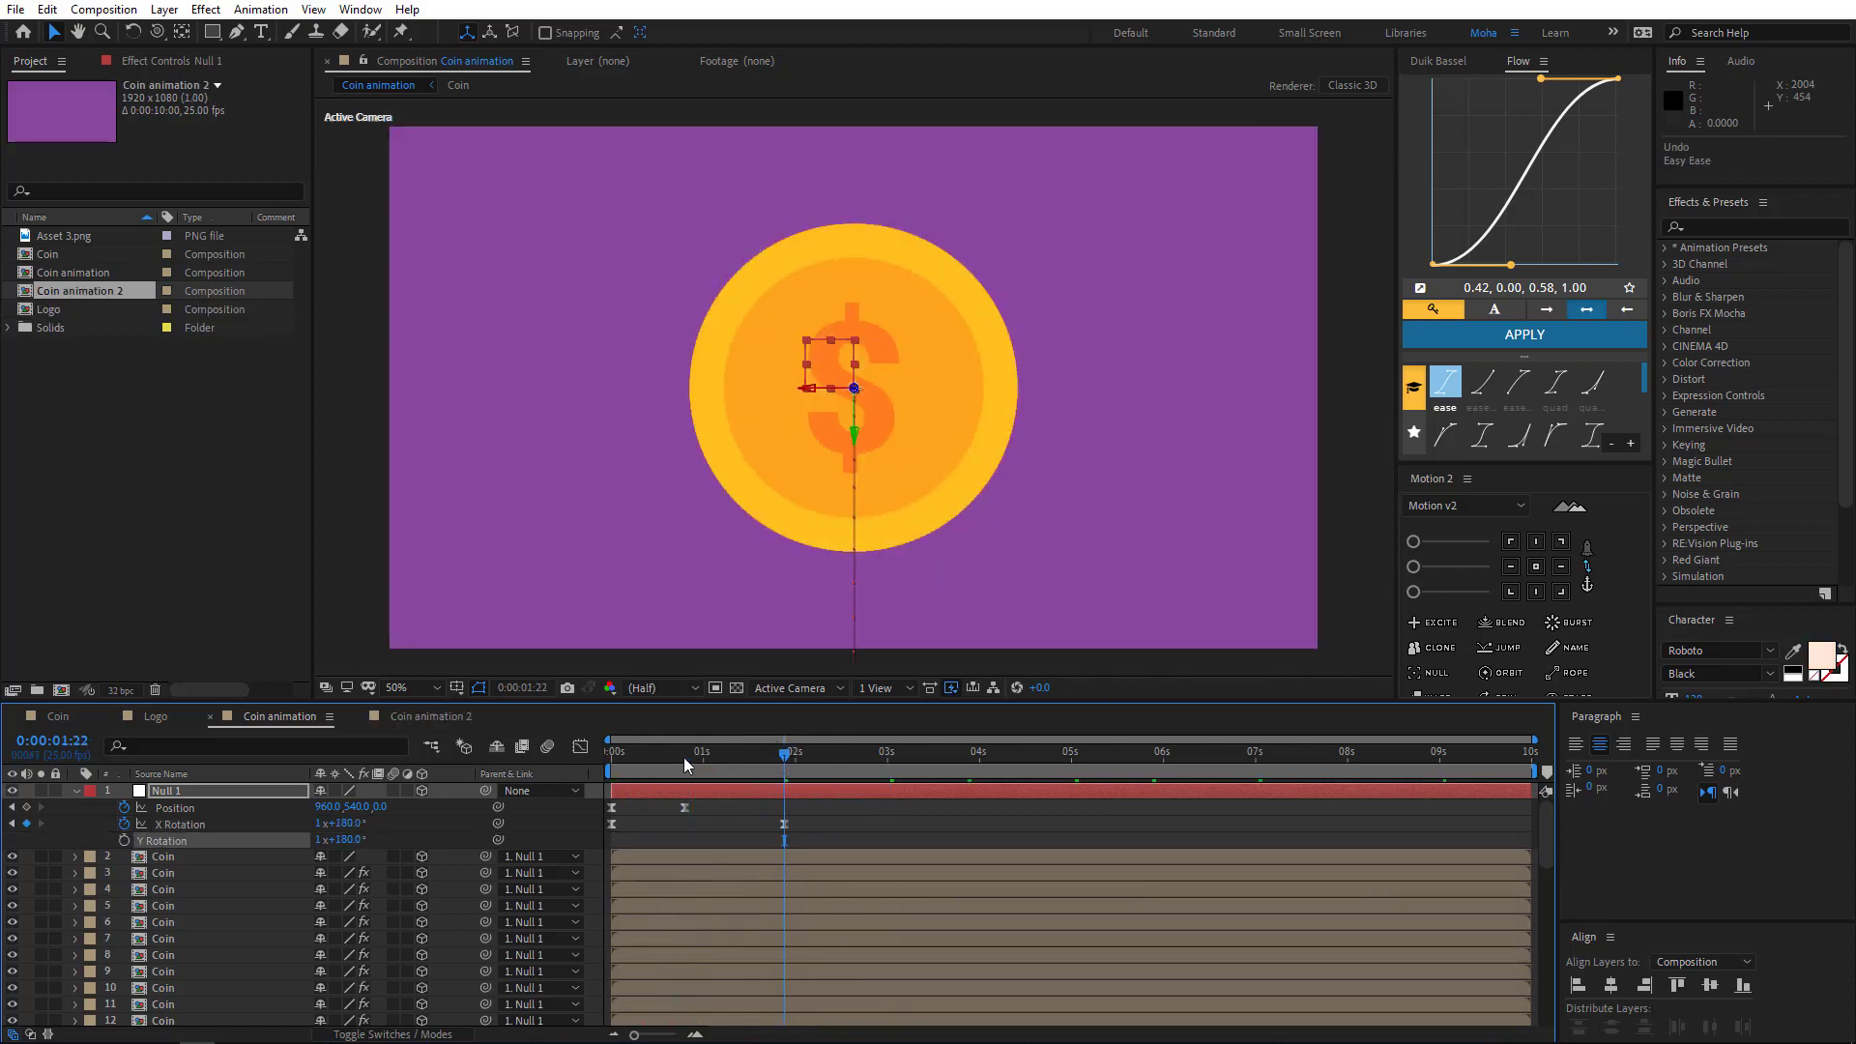
- Key Y Rotation at 1:22 and at 3:00 with value 2x+180°, then select both keyframes
{"action": "key", "text": "space"}
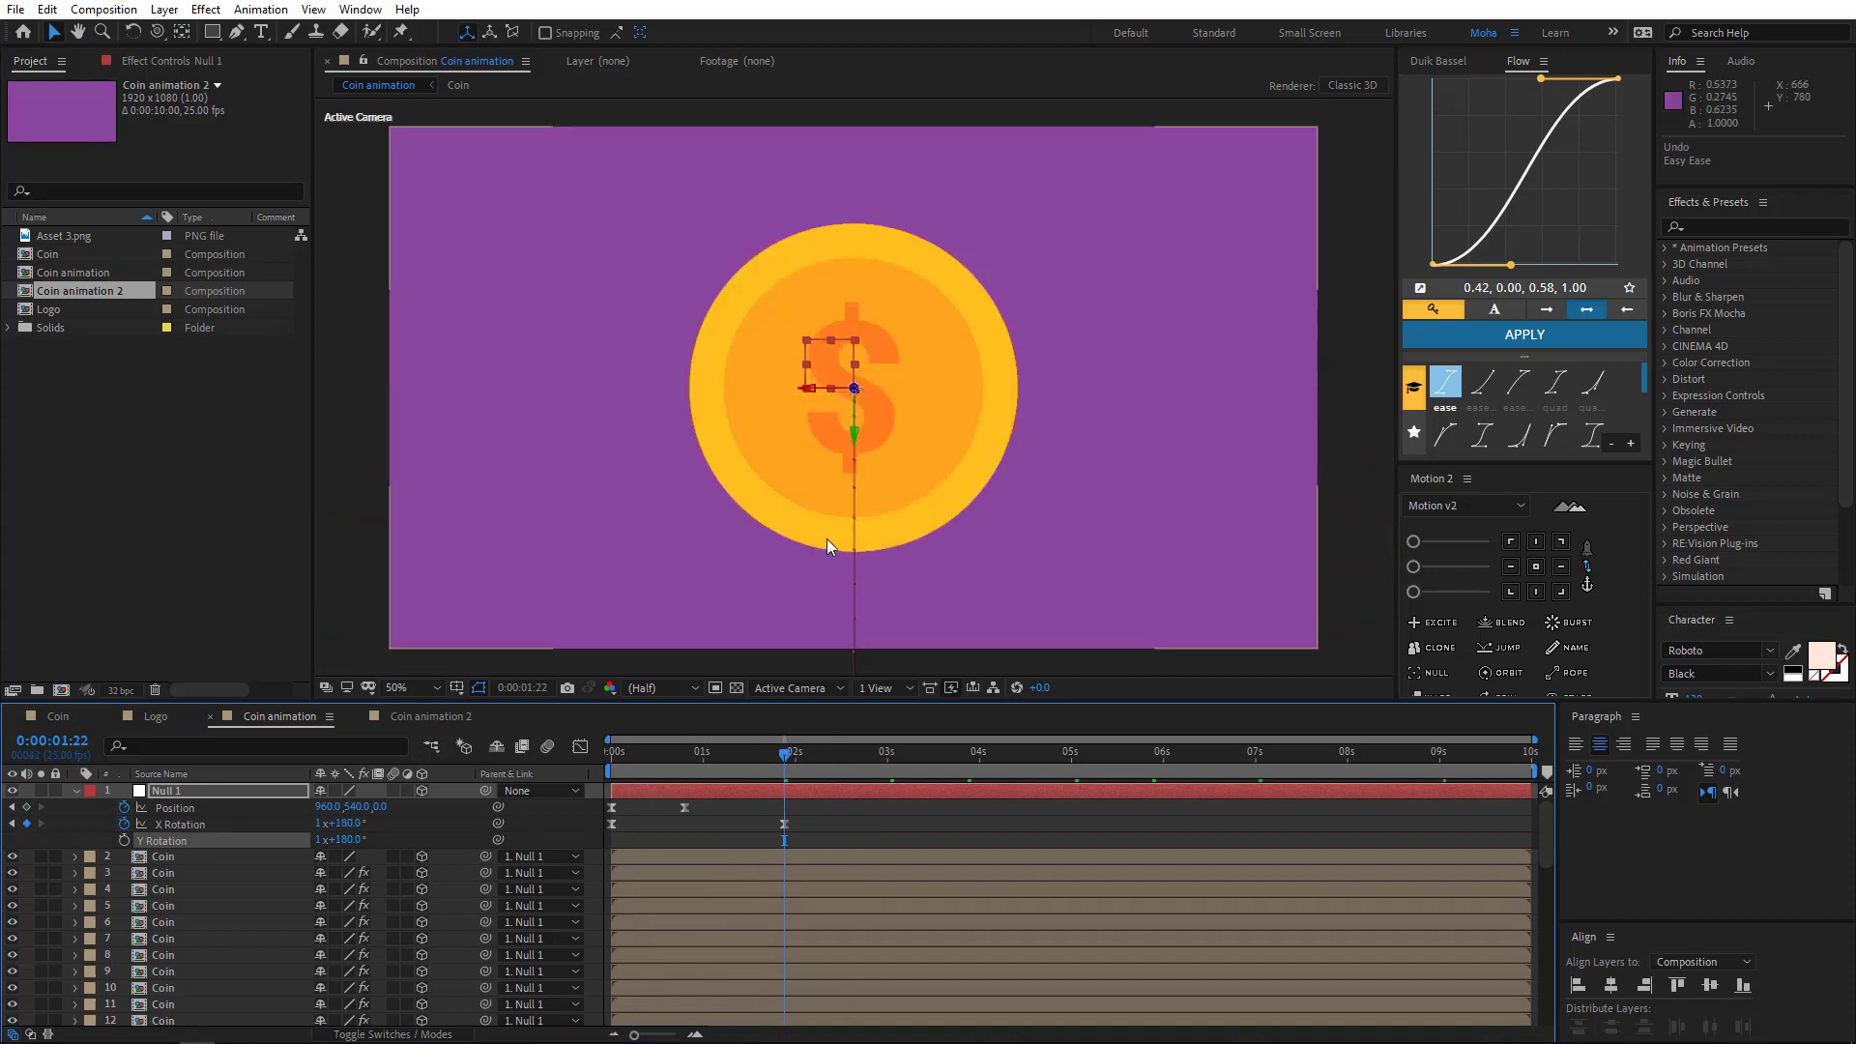
{"action": "left_click", "coordinate": [129, 842]}
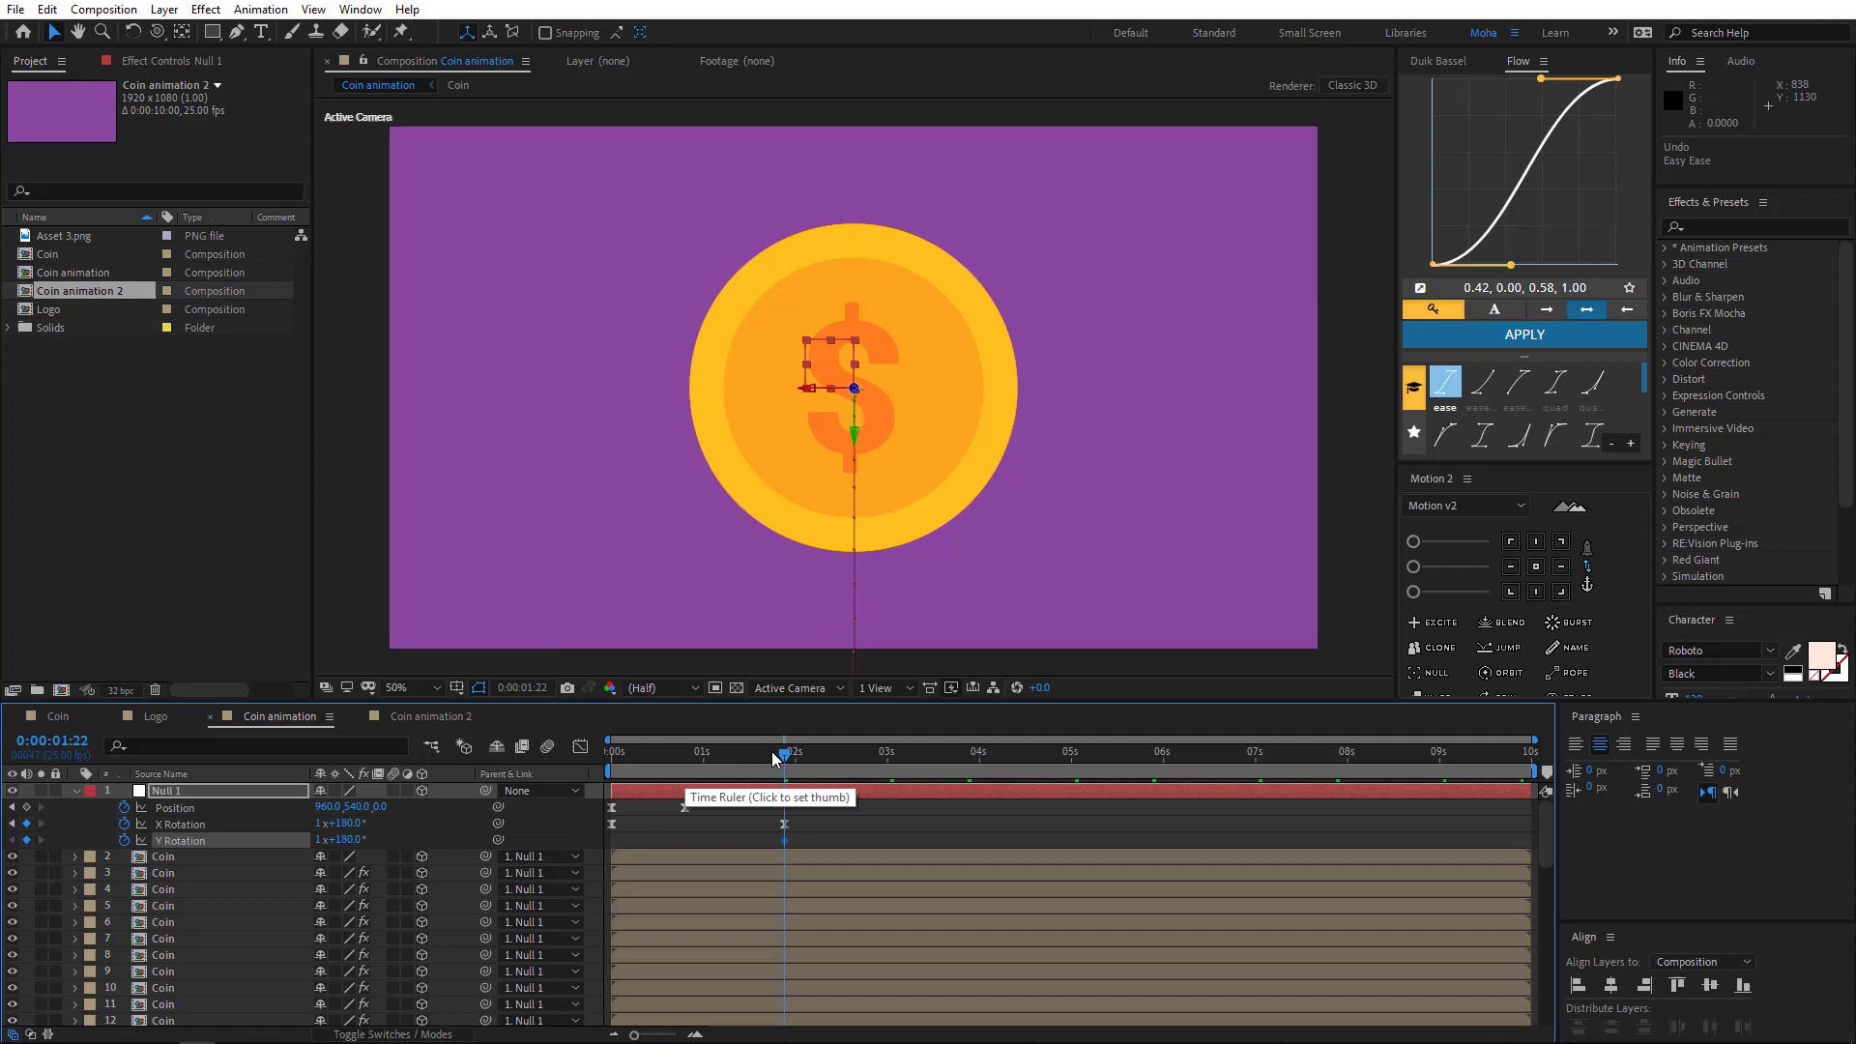
{"action": "left_click_drag", "start_coordinate": [784, 753], "coordinate": [889, 758]}
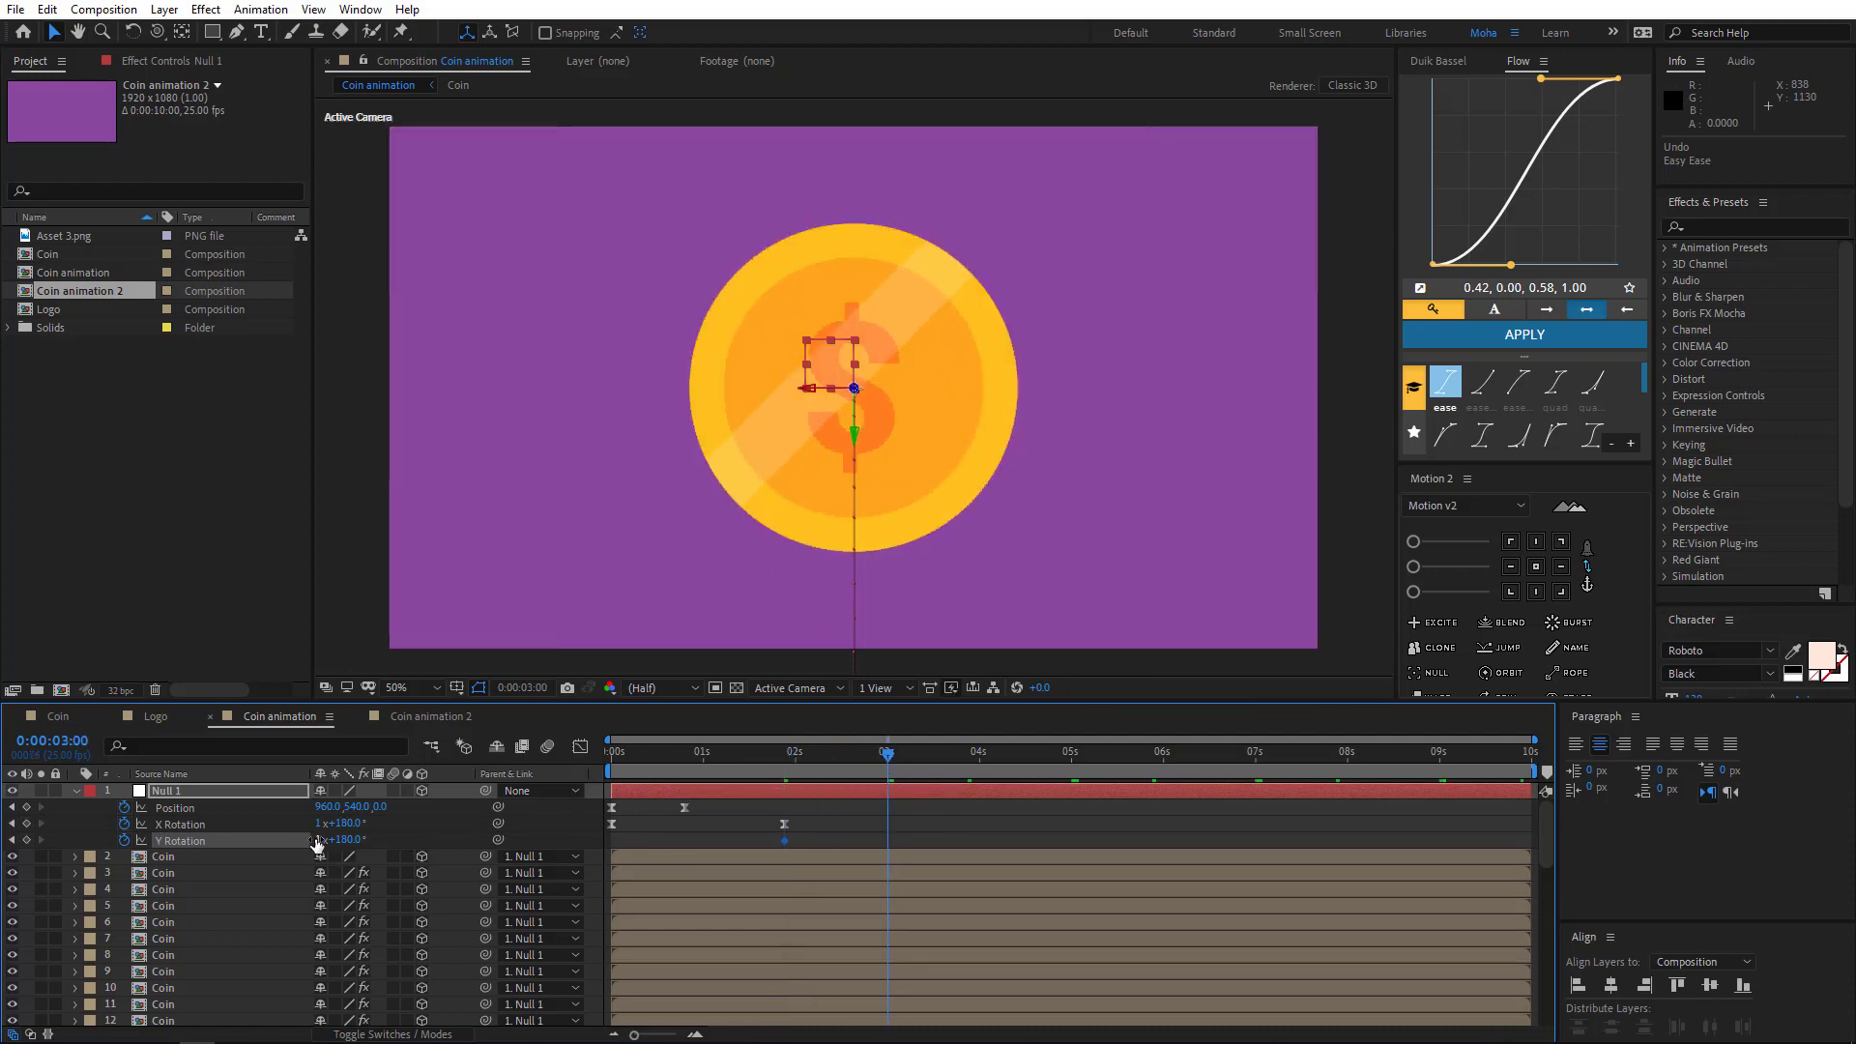
{"action": "type", "text": "2"}
{"action": "key", "text": "Return"}
{"action": "left_click_drag", "start_coordinate": [800, 753], "coordinate": [895, 755]}
{"action": "left_click_drag", "start_coordinate": [742, 870], "coordinate": [756, 871]}
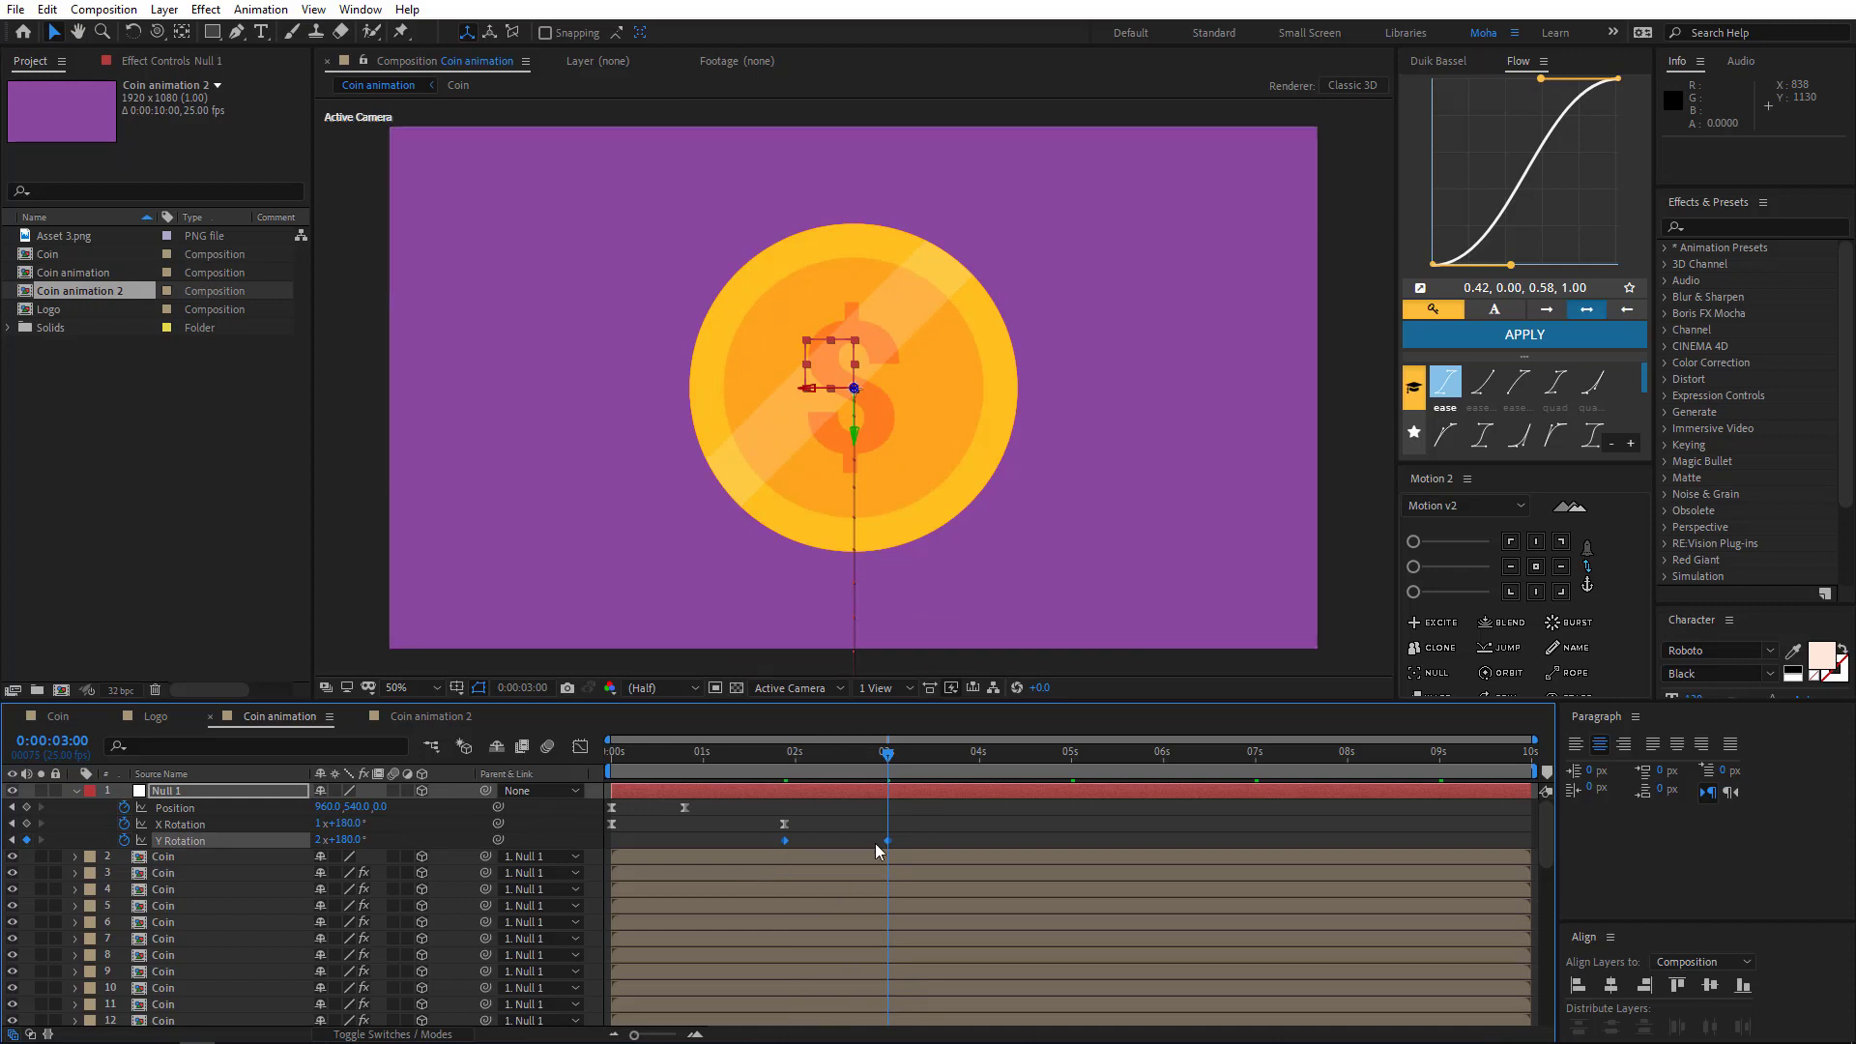